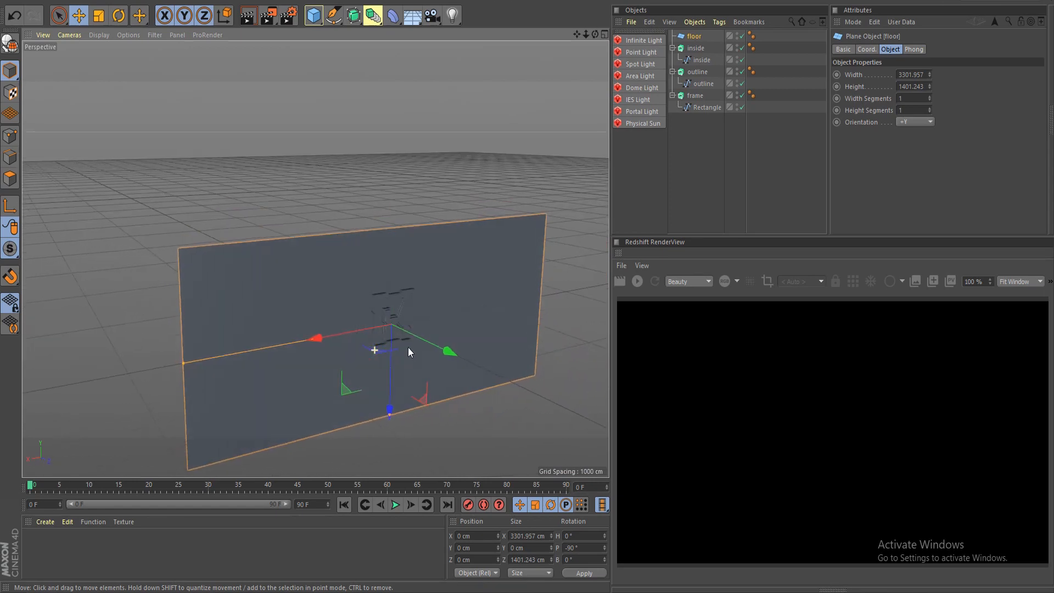
# - Examine the floor plane and the inside, outline and frame extrusions that make up the logo scene
pyautogui.keyDown('alt'); pyautogui.moveTo(399, 348); pyautogui.dragTo(396, 334, button='middle'); pyautogui.keyUp('alt')
pyautogui.scroll(3, 395, 334)
pyautogui.moveTo(395, 334)
pyautogui.keyDown('alt'); pyautogui.mouseDown()
pyautogui.moveTo(392, 315)
pyautogui.moveTo(388, 328)
pyautogui.moveTo(322, 343)
pyautogui.moveTo(366, 347)
pyautogui.moveTo(387, 330)
pyautogui.mouseUp(); pyautogui.keyUp('alt')
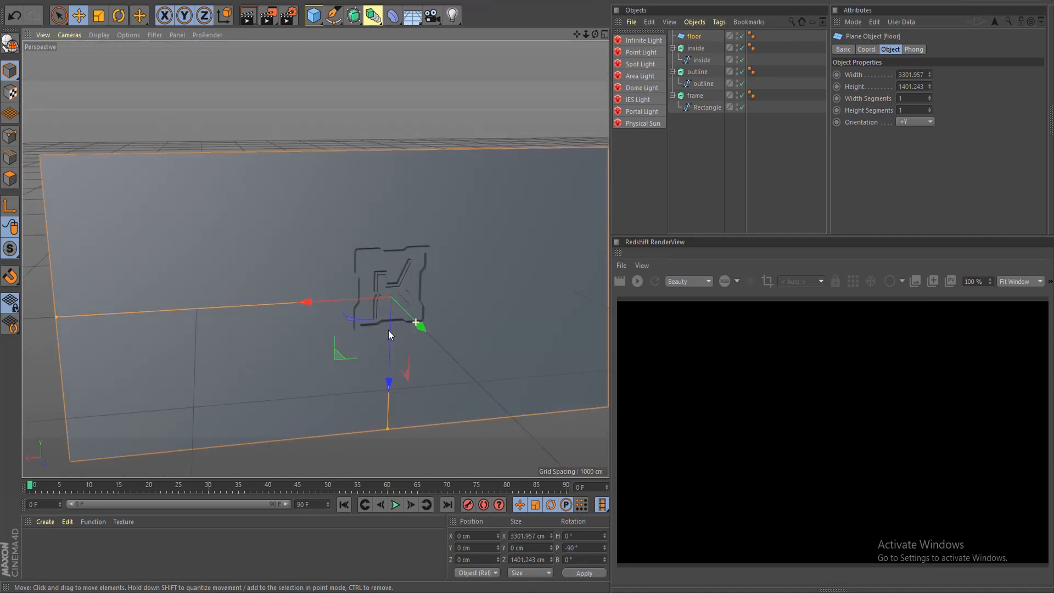
pyautogui.scroll(4, 389, 322)
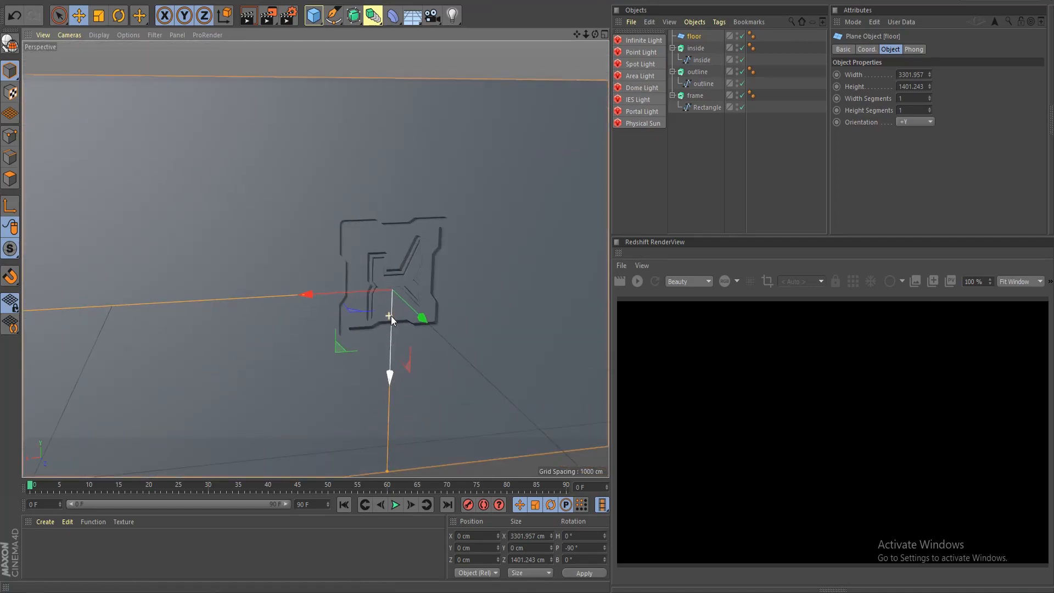
pyautogui.click(697, 40)
pyautogui.click(698, 51)
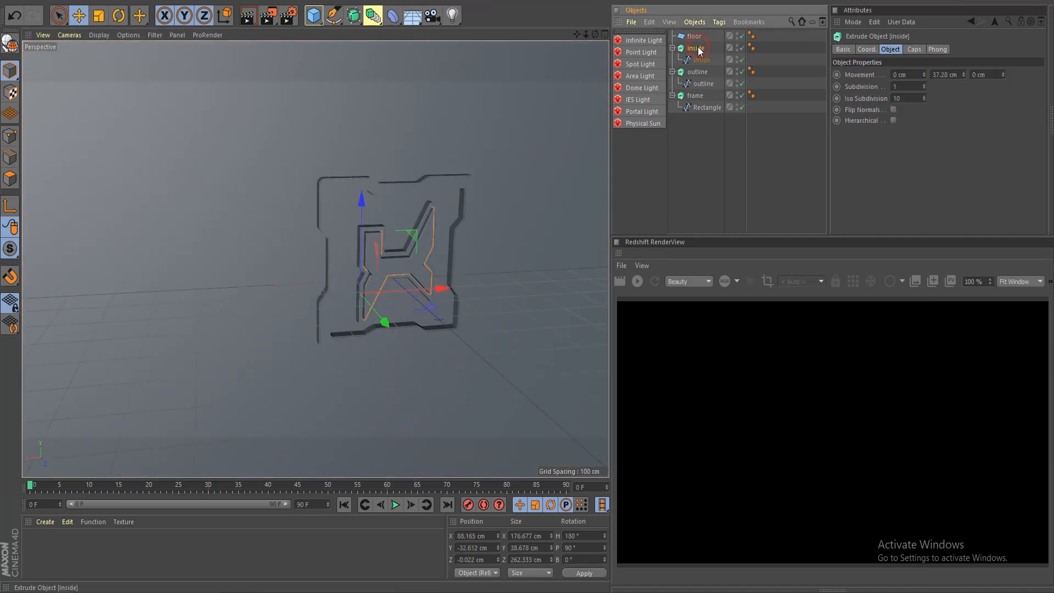
pyautogui.scroll(3, 445, 240)
pyautogui.click(703, 72)
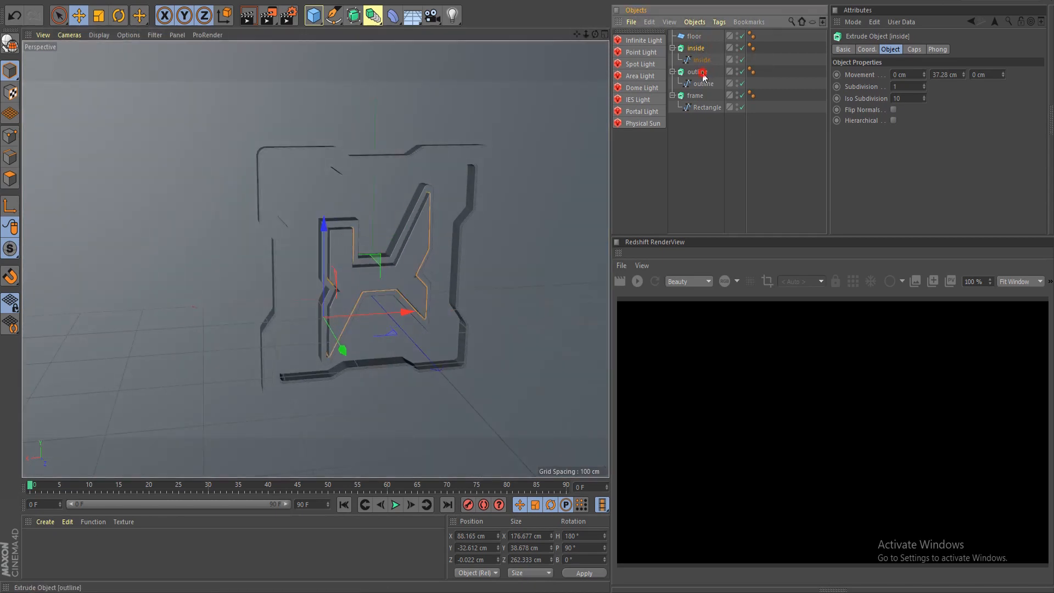
pyautogui.moveTo(354, 324)
pyautogui.keyDown('alt'); pyautogui.mouseDown()
pyautogui.moveTo(315, 312)
pyautogui.moveTo(343, 314)
pyautogui.mouseUp(); pyautogui.keyUp('alt')
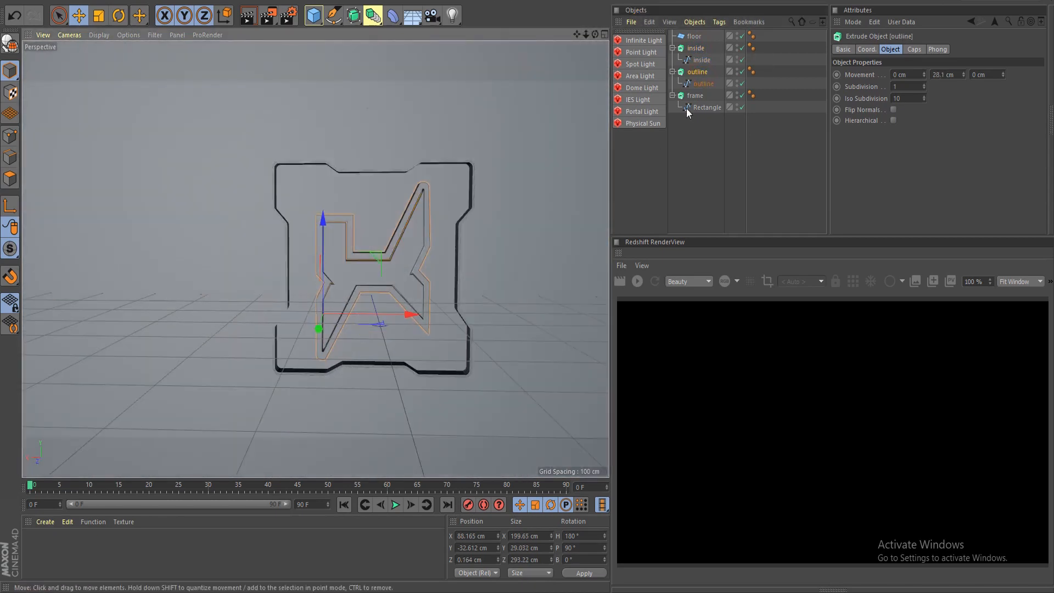
pyautogui.click(702, 95)
pyautogui.scroll(-3, 410, 259)
pyautogui.scroll(3, 316, 259)
pyautogui.keyDown('alt'); pyautogui.moveTo(313, 294); pyautogui.dragTo(388, 316); pyautogui.keyUp('alt')
pyautogui.scroll(-5, 379, 310)
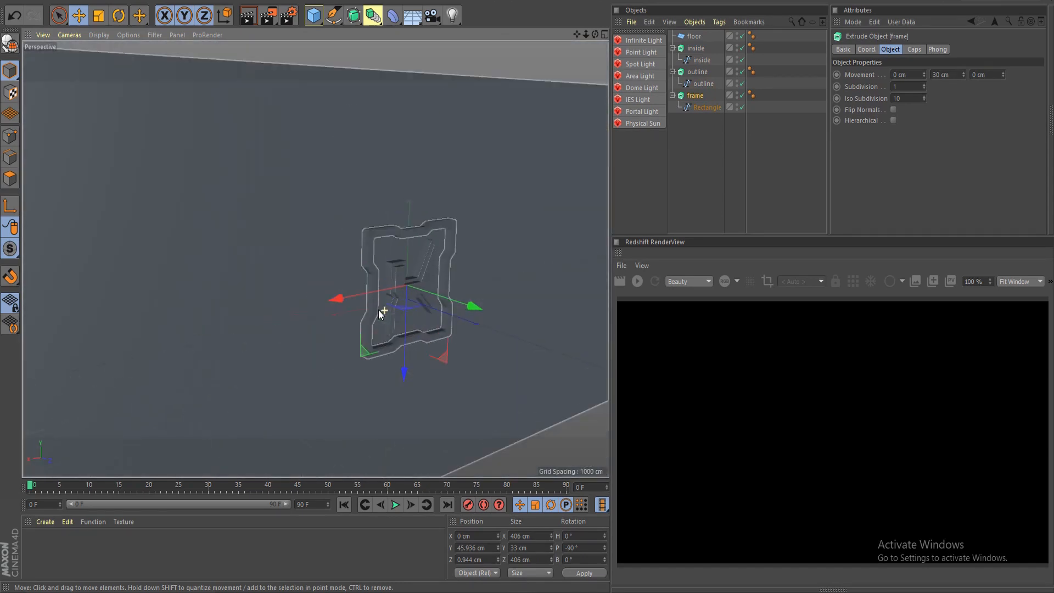
# - Deselect everything and examine the extruded logo against the whole backdrop plane from different distances
pyautogui.click(442, 406)
pyautogui.moveTo(439, 397)
pyautogui.keyDown('alt'); pyautogui.mouseDown(button='right')
pyautogui.moveTo(414, 380)
pyautogui.moveTo(430, 397)
pyautogui.mouseUp(button='right'); pyautogui.keyUp('alt')
pyautogui.keyDown('alt'); pyautogui.moveTo(430, 397); pyautogui.dragTo(406, 397); pyautogui.keyUp('alt')
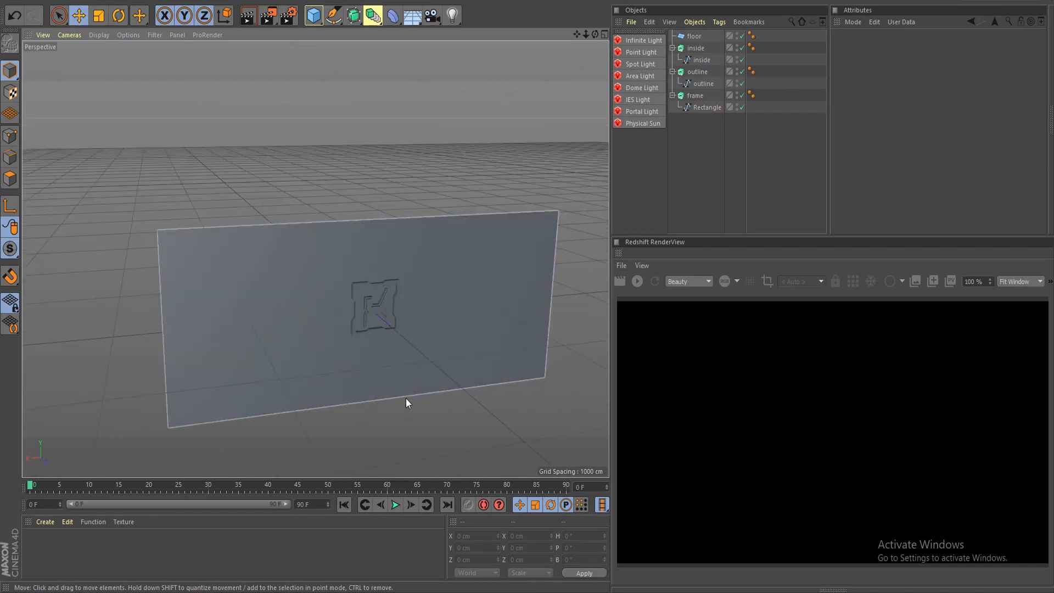
pyautogui.keyDown('alt'); pyautogui.moveTo(406, 393); pyautogui.dragTo(402, 390, button='right'); pyautogui.keyUp('alt')
pyautogui.scroll(-2, 403, 390)
pyautogui.scroll(6, 404, 390)
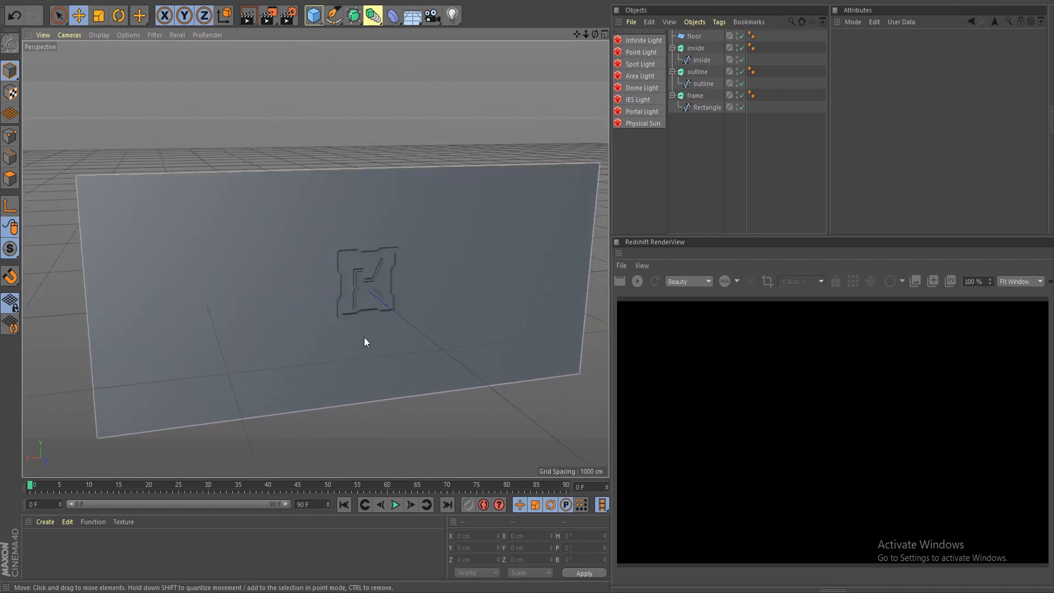
pyautogui.scroll(3, 360, 313)
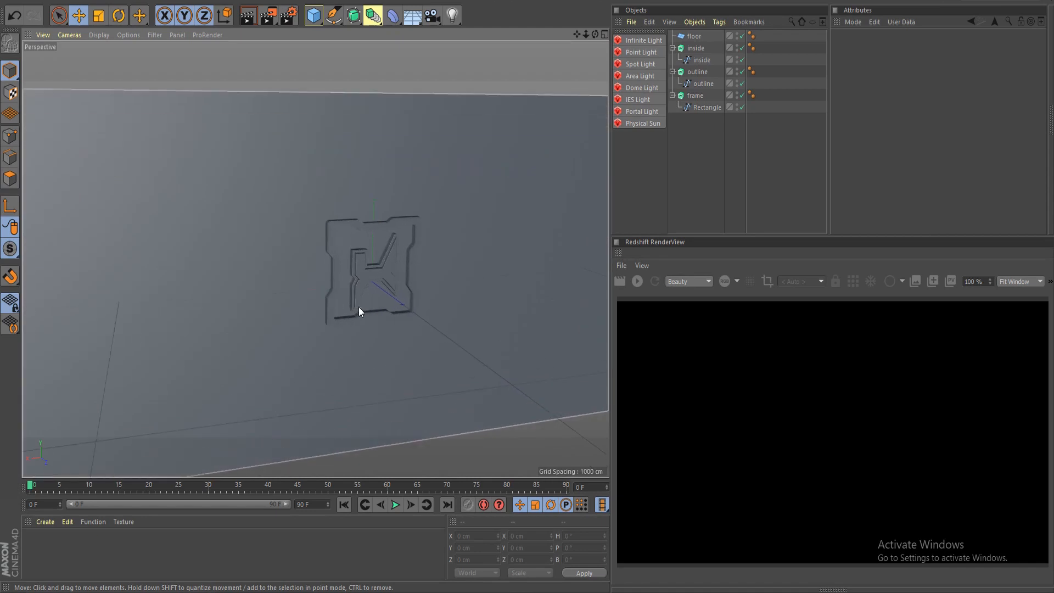
pyautogui.scroll(-3, 359, 311)
pyautogui.scroll(5, 359, 311)
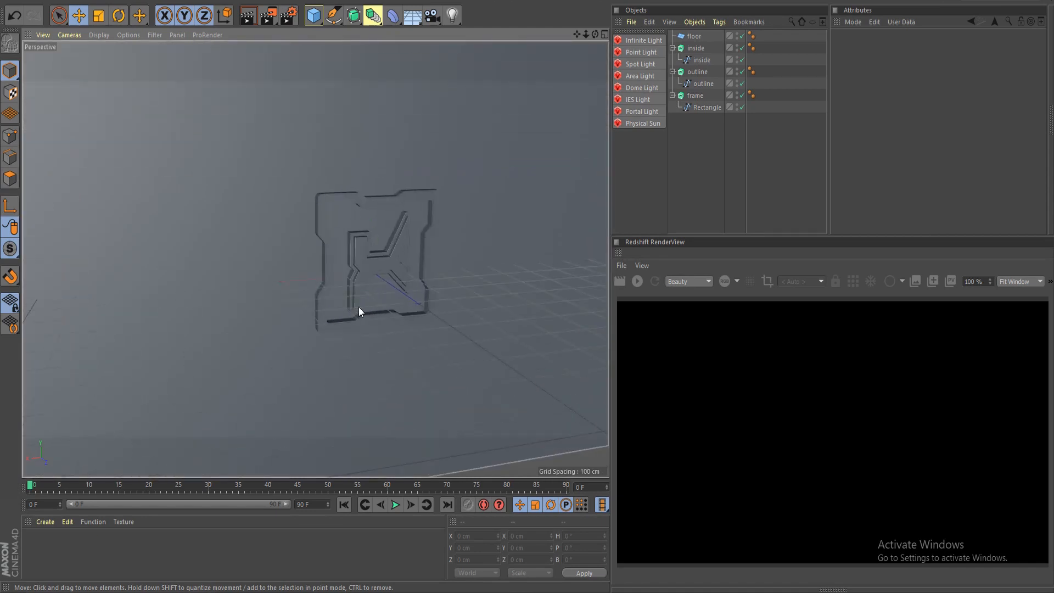
pyautogui.scroll(-3, 358, 307)
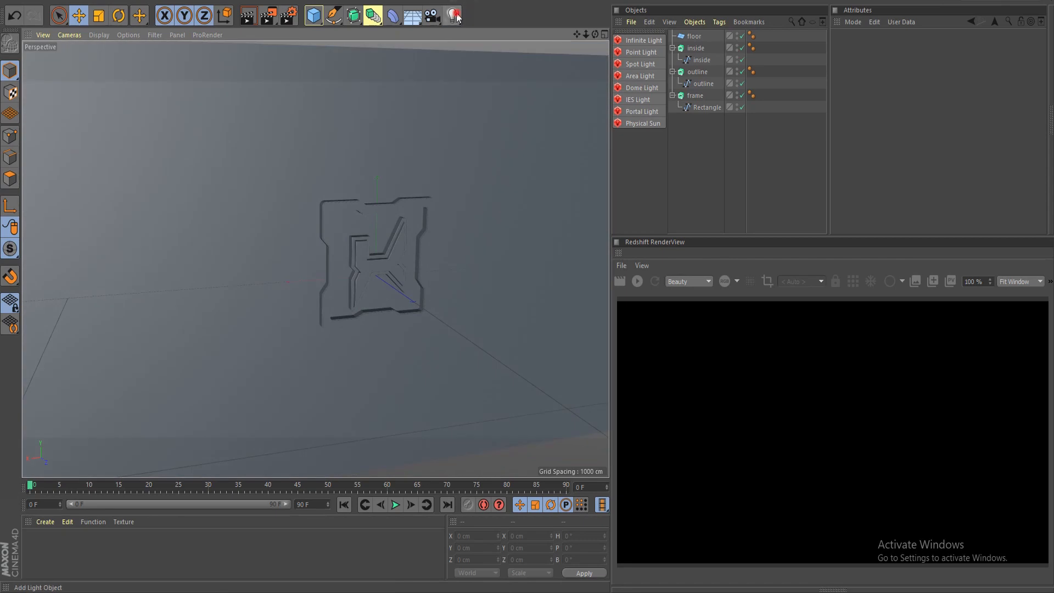
# - Add an area light at the scene centre and rotate it to a 90° pitch
pyautogui.click(452, 15)
pyautogui.click(542, 53)
pyautogui.scroll(-2, 404, 238)
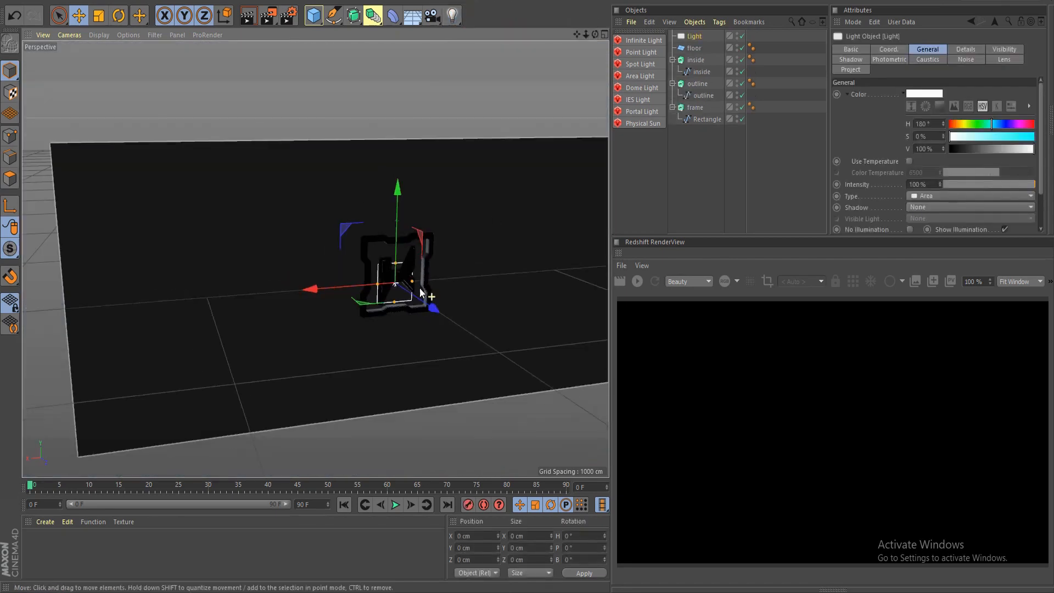
pyautogui.press('r')
pyautogui.moveTo(413, 258); pyautogui.dragTo(417, 384)
pyautogui.press('e')
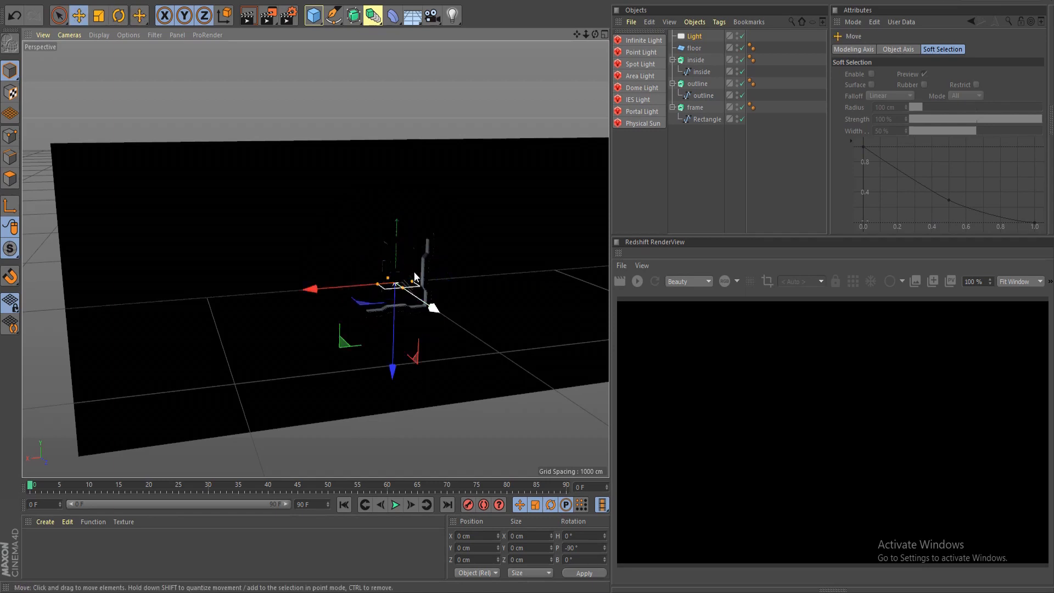
pyautogui.press('r')
pyautogui.moveTo(420, 285); pyautogui.dragTo(425, 347)
# - Place the area light below the logo at Y -739.922 cm and Z 110.13 cm, scaled to about 460 cm wide
pyautogui.press('e')
pyautogui.press('t')
pyautogui.moveTo(506, 457); pyautogui.dragTo(603, 464)
pyautogui.press('e')
pyautogui.keyDown('alt'); pyautogui.moveTo(391, 417); pyautogui.dragTo(449, 443); pyautogui.keyUp('alt')
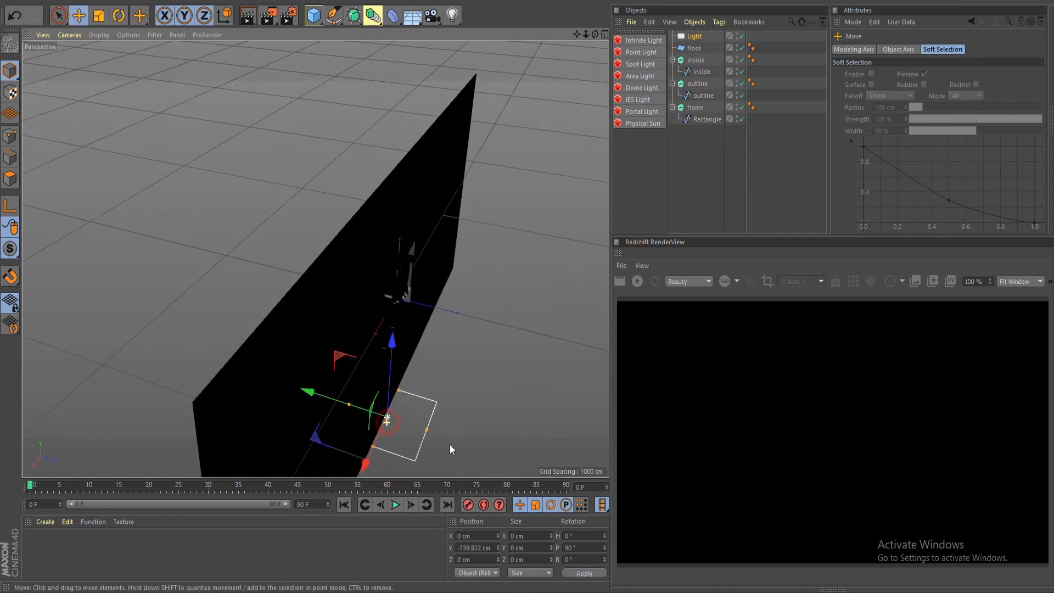
pyautogui.moveTo(360, 412)
pyautogui.mouseDown()
pyautogui.moveTo(382, 418)
pyautogui.moveTo(380, 391)
pyautogui.moveTo(379, 415)
pyautogui.mouseUp()
pyautogui.keyDown('alt'); pyautogui.moveTo(378, 415); pyautogui.dragTo(409, 402, button='middle'); pyautogui.keyUp('alt')
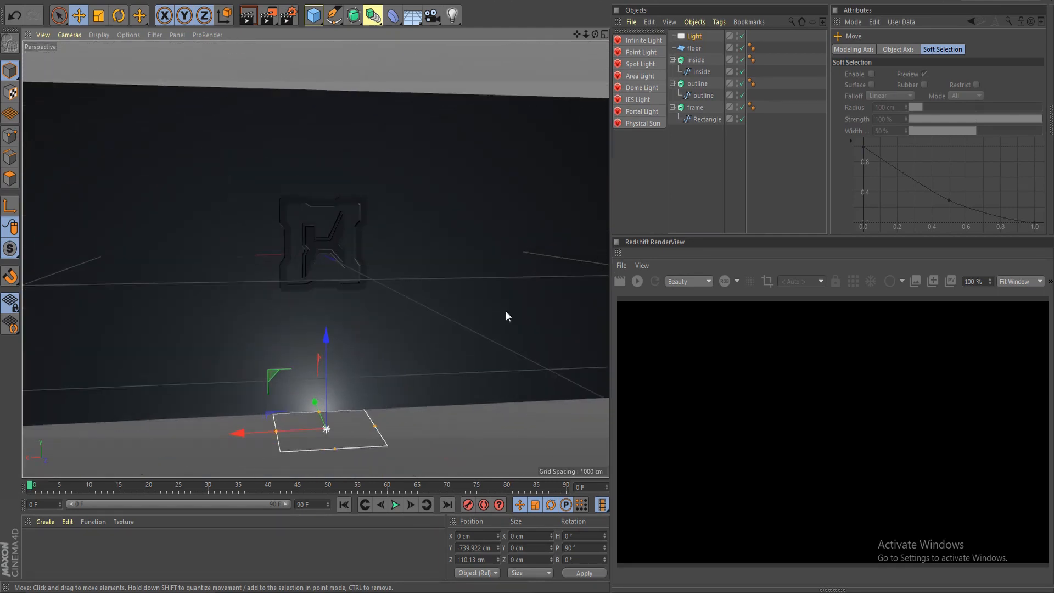
# - Rename the area light as bottom and set its intensity to 90%
pyautogui.doubleClick(696, 37)
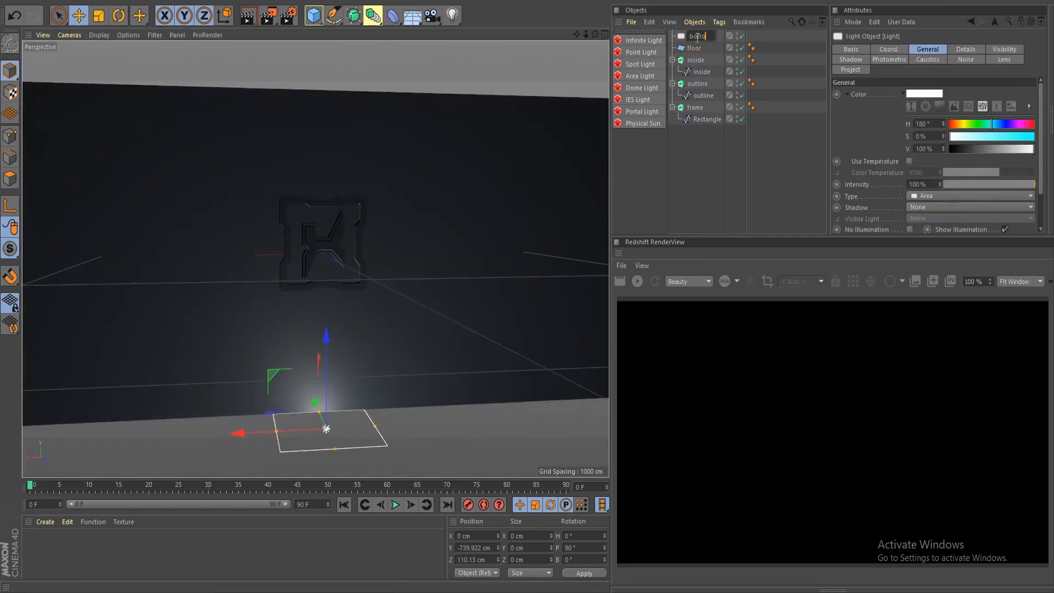
pyautogui.press('Return')
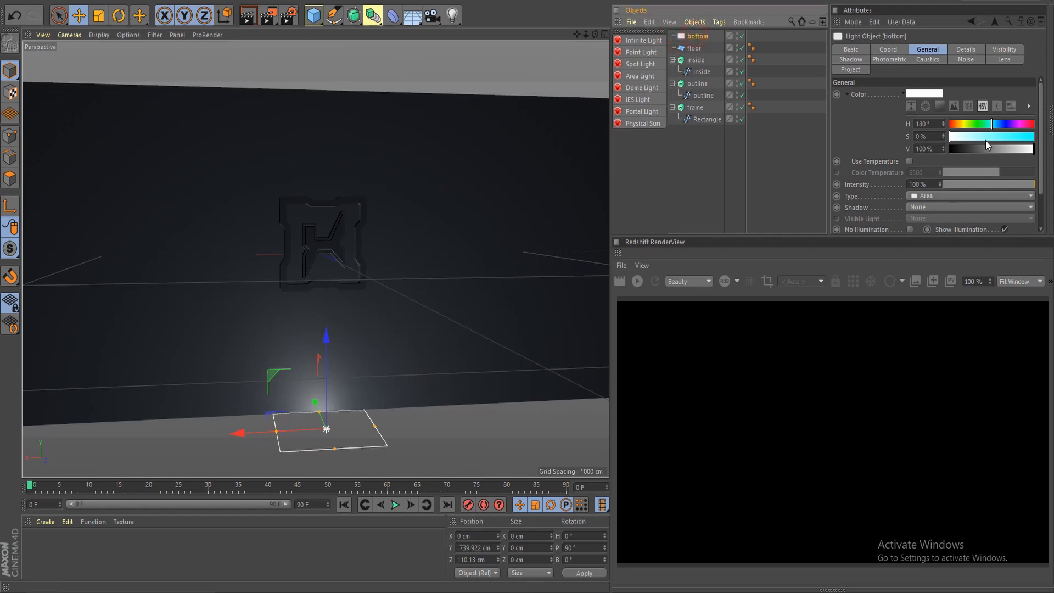
pyautogui.click(929, 182)
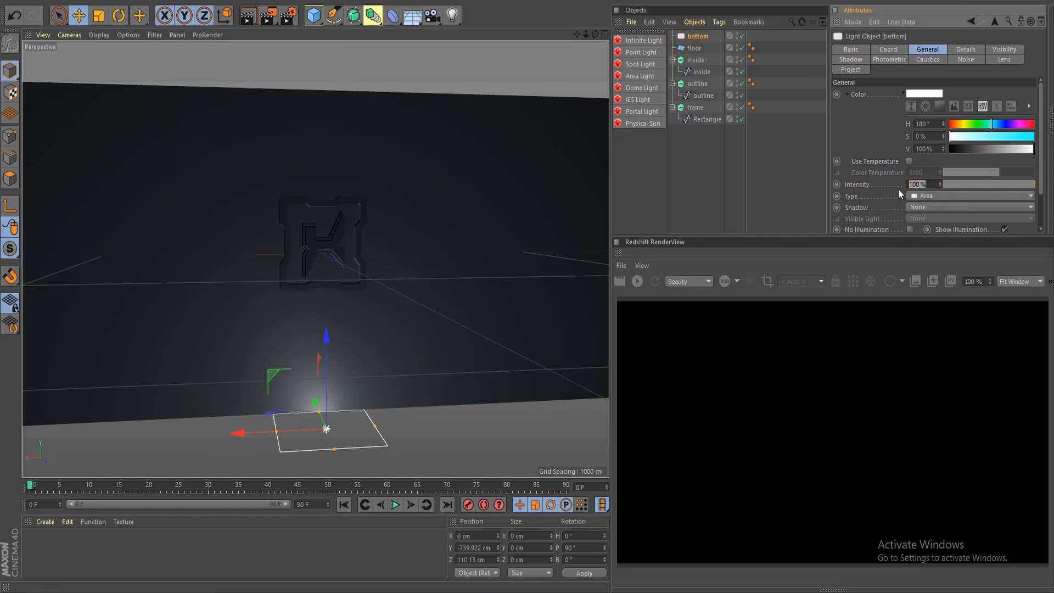
pyautogui.write('90')
# - Give the bottom light a pale yellow color with hue 60° and saturation 20%
pyautogui.click(925, 92)
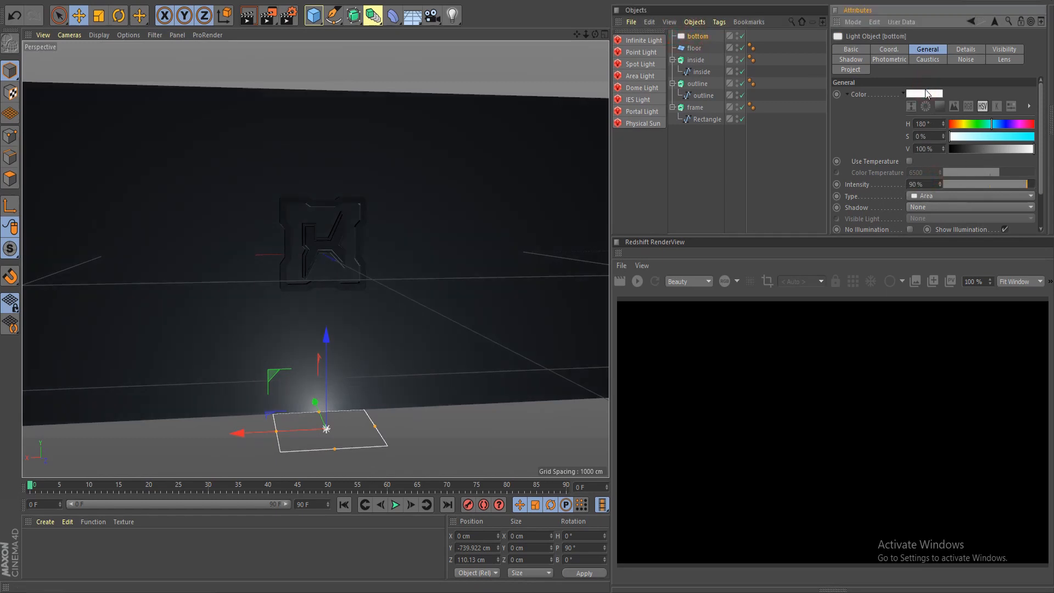
pyautogui.click(888, 88)
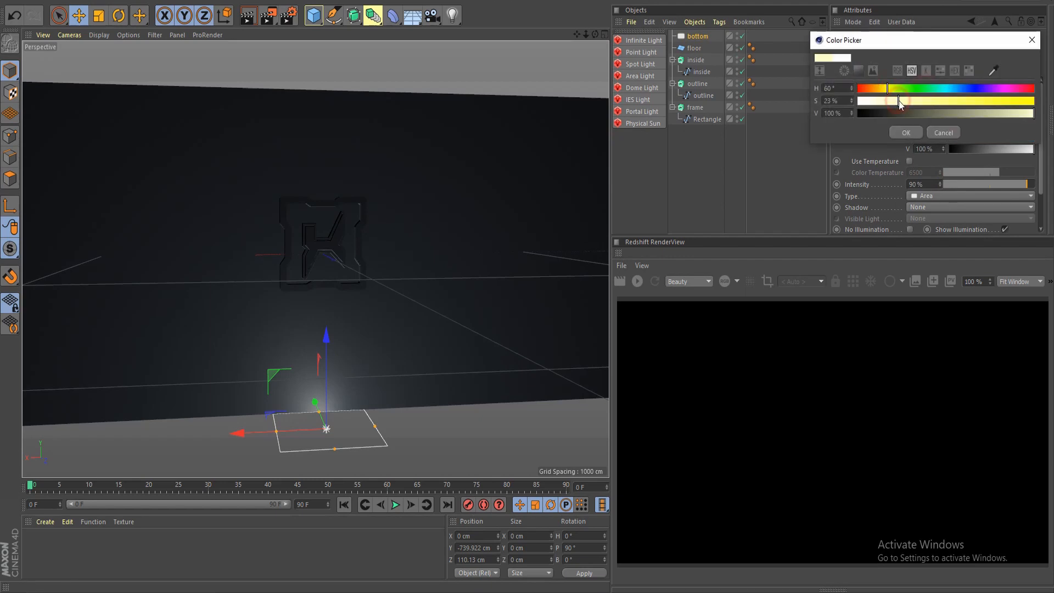
pyautogui.moveTo(899, 100); pyautogui.dragTo(897, 101)
pyautogui.click(908, 132)
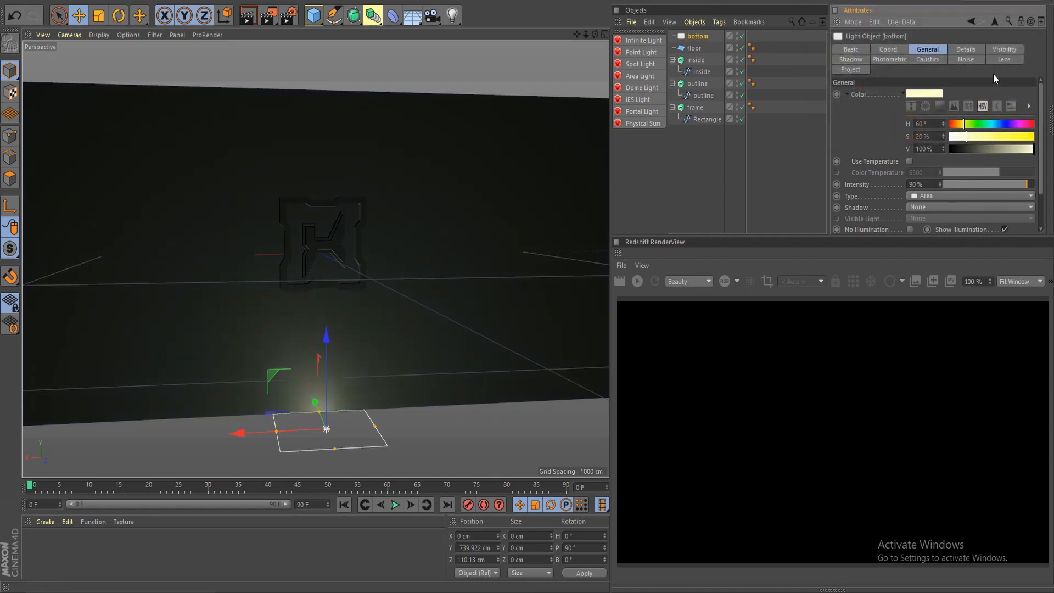
# - Set the bottom light's shadow to Area and its area shape to Disc
pyautogui.click(938, 206)
pyautogui.click(934, 255)
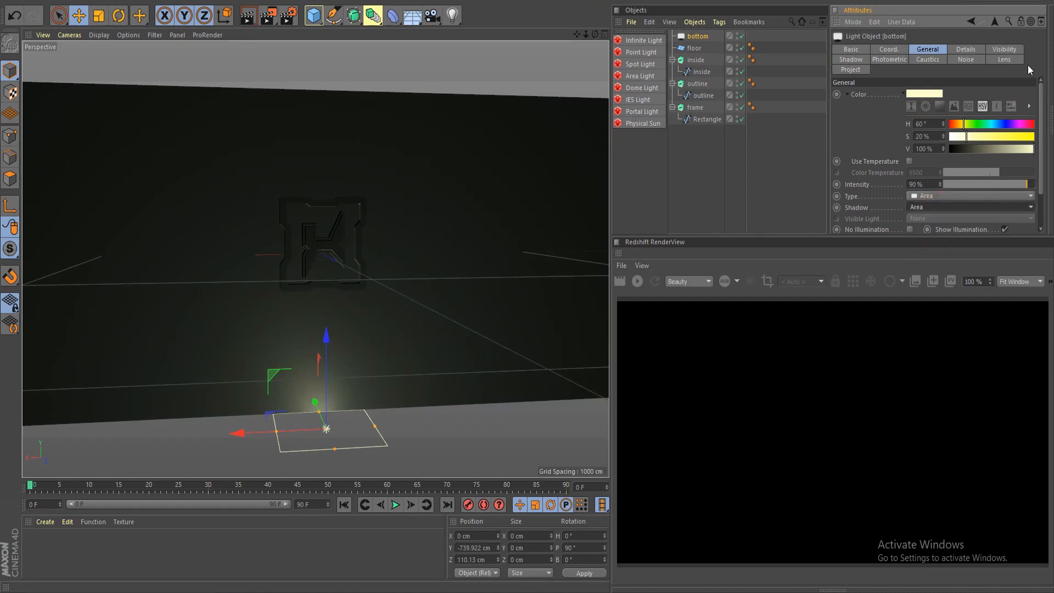
pyautogui.click(966, 49)
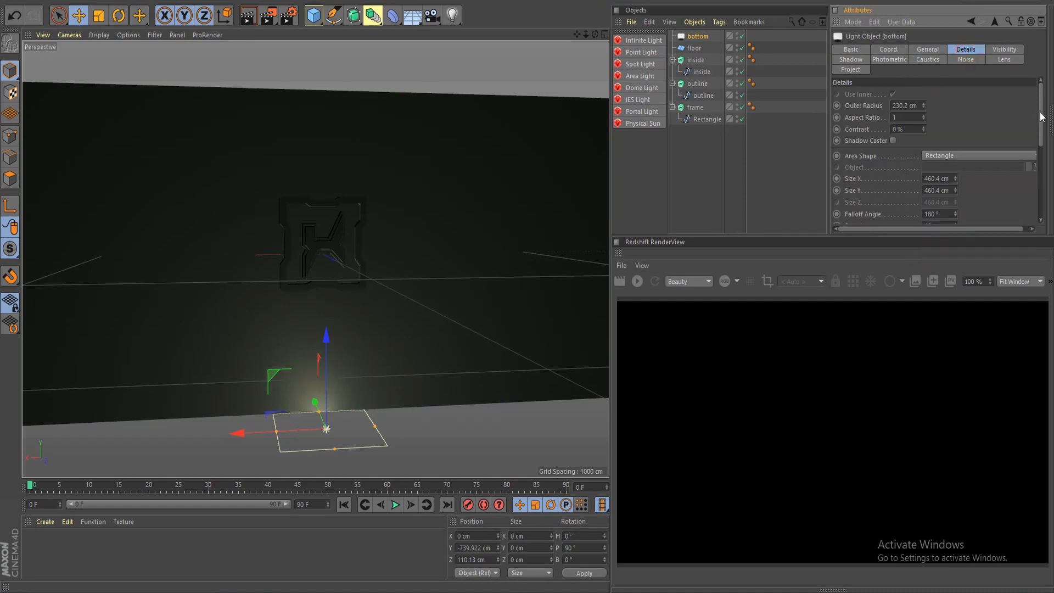
pyautogui.scroll(-2, 997, 137)
pyautogui.click(958, 111)
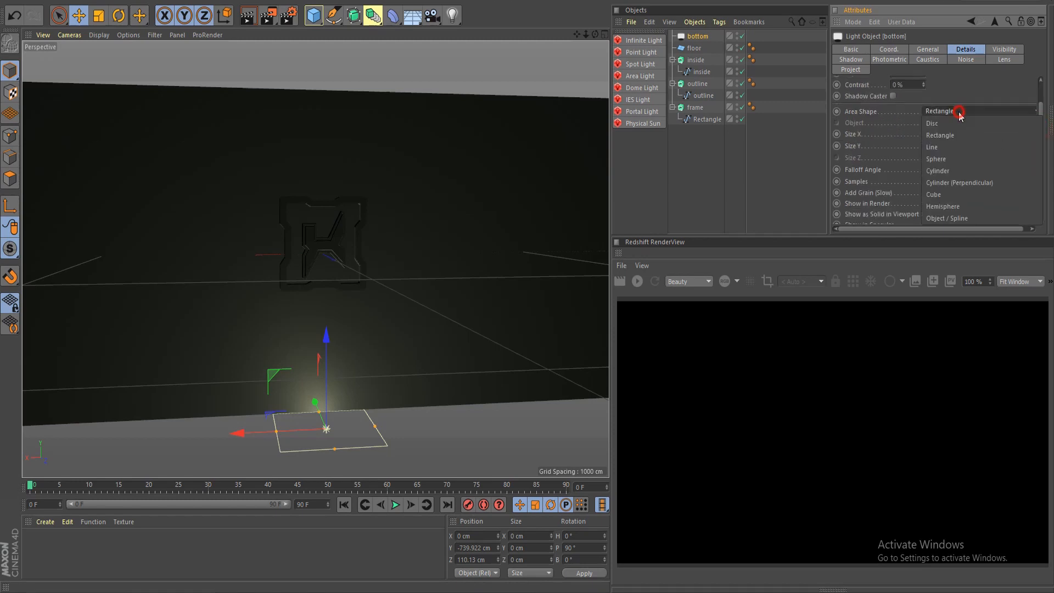
pyautogui.click(960, 124)
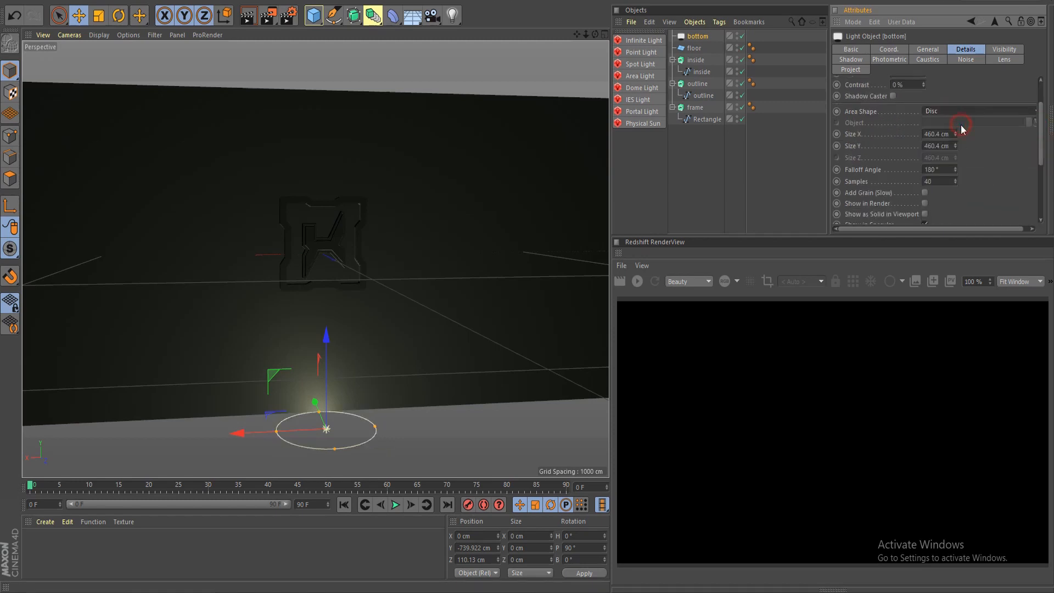
# - Set the bottom light's falloff to Inverse Square (Physically Accurate) and adjust its falloff radius in the viewport
pyautogui.scroll(-4, 1043, 152)
pyautogui.click(949, 144)
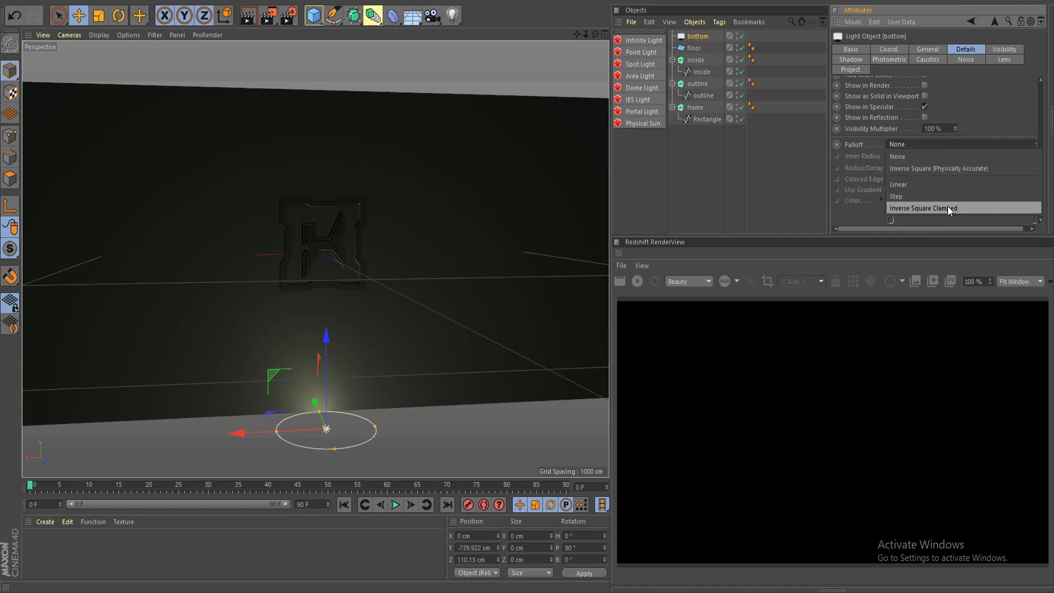
pyautogui.click(959, 168)
pyautogui.keyDown('alt'); pyautogui.moveTo(303, 414); pyautogui.dragTo(349, 391); pyautogui.keyUp('alt')
pyautogui.moveTo(336, 217); pyautogui.dragTo(511, 394)
pyautogui.click(512, 391)
pyautogui.scroll(-3, 435, 378)
pyautogui.scroll(2, 435, 377)
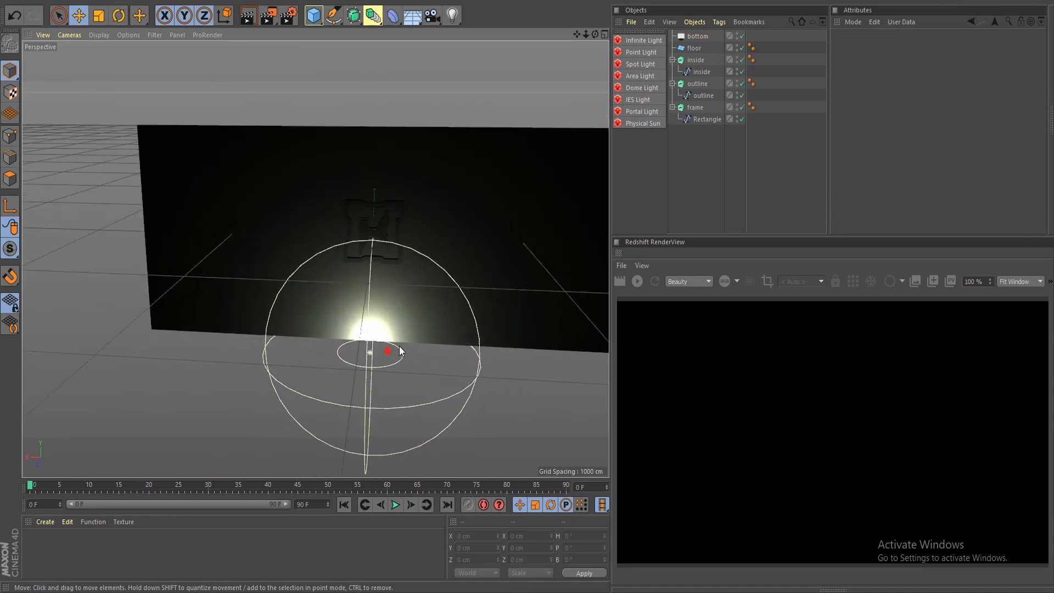
# - Duplicate the bottom light and rename the copy as frontal
pyautogui.keyDown('alt'); pyautogui.moveTo(399, 346); pyautogui.dragTo(416, 350); pyautogui.keyUp('alt')
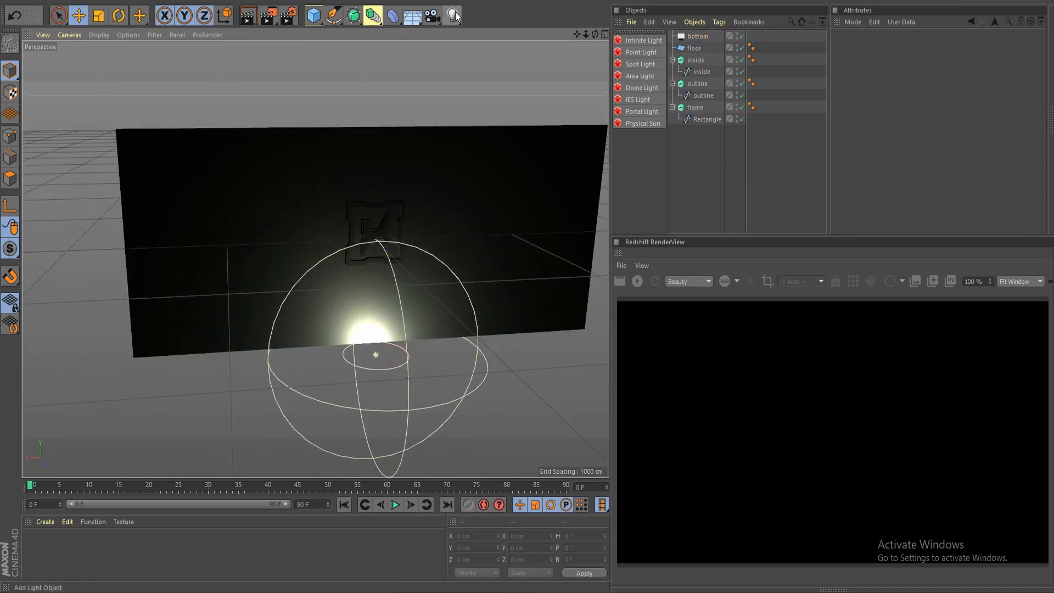
pyautogui.moveTo(706, 37); pyautogui.dragTo(701, 45)
pyautogui.doubleClick(702, 47)
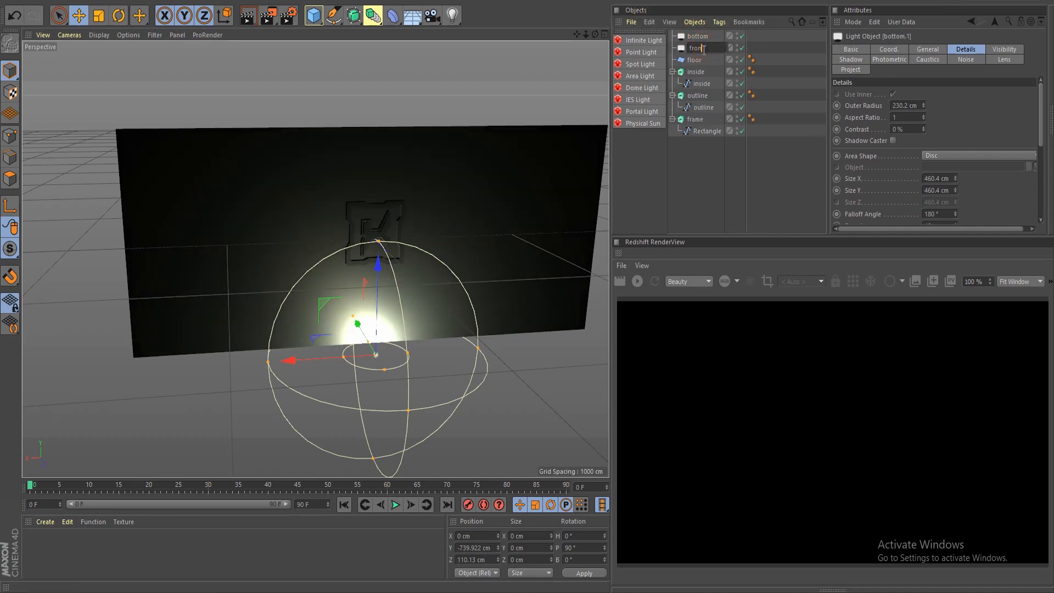
pyautogui.write('frontal')
pyautogui.press('Return')
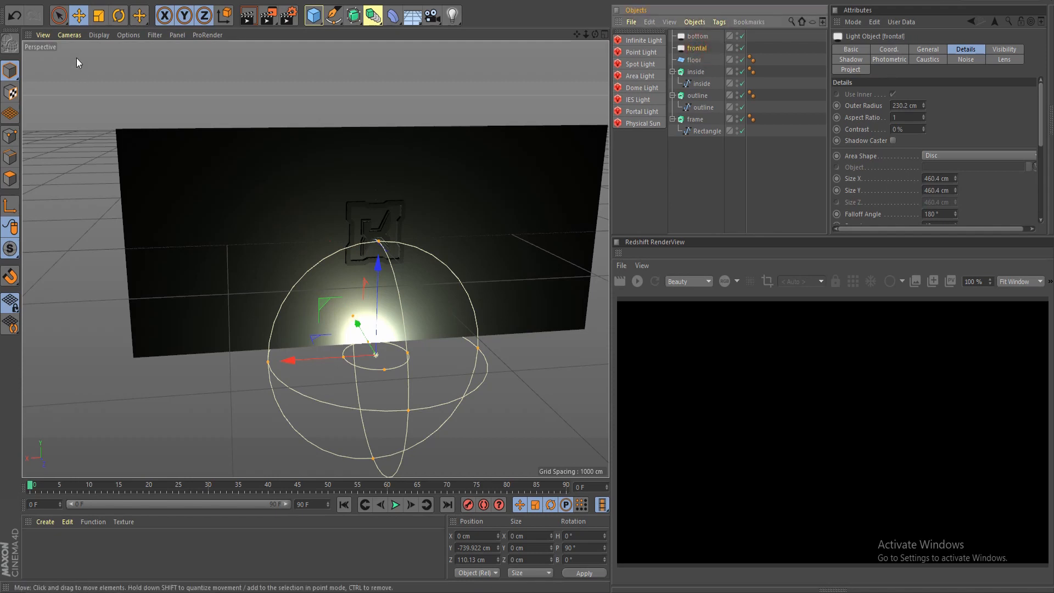
# - Look through the frontal light as the camera and orbit it to about X -1194, Y 996, Z 1401 cm, facing the logo from above
pyautogui.click(69, 35)
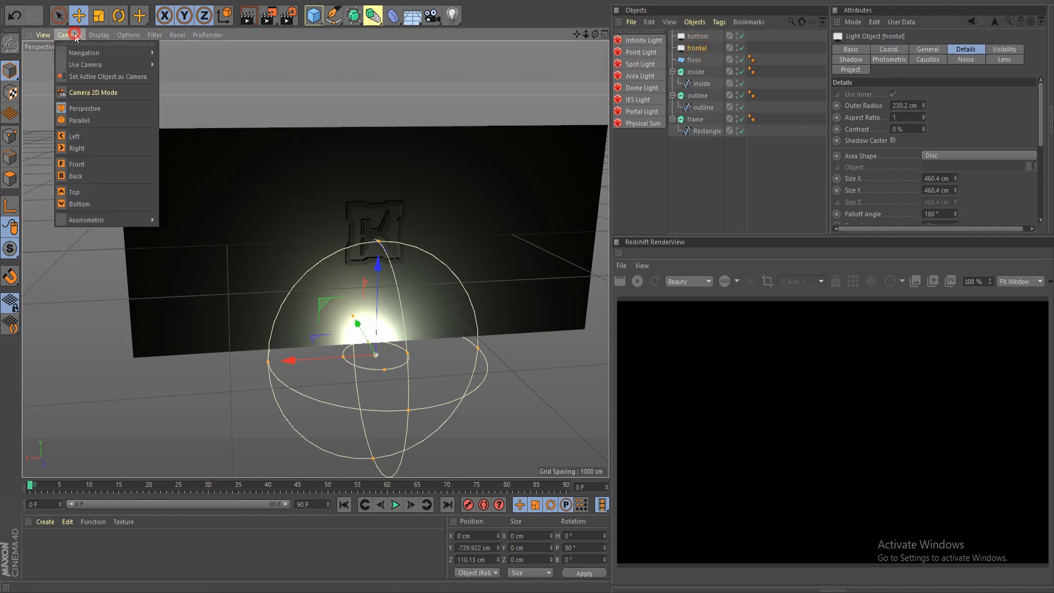
pyautogui.click(117, 76)
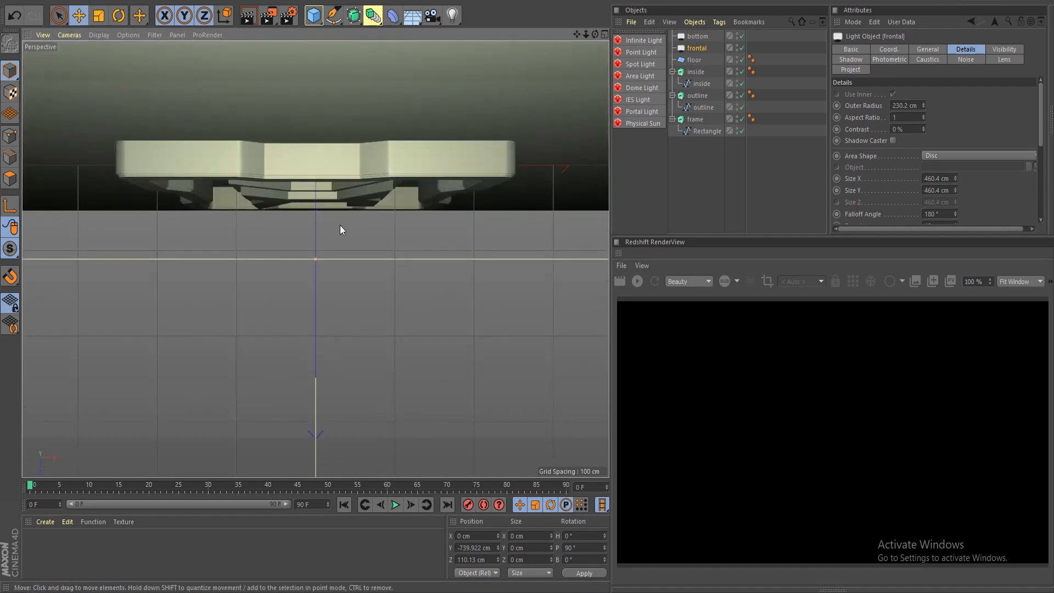
pyautogui.keyDown('alt'); pyautogui.moveTo(340, 225); pyautogui.dragTo(348, 284); pyautogui.keyUp('alt')
pyautogui.keyDown('alt'); pyautogui.moveTo(352, 252); pyautogui.dragTo(363, 382, button='right'); pyautogui.keyUp('alt')
pyautogui.keyDown('alt'); pyautogui.moveTo(365, 386); pyautogui.dragTo(382, 240); pyautogui.keyUp('alt')
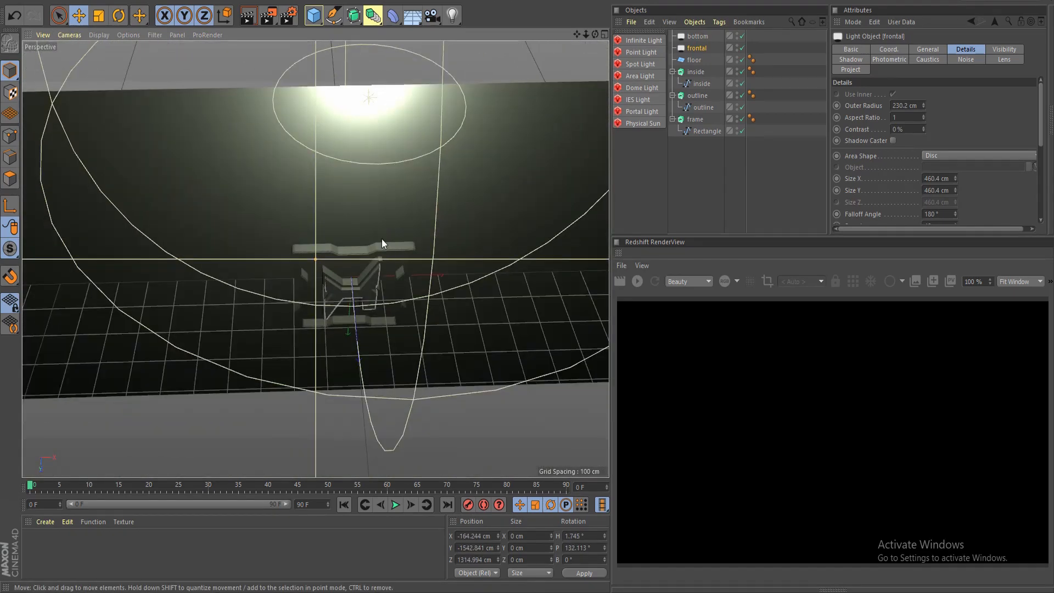
pyautogui.keyDown('alt'); pyautogui.moveTo(388, 309); pyautogui.dragTo(325, 313); pyautogui.keyUp('alt')
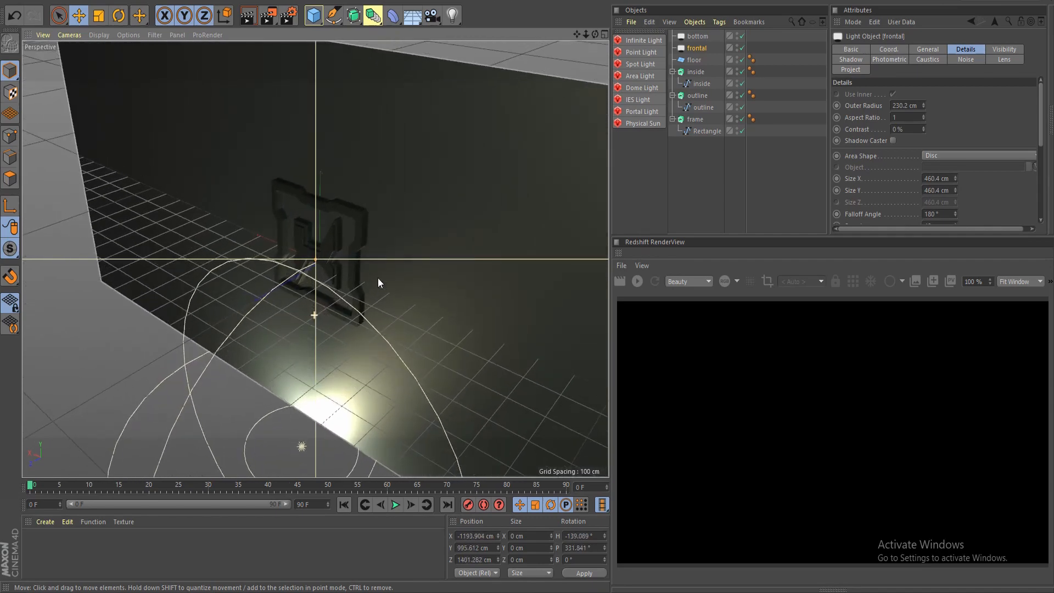
# - Return to the default camera, move the frontal light to about X -531, Y 587, Z 966 cm and scale its radius to about 479 cm
pyautogui.click(69, 35)
pyautogui.moveTo(99, 64)
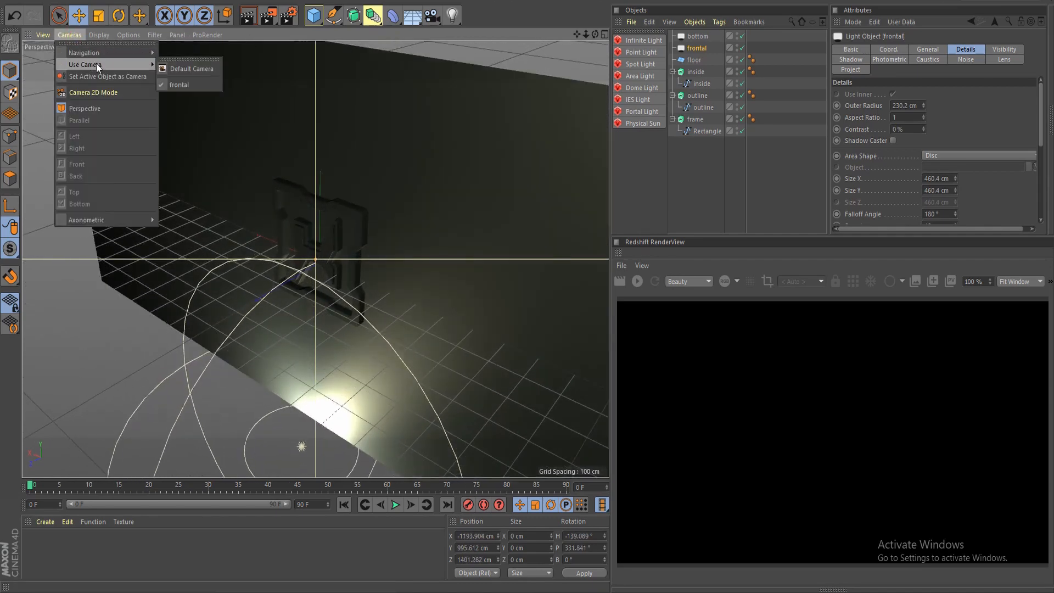
pyautogui.click(190, 69)
pyautogui.scroll(-5, 363, 258)
pyautogui.keyDown('alt'); pyautogui.moveTo(404, 274); pyautogui.dragTo(422, 226); pyautogui.keyUp('alt')
pyautogui.moveTo(426, 183); pyautogui.dragTo(477, 262)
pyautogui.moveTo(446, 202); pyautogui.dragTo(467, 213)
pyautogui.keyDown('alt'); pyautogui.moveTo(480, 331); pyautogui.dragTo(404, 168); pyautogui.keyUp('alt')
pyautogui.press('t')
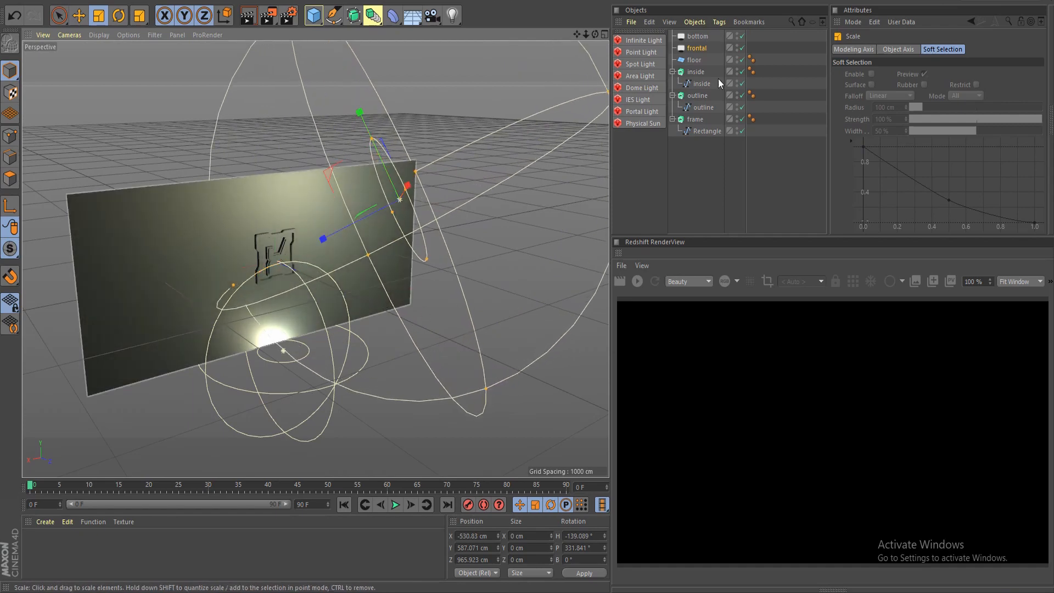
# - Change the frontal light's intensity and shift its color hue from yellow to a pale cyan-blue
pyautogui.click(697, 48)
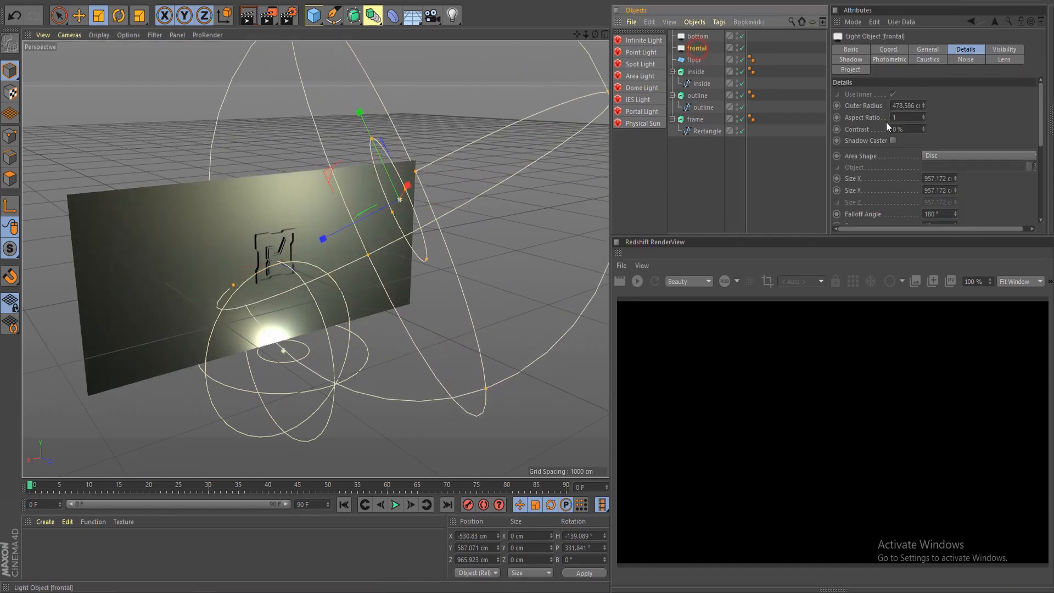
pyautogui.click(923, 50)
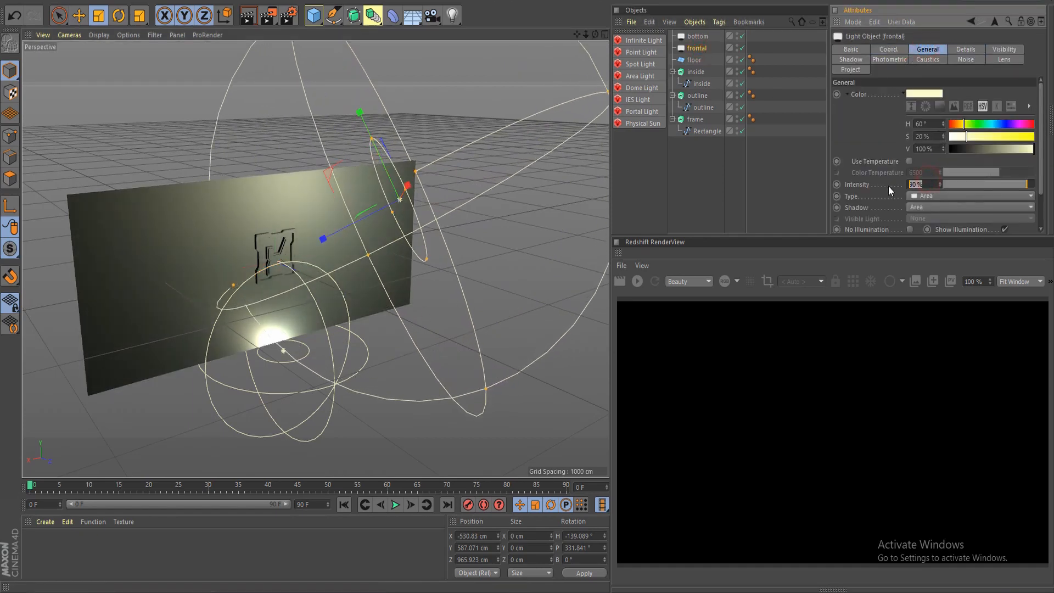
pyautogui.press('Return')
pyautogui.moveTo(964, 124); pyautogui.dragTo(992, 131)
# - Deselect the light and examine how the frontal and bottom lights fall on the logo and floor from several angles
pyautogui.keyDown('alt'); pyautogui.moveTo(417, 269); pyautogui.dragTo(296, 287); pyautogui.keyUp('alt')
pyautogui.click(494, 414)
pyautogui.scroll(-3, 472, 397)
pyautogui.keyDown('alt'); pyautogui.moveTo(472, 397); pyautogui.dragTo(460, 329); pyautogui.keyUp('alt')
pyautogui.scroll(5, 460, 329)
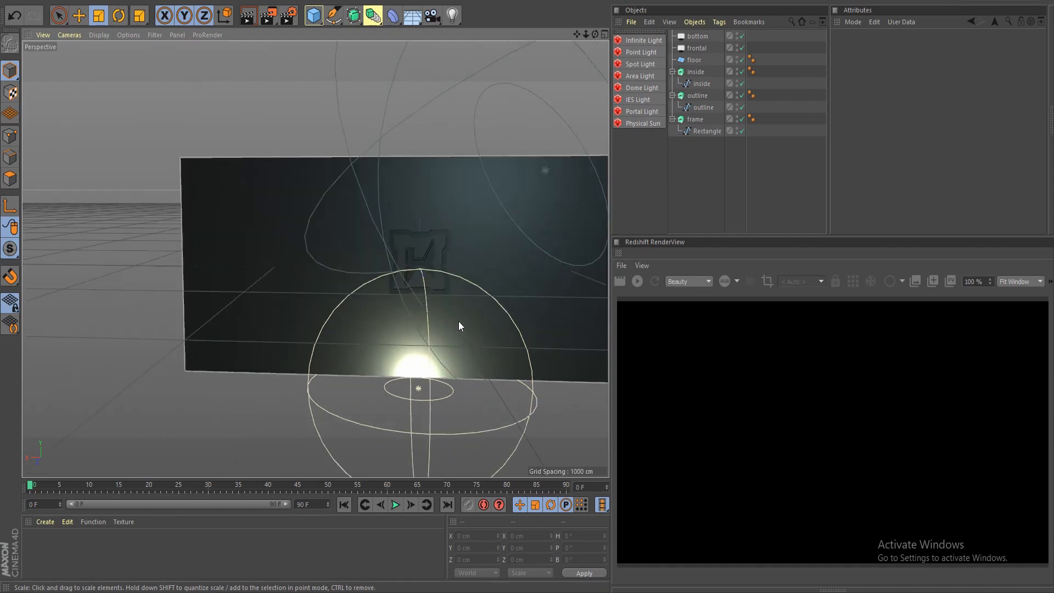
pyautogui.scroll(2, 421, 286)
pyautogui.scroll(-2, 421, 286)
pyautogui.keyDown('alt'); pyautogui.moveTo(420, 286); pyautogui.dragTo(454, 285); pyautogui.keyUp('alt')
# - Switch to the Untitled 1.c4d project and examine how the lights are placed around its X logos
pyautogui.click(631, 3)
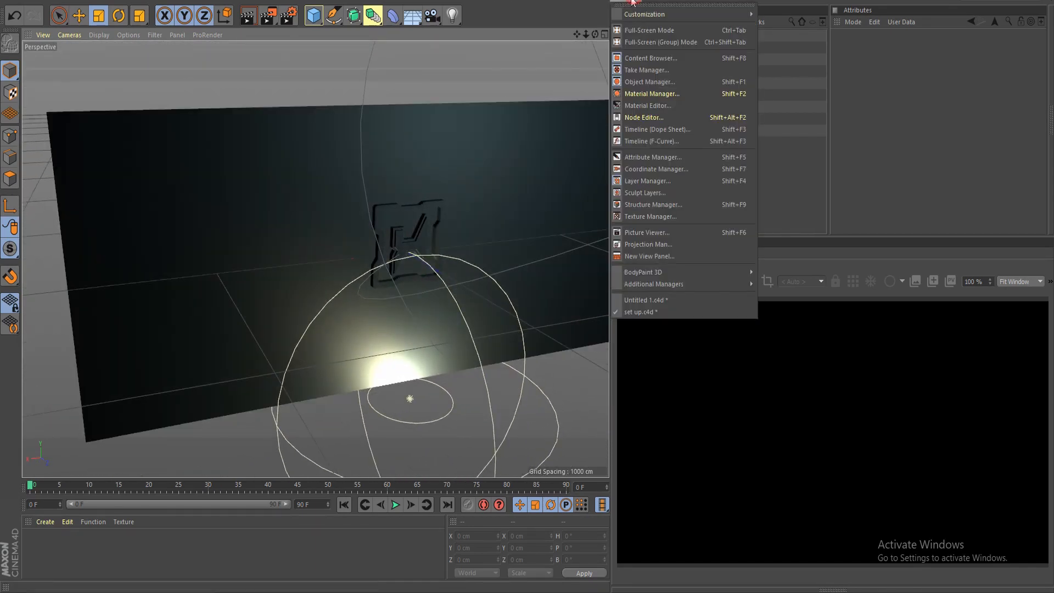
pyautogui.click(657, 300)
pyautogui.scroll(4, 308, 222)
pyautogui.keyDown('alt'); pyautogui.moveTo(307, 222); pyautogui.dragTo(284, 179); pyautogui.keyUp('alt')
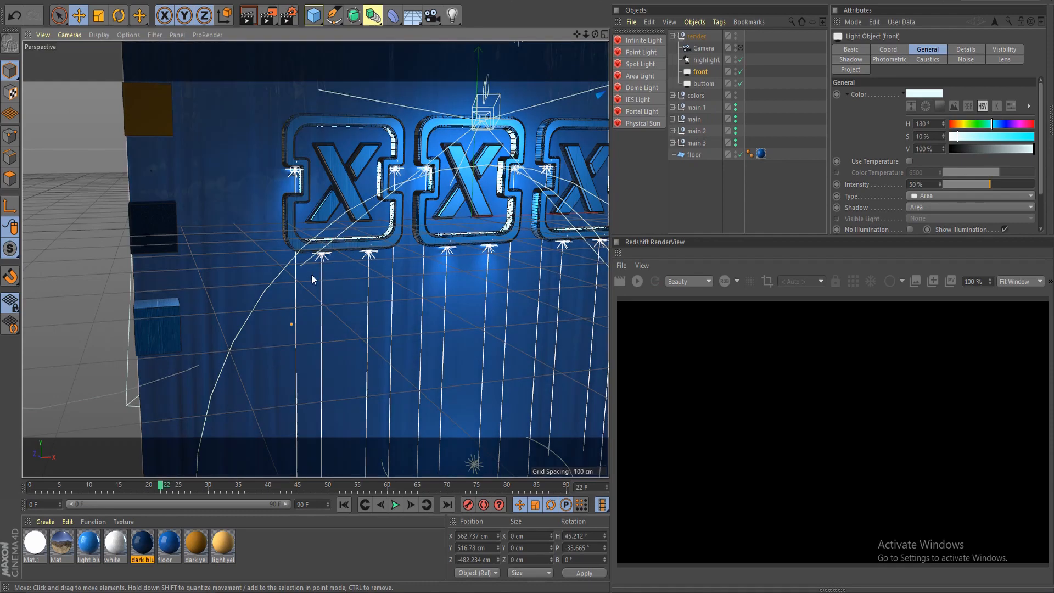
pyautogui.scroll(-4, 416, 279)
pyautogui.scroll(3, 416, 279)
pyautogui.keyDown('alt'); pyautogui.moveTo(413, 263); pyautogui.dragTo(471, 295); pyautogui.keyUp('alt')
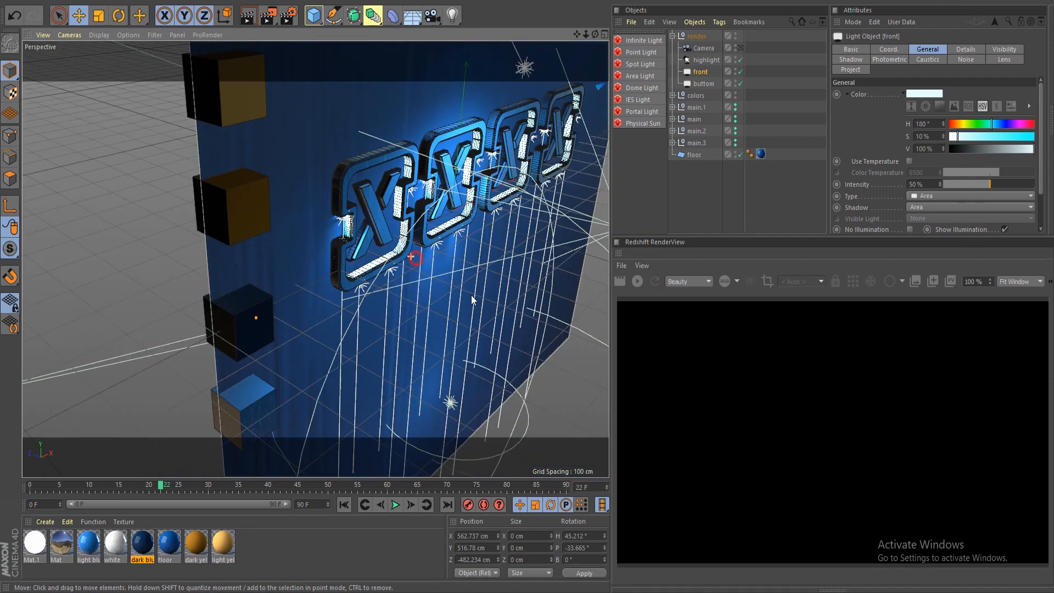
pyautogui.scroll(5, 406, 245)
pyautogui.scroll(2, 407, 249)
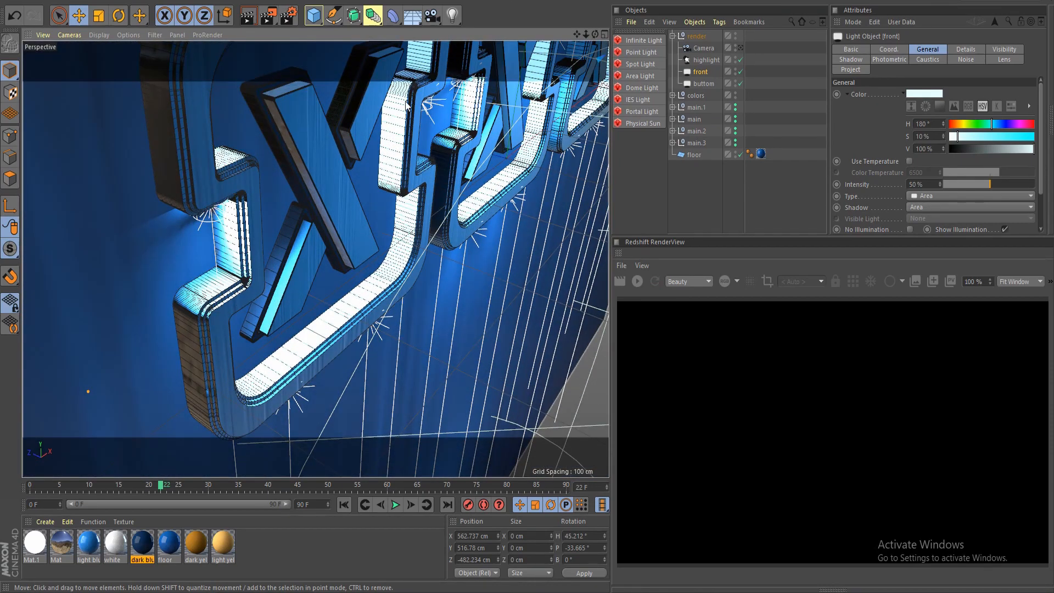
pyautogui.scroll(-3, 386, 337)
pyautogui.keyDown('alt'); pyautogui.moveTo(483, 322); pyautogui.dragTo(400, 267); pyautogui.keyUp('alt')
pyautogui.scroll(-3, 420, 297)
pyautogui.middleClick(465, 272)
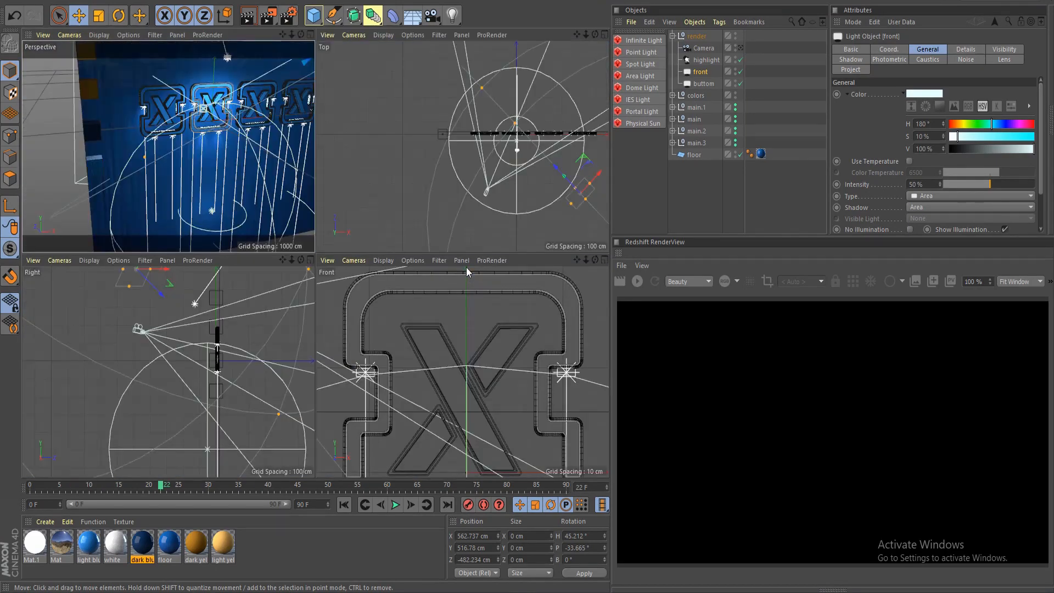
pyautogui.middleClick(254, 110)
# - Switch back to the set up.c4d project and move the bottom light to about Y -841, Z 51 cm
pyautogui.click(630, 3)
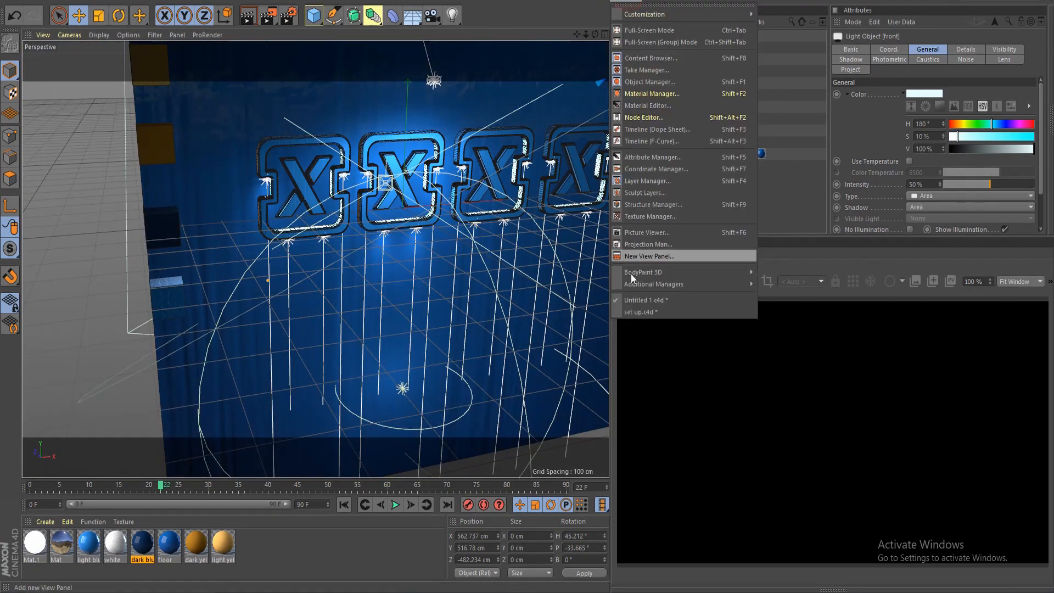
pyautogui.click(660, 312)
pyautogui.keyDown('alt'); pyautogui.moveTo(411, 300); pyautogui.dragTo(440, 347); pyautogui.keyUp('alt')
pyautogui.keyDown('alt'); pyautogui.moveTo(411, 466); pyautogui.dragTo(399, 368, button='middle'); pyautogui.keyUp('alt')
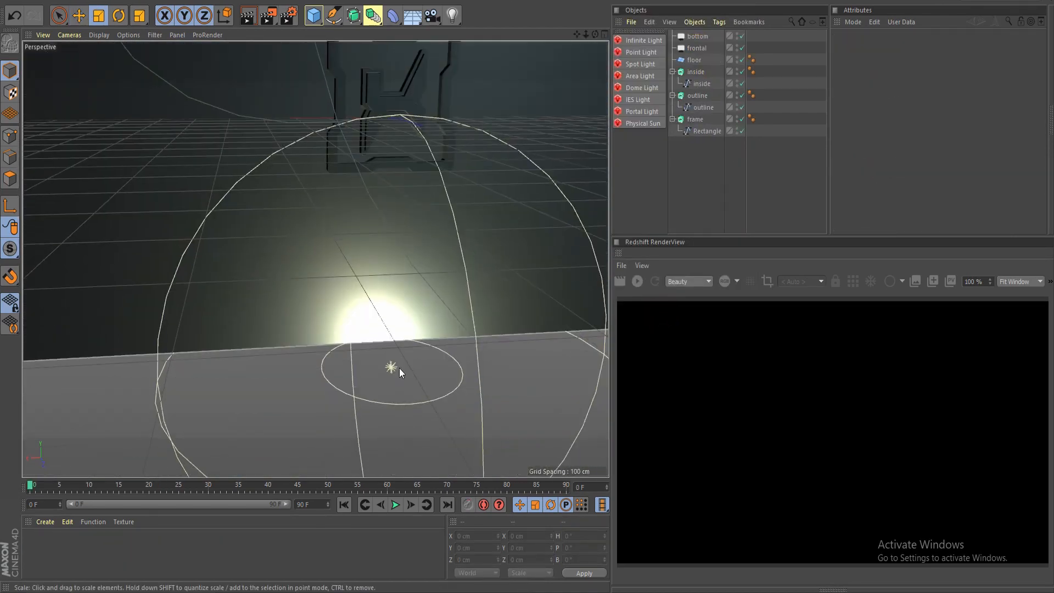
pyautogui.keyDown('alt'); pyautogui.moveTo(400, 367); pyautogui.dragTo(420, 390); pyautogui.keyUp('alt')
pyautogui.click(419, 383)
pyautogui.press('e')
pyautogui.moveTo(401, 308); pyautogui.dragTo(400, 339)
pyautogui.moveTo(383, 379)
pyautogui.mouseDown()
pyautogui.moveTo(364, 372)
pyautogui.moveTo(370, 380)
pyautogui.mouseUp()
pyautogui.moveTo(391, 147); pyautogui.dragTo(400, 267)
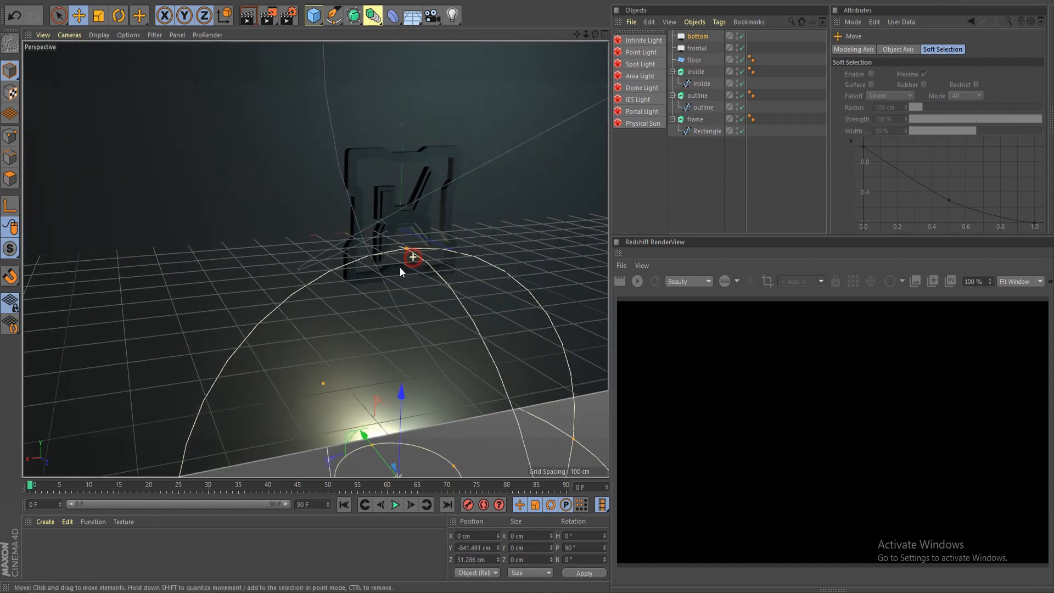
# - Add an area light to the scene and change its type to IES
pyautogui.click(454, 17)
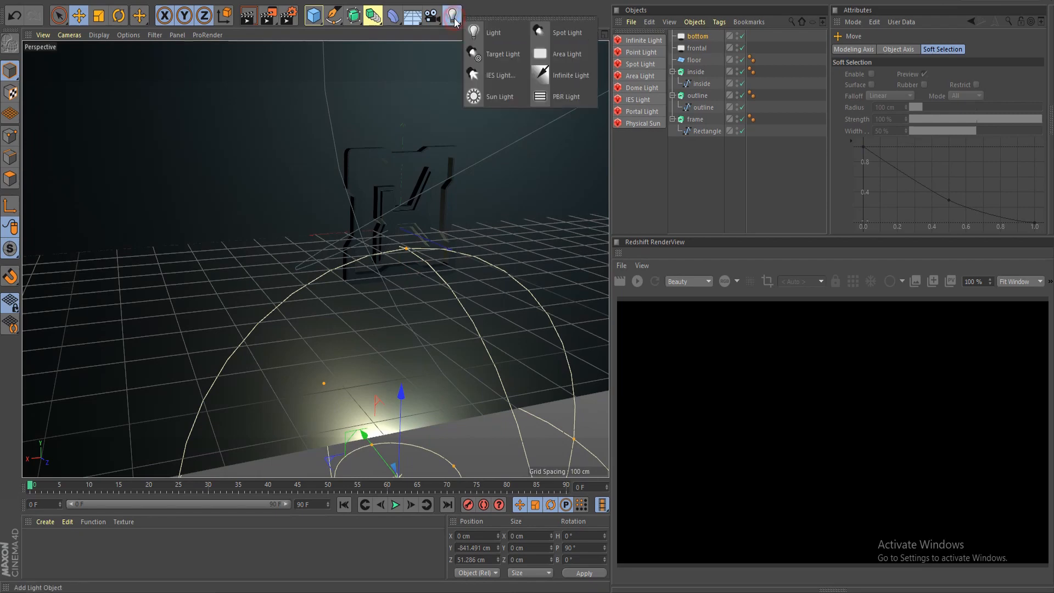
pyautogui.click(571, 57)
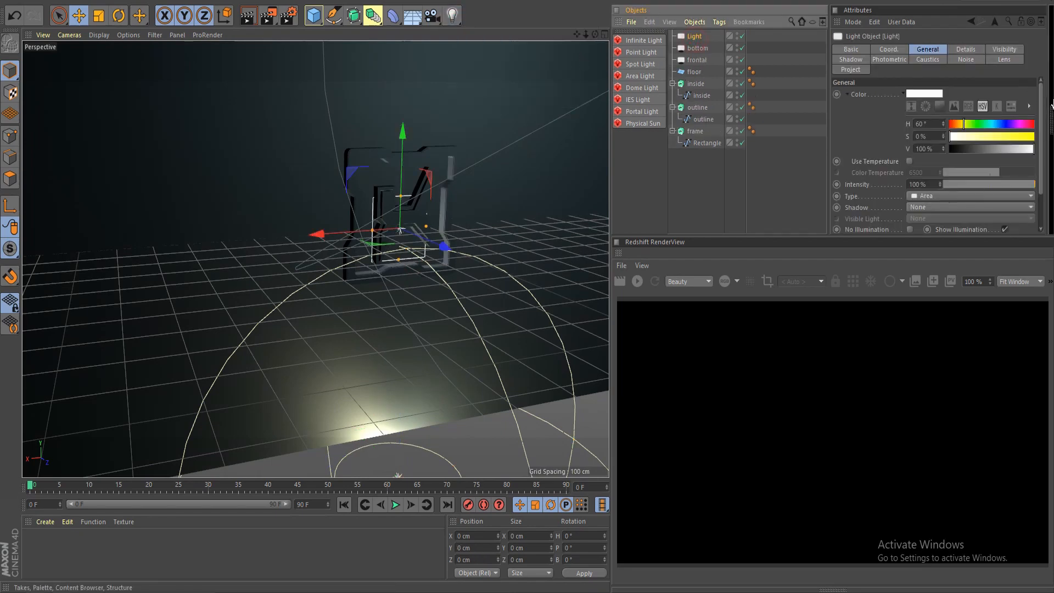
pyautogui.scroll(-3, 1043, 111)
pyautogui.click(967, 154)
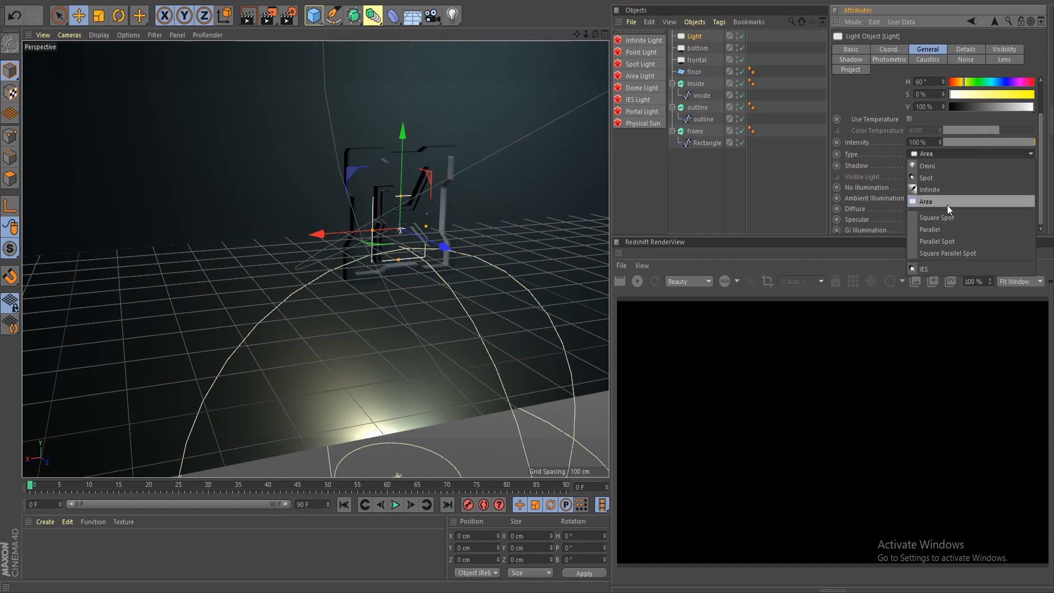
pyautogui.click(942, 264)
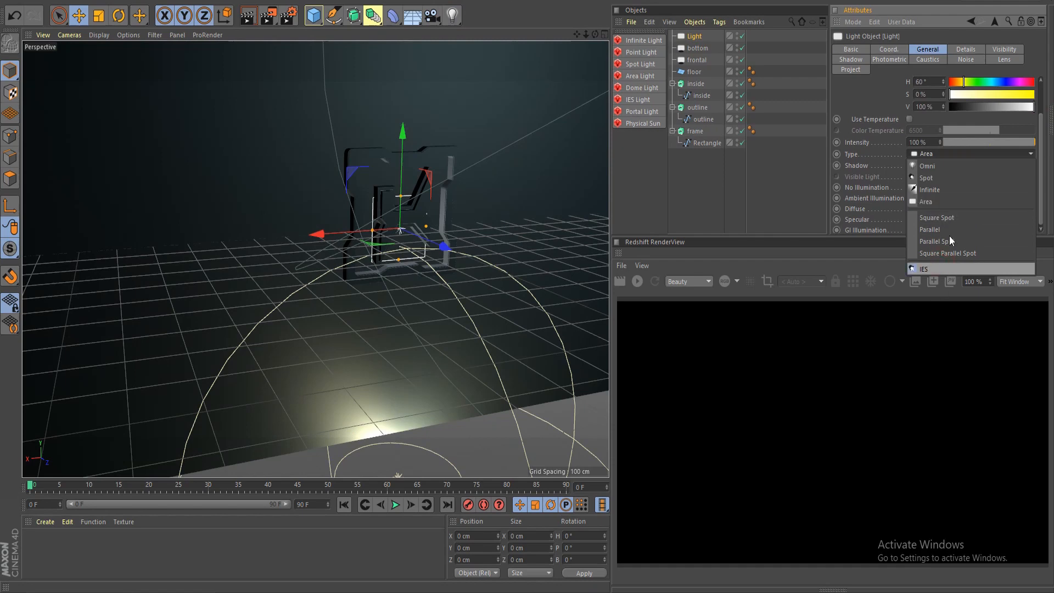
pyautogui.click(938, 269)
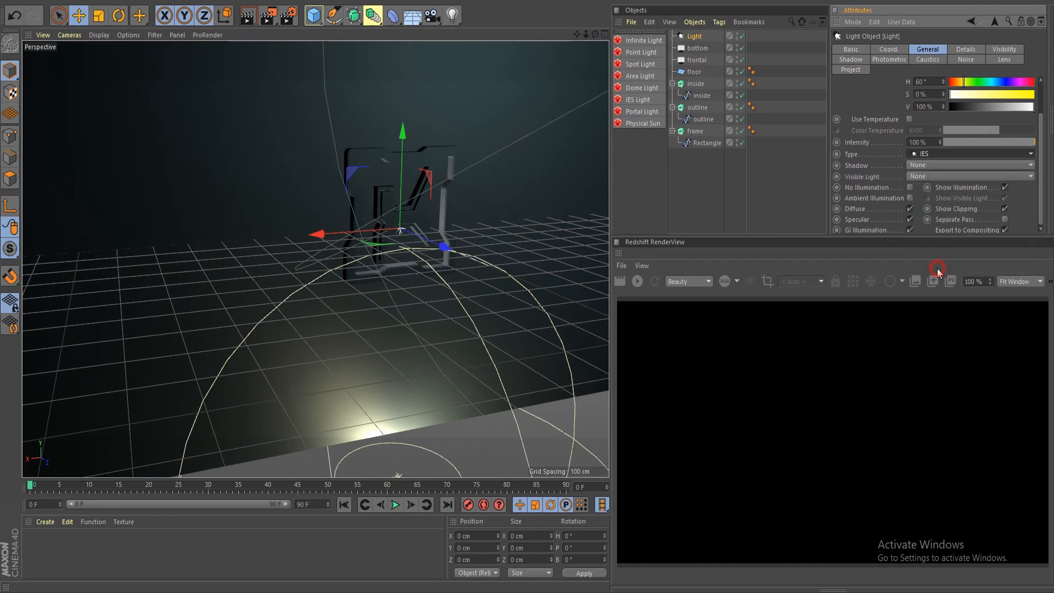
# - Load 5.ies from the IES Profiles folder as the new light's photometric data file
pyautogui.click(894, 61)
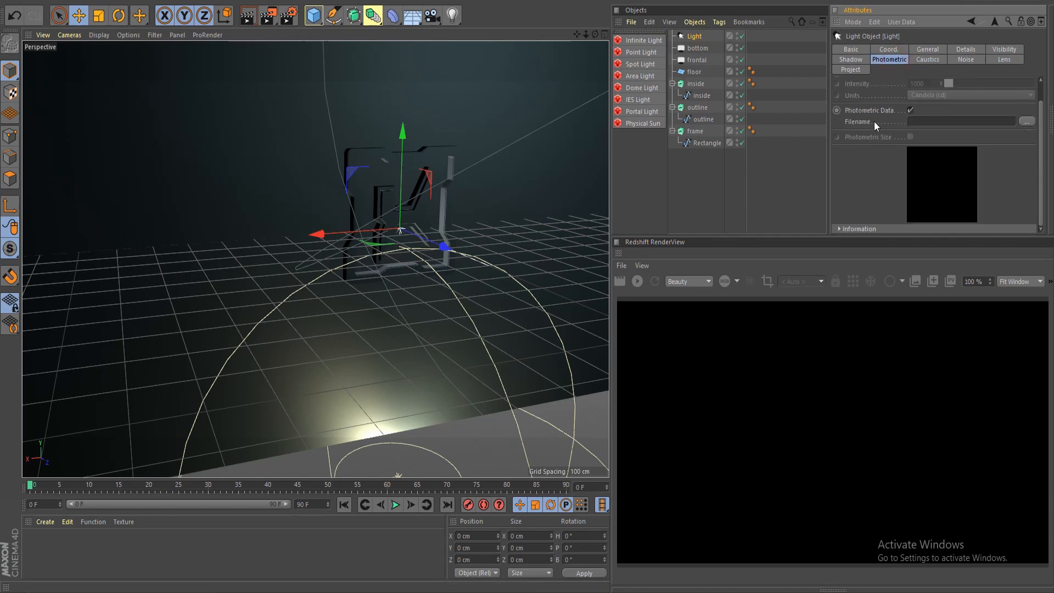
pyautogui.click(1026, 120)
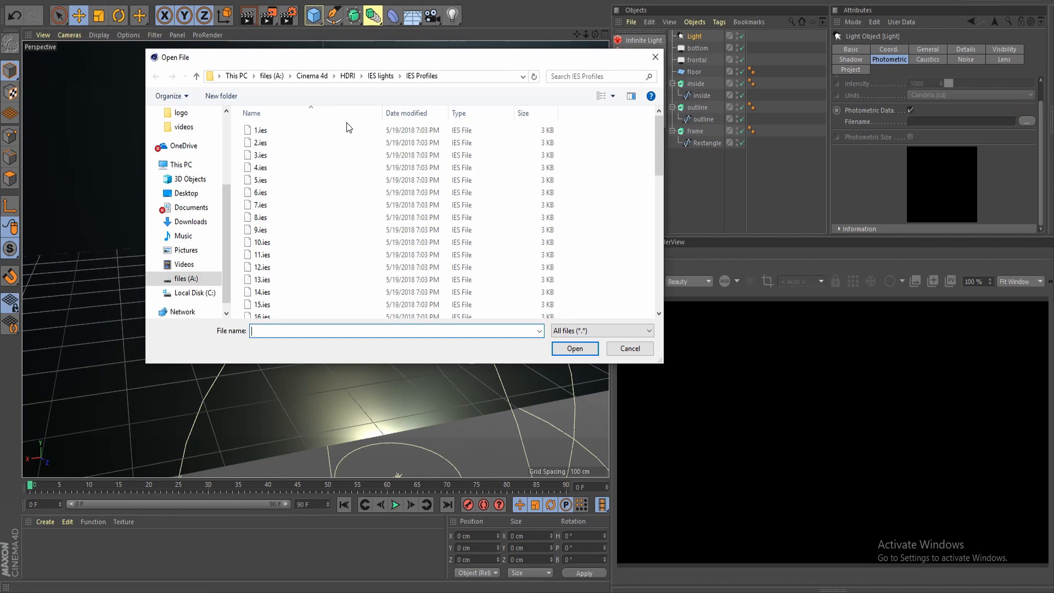
pyautogui.click(289, 195)
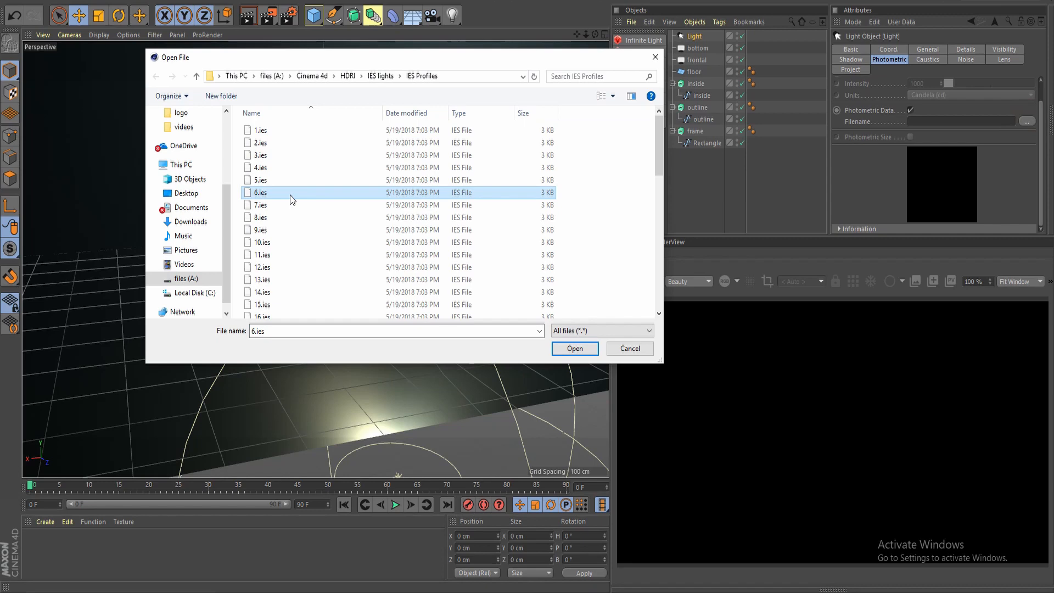
pyautogui.click(285, 182)
pyautogui.click(285, 197)
pyautogui.click(279, 195)
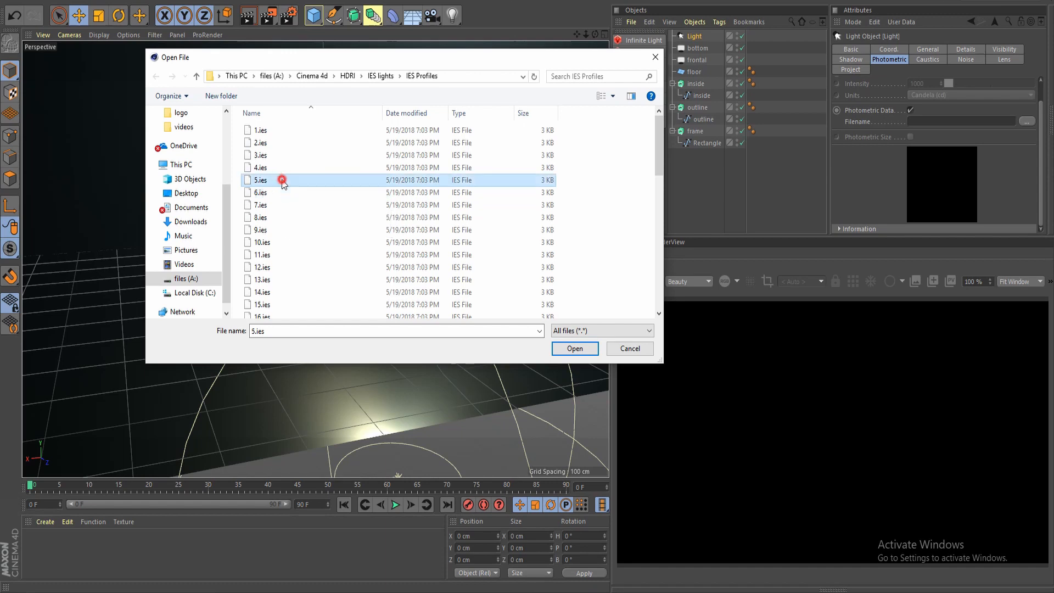
pyautogui.click(573, 347)
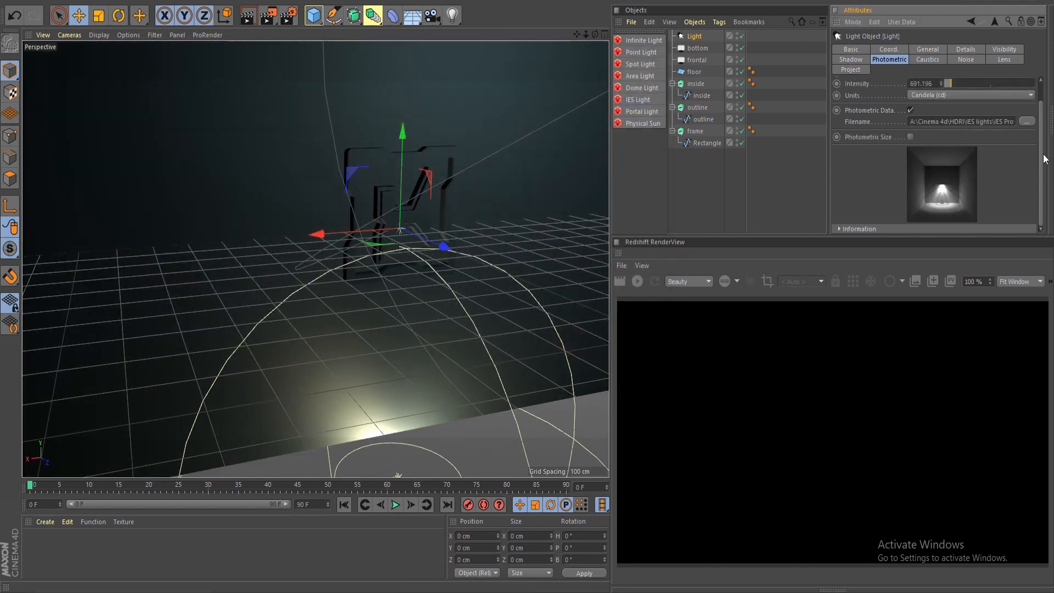
# - Move the IES light straight down to the logo's lower edge, at about Y -186 cm
pyautogui.moveTo(1041, 157); pyautogui.dragTo(1047, 129)
pyautogui.scroll(-1, 983, 164)
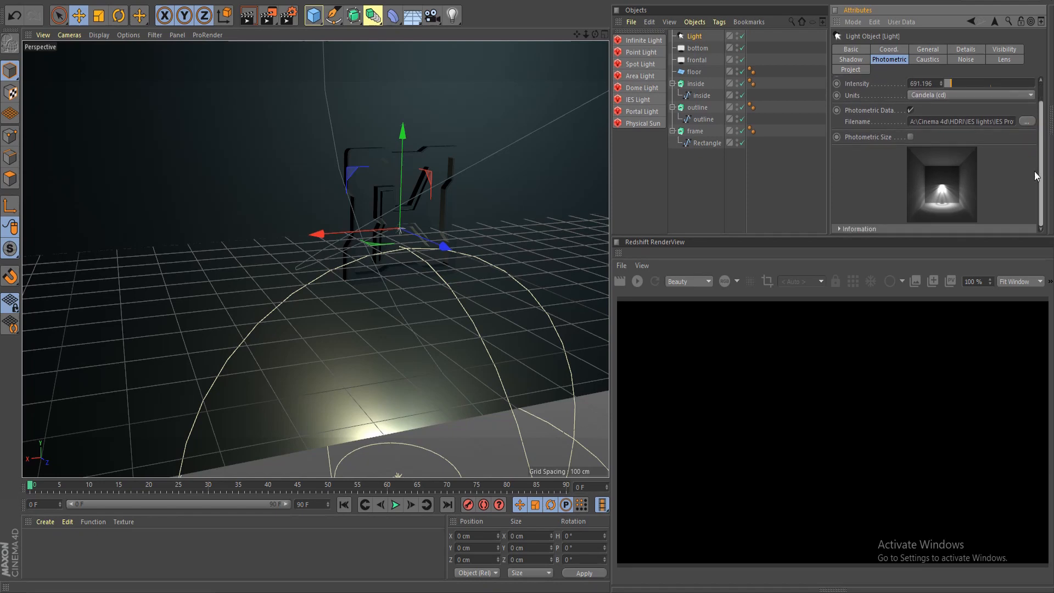
pyautogui.scroll(-3, 465, 304)
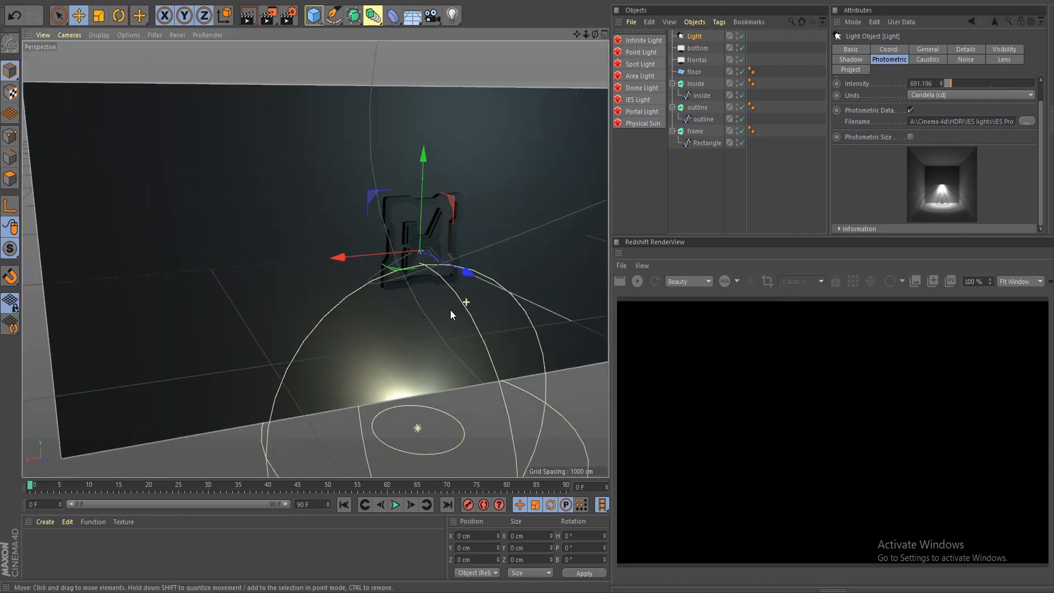
pyautogui.scroll(2, 450, 300)
pyautogui.moveTo(447, 321)
pyautogui.keyDown('alt'); pyautogui.mouseDown()
pyautogui.moveTo(463, 282)
pyautogui.moveTo(430, 321)
pyautogui.mouseUp(); pyautogui.keyUp('alt')
pyautogui.moveTo(404, 205); pyautogui.dragTo(406, 315)
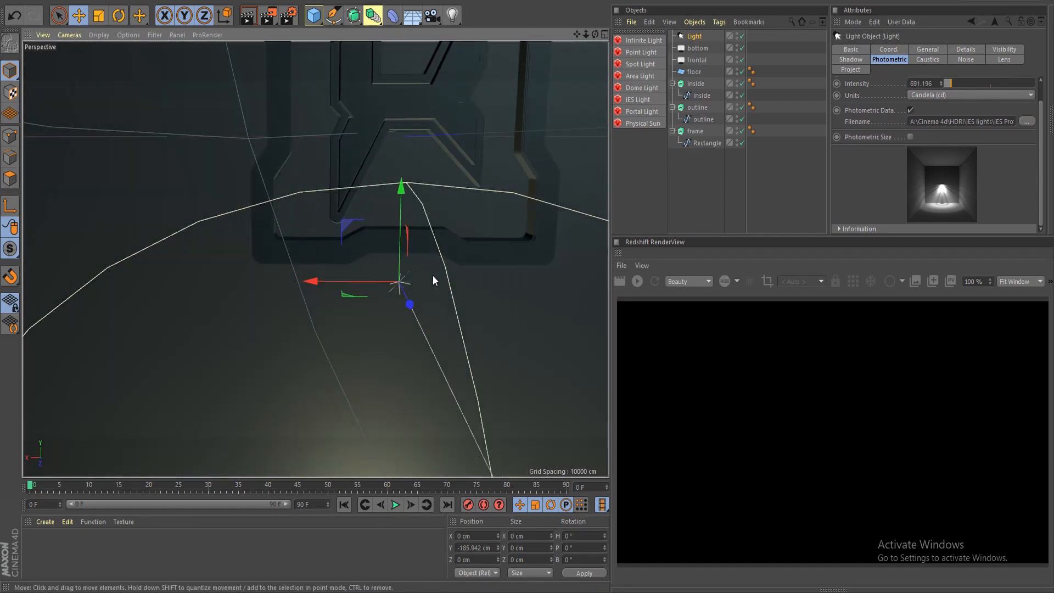
# - Rotate the IES light to a pitch of about -90° and place it in front of the logo at about Z 41 cm
pyautogui.scroll(-3, 411, 297)
pyautogui.press('r')
pyautogui.moveTo(416, 247); pyautogui.dragTo(488, 385)
pyautogui.keyDown('alt'); pyautogui.moveTo(425, 255); pyautogui.dragTo(292, 228); pyautogui.keyUp('alt')
pyautogui.press('e')
pyautogui.scroll(1, 324, 232)
pyautogui.scroll(-1, 293, 229)
pyautogui.scroll(1, 292, 229)
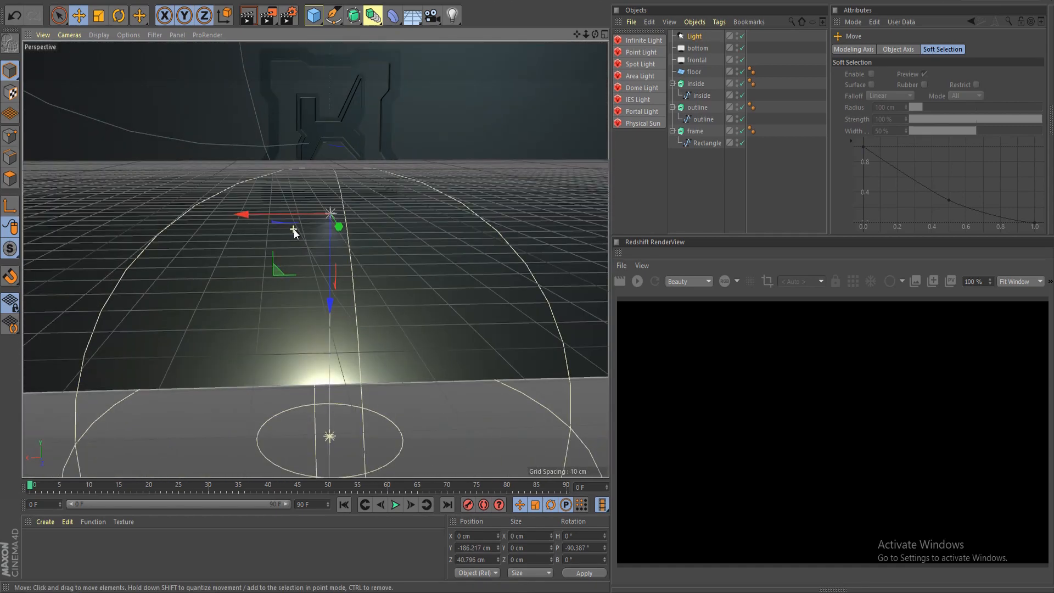
# - In the Front view, move the IES light below the logo's lower left corner, to about X -133, Y -160 cm
pyautogui.middleClick(294, 230)
pyautogui.scroll(-3, 482, 349)
pyautogui.scroll(1, 489, 378)
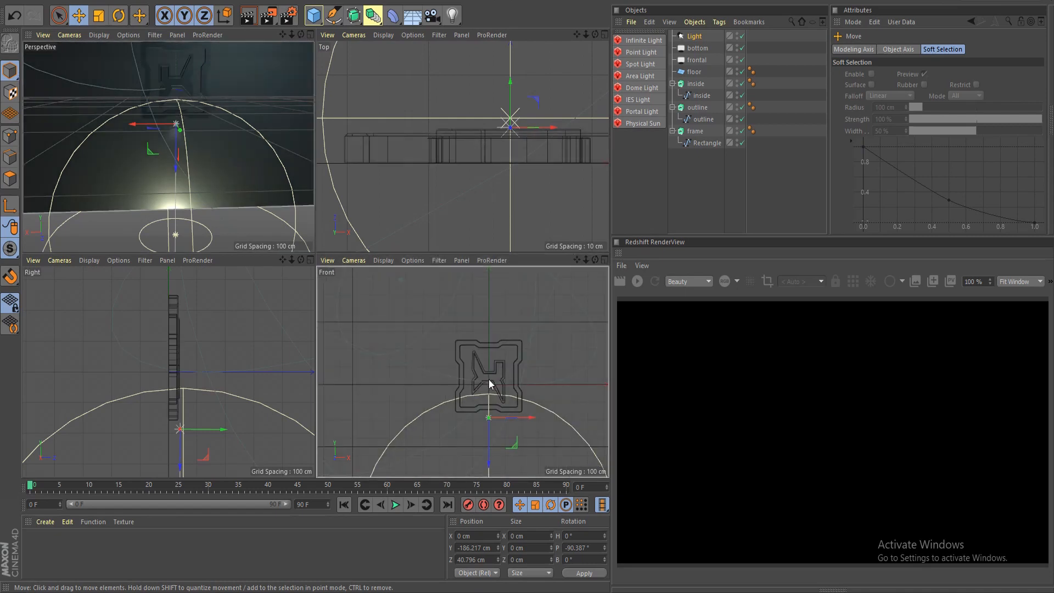
pyautogui.middleClick(488, 381)
pyautogui.scroll(4, 363, 406)
pyautogui.moveTo(384, 277); pyautogui.dragTo(257, 251)
pyautogui.keyDown('alt'); pyautogui.moveTo(268, 248); pyautogui.dragTo(380, 275, button='middle'); pyautogui.keyUp('alt')
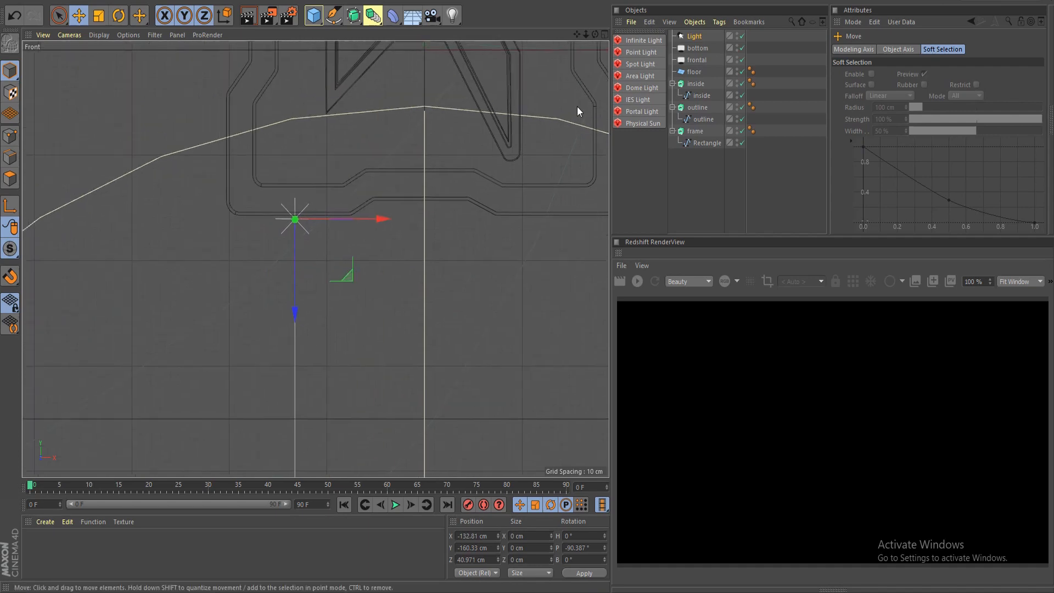
# - Set the IES light's photometric intensity to 1800 candela
pyautogui.click(695, 37)
pyautogui.moveTo(934, 105); pyautogui.dragTo(904, 109)
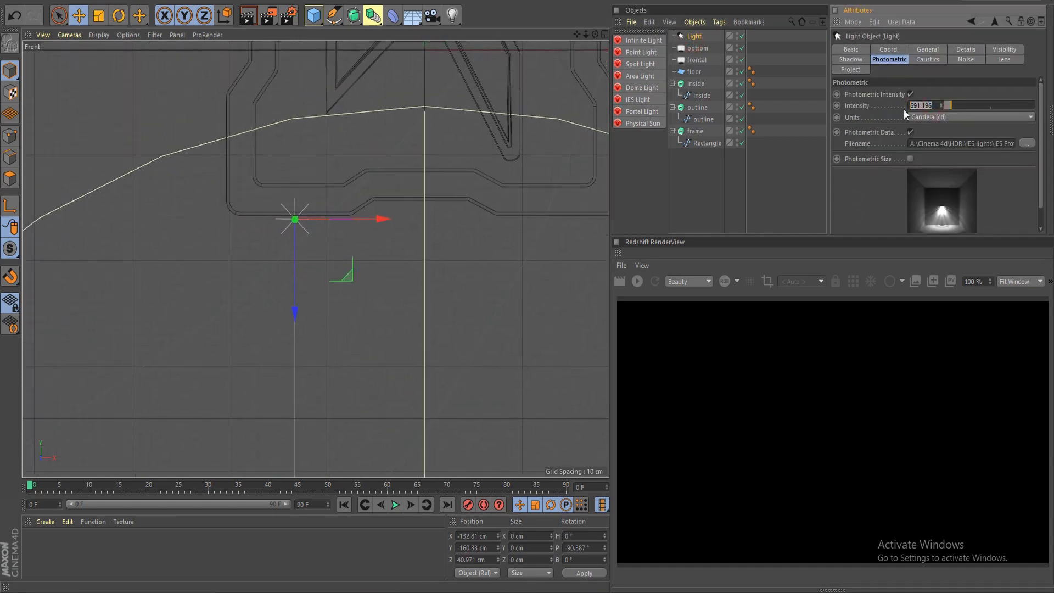
pyautogui.click(886, 103)
pyautogui.scroll(-5, 515, 246)
pyautogui.scroll(5, 407, 256)
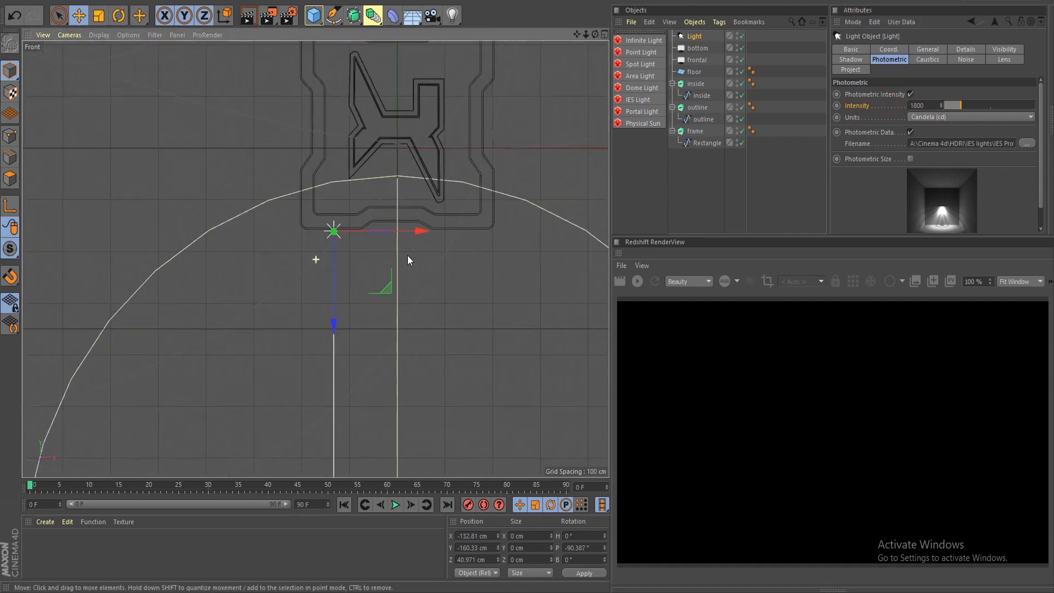
# - Duplicate the IES light along X to the logo's opposite lower corner, at about X 142 cm
pyautogui.keyDown('ctrl'); pyautogui.moveTo(347, 216); pyautogui.dragTo(615, 216); pyautogui.keyUp('ctrl')
pyautogui.scroll(-5, 283, 236)
pyautogui.scroll(4, 307, 248)
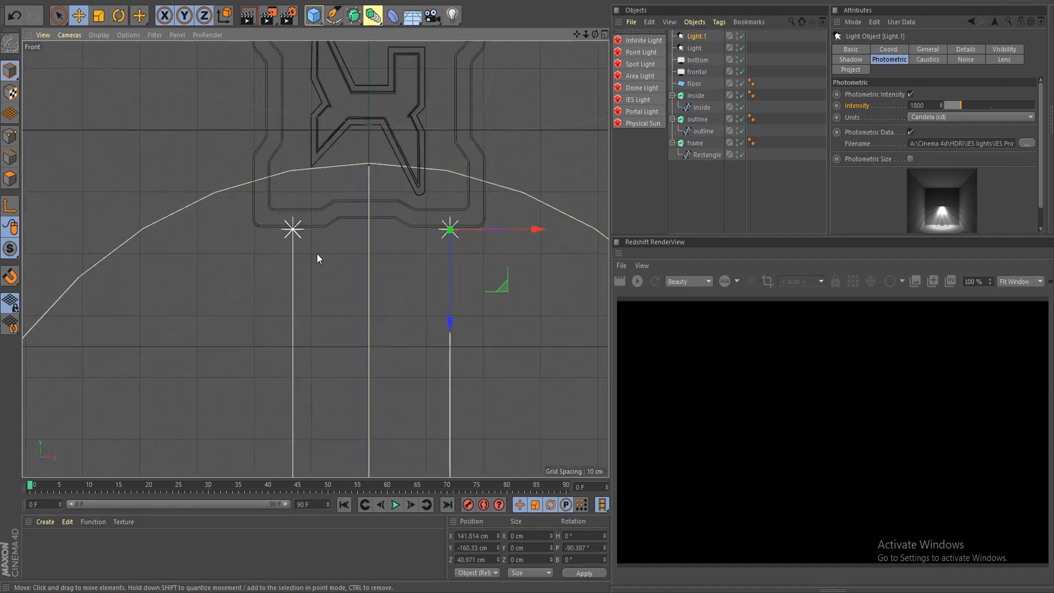
# - Examine the placement of the two IES lights in the perspective view and up close in the Right view
pyautogui.middleClick(317, 253)
pyautogui.middleClick(211, 202)
pyautogui.keyDown('alt'); pyautogui.moveTo(205, 203); pyautogui.dragTo(262, 229); pyautogui.keyUp('alt')
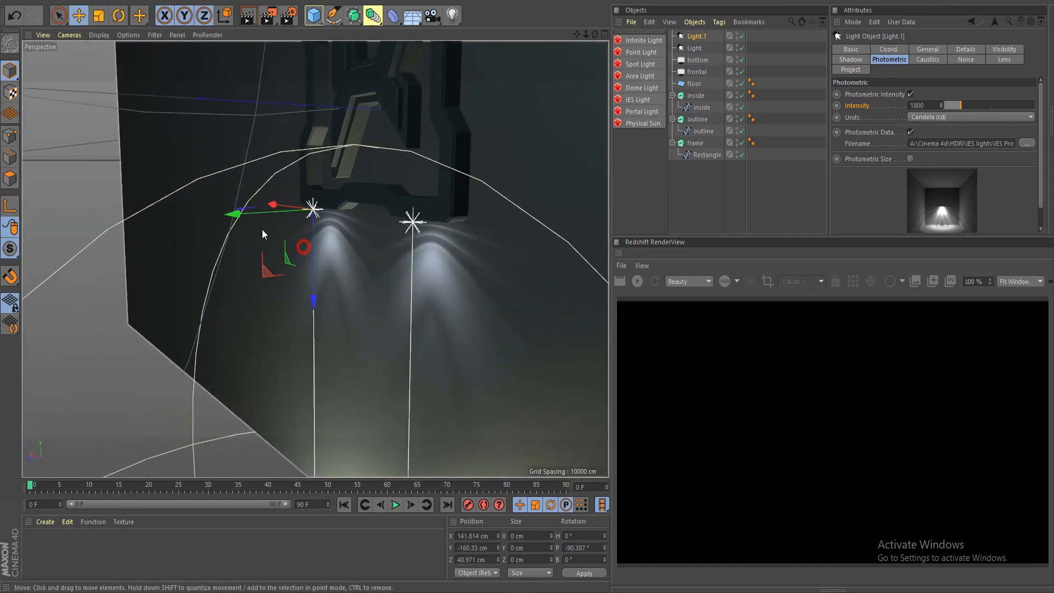
pyautogui.middleClick(298, 236)
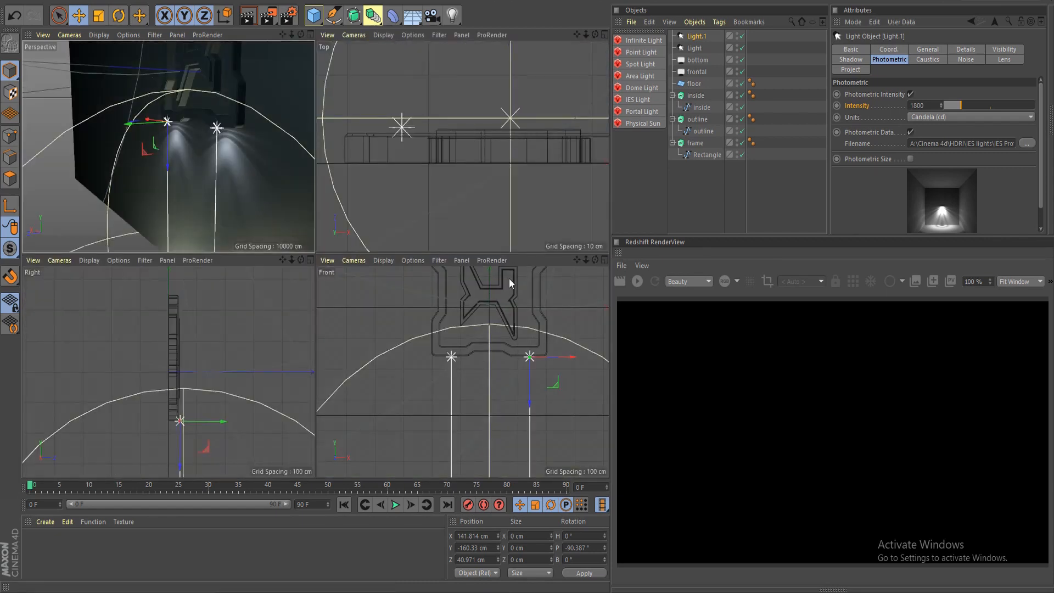
pyautogui.keyDown('alt'); pyautogui.moveTo(473, 409); pyautogui.dragTo(435, 397, button='right'); pyautogui.keyUp('alt')
pyautogui.keyDown('alt'); pyautogui.moveTo(238, 369); pyautogui.dragTo(319, 276, button='right'); pyautogui.keyUp('alt')
pyautogui.middleClick(219, 397)
pyautogui.keyDown('alt'); pyautogui.moveTo(319, 276); pyautogui.dragTo(329, 271, button='middle'); pyautogui.keyUp('alt')
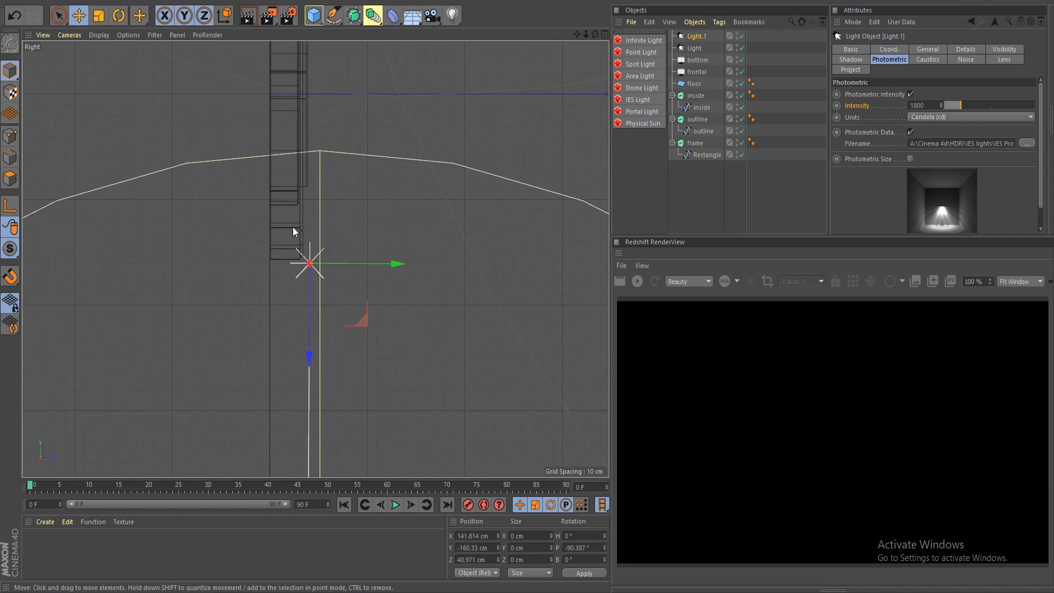
# - Move both IES lights together along Z in the Right view to about 15 cm, level with the logo's extrusion
pyautogui.keyDown('ctrl'); pyautogui.click(695, 48); pyautogui.keyUp('ctrl')
pyautogui.moveTo(368, 264)
pyautogui.mouseDown()
pyautogui.moveTo(336, 266)
pyautogui.moveTo(352, 269)
pyautogui.mouseUp()
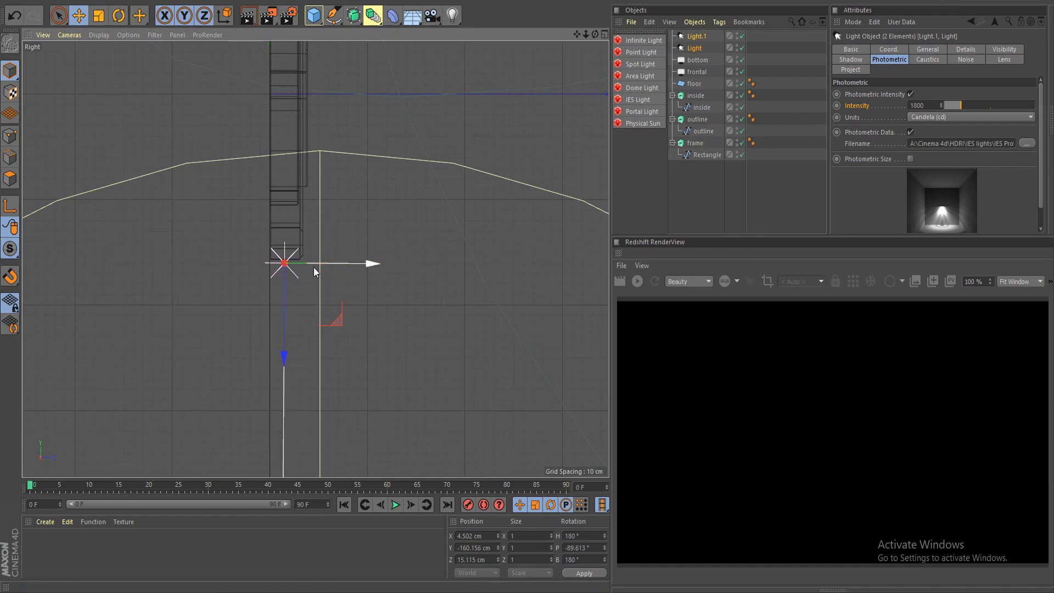
pyautogui.middleClick(333, 267)
pyautogui.middleClick(311, 144)
pyautogui.keyDown('alt'); pyautogui.moveTo(326, 146); pyautogui.dragTo(391, 327); pyautogui.keyUp('alt')
# - Duplicate the second IES light in the Front view up to the logo's side edge, at about X 190, Y 100 cm
pyautogui.click(696, 36)
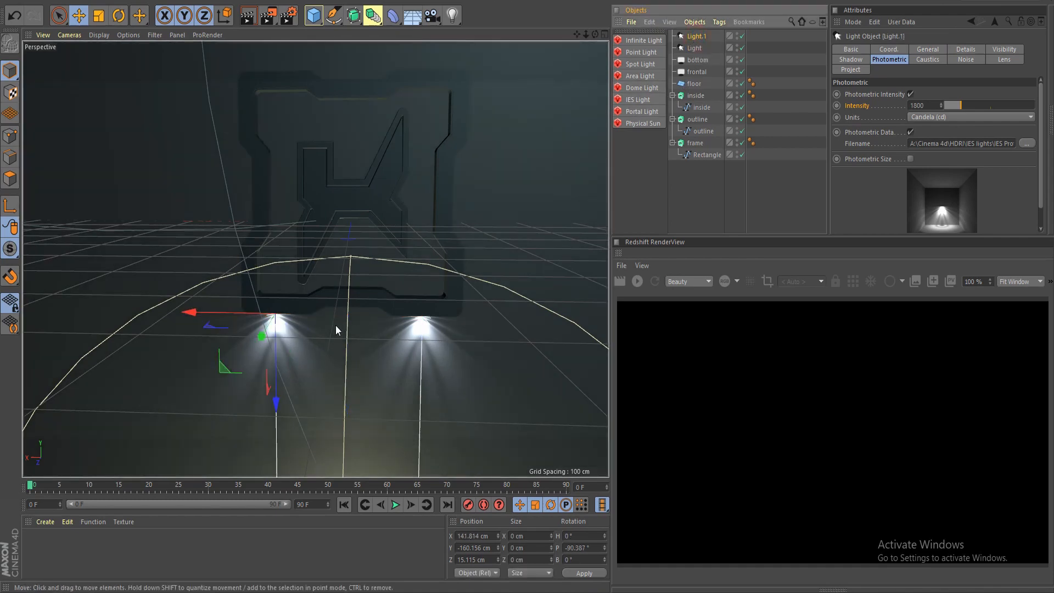
pyautogui.middleClick(328, 329)
pyautogui.middleClick(472, 370)
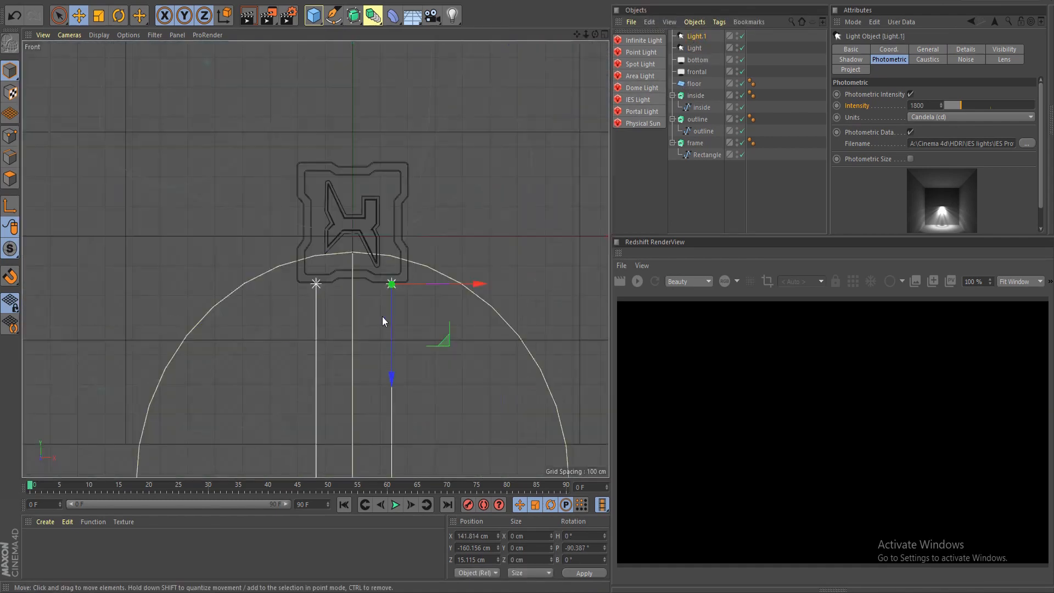
pyautogui.scroll(4, 322, 295)
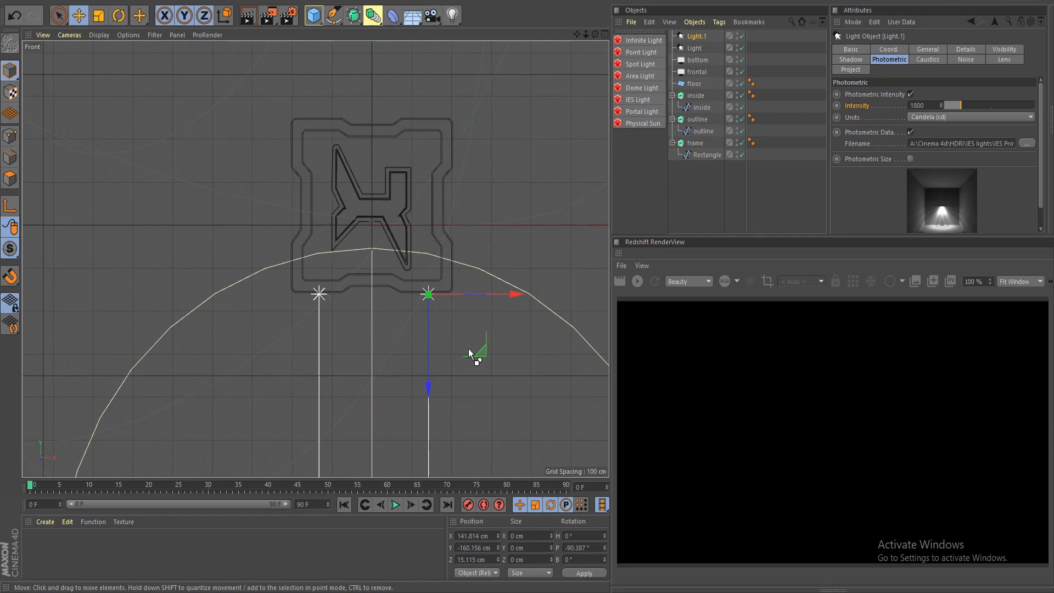
pyautogui.keyDown('ctrl'); pyautogui.moveTo(481, 348); pyautogui.dragTo(500, 237); pyautogui.keyUp('ctrl')
pyautogui.scroll(3, 500, 238)
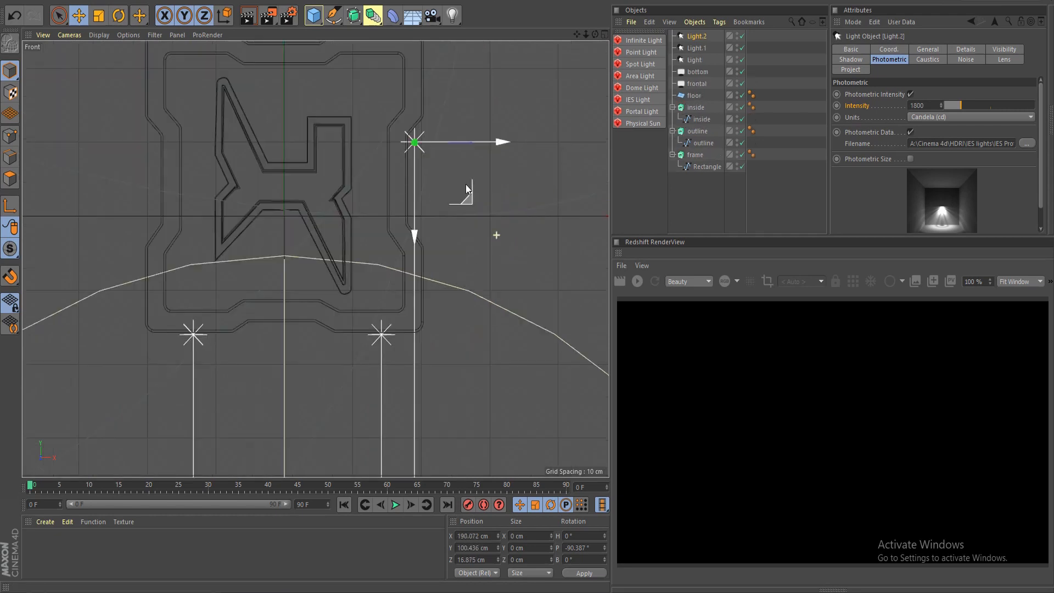
# - Rotate the duplicated IES light 90° to shine outward from the logo's side and move it to about X 184, Y 53 cm
pyautogui.press('r')
pyautogui.moveTo(460, 163); pyautogui.dragTo(396, 121)
pyautogui.press('e')
pyautogui.moveTo(459, 130); pyautogui.dragTo(457, 163)
pyautogui.scroll(-5, 417, 236)
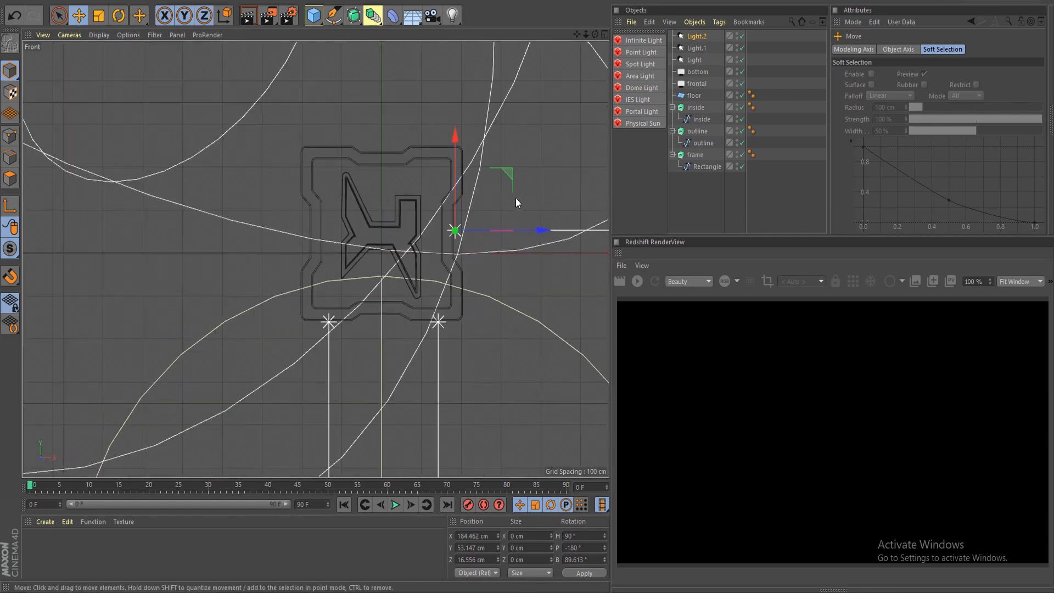
# - Duplicate the side light to the logo's opposite edge, rotate it to shine outward, and place it at about X -183, Y 55 cm
pyautogui.keyDown('ctrl'); pyautogui.moveTo(531, 232); pyautogui.dragTo(391, 233); pyautogui.keyUp('ctrl')
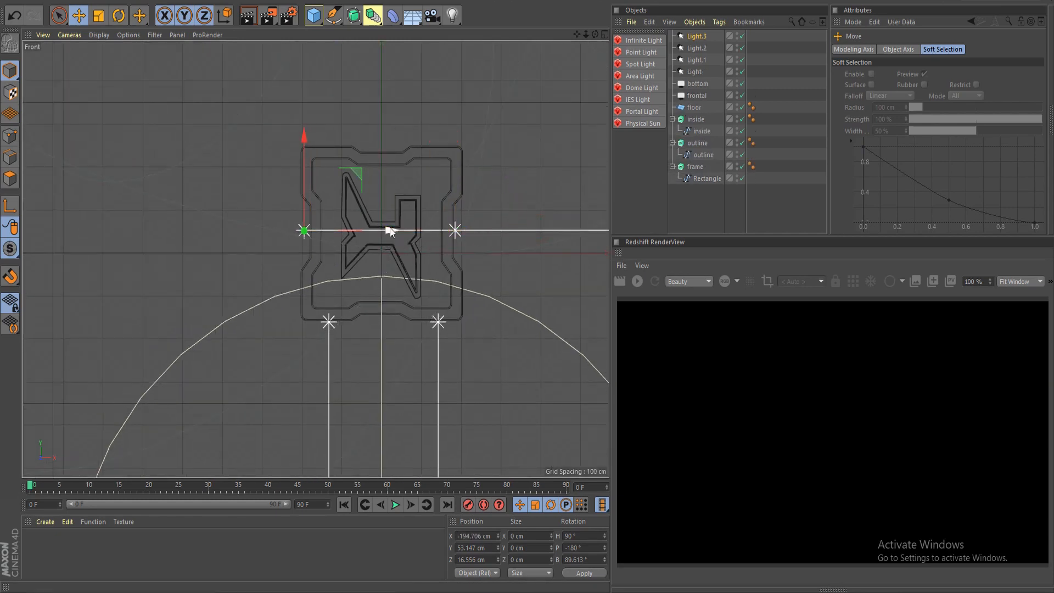
pyautogui.press('r')
pyautogui.moveTo(348, 198); pyautogui.dragTo(259, 256)
pyautogui.press('e')
pyautogui.scroll(5, 259, 256)
pyautogui.moveTo(331, 243); pyautogui.dragTo(286, 249)
# - Examine the four IES lights around the logo in the perspective view from a distance and up close
pyautogui.middleClick(391, 251)
pyautogui.middleClick(206, 163)
pyautogui.scroll(-3, 274, 220)
pyautogui.scroll(3, 322, 236)
pyautogui.scroll(-5, 285, 249)
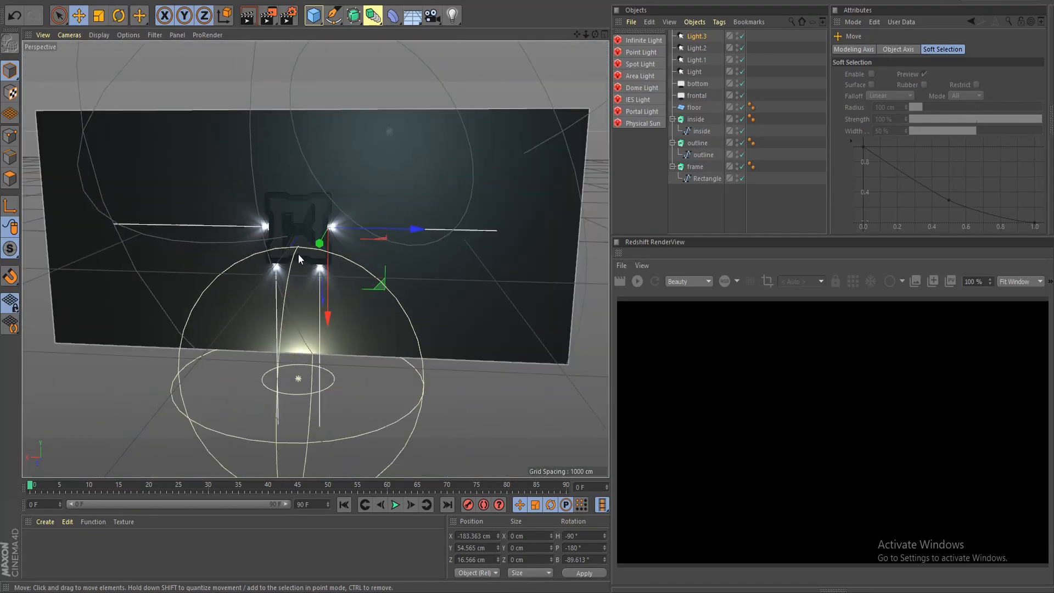
pyautogui.scroll(2, 244, 267)
pyautogui.scroll(3, 264, 264)
pyautogui.keyDown('alt'); pyautogui.moveTo(336, 214); pyautogui.dragTo(394, 216); pyautogui.keyUp('alt')
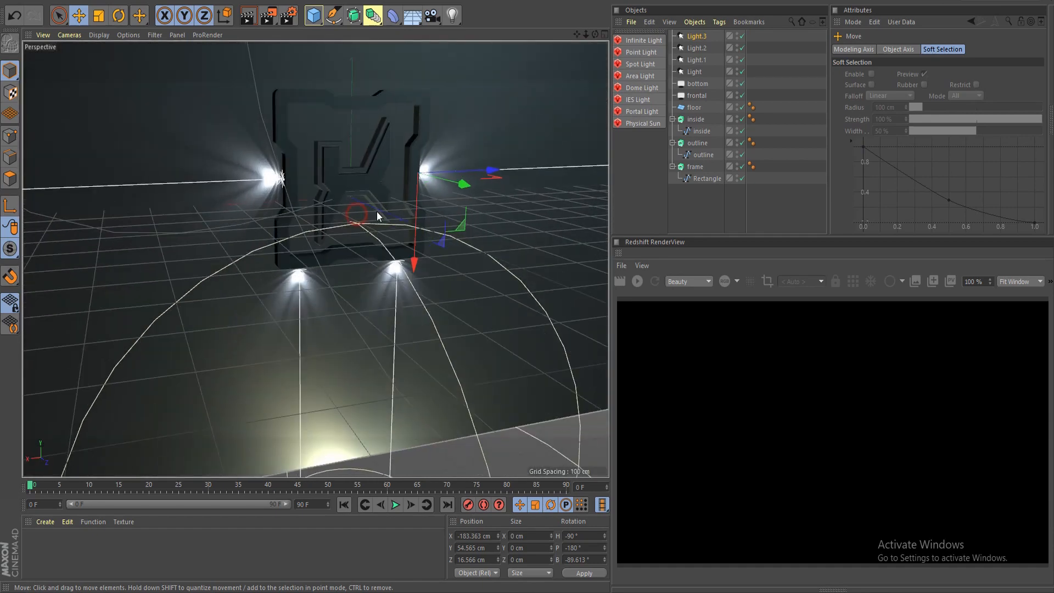
pyautogui.keyDown('alt'); pyautogui.moveTo(395, 217); pyautogui.dragTo(407, 269, button='middle'); pyautogui.keyUp('alt')
pyautogui.scroll(2, 406, 269)
pyautogui.keyDown('alt'); pyautogui.moveTo(397, 291); pyautogui.dragTo(417, 281); pyautogui.keyUp('alt')
# - Convert the frame extrude into an editable polygon object and expand its hierarchy down to the caps and rounding
pyautogui.click(445, 230)
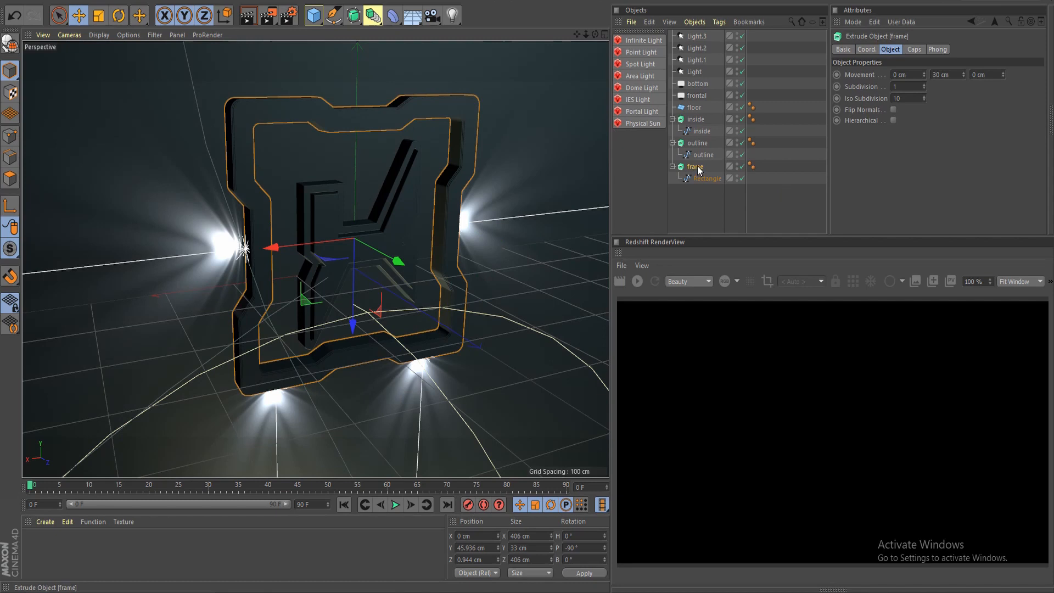
pyautogui.press('c')
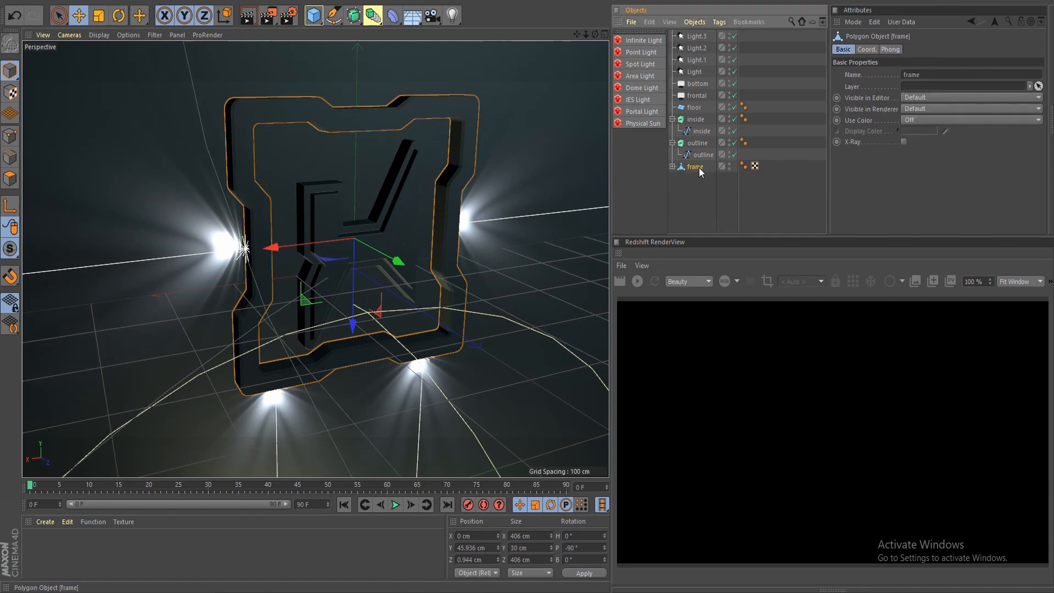
pyautogui.click(671, 167)
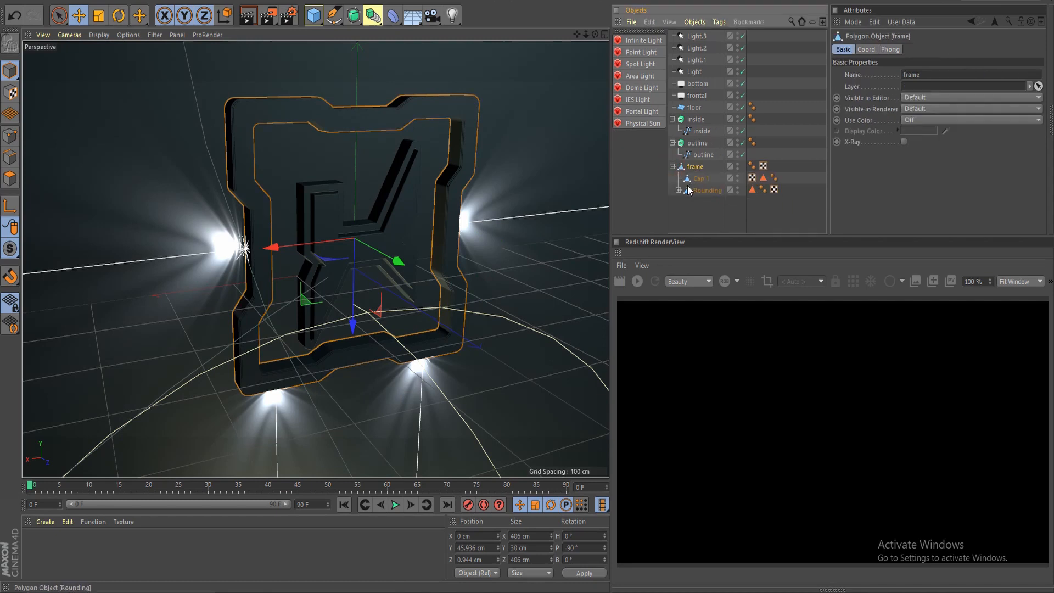
pyautogui.click(679, 190)
# - Switch to polygon mode and loop-select the frame's inner wall polygons
pyautogui.click(11, 179)
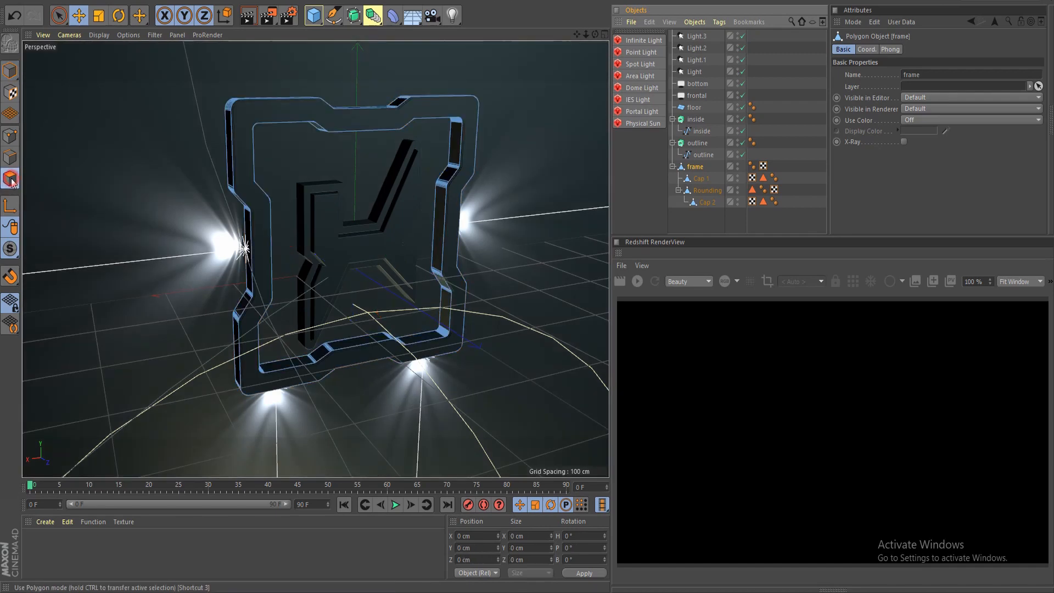
pyautogui.keyDown('alt'); pyautogui.moveTo(432, 244); pyautogui.dragTo(413, 260); pyautogui.keyUp('alt')
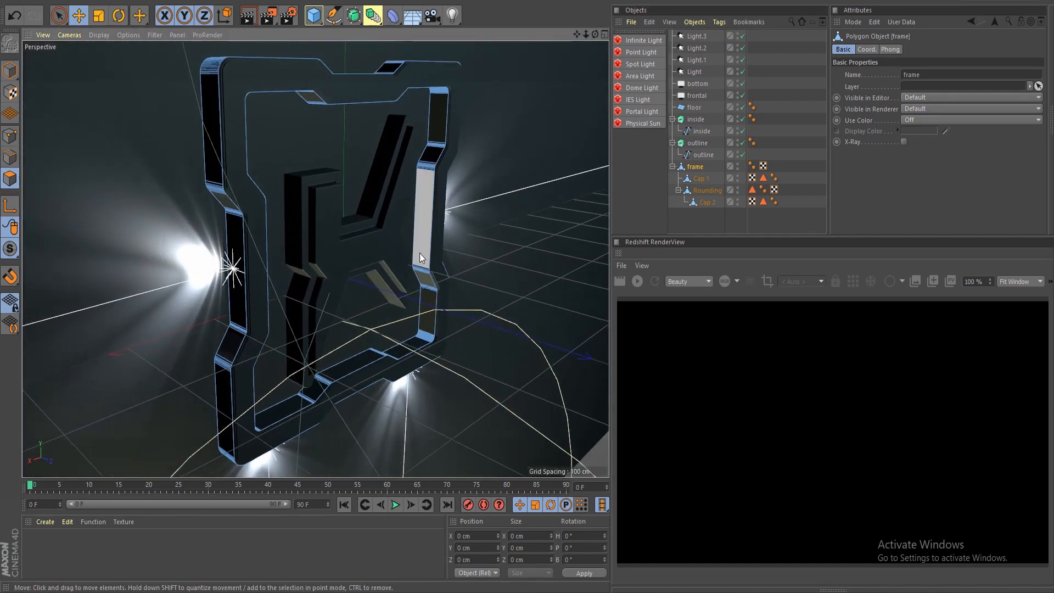
pyautogui.press('u')
pyautogui.press('l')
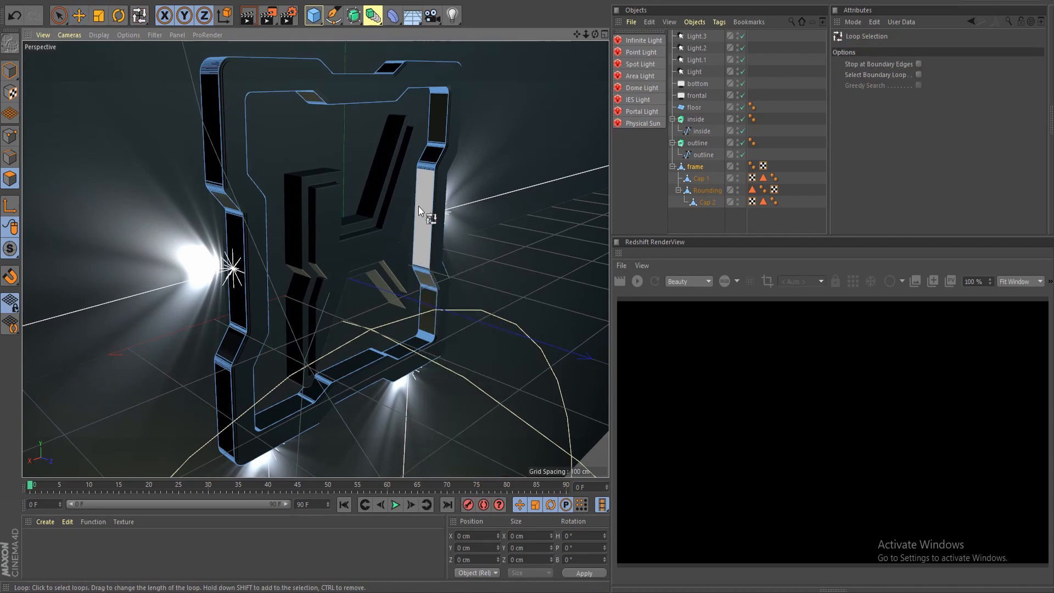
pyautogui.click(417, 269)
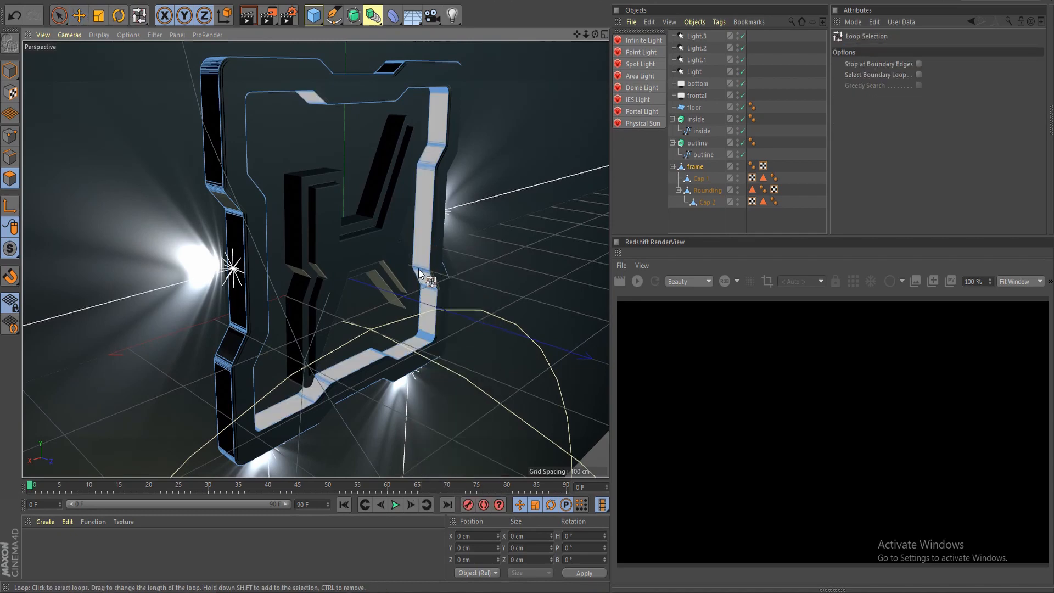
pyautogui.keyDown('alt'); pyautogui.moveTo(410, 264); pyautogui.dragTo(300, 349); pyautogui.keyUp('alt')
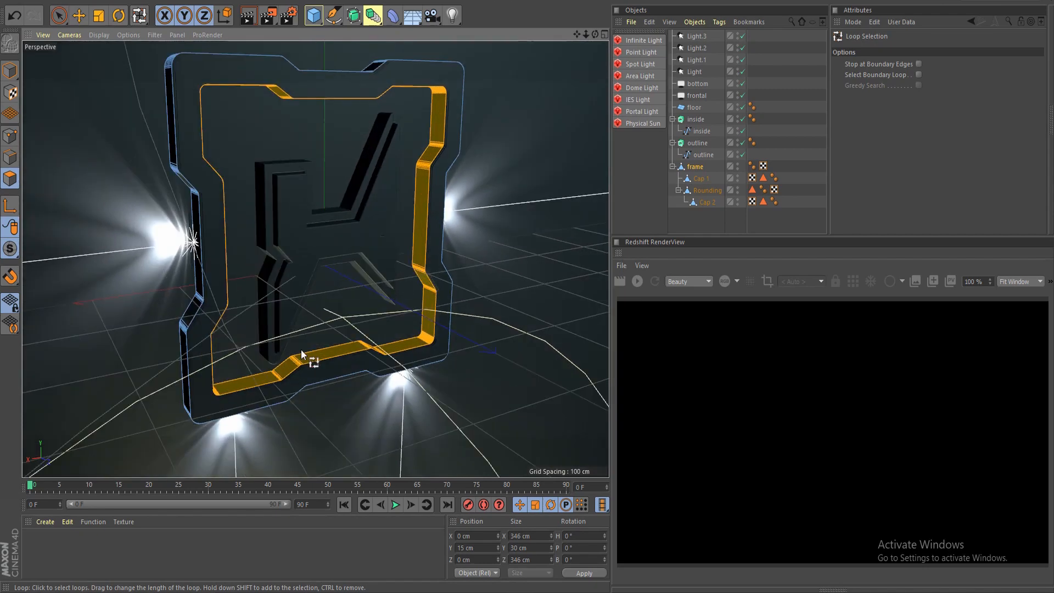
# - Create a material with Color and Reflectance disabled and white Luminance enabled
pyautogui.doubleClick(45, 538)
pyautogui.doubleClick(40, 551)
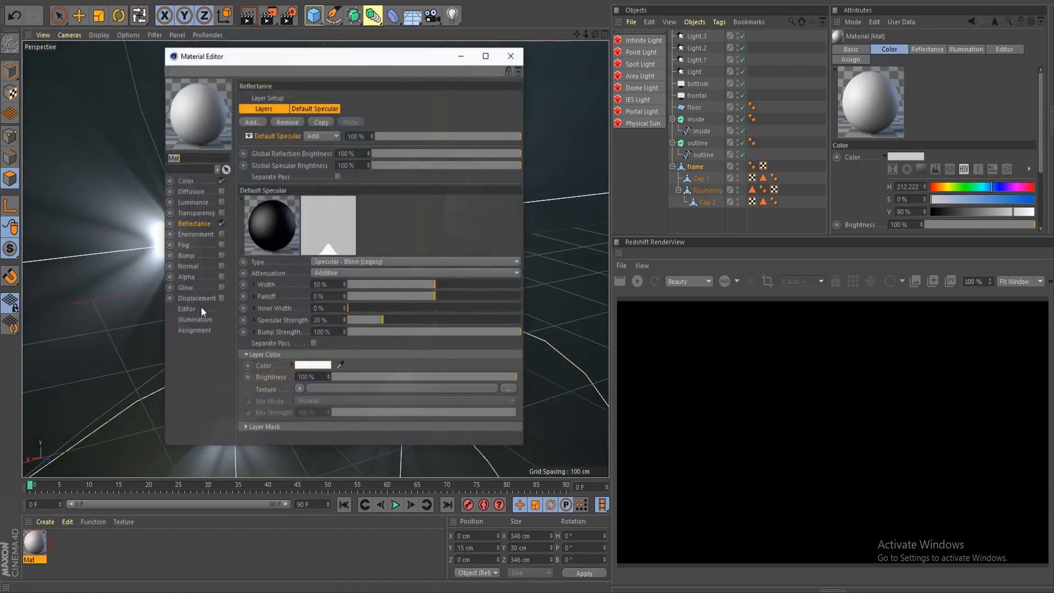
pyautogui.click(221, 181)
pyautogui.click(221, 224)
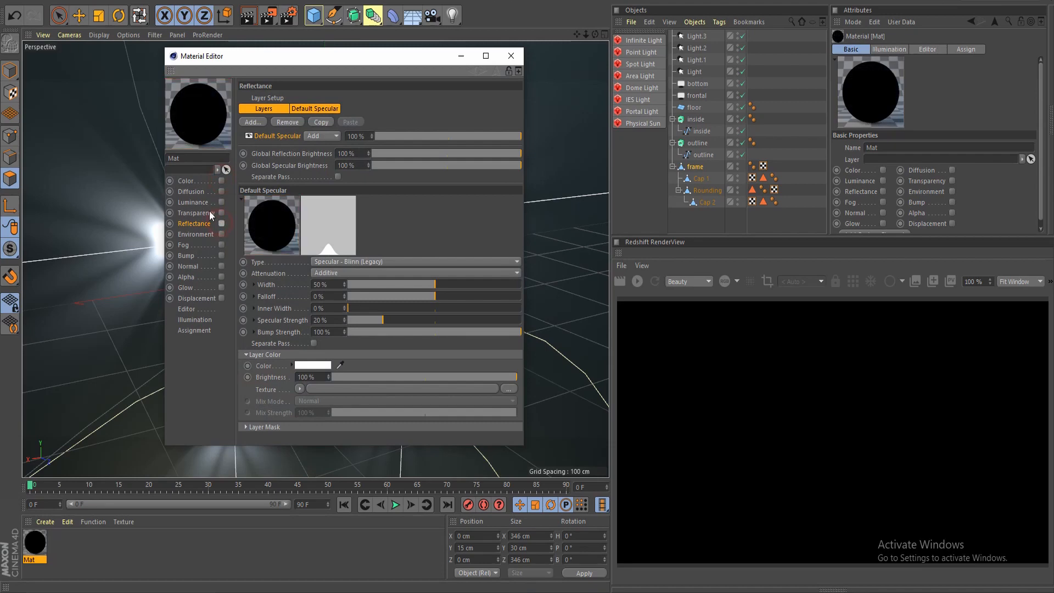
pyautogui.click(221, 203)
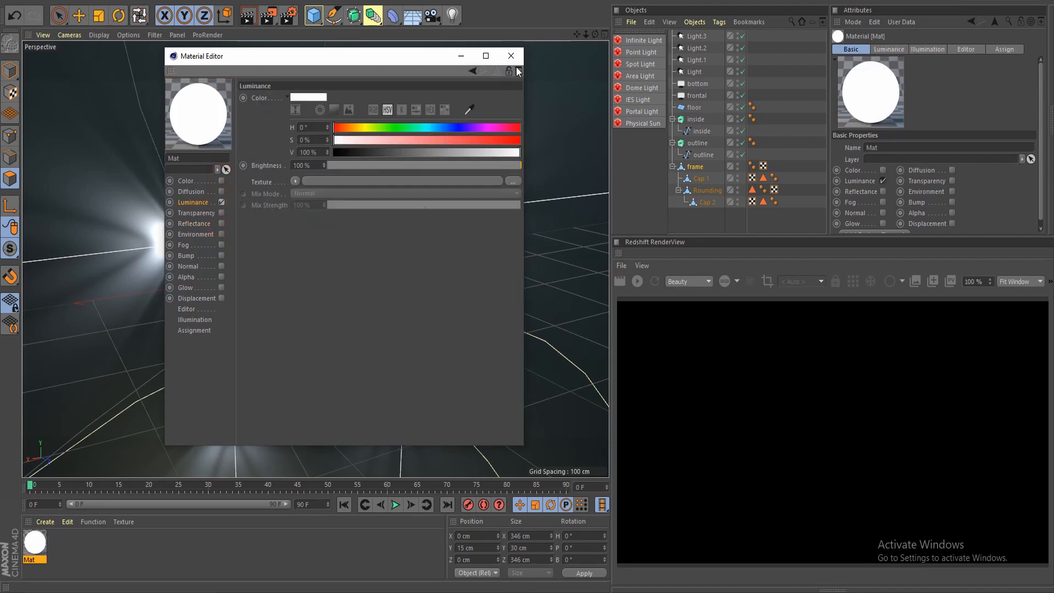
pyautogui.click(510, 56)
# - Apply the luminous material to the selected inner frame polygons, return to model mode, and deselect the frame
pyautogui.moveTo(429, 337); pyautogui.dragTo(426, 325)
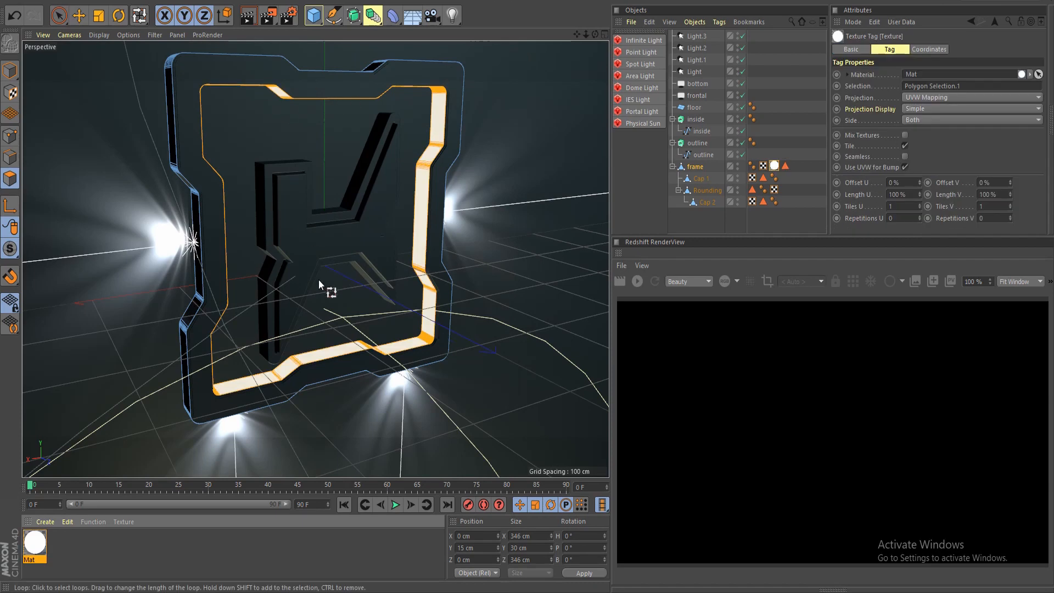
pyautogui.click(10, 72)
pyautogui.click(60, 17)
pyautogui.scroll(-6, 263, 144)
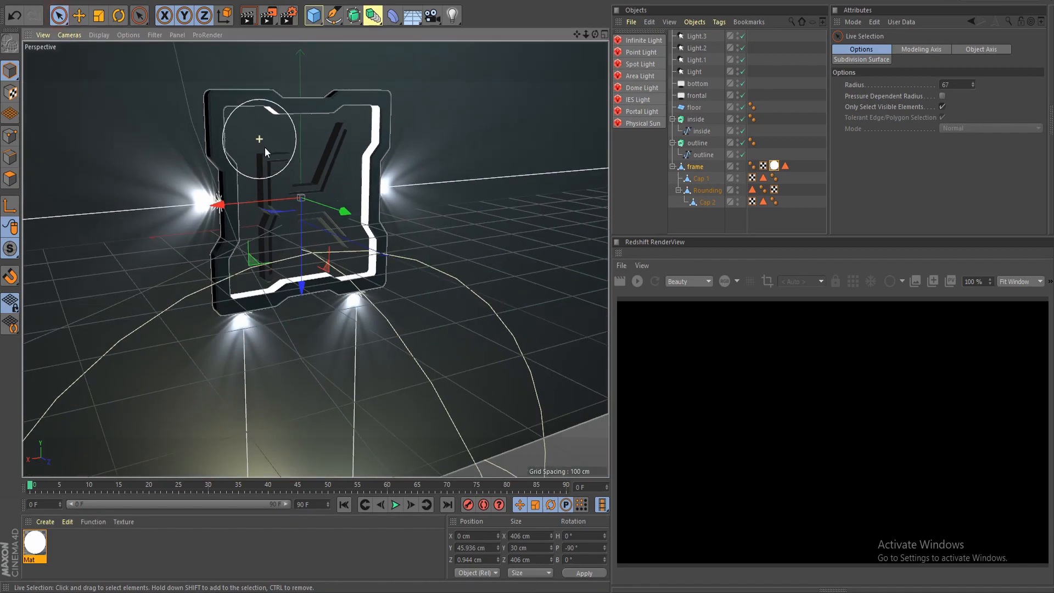
pyautogui.click(518, 347)
# - Add a camera, look through it, and set its focal length to Wide Angle (25 mm)
pyautogui.scroll(-4, 490, 352)
pyautogui.keyDown('alt'); pyautogui.moveTo(491, 353); pyautogui.dragTo(354, 311); pyautogui.keyUp('alt')
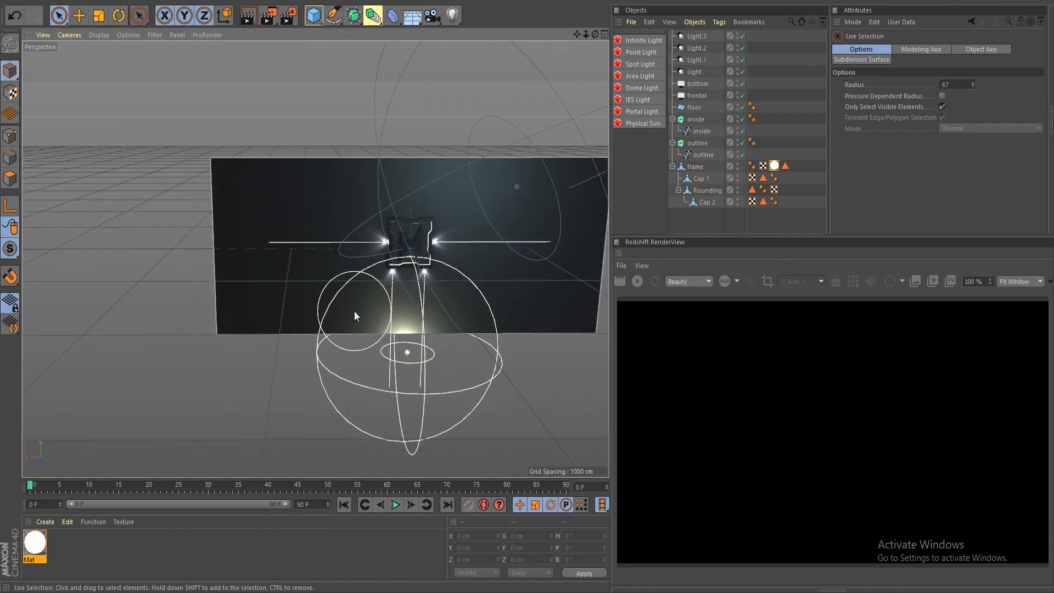
pyautogui.scroll(4, 354, 311)
pyautogui.scroll(-2, 374, 298)
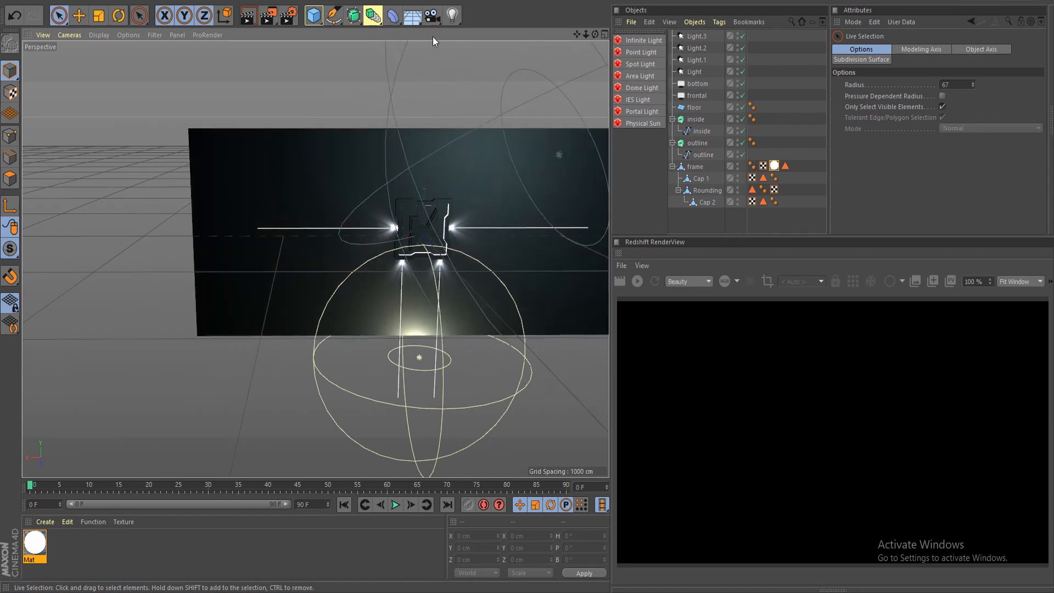
pyautogui.click(433, 15)
pyautogui.click(477, 33)
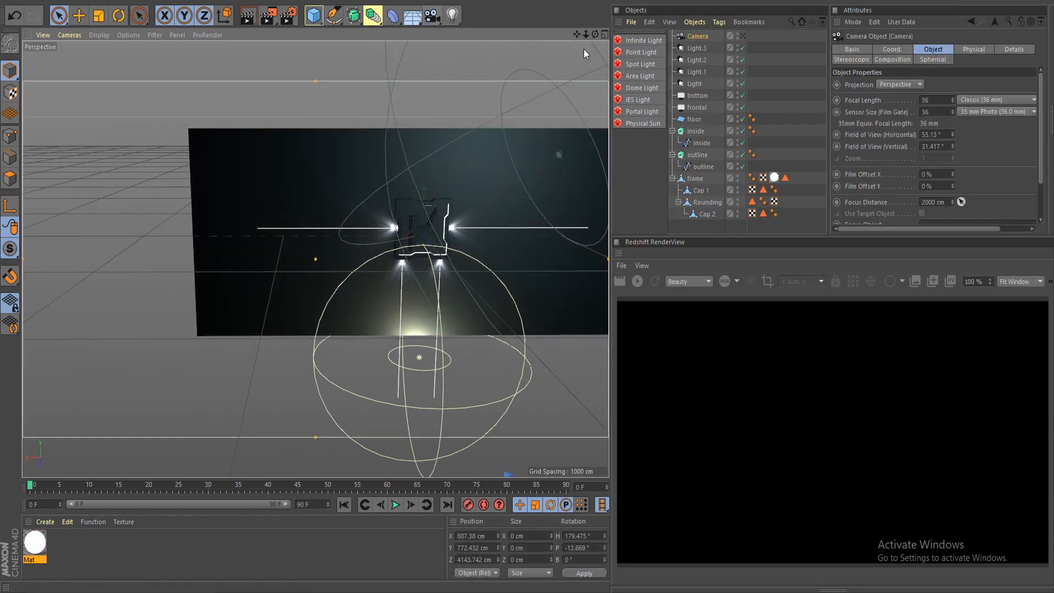
pyautogui.click(743, 36)
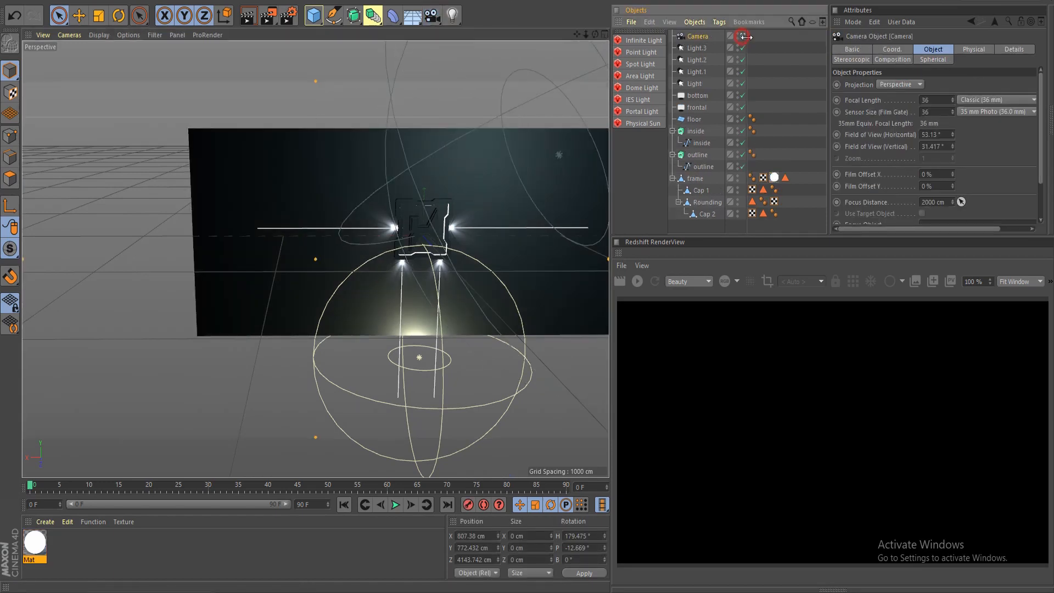
pyautogui.click(976, 101)
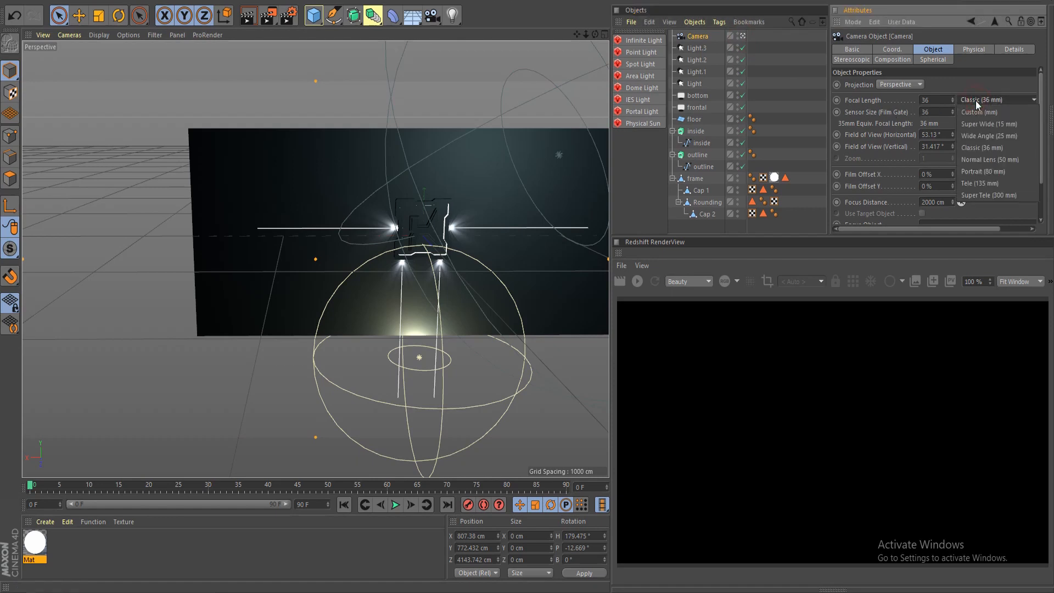
pyautogui.click(1010, 135)
# - Frame the logo from a closer, angled camera position at about X 521, Y 118, Z 825 cm, and leave the camera view
pyautogui.scroll(8, 414, 239)
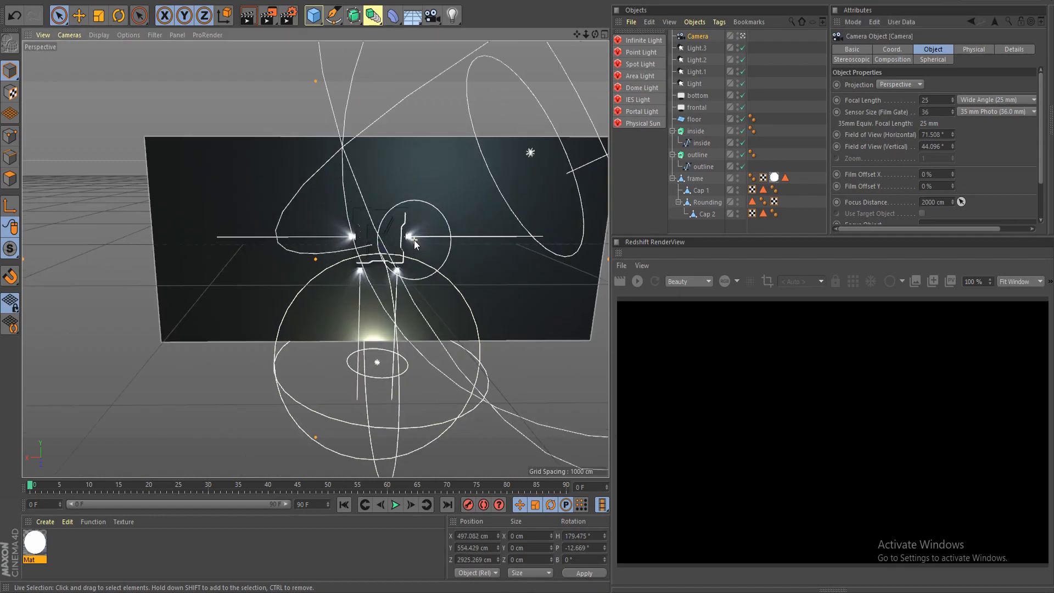
pyautogui.keyDown('alt'); pyautogui.moveTo(381, 245); pyautogui.dragTo(434, 246); pyautogui.keyUp('alt')
pyautogui.scroll(4, 403, 304)
pyautogui.moveTo(401, 316)
pyautogui.keyDown('alt'); pyautogui.mouseDown()
pyautogui.moveTo(348, 308)
pyautogui.moveTo(420, 354)
pyautogui.moveTo(407, 331)
pyautogui.mouseUp(); pyautogui.keyUp('alt')
pyautogui.keyDown('alt'); pyautogui.moveTo(407, 331); pyautogui.dragTo(385, 328, button='middle'); pyautogui.keyUp('alt')
pyautogui.scroll(-5, 381, 328)
pyautogui.scroll(3, 383, 328)
pyautogui.moveTo(384, 328)
pyautogui.keyDown('alt'); pyautogui.mouseDown()
pyautogui.moveTo(354, 328)
pyautogui.moveTo(377, 325)
pyautogui.moveTo(372, 295)
pyautogui.moveTo(380, 311)
pyautogui.mouseUp(); pyautogui.keyUp('alt')
pyautogui.click(742, 36)
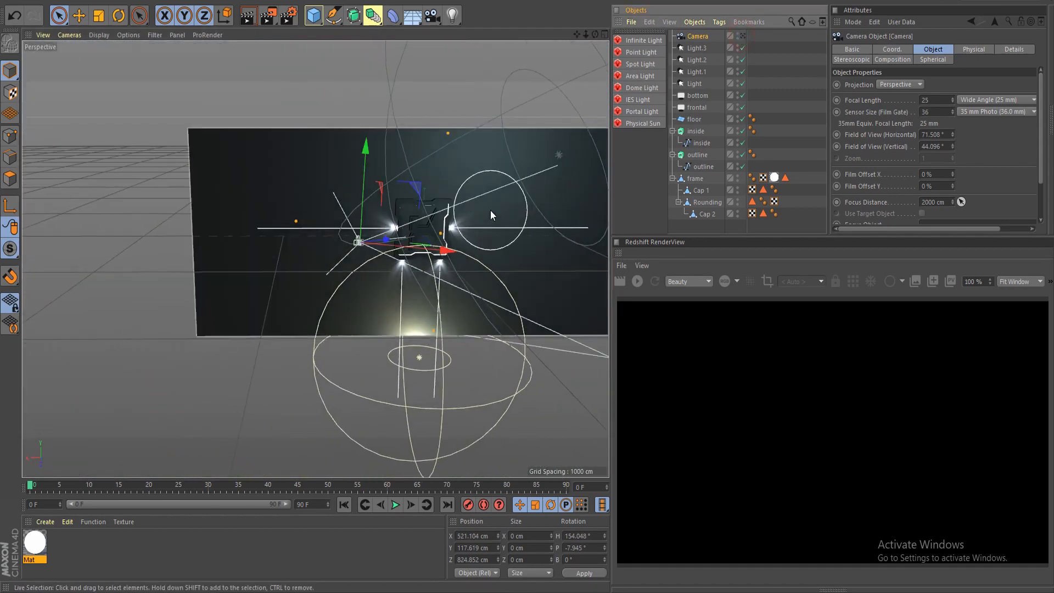
# - Group the camera and all six lights into a null named render and expand the group
pyautogui.scroll(-3, 490, 210)
pyautogui.scroll(2, 597, 220)
pyautogui.click(696, 107)
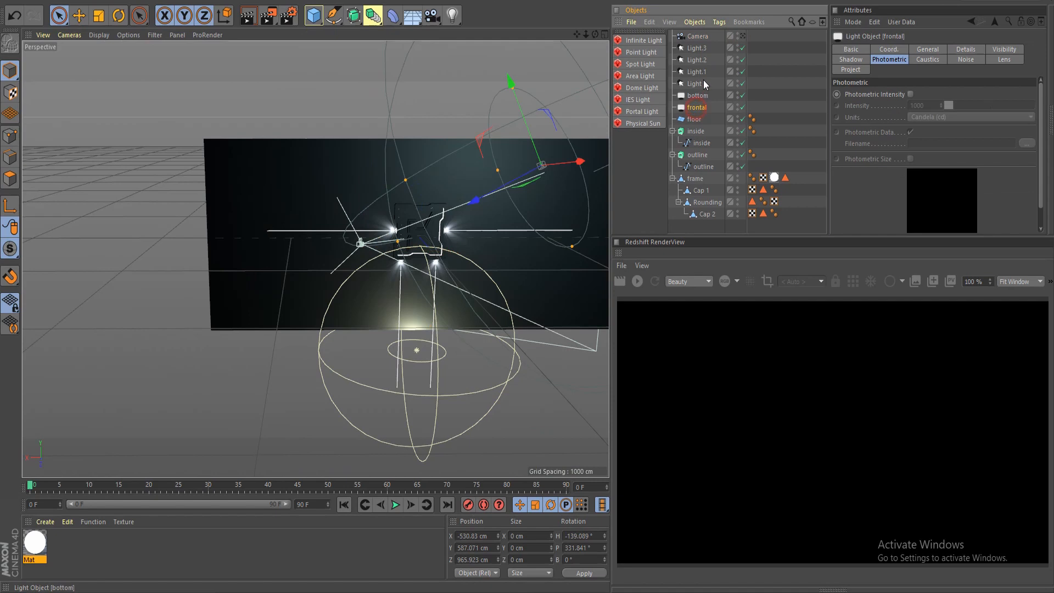
pyautogui.keyDown('shift'); pyautogui.click(696, 38); pyautogui.keyUp('shift')
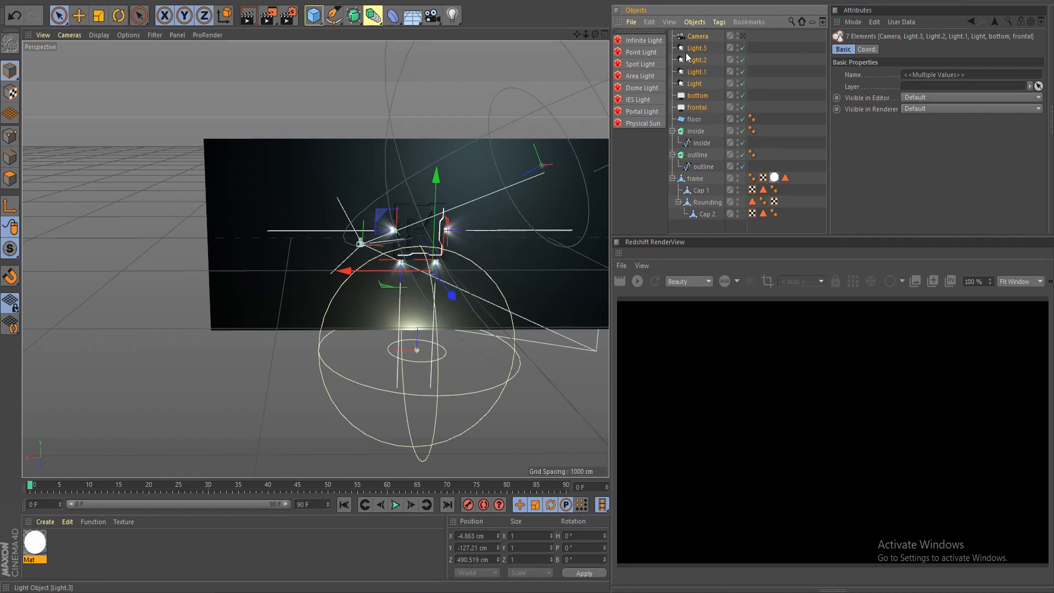
pyautogui.hotkey('alt', 'g')
pyautogui.doubleClick(694, 37)
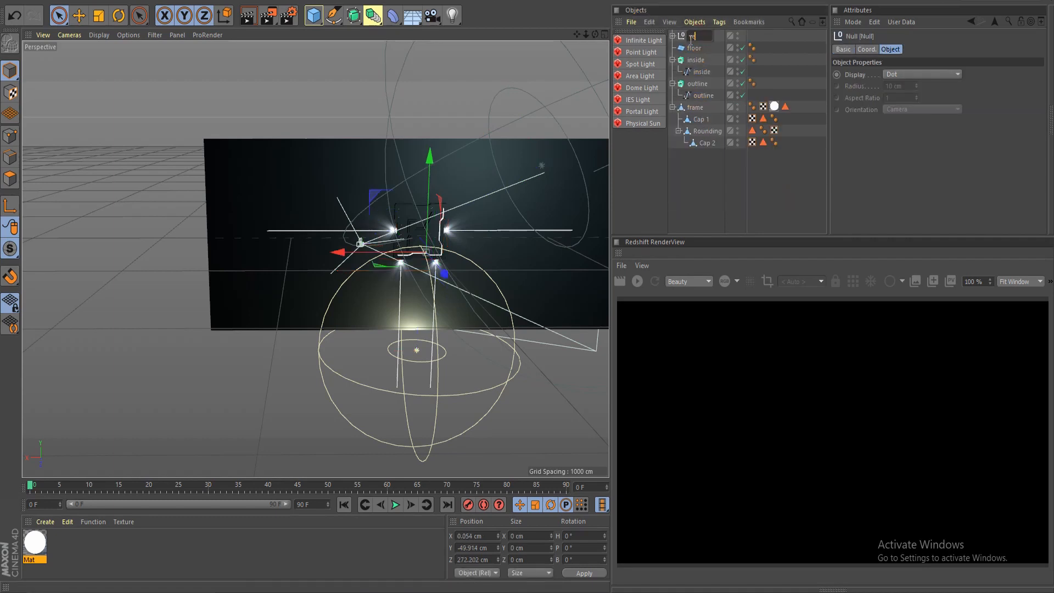
pyautogui.click(699, 39)
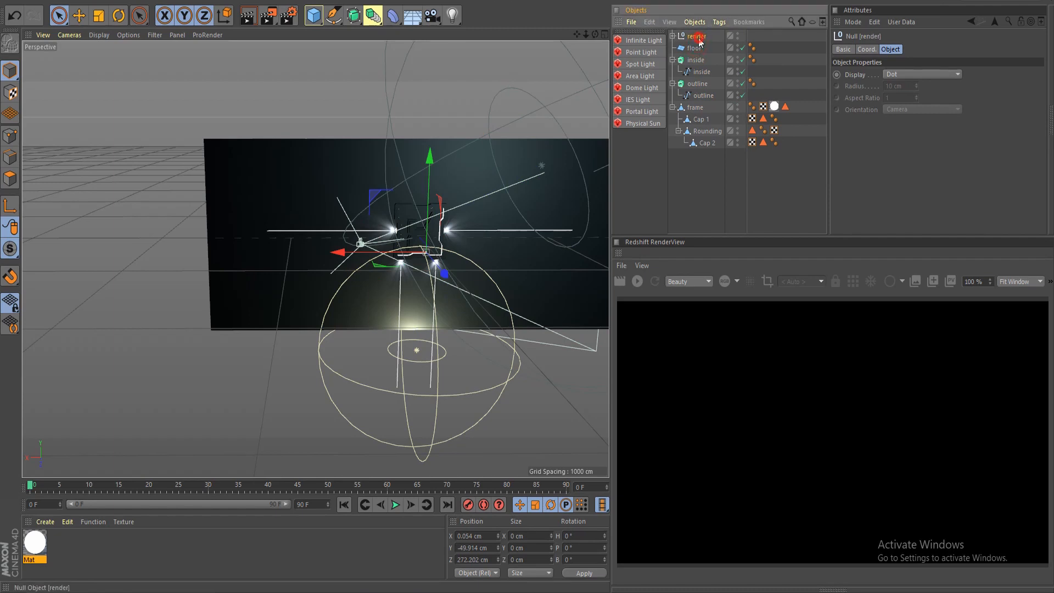
pyautogui.click(672, 36)
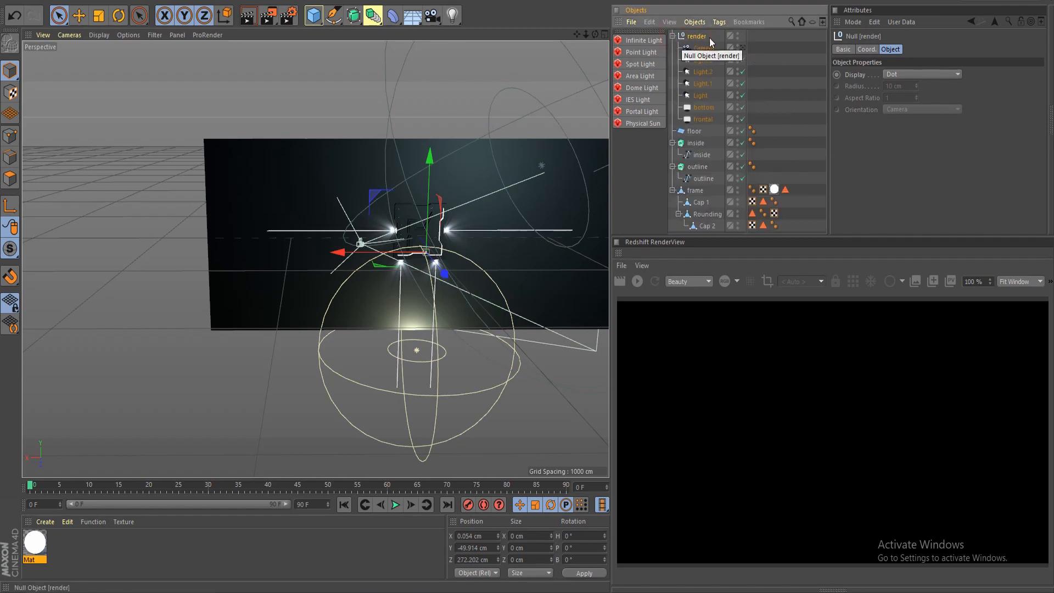
pyautogui.click(743, 48)
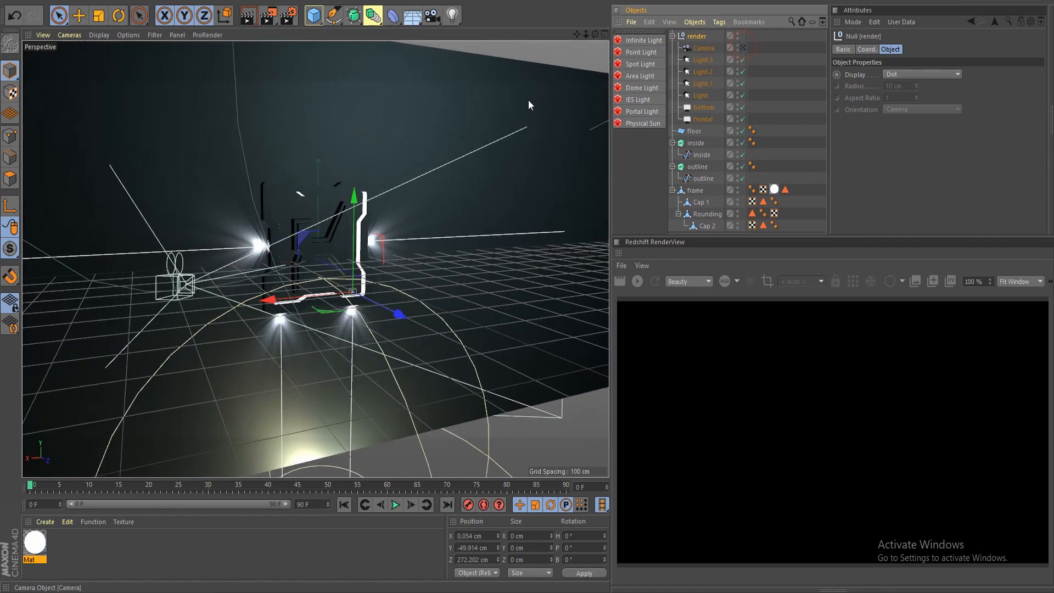
# - Open the render settings and set the renderer to Physical
pyautogui.scroll(3, 528, 100)
pyautogui.click(290, 16)
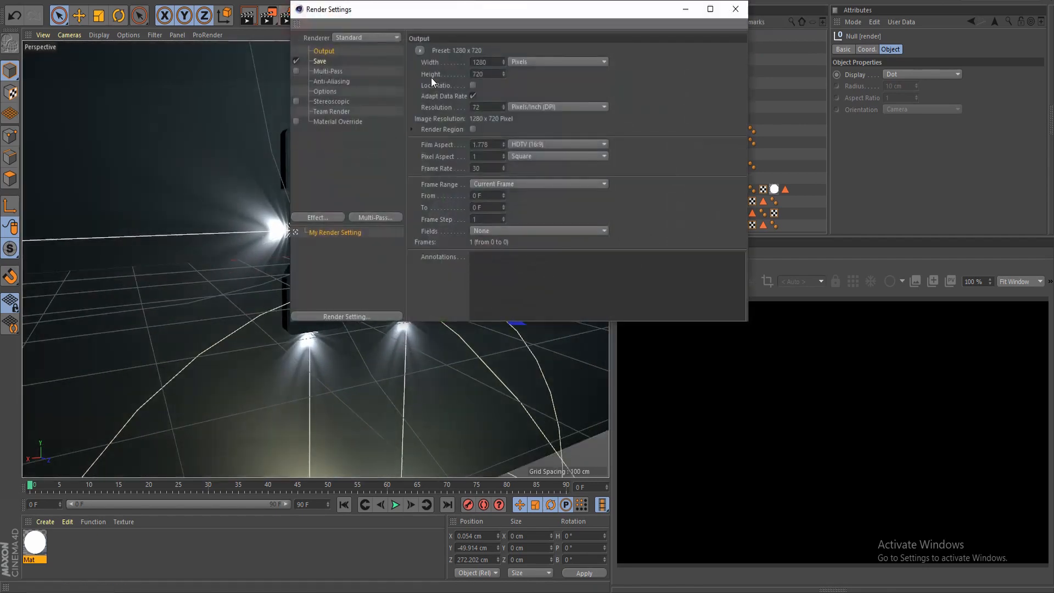
pyautogui.moveTo(427, 20); pyautogui.dragTo(465, 53)
pyautogui.click(420, 69)
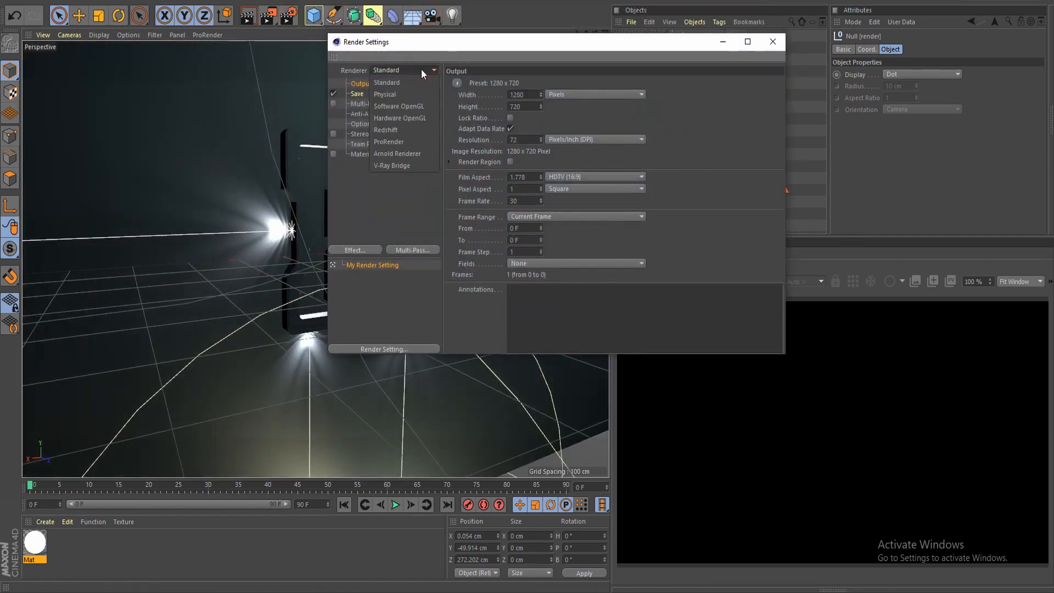
pyautogui.click(410, 93)
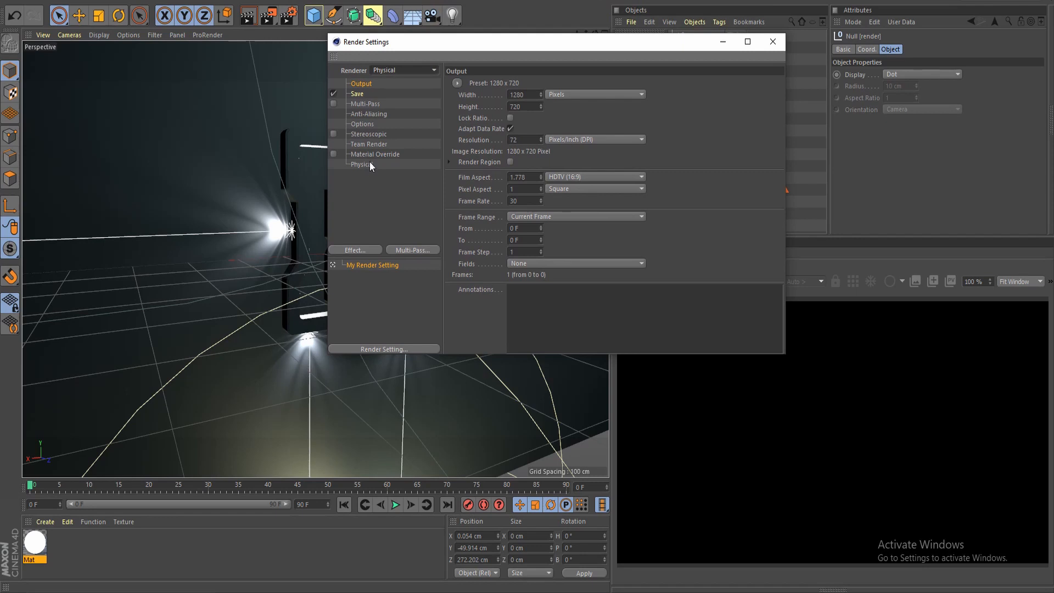
# - Add the Ambient Occlusion effect, lighten its black gradient knot to a value of 54%, and set the contrast to 5%
pyautogui.click(362, 250)
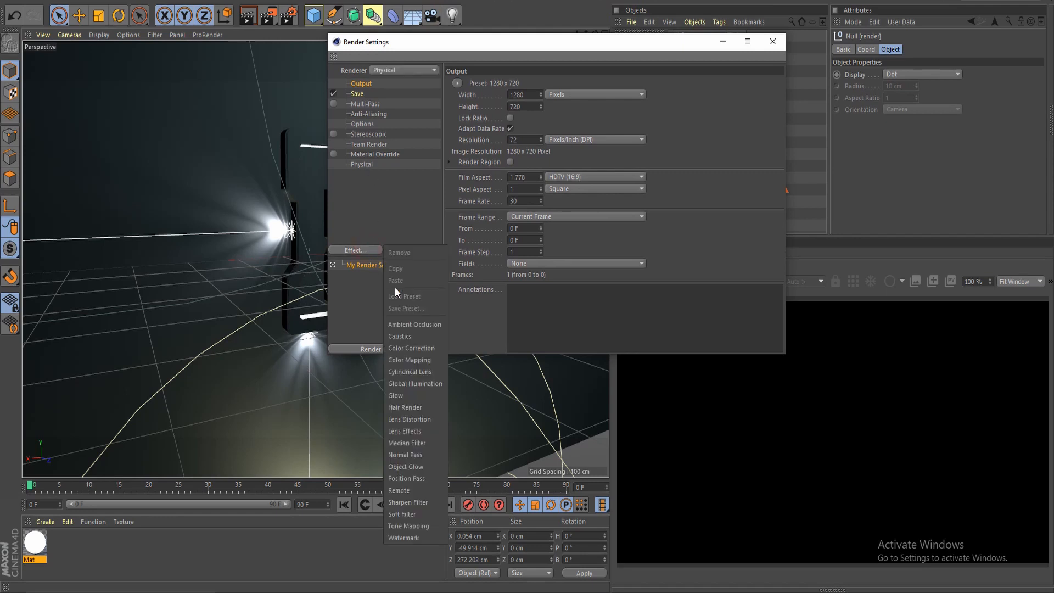
pyautogui.click(420, 325)
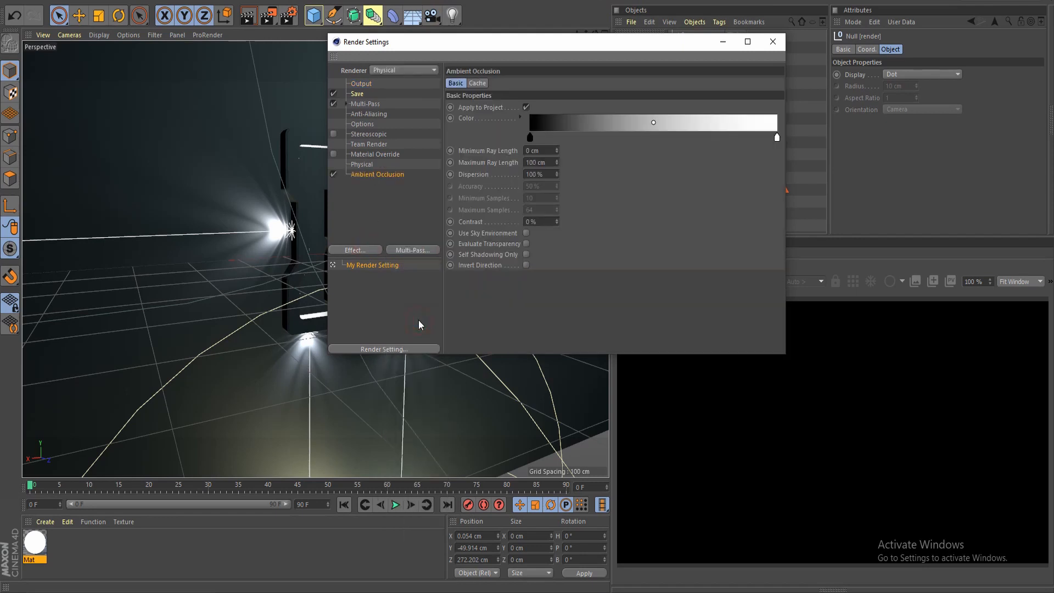
pyautogui.doubleClick(530, 137)
pyautogui.moveTo(498, 170); pyautogui.dragTo(559, 188)
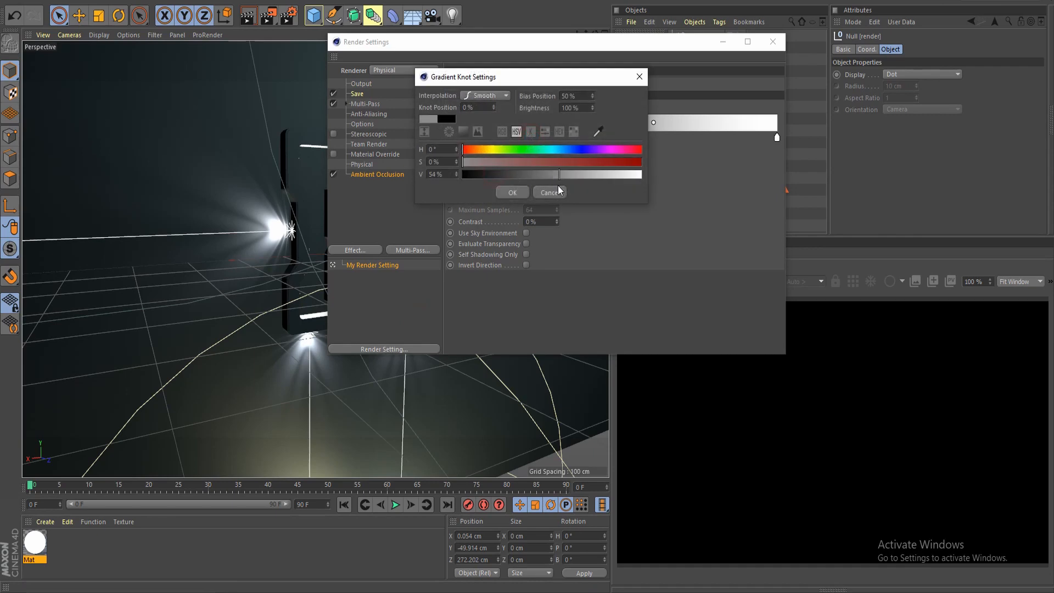
pyautogui.click(527, 191)
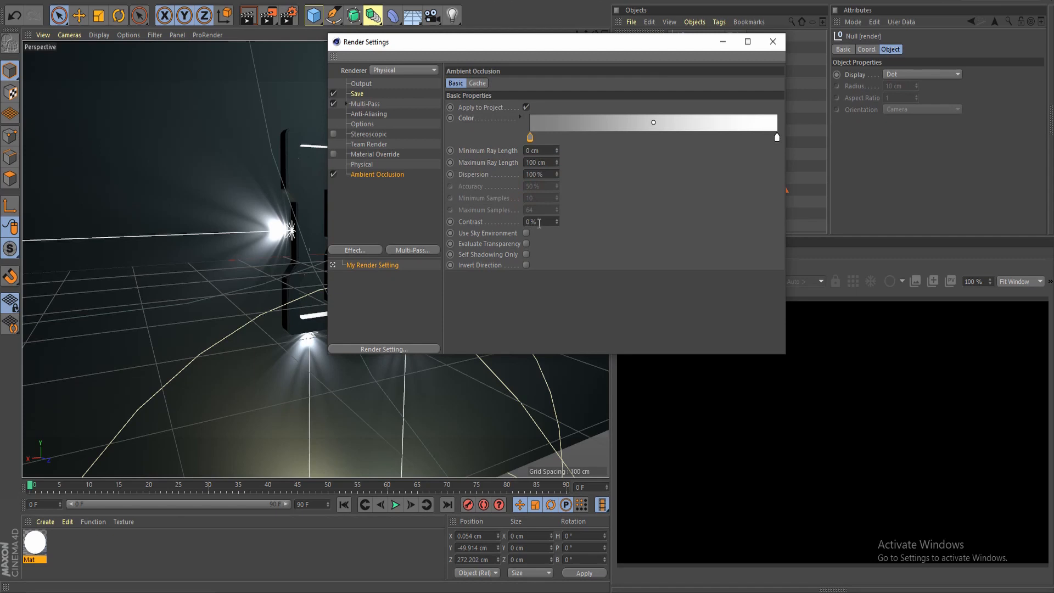
pyautogui.write('5')
# - Add the Global Illumination effect with the Exterior - Preview preset and close the render settings
pyautogui.click(354, 251)
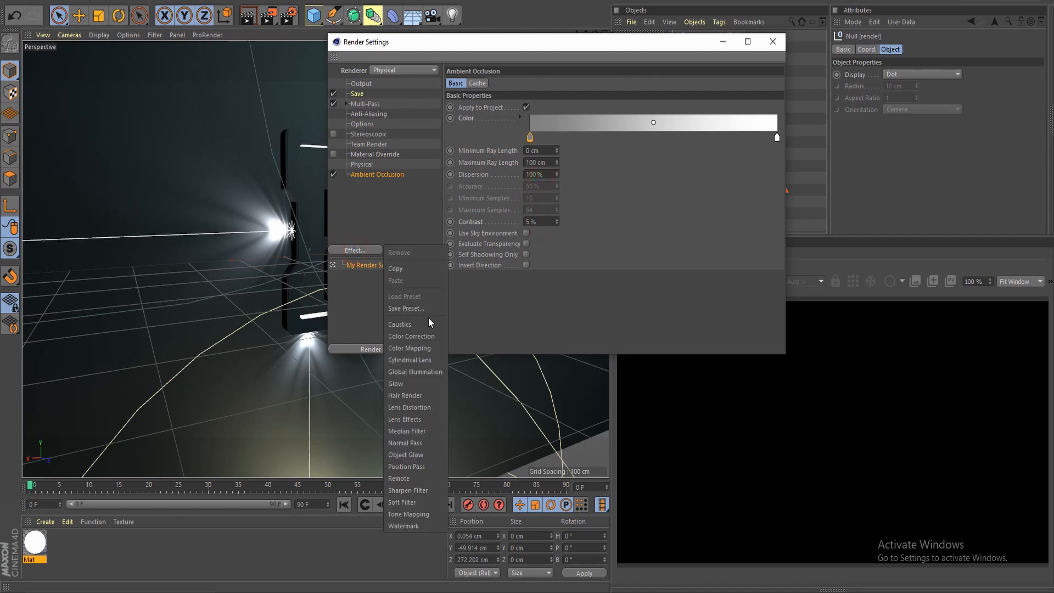
pyautogui.click(421, 371)
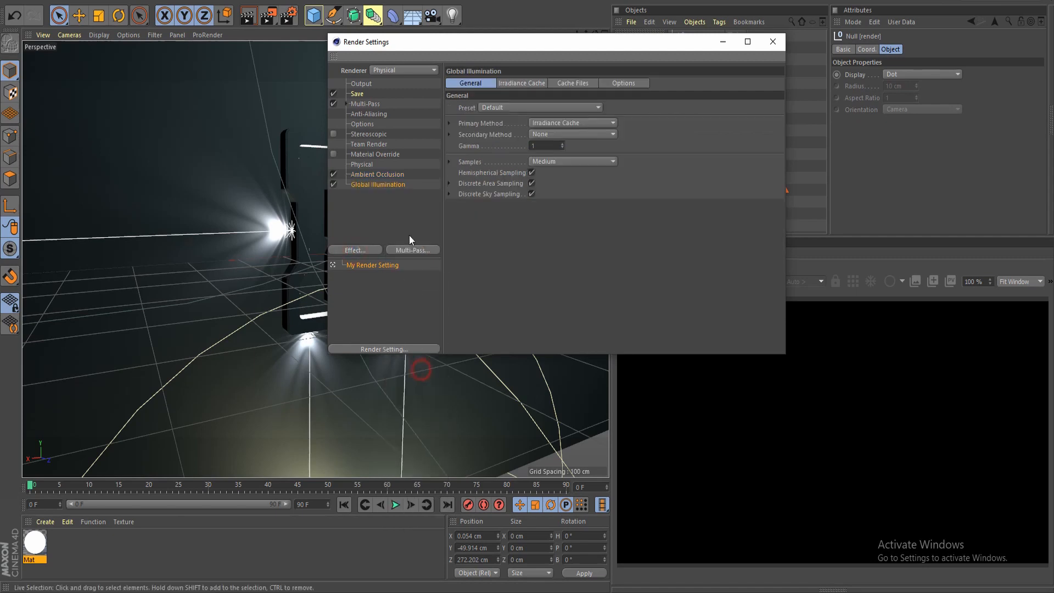
pyautogui.click(526, 108)
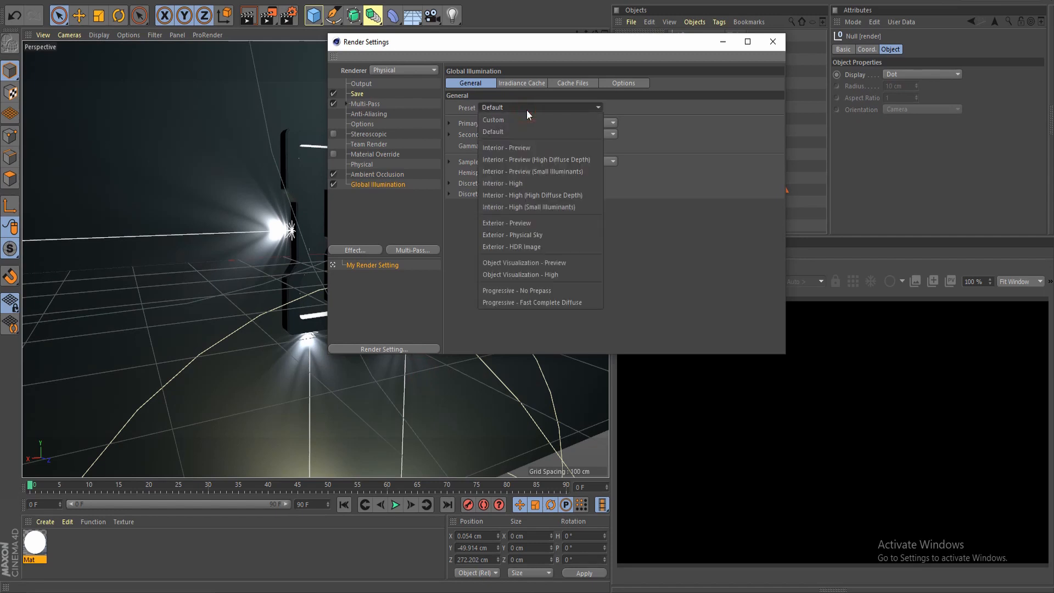
pyautogui.click(535, 226)
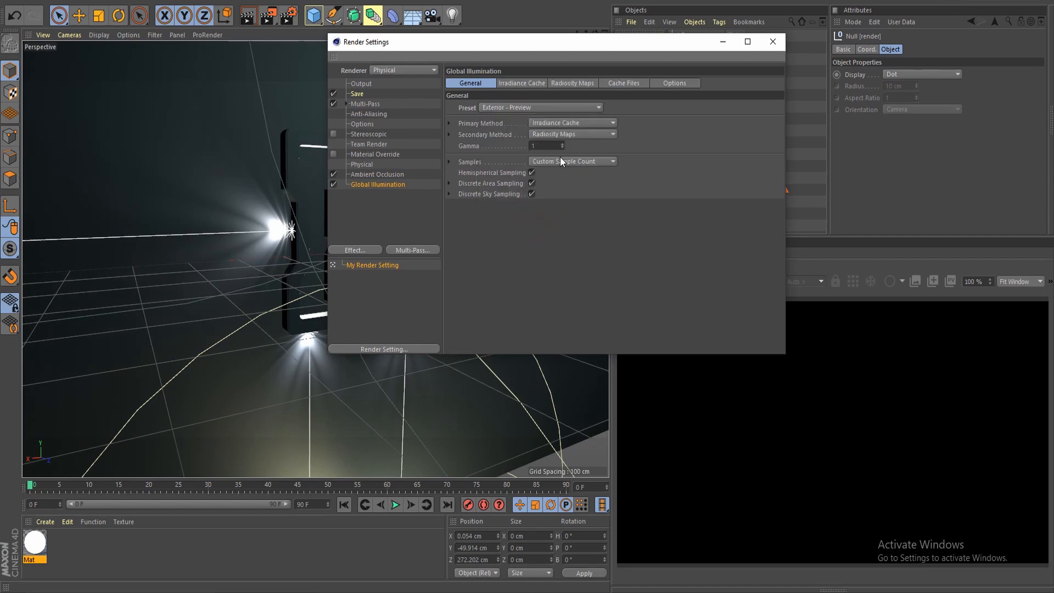
pyautogui.click(772, 41)
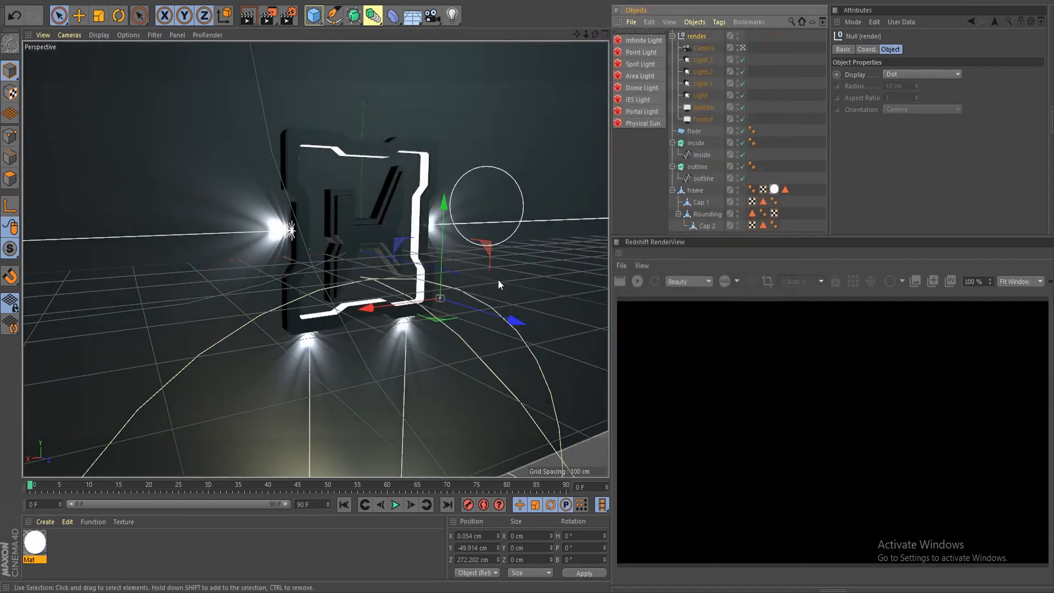
# - Set the viewport's tinted border opacity to 80% in the view settings and return to the object attributes
pyautogui.keyDown('alt'); pyautogui.moveTo(400, 265); pyautogui.dragTo(396, 288); pyautogui.keyUp('alt')
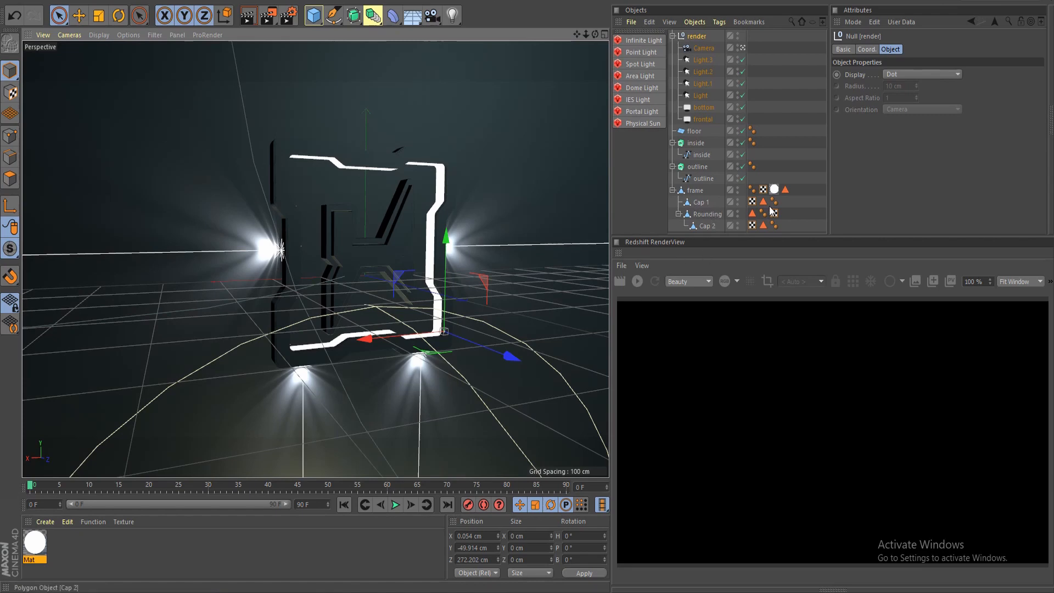
pyautogui.click(851, 22)
pyautogui.click(854, 20)
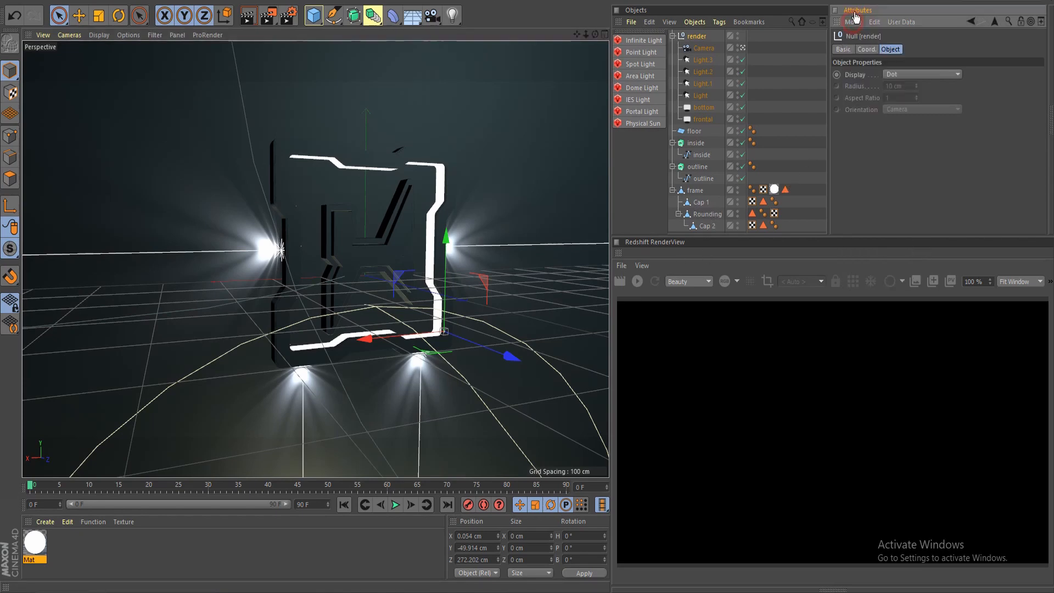
pyautogui.click(855, 20)
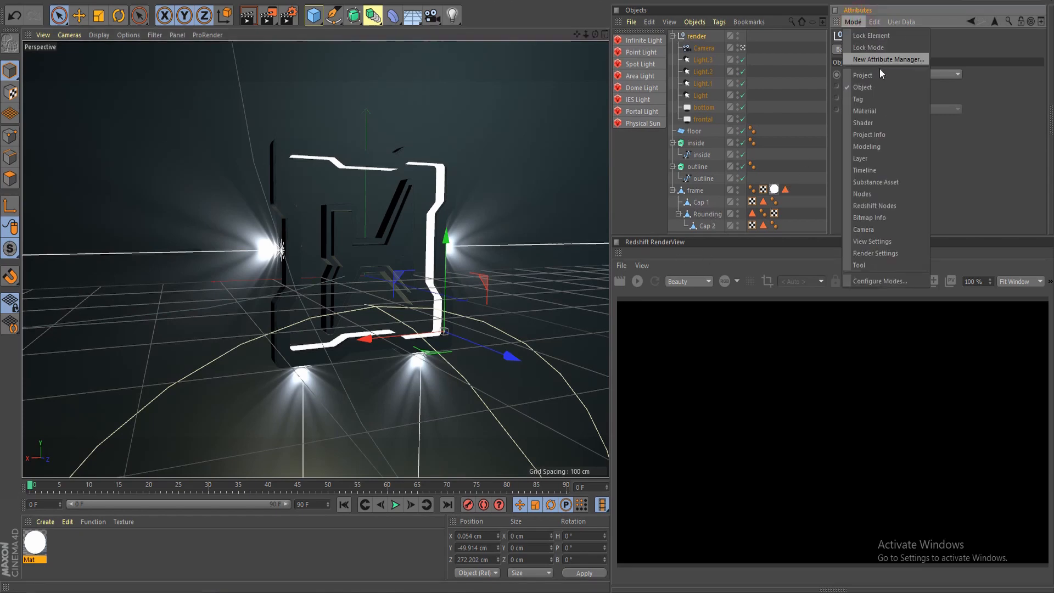
pyautogui.click(890, 242)
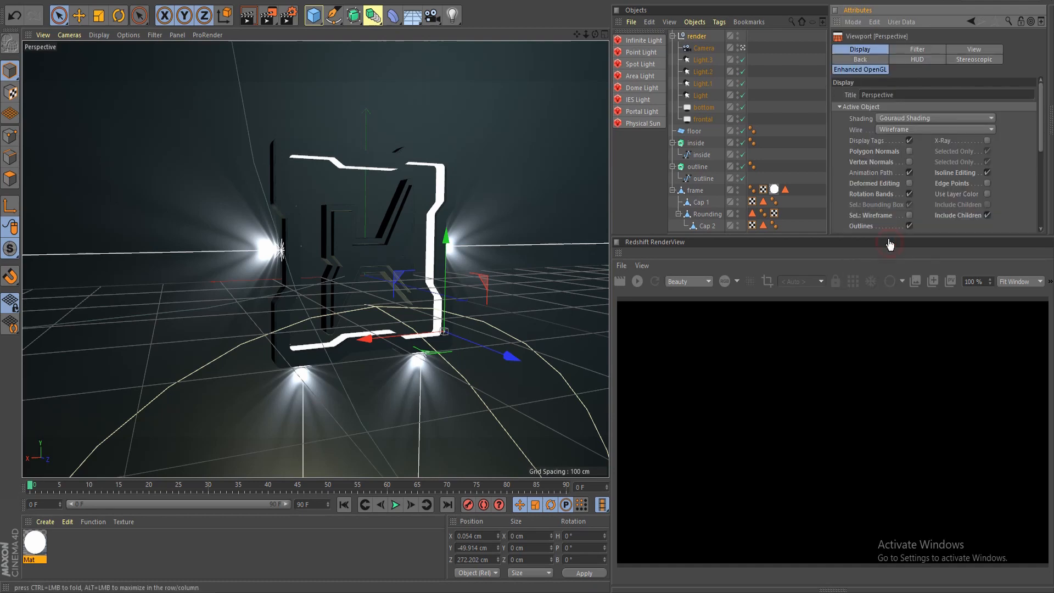
pyautogui.click(978, 49)
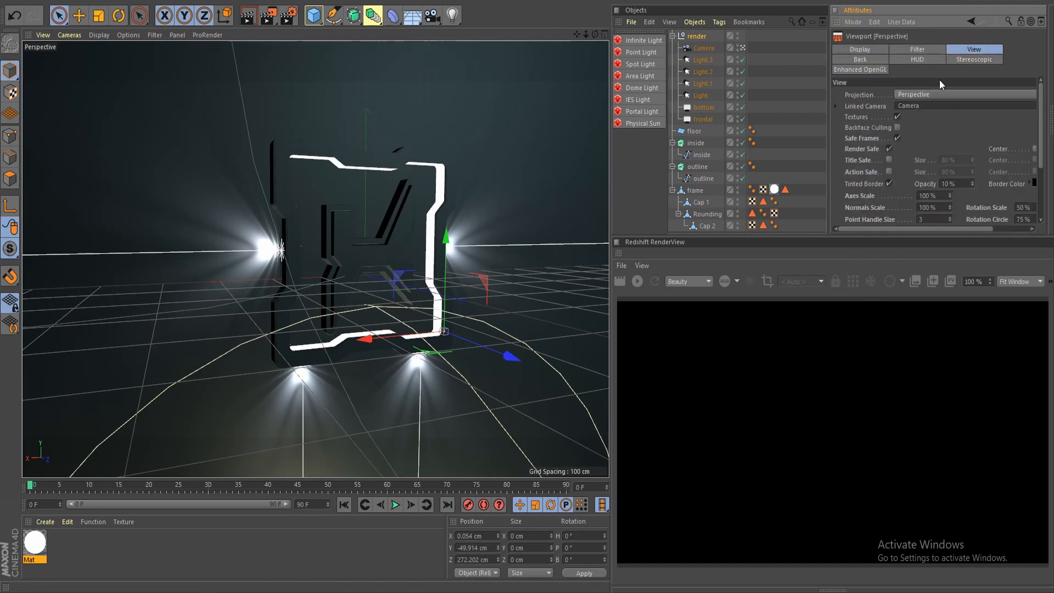
pyautogui.moveTo(971, 183)
pyautogui.mouseDown()
pyautogui.moveTo(972, 159)
pyautogui.moveTo(971, 172)
pyautogui.mouseUp()
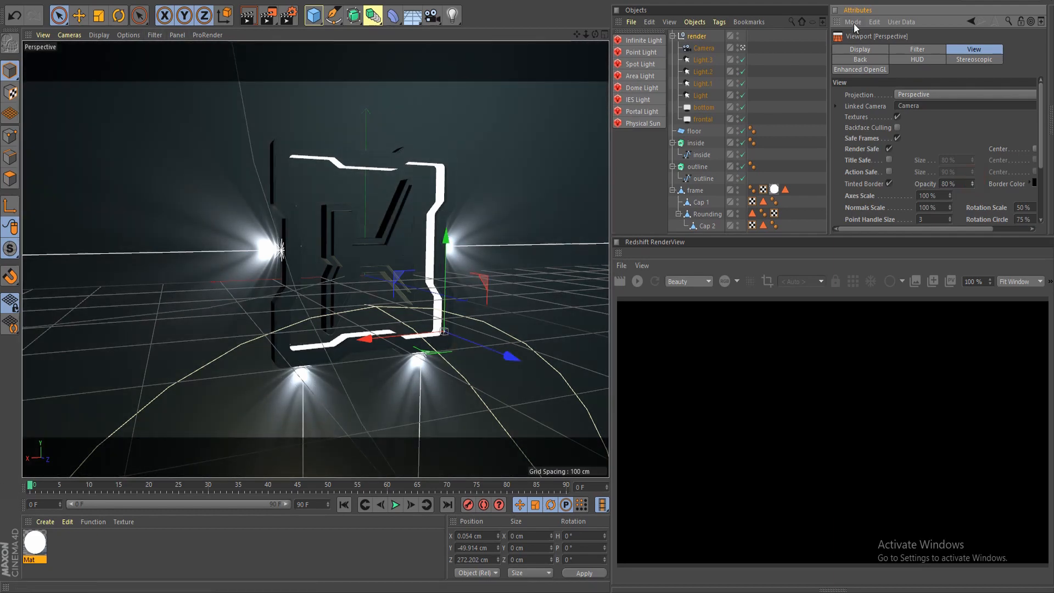
pyautogui.click(854, 24)
pyautogui.click(884, 86)
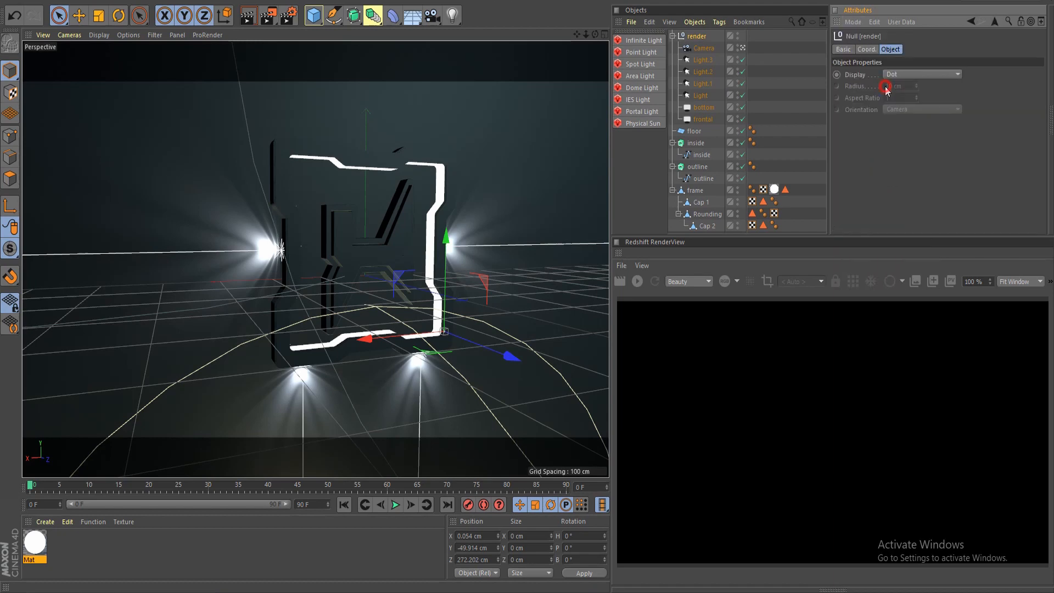
# - Render the scene to the Picture Viewer, examine the logo, edge glow and lights up close and in full, and close the viewer
pyautogui.click(264, 19)
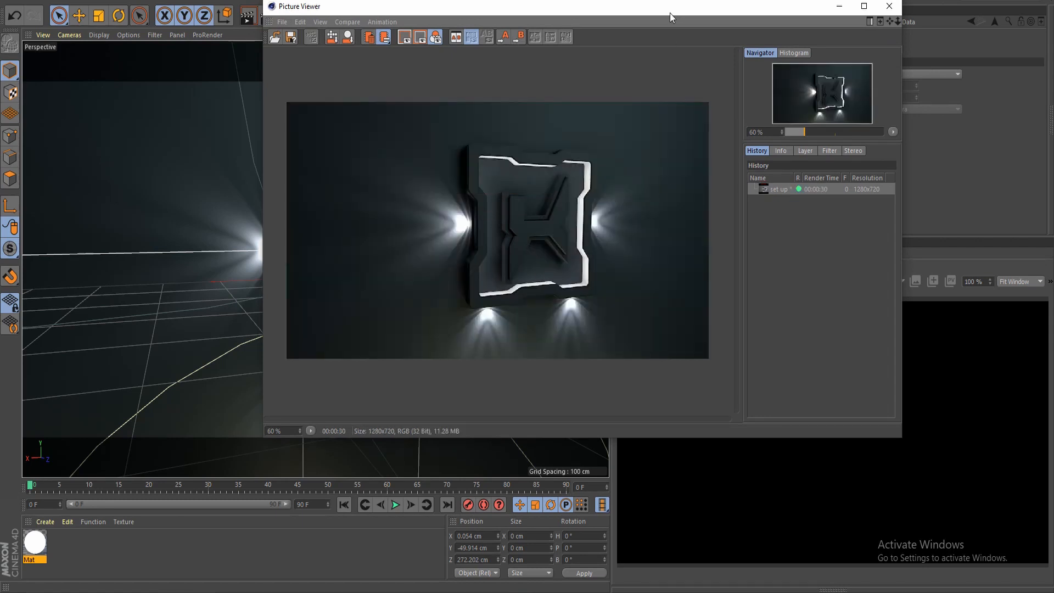
pyautogui.moveTo(670, 12); pyautogui.dragTo(608, 22)
pyautogui.scroll(5, 379, 274)
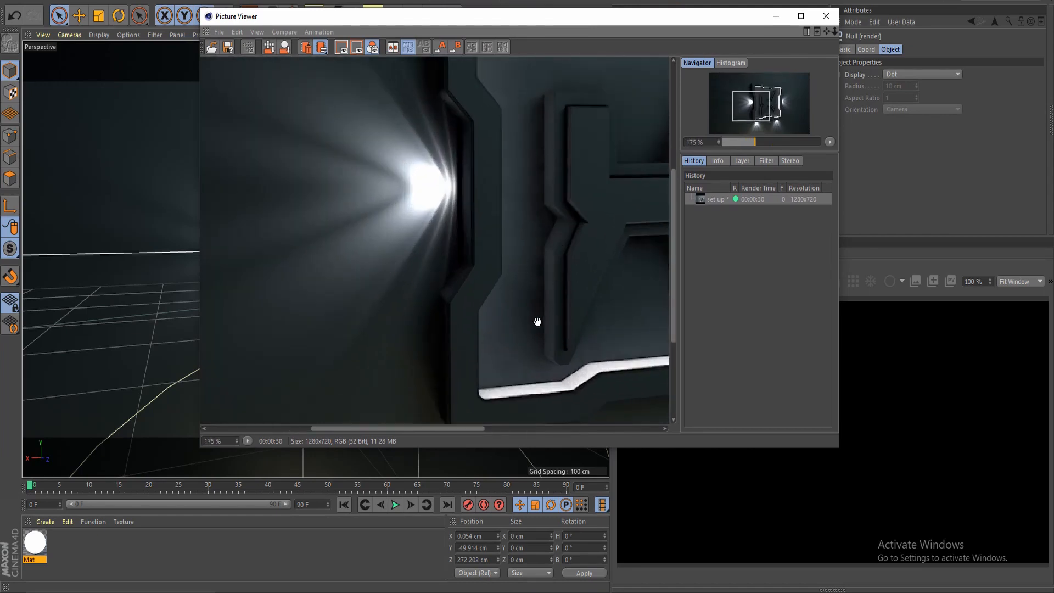
pyautogui.scroll(-5, 537, 322)
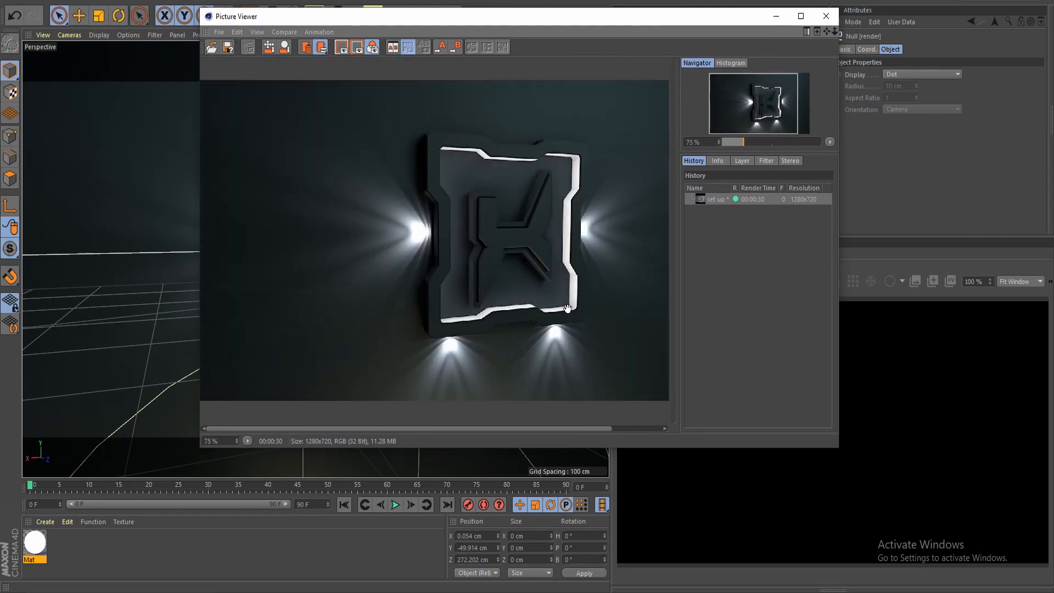
pyautogui.scroll(2, 417, 279)
pyautogui.scroll(-3, 481, 279)
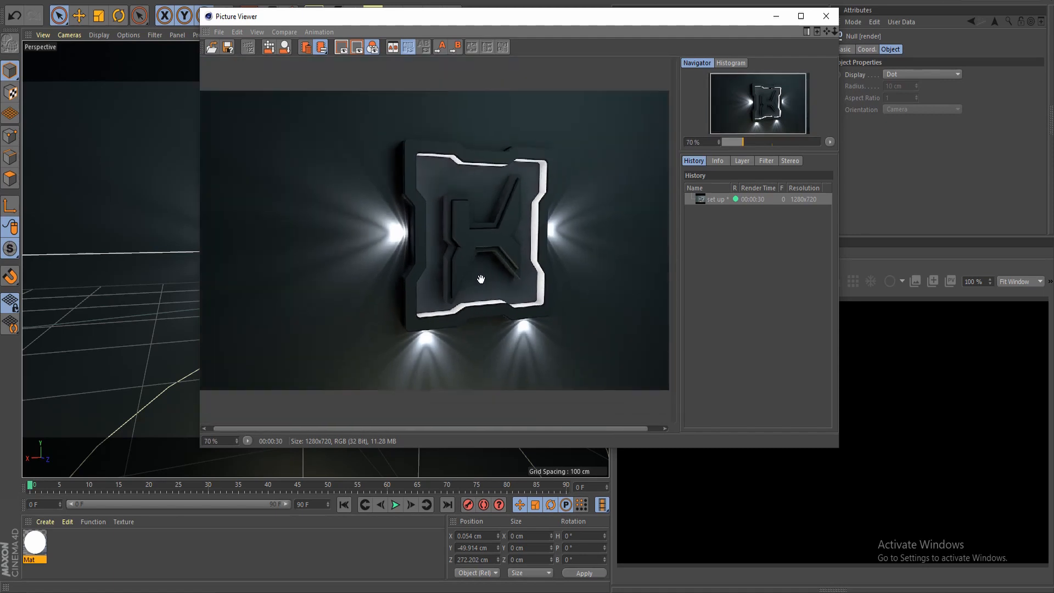
pyautogui.scroll(2, 437, 265)
pyautogui.scroll(1, 484, 276)
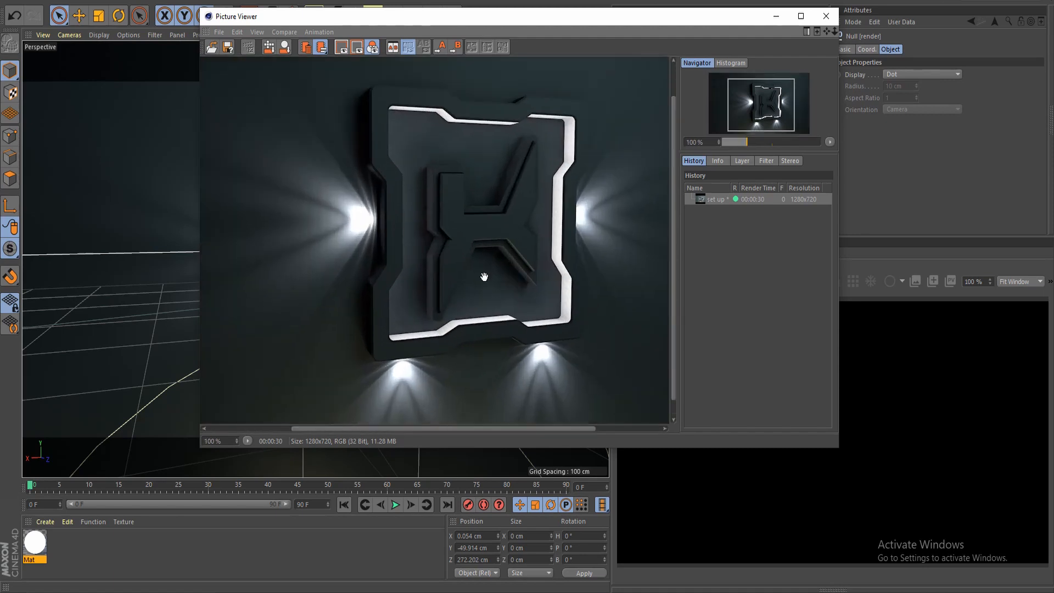
pyautogui.scroll(-2, 484, 276)
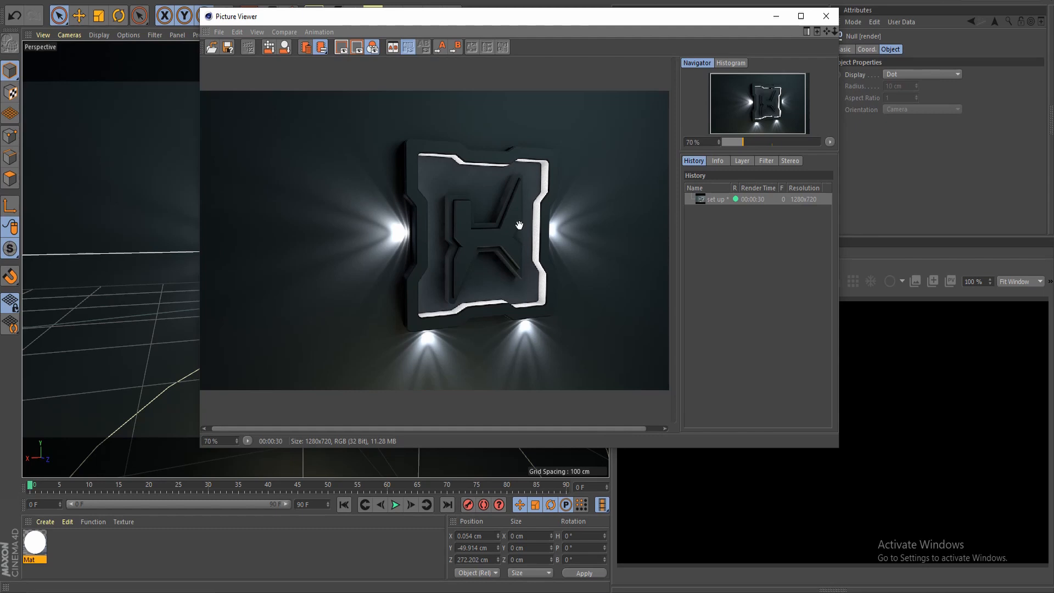
pyautogui.moveTo(522, 20); pyautogui.dragTo(533, 29)
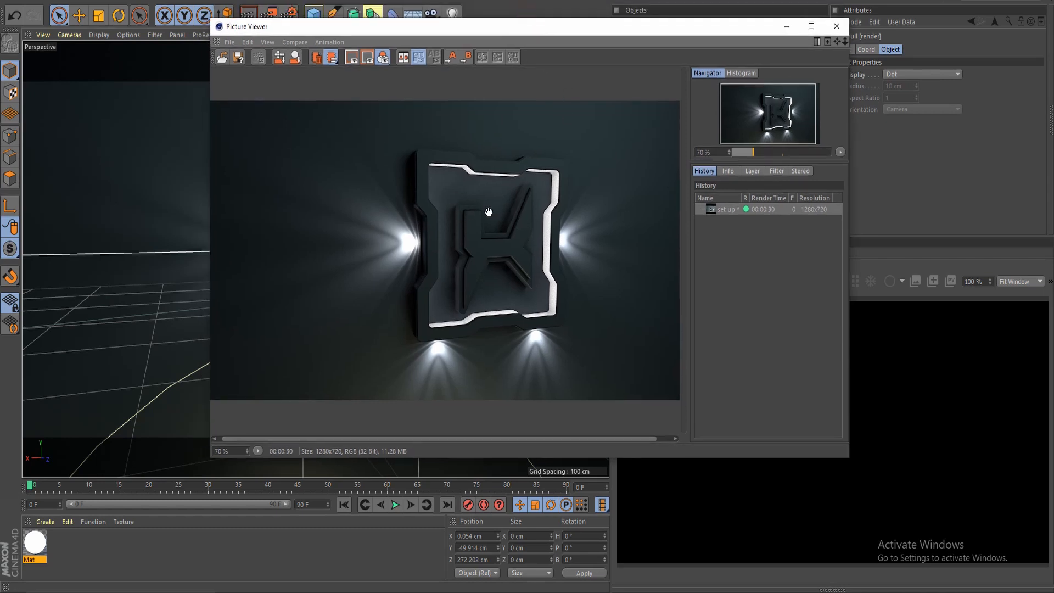
pyautogui.scroll(-2, 493, 248)
pyautogui.scroll(3, 470, 238)
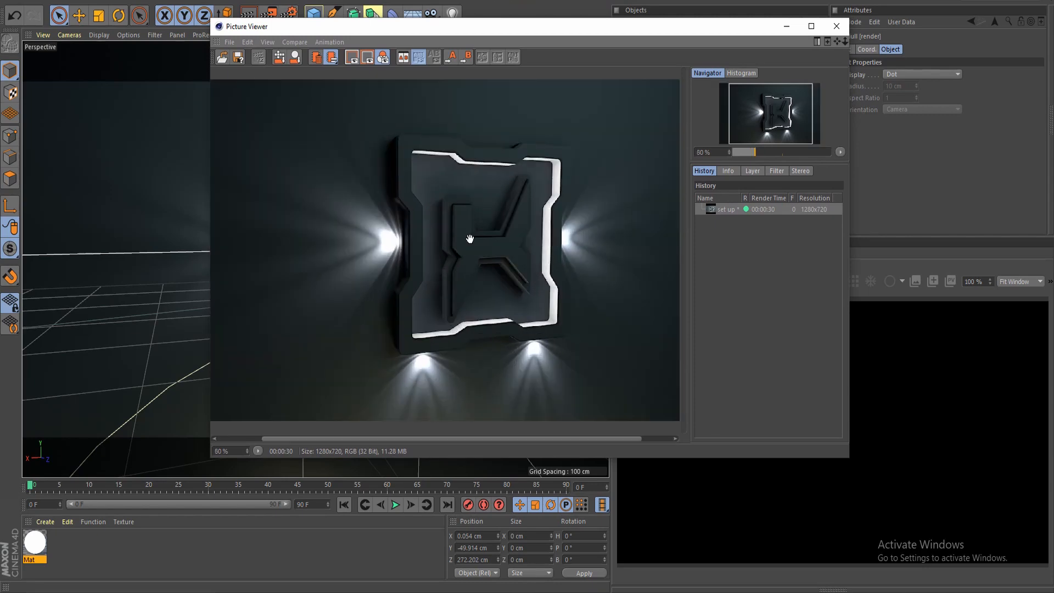
pyautogui.click(844, 29)
# - Examine the highlight light's placement and effect in Untitled 1.c4d by switching it off and on, and return to set up.c4d
pyautogui.click(634, 3)
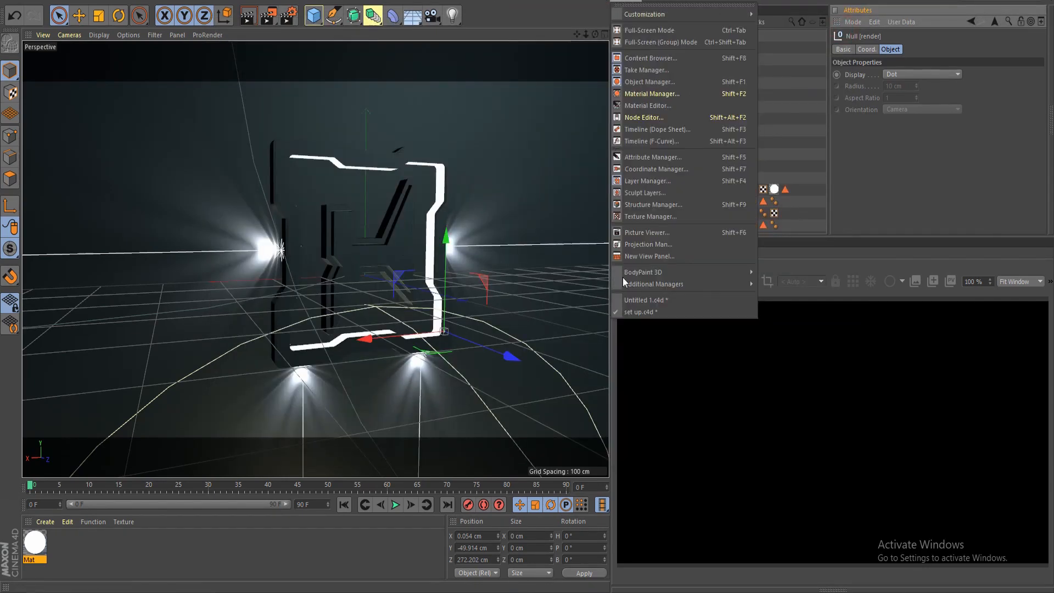
pyautogui.click(645, 300)
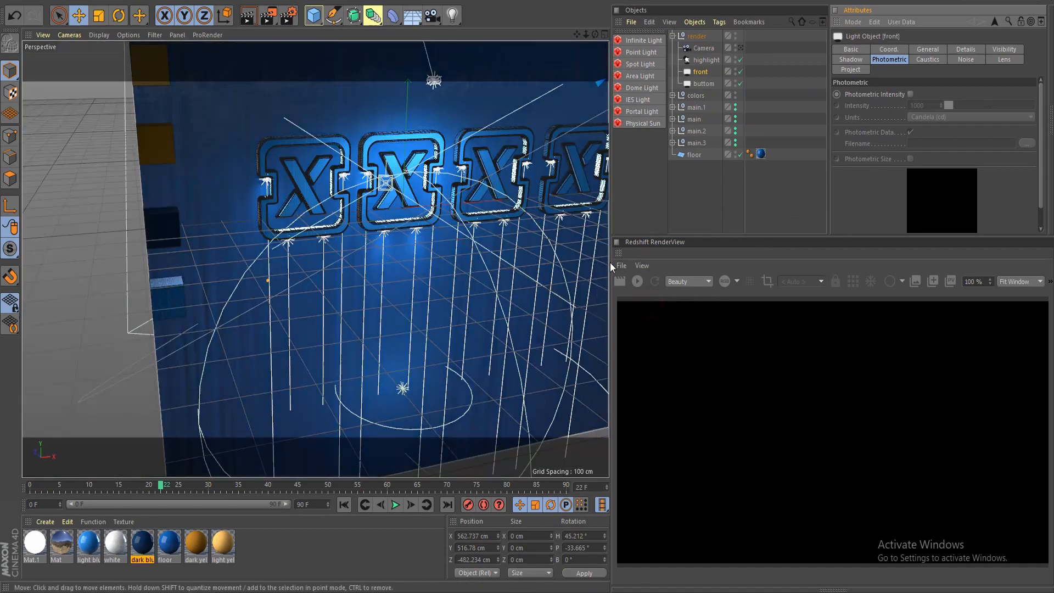
pyautogui.click(706, 61)
pyautogui.keyDown('alt'); pyautogui.moveTo(463, 207); pyautogui.dragTo(439, 317); pyautogui.keyUp('alt')
pyautogui.scroll(4, 439, 265)
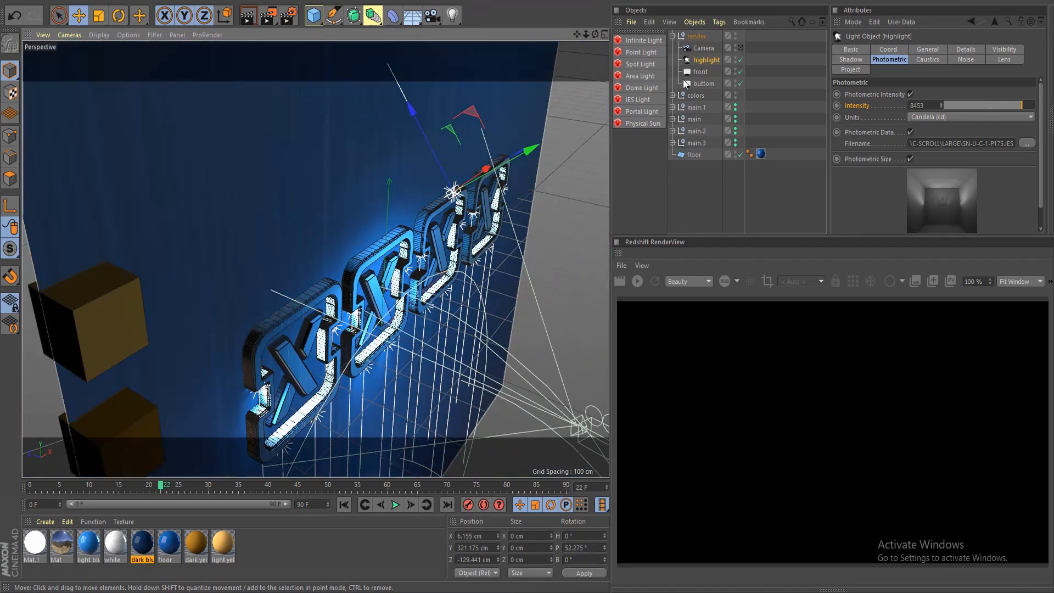
pyautogui.click(740, 60)
pyautogui.click(740, 60)
pyautogui.click(739, 60)
pyautogui.click(740, 60)
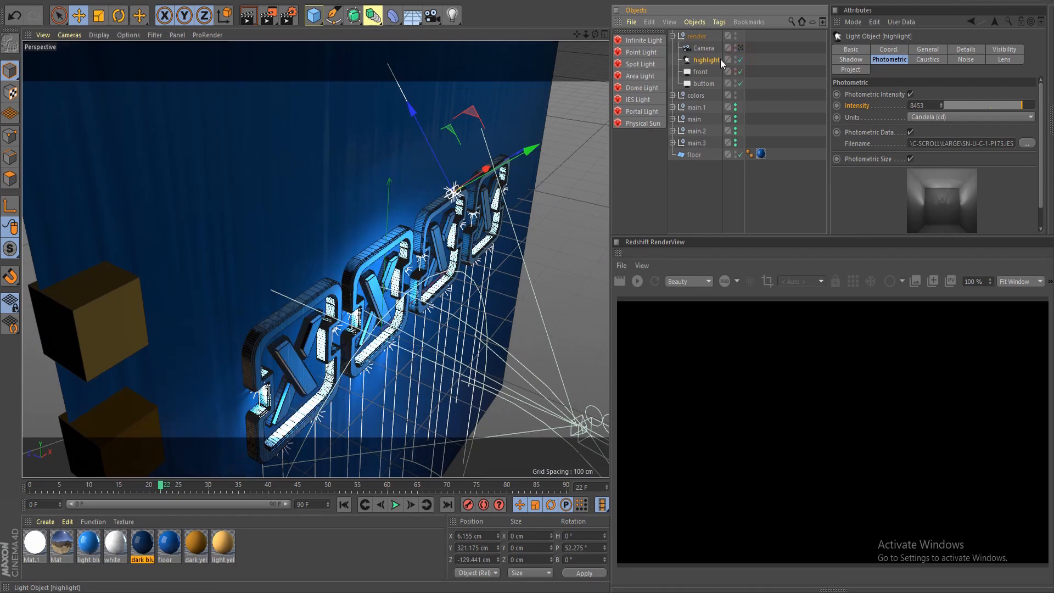
pyautogui.click(614, 1)
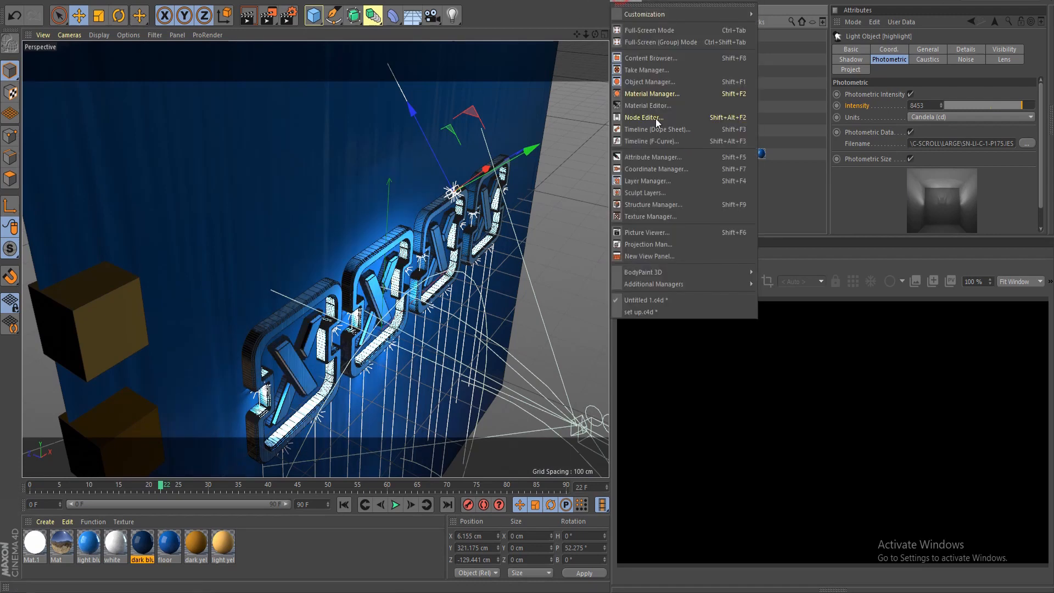
pyautogui.click(672, 312)
# - Duplicate Light.3 in the render group and rename the copy highlight
pyautogui.scroll(-3, 395, 269)
pyautogui.keyDown('alt'); pyautogui.moveTo(395, 268); pyautogui.dragTo(384, 277); pyautogui.keyUp('alt')
pyautogui.click(701, 61)
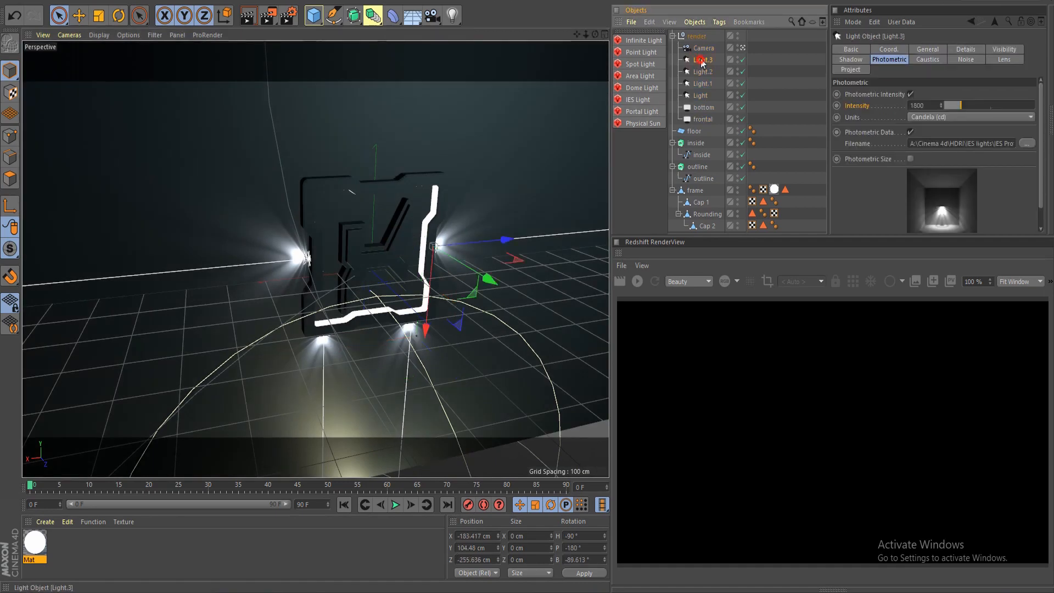
pyautogui.keyDown('ctrl'); pyautogui.moveTo(704, 57); pyautogui.dragTo(707, 60); pyautogui.keyUp('ctrl')
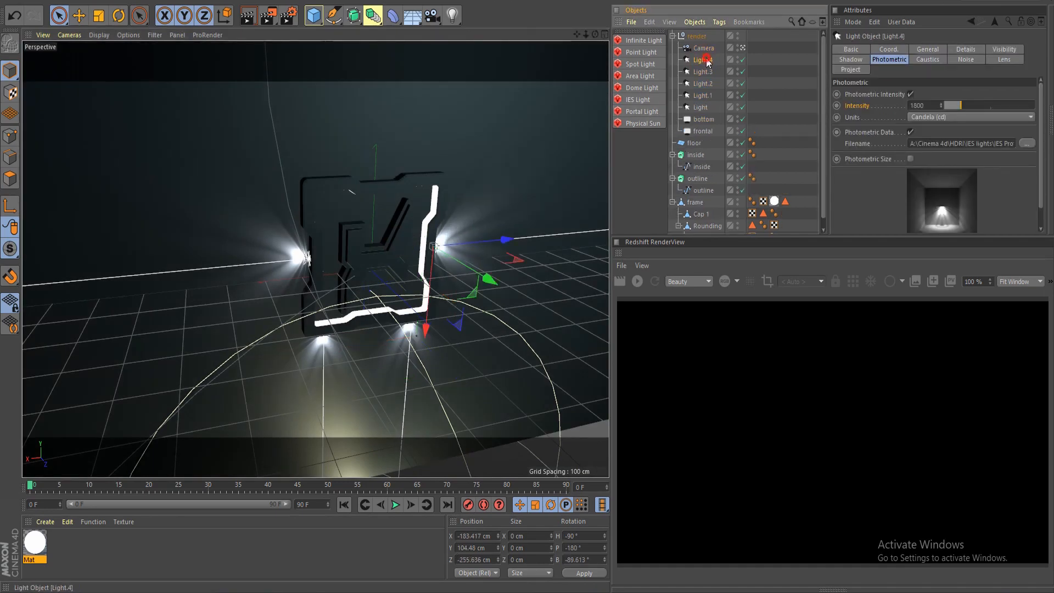
pyautogui.doubleClick(706, 61)
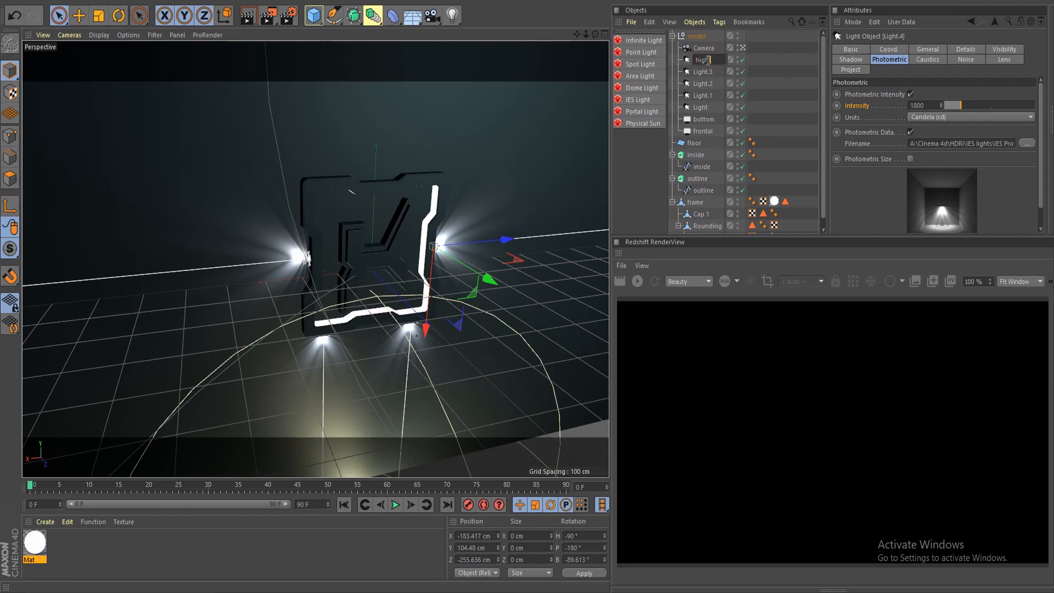
pyautogui.press('Return')
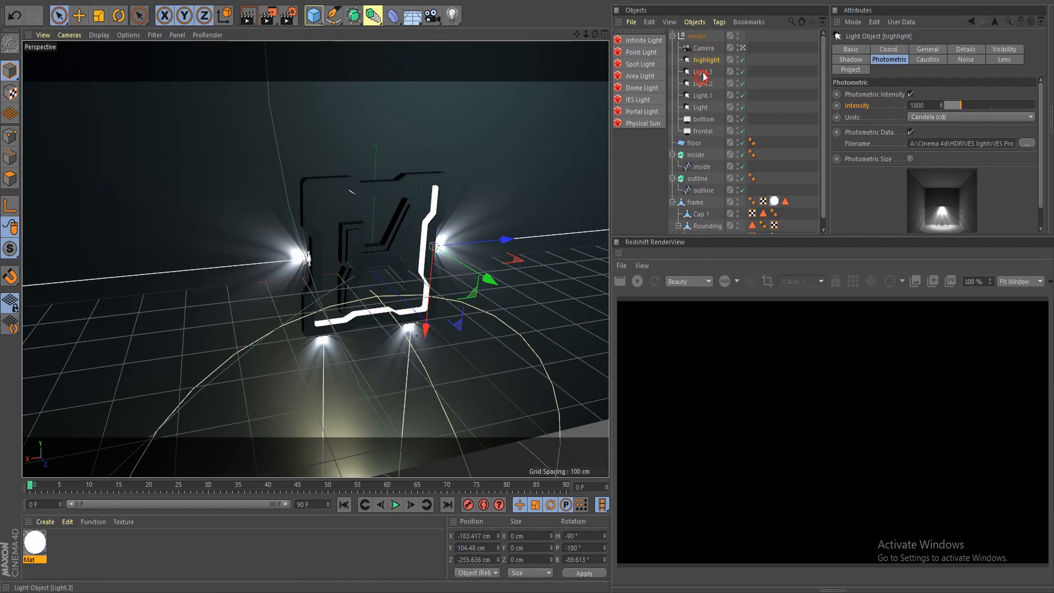
# - Load SN-LI-P-1-P175.IES as the highlight light's photometric data file
pyautogui.click(1027, 144)
pyautogui.click(292, 242)
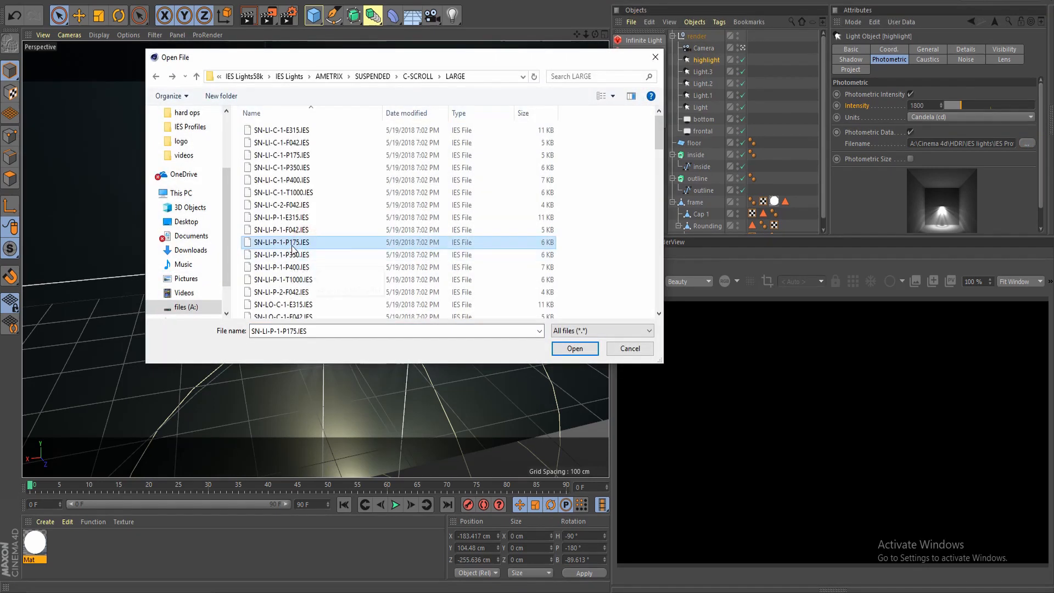
pyautogui.click(575, 349)
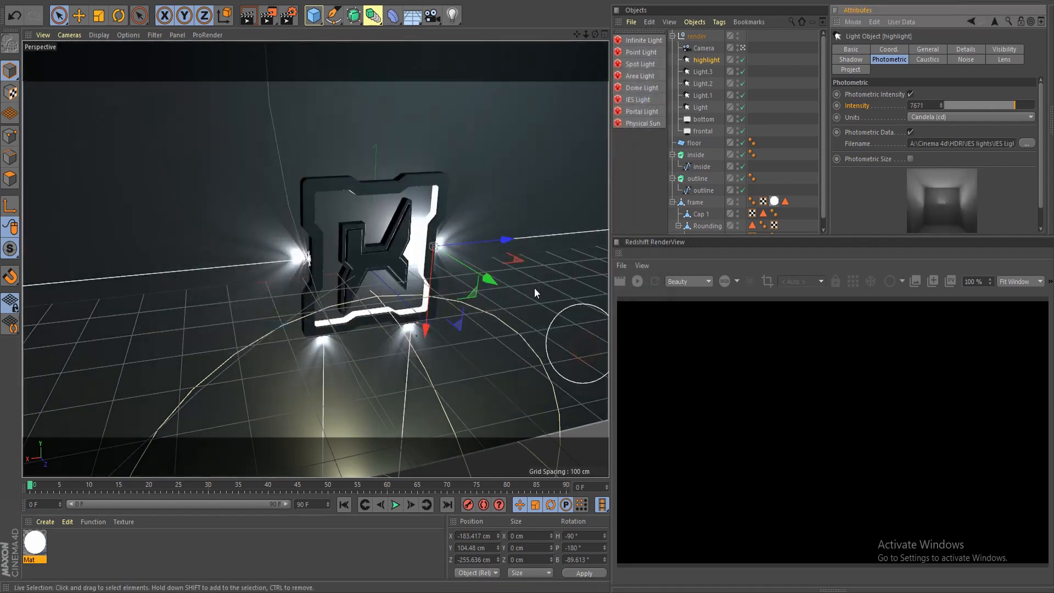
# - Move the highlight light up to the frame's upper edge and set its photometric intensity to 8500 candela
pyautogui.moveTo(499, 244); pyautogui.dragTo(447, 230)
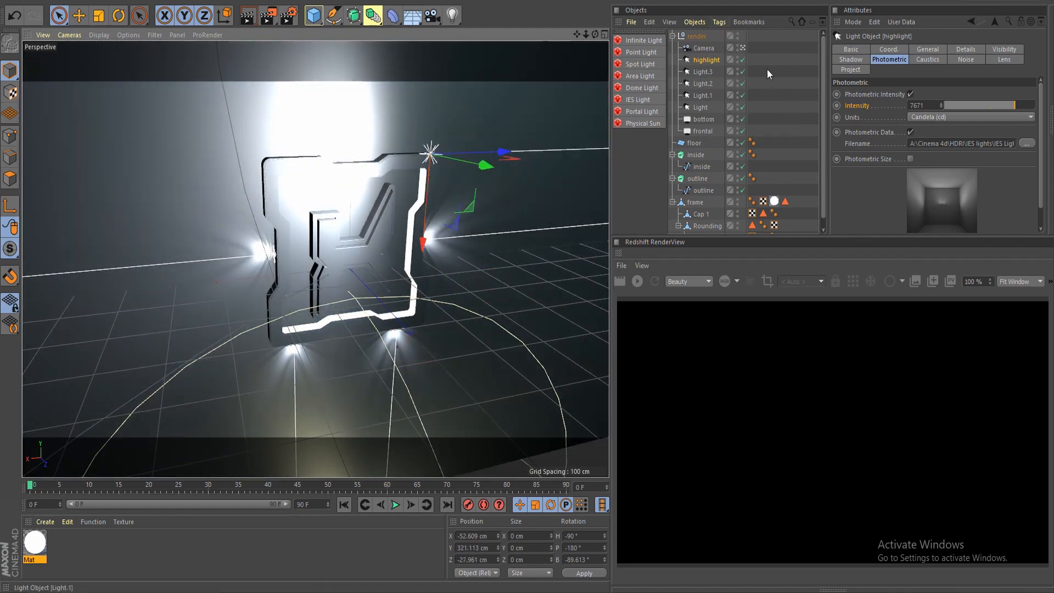
pyautogui.doubleClick(922, 106)
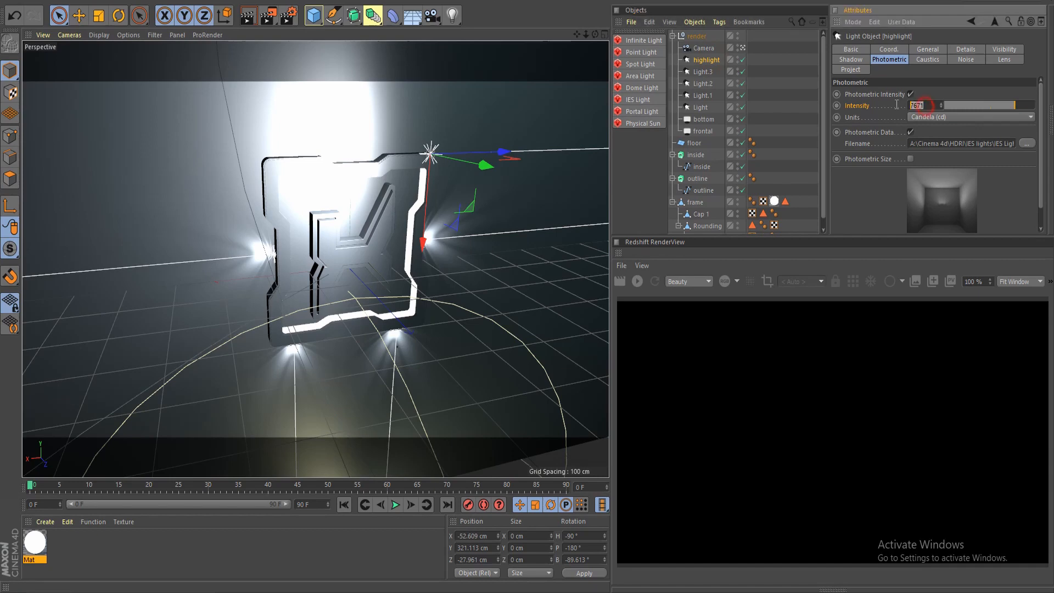
pyautogui.write('8500')
pyautogui.click(869, 116)
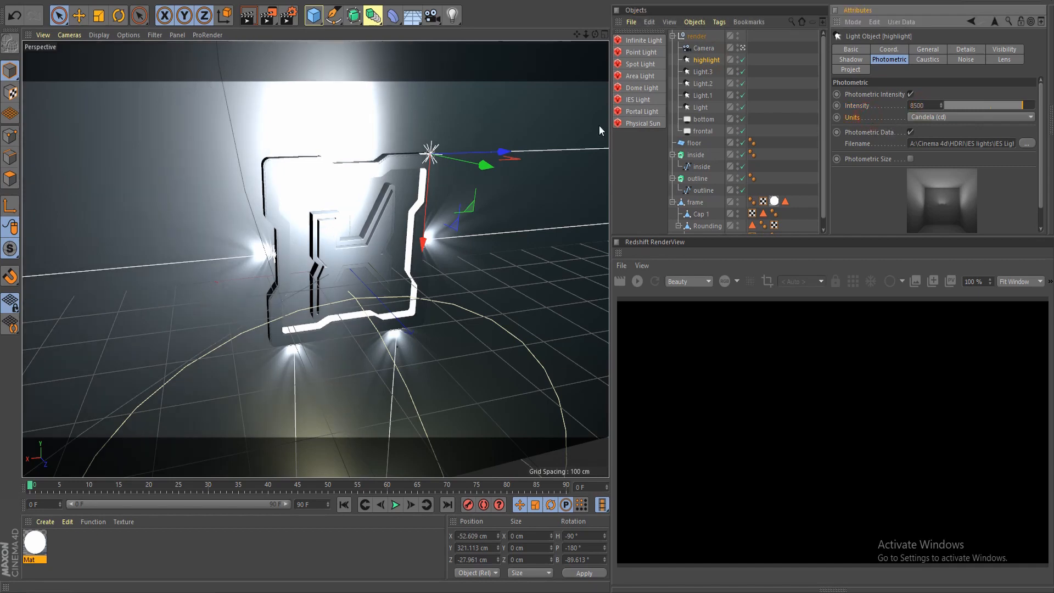
# - Rotate the highlight light to a bank of about -160° and move it outward from the wall to about Z 129 cm
pyautogui.scroll(-5, 471, 230)
pyautogui.keyDown('alt'); pyautogui.moveTo(473, 232); pyautogui.dragTo(477, 265); pyautogui.keyUp('alt')
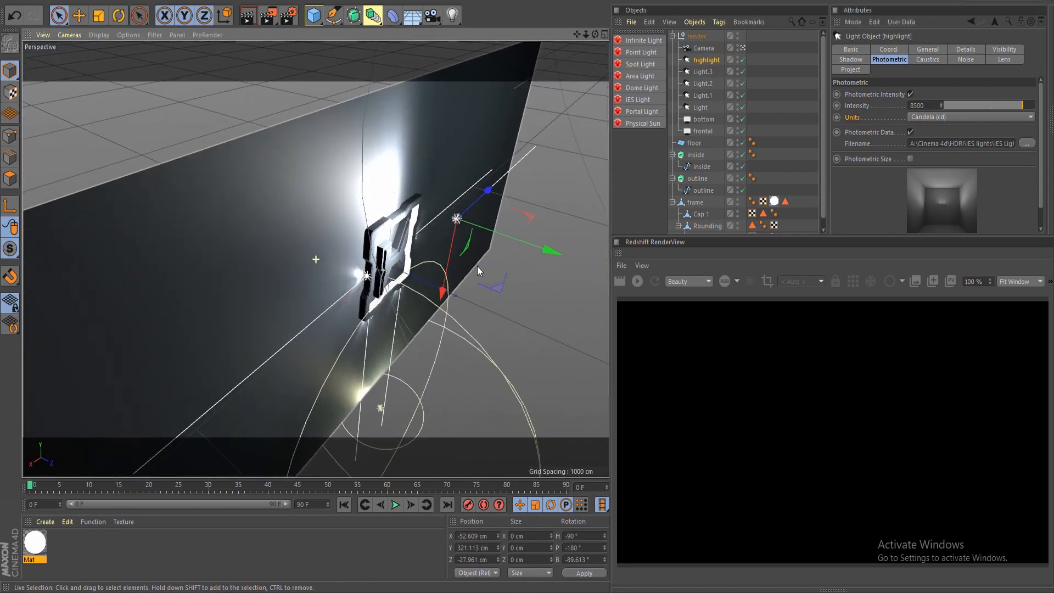
pyautogui.scroll(4, 473, 263)
pyautogui.press('r')
pyautogui.moveTo(467, 202); pyautogui.dragTo(426, 125)
pyautogui.press('e')
pyautogui.scroll(-4, 379, 250)
pyautogui.keyDown('alt'); pyautogui.moveTo(372, 260); pyautogui.dragTo(422, 211); pyautogui.keyUp('alt')
pyautogui.moveTo(480, 189); pyautogui.dragTo(524, 181)
pyautogui.keyDown('alt'); pyautogui.moveTo(480, 268); pyautogui.dragTo(320, 297); pyautogui.keyUp('alt')
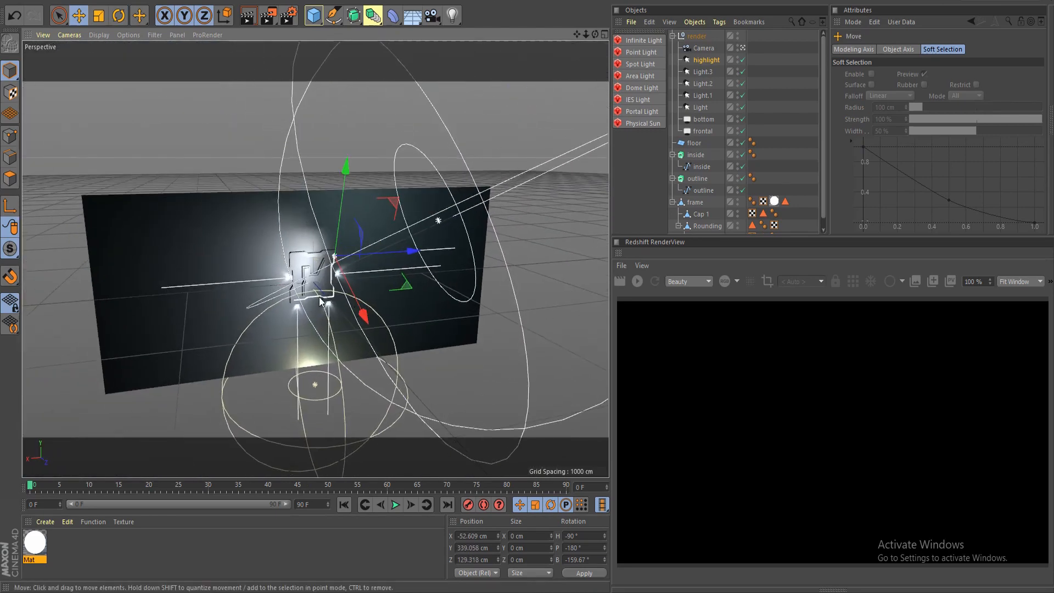
# - Aim the highlight light down at the logo and raise it in front of the wall to about Y 478 cm, Z 261 cm
pyautogui.keyDown('alt'); pyautogui.moveTo(320, 297); pyautogui.dragTo(393, 232, button='right'); pyautogui.keyUp('alt')
pyautogui.moveTo(378, 234); pyautogui.dragTo(212, 213)
pyautogui.press('r')
pyautogui.hotkey('ctrl', 'z')
pyautogui.keyDown('alt'); pyautogui.moveTo(324, 287); pyautogui.dragTo(358, 297, button='right'); pyautogui.keyUp('alt')
pyautogui.moveTo(358, 298)
pyautogui.keyDown('alt'); pyautogui.mouseDown()
pyautogui.moveTo(472, 292)
pyautogui.moveTo(369, 324)
pyautogui.moveTo(411, 249)
pyautogui.moveTo(355, 162)
pyautogui.moveTo(378, 268)
pyautogui.moveTo(350, 279)
pyautogui.moveTo(377, 268)
pyautogui.moveTo(384, 249)
pyautogui.moveTo(354, 298)
pyautogui.moveTo(430, 259)
pyautogui.moveTo(348, 292)
pyautogui.mouseUp(); pyautogui.keyUp('alt')
pyautogui.press('e')
pyautogui.moveTo(435, 235); pyautogui.dragTo(445, 213)
pyautogui.keyDown('alt'); pyautogui.moveTo(397, 282); pyautogui.dragTo(312, 181); pyautogui.keyUp('alt')
pyautogui.keyDown('alt'); pyautogui.moveTo(396, 258); pyautogui.dragTo(440, 254); pyautogui.keyUp('alt')
pyautogui.keyDown('alt'); pyautogui.moveTo(440, 253); pyautogui.dragTo(441, 296, button='middle'); pyautogui.keyUp('alt')
pyautogui.moveTo(509, 221); pyautogui.dragTo(532, 209)
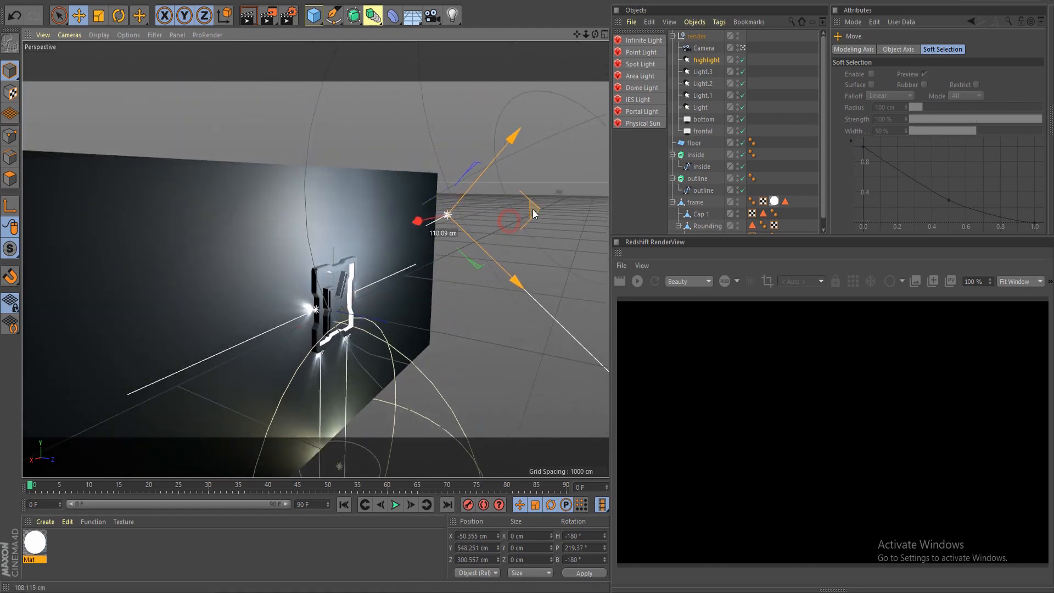
pyautogui.keyDown('alt'); pyautogui.moveTo(484, 254); pyautogui.dragTo(445, 274); pyautogui.keyUp('alt')
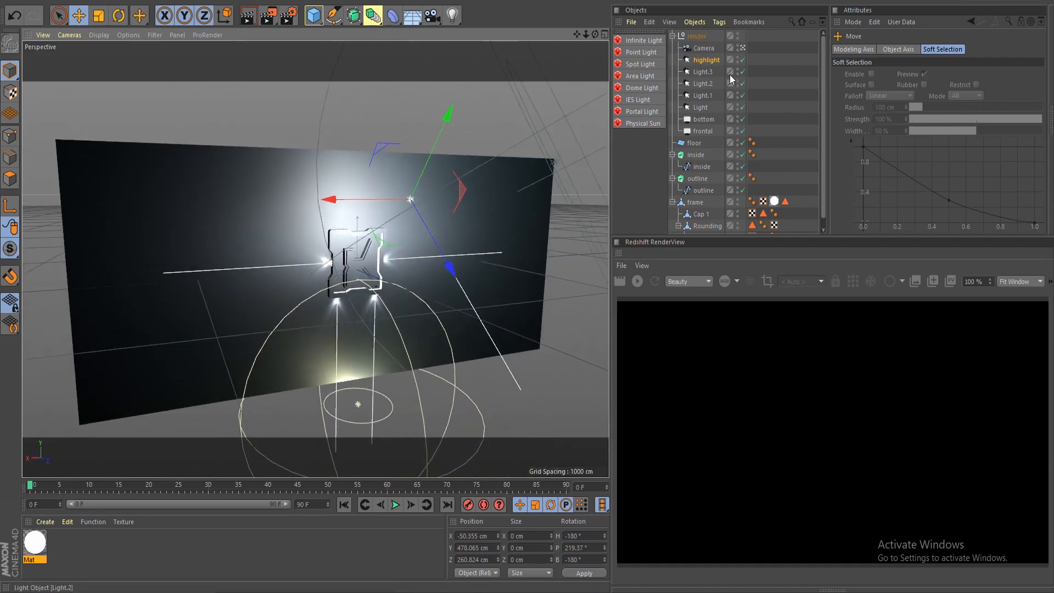
# - Frame the logo, render it to the Picture Viewer, examine the highlight's effect, and close the viewer
pyautogui.click(742, 48)
pyautogui.click(743, 47)
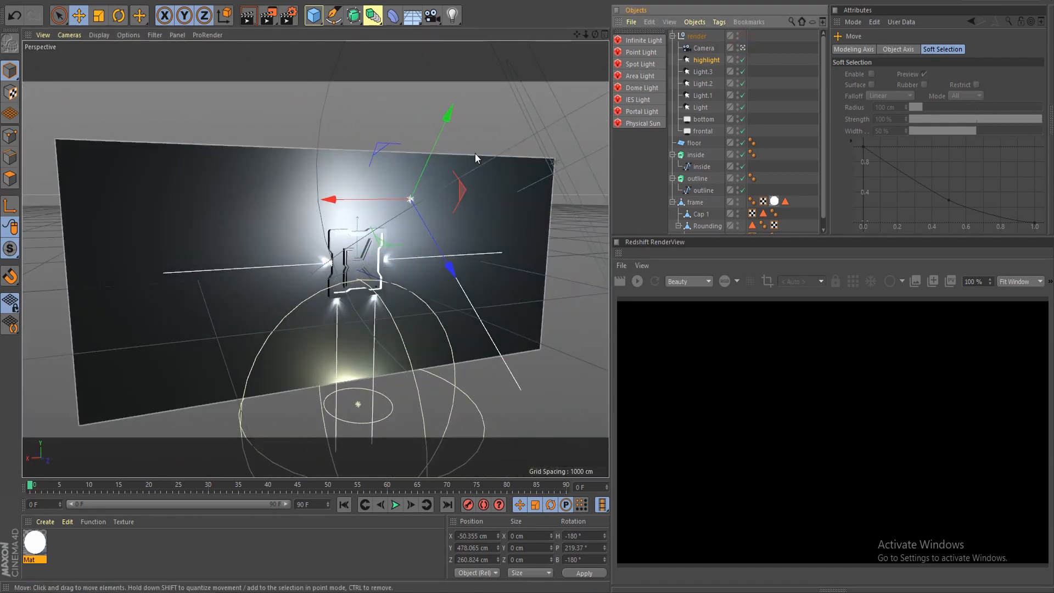
pyautogui.scroll(3, 440, 221)
pyautogui.scroll(3, 312, 305)
pyautogui.keyDown('alt'); pyautogui.moveTo(312, 305); pyautogui.dragTo(348, 286, button='middle'); pyautogui.keyUp('alt')
pyautogui.keyDown('alt'); pyautogui.moveTo(348, 285); pyautogui.dragTo(310, 207); pyautogui.keyUp('alt')
pyautogui.click(269, 15)
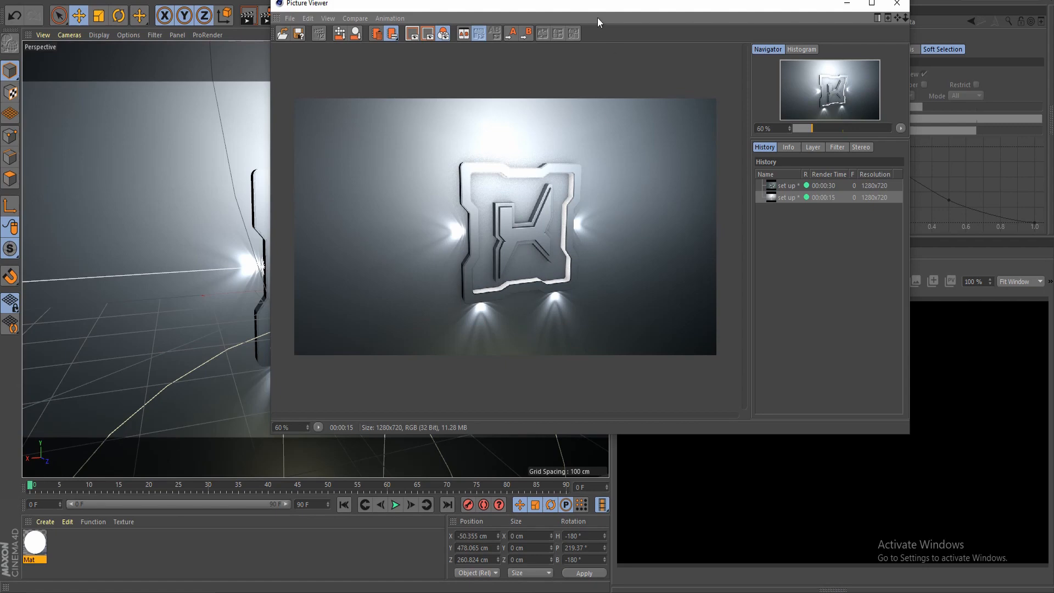
pyautogui.moveTo(586, 7); pyautogui.dragTo(540, 22)
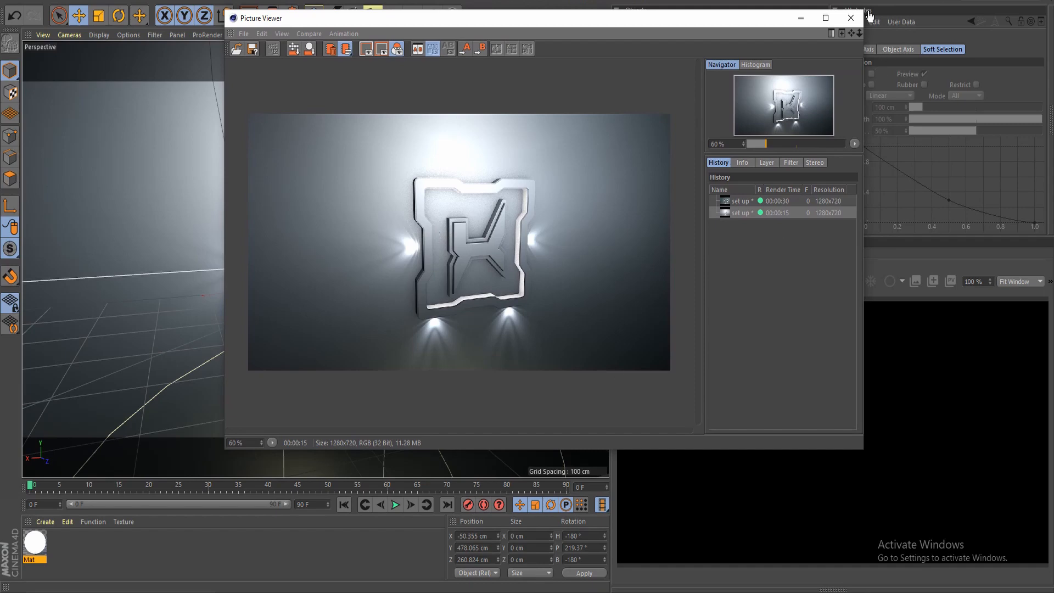
pyautogui.click(850, 18)
# - Leave the camera view, tilt the highlight light to a pitch of about 236°, move it farther from the wall, and deselect it
pyautogui.click(743, 49)
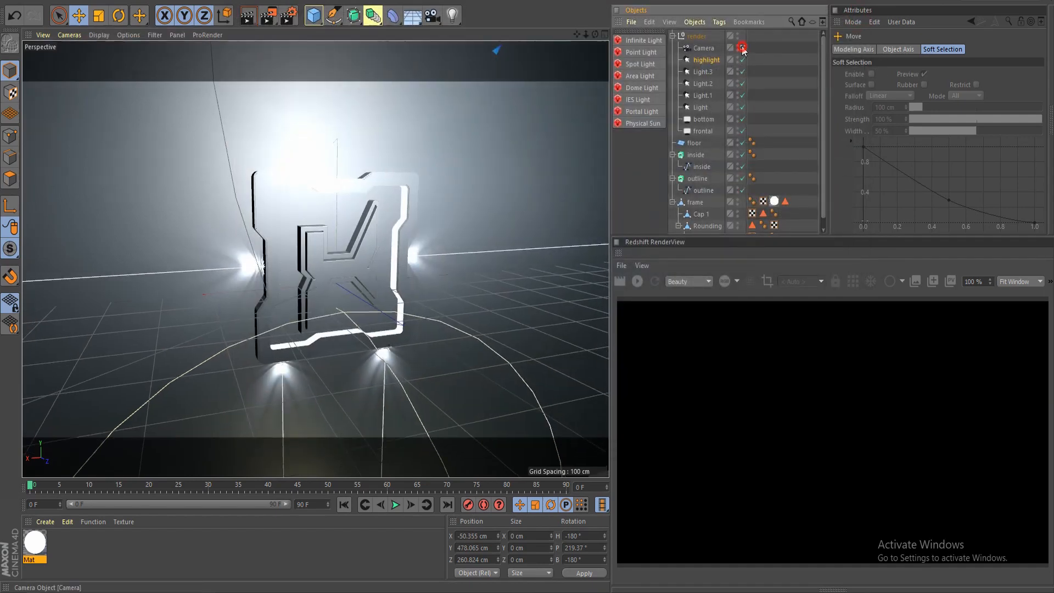
pyautogui.scroll(2, 447, 210)
pyautogui.keyDown('alt'); pyautogui.moveTo(447, 210); pyautogui.dragTo(538, 154); pyautogui.keyUp('alt')
pyautogui.press('r')
pyautogui.press('e')
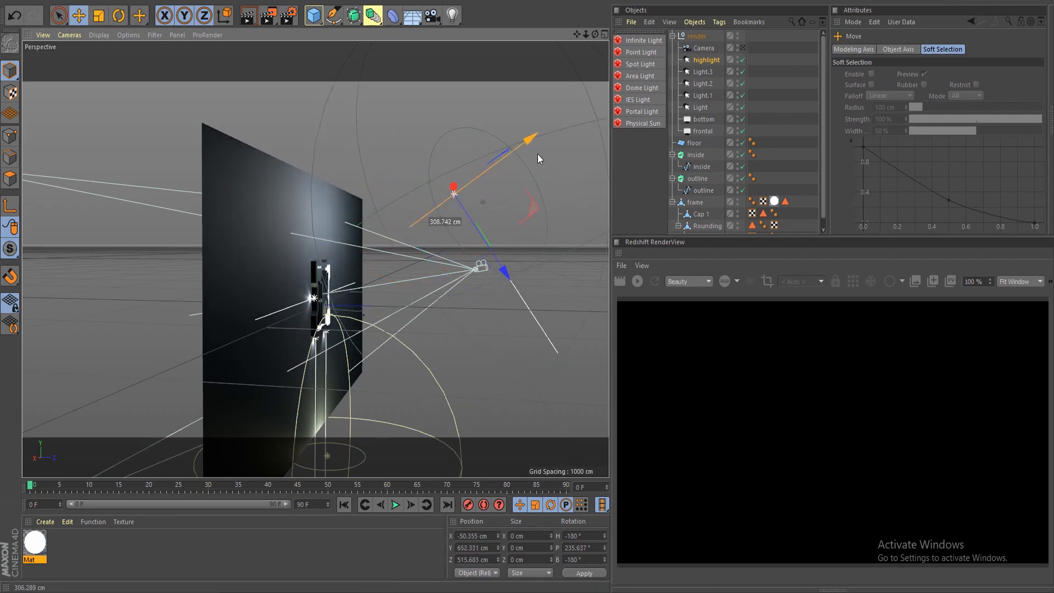
pyautogui.press('r')
pyautogui.press('e')
pyautogui.moveTo(539, 219); pyautogui.dragTo(509, 236)
pyautogui.keyDown('alt'); pyautogui.moveTo(494, 242); pyautogui.dragTo(519, 250); pyautogui.keyUp('alt')
pyautogui.keyDown('alt'); pyautogui.moveTo(436, 301); pyautogui.dragTo(287, 375); pyautogui.keyUp('alt')
pyautogui.keyDown('alt'); pyautogui.moveTo(287, 379); pyautogui.dragTo(444, 299, button='middle'); pyautogui.keyUp('alt')
pyautogui.keyDown('alt'); pyautogui.moveTo(444, 300); pyautogui.dragTo(281, 383, button='right'); pyautogui.keyUp('alt')
pyautogui.click(289, 353)
# - Create a new material named floor and apply it to the floor plane behind the logo
pyautogui.scroll(8, 409, 265)
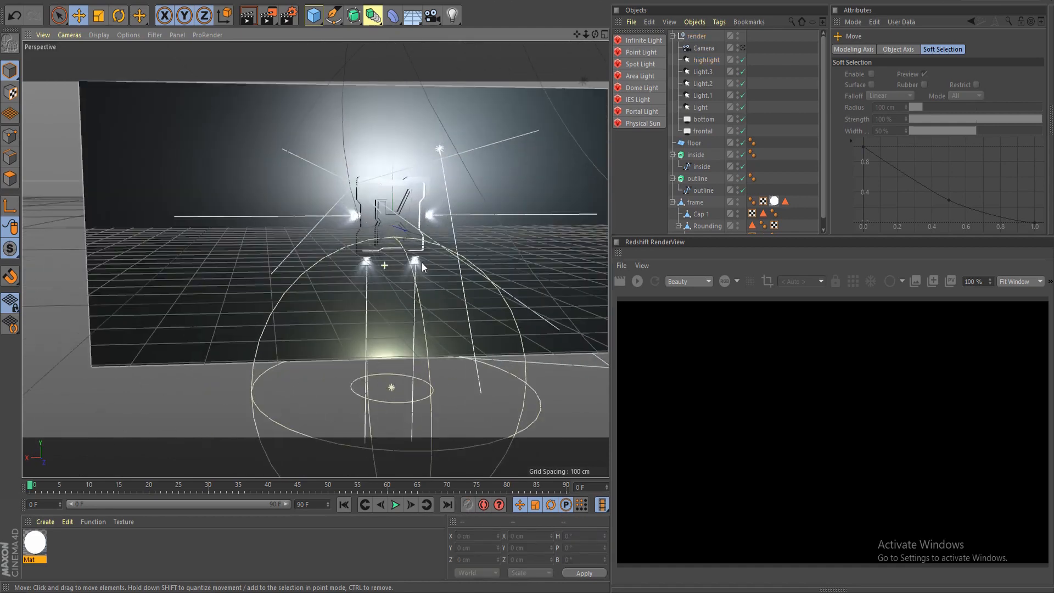
pyautogui.moveTo(409, 269)
pyautogui.keyDown('alt'); pyautogui.mouseDown()
pyautogui.moveTo(334, 204)
pyautogui.moveTo(245, 263)
pyautogui.moveTo(358, 283)
pyautogui.moveTo(353, 354)
pyautogui.moveTo(420, 288)
pyautogui.moveTo(377, 315)
pyautogui.moveTo(400, 275)
pyautogui.mouseUp(); pyautogui.keyUp('alt')
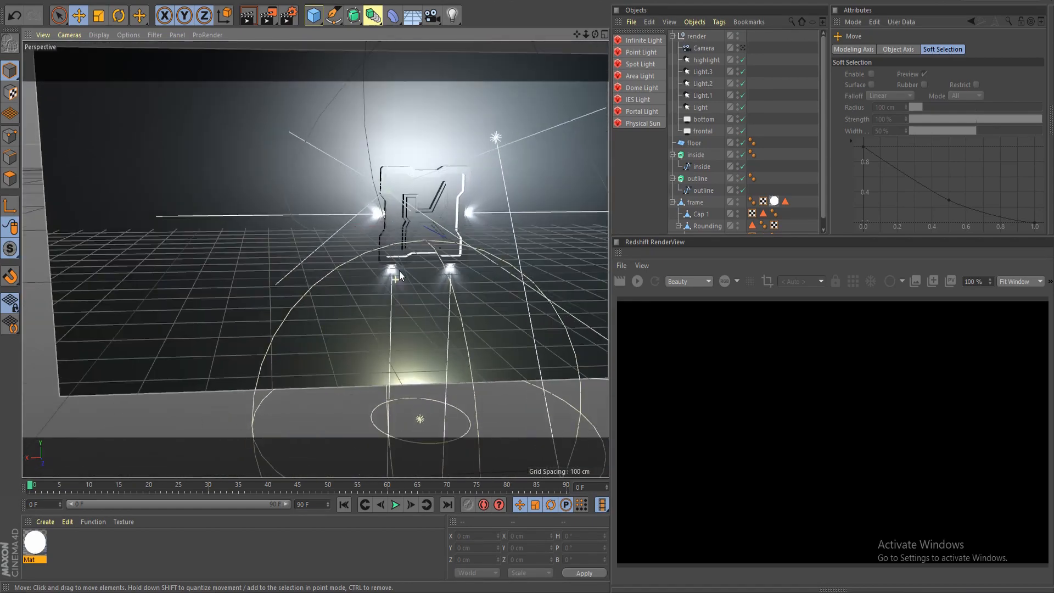
pyautogui.doubleClick(65, 542)
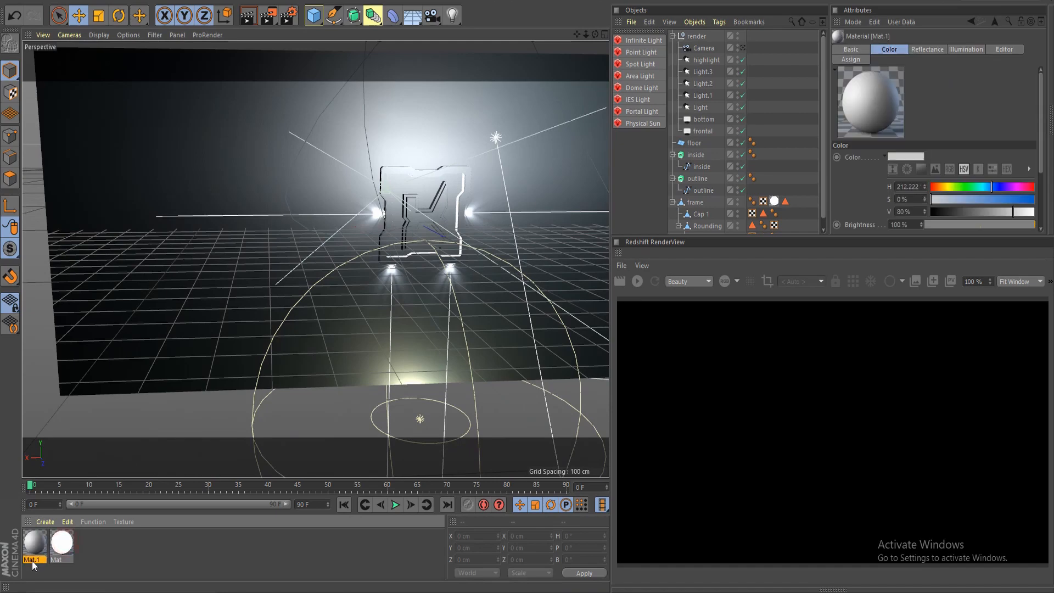
pyautogui.doubleClick(33, 559)
pyautogui.write('floor')
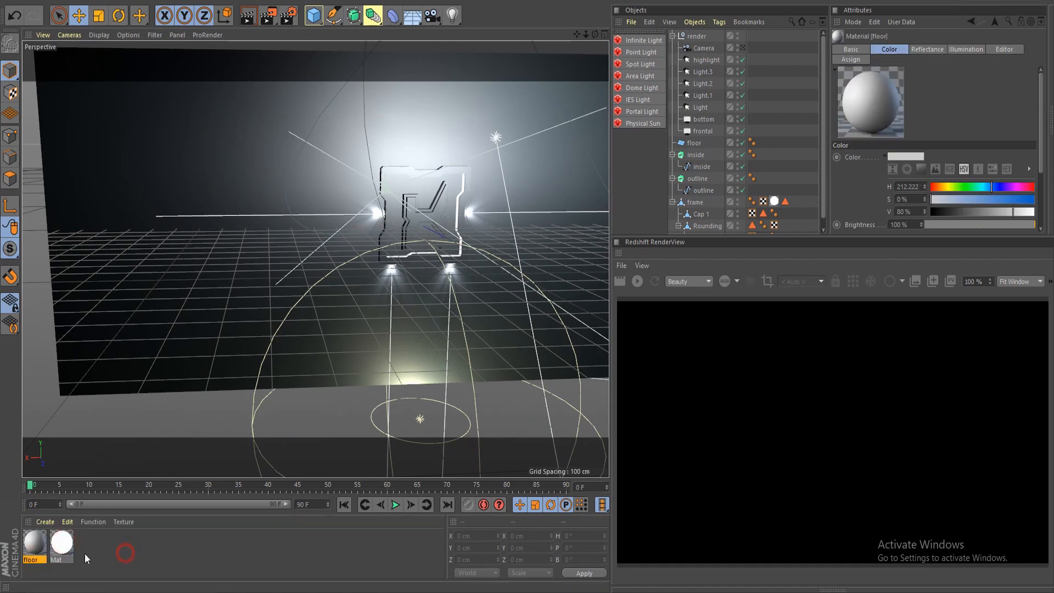
pyautogui.moveTo(35, 542); pyautogui.dragTo(216, 309)
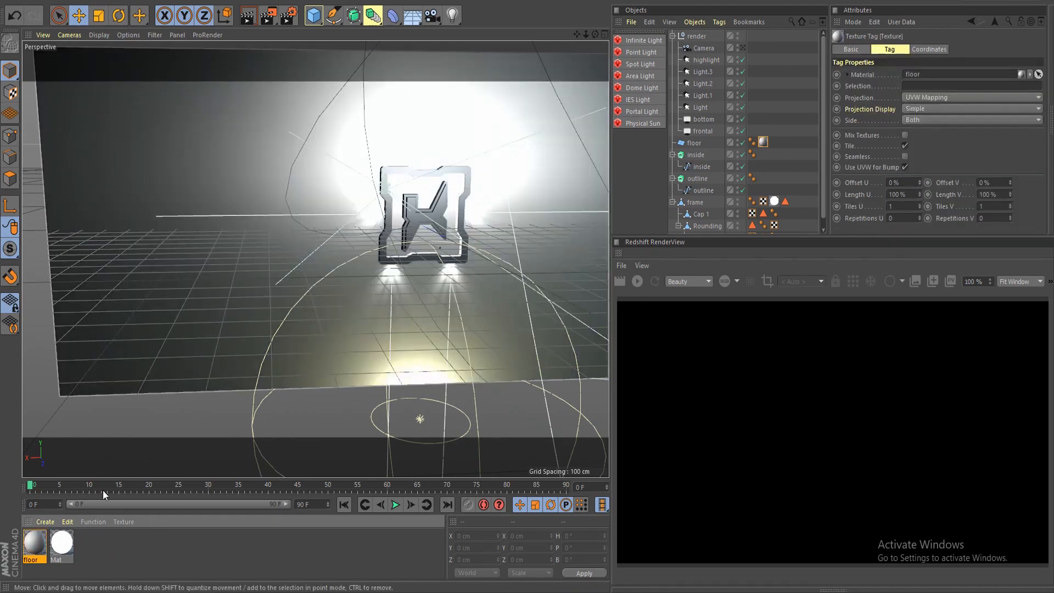
# - Add a Gradient shader as the floor material's color texture and open the shader's properties
pyautogui.doubleClick(33, 542)
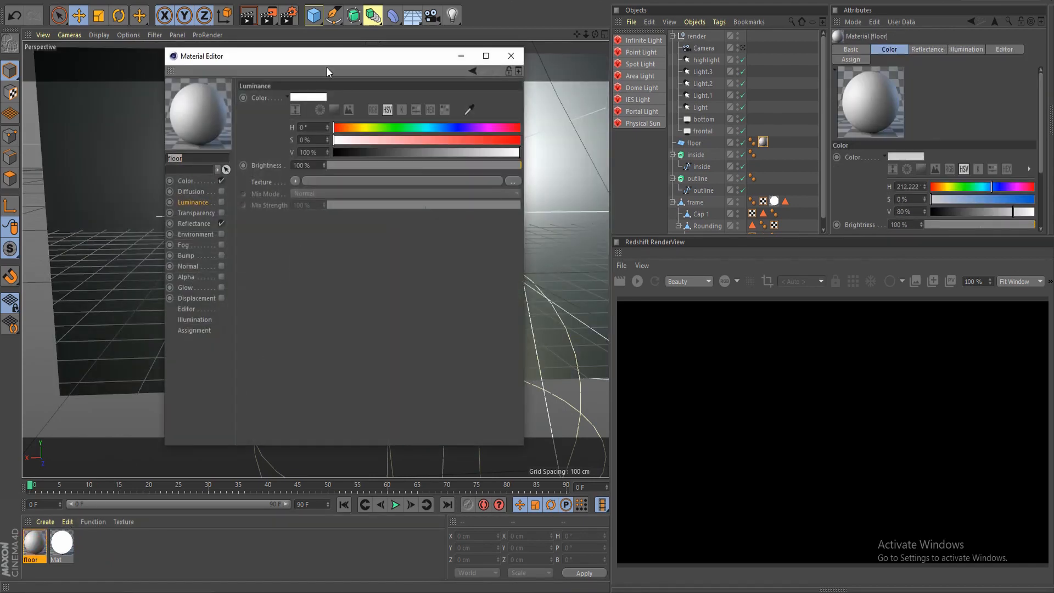
pyautogui.moveTo(329, 56); pyautogui.dragTo(333, 91)
pyautogui.click(189, 215)
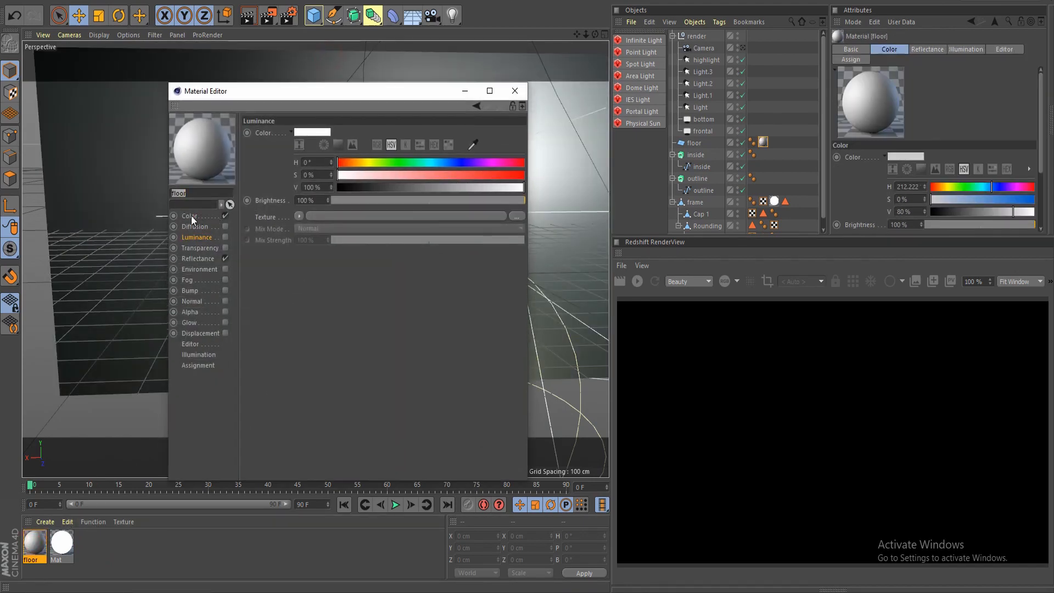
pyautogui.click(302, 216)
pyautogui.click(353, 358)
pyautogui.click(357, 216)
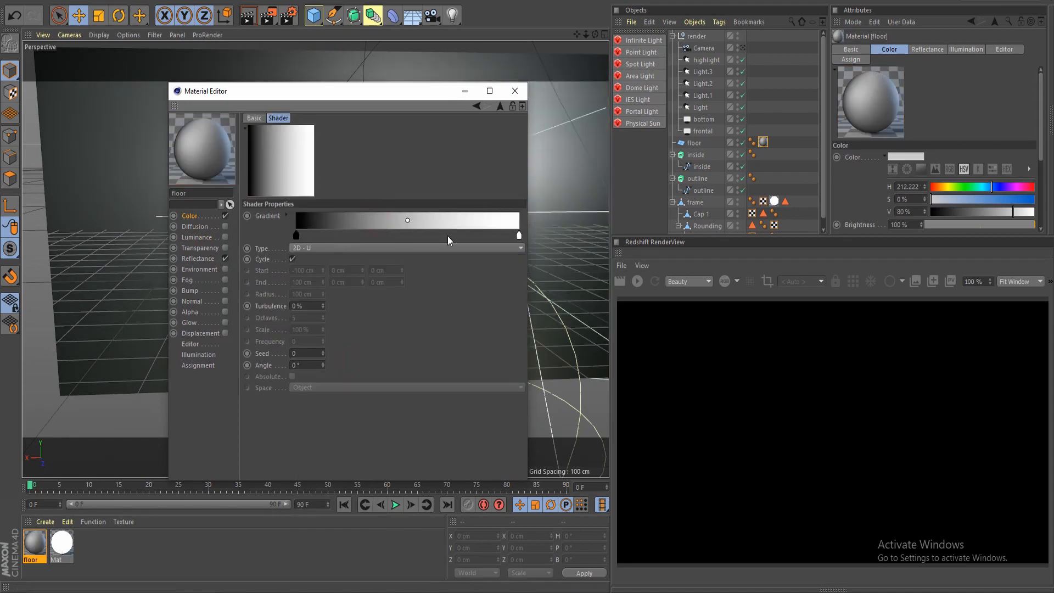
# - Change the gradient's black starting knot to a bright, saturated blue with a hue of about 226°
pyautogui.click(297, 236)
pyautogui.doubleClick(297, 236)
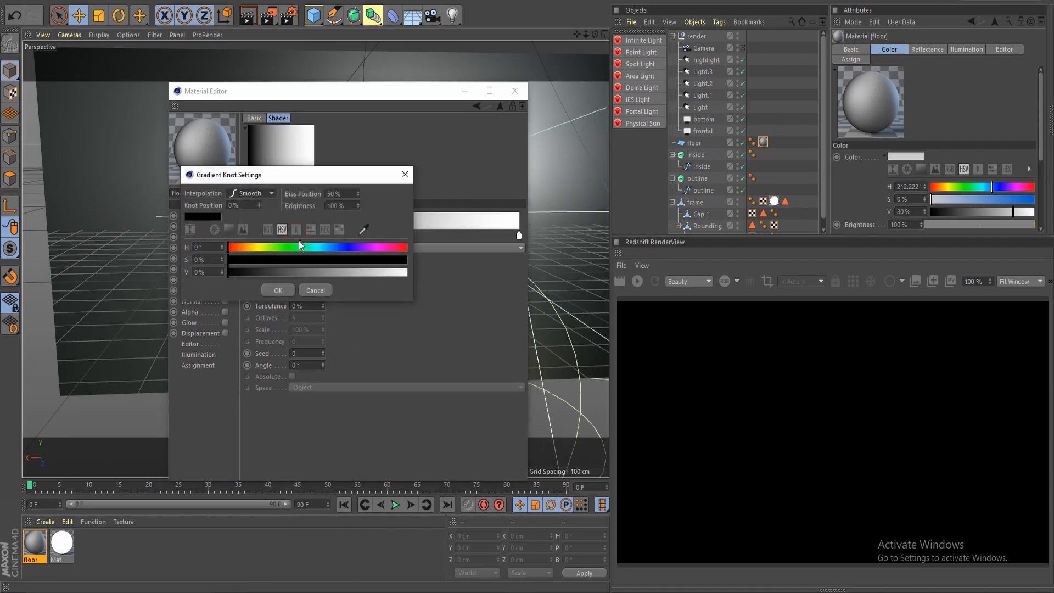
pyautogui.click(340, 247)
pyautogui.moveTo(382, 260); pyautogui.dragTo(411, 277)
pyautogui.click(284, 291)
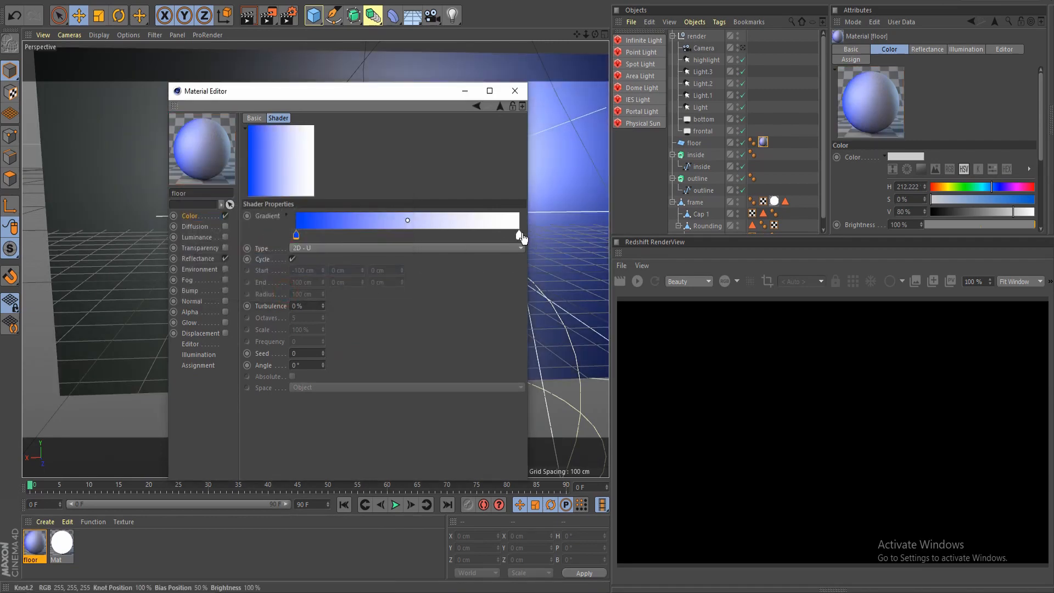
# - Replace the gradient's white knot with a copy of the blue knot at 100% and set its saturation to about 81%
pyautogui.click(303, 236)
pyautogui.moveTo(304, 237); pyautogui.dragTo(503, 258)
pyautogui.click(471, 236)
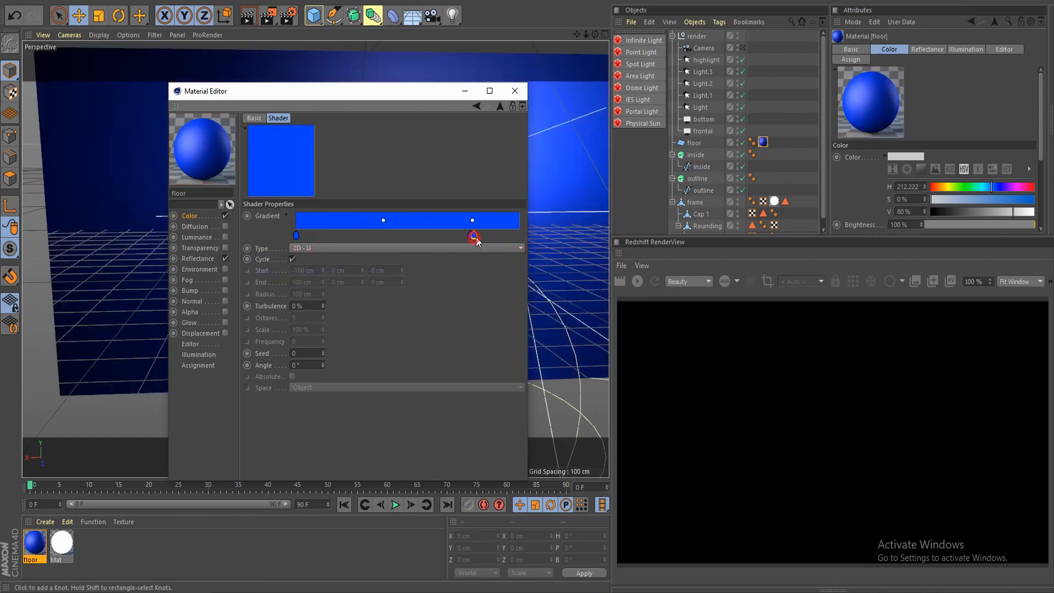
pyautogui.moveTo(471, 236); pyautogui.dragTo(522, 236)
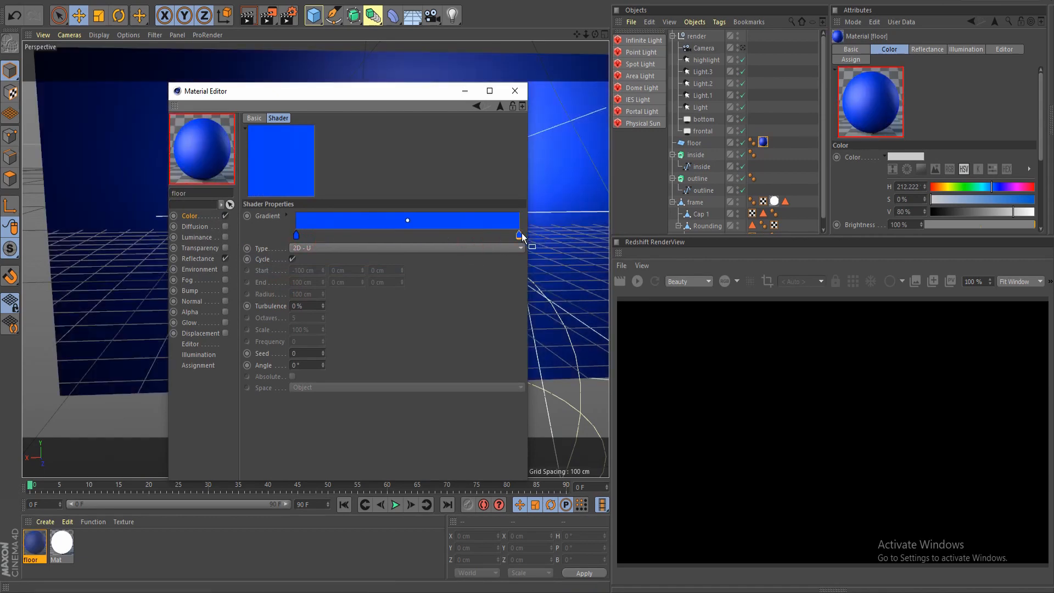
pyautogui.doubleClick(519, 236)
pyautogui.click(599, 261)
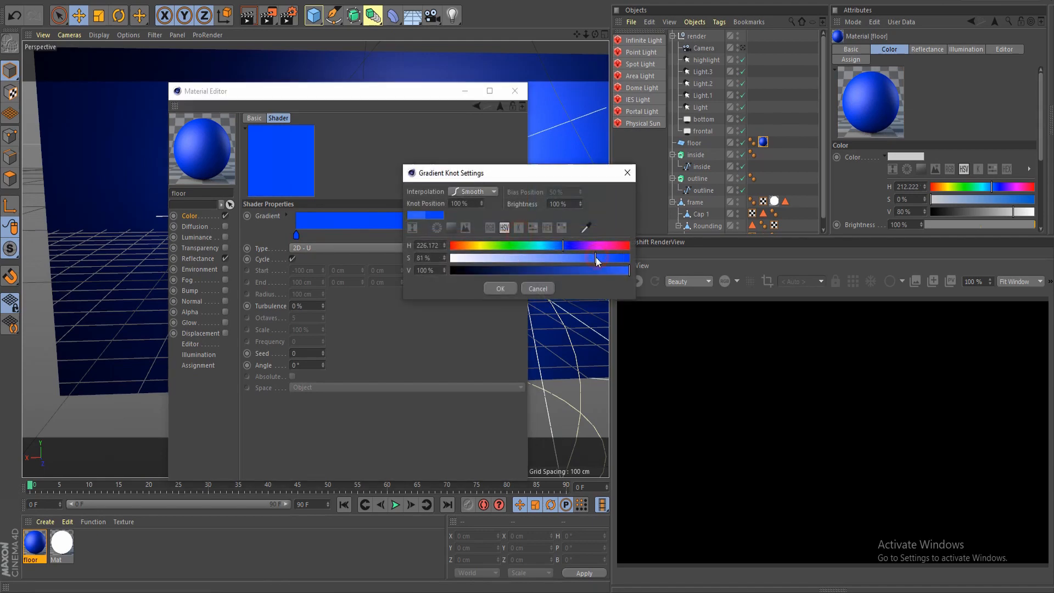
pyautogui.click(501, 288)
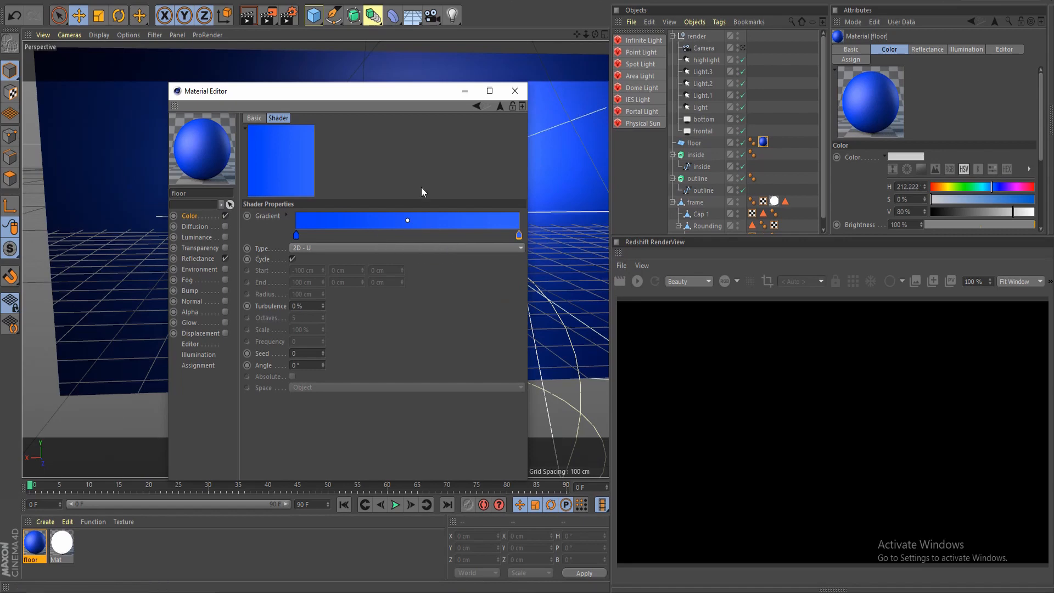
# - Set the gradient type to 2D - V and open the floor material's reflectance settings
pyautogui.click(341, 248)
pyautogui.click(309, 272)
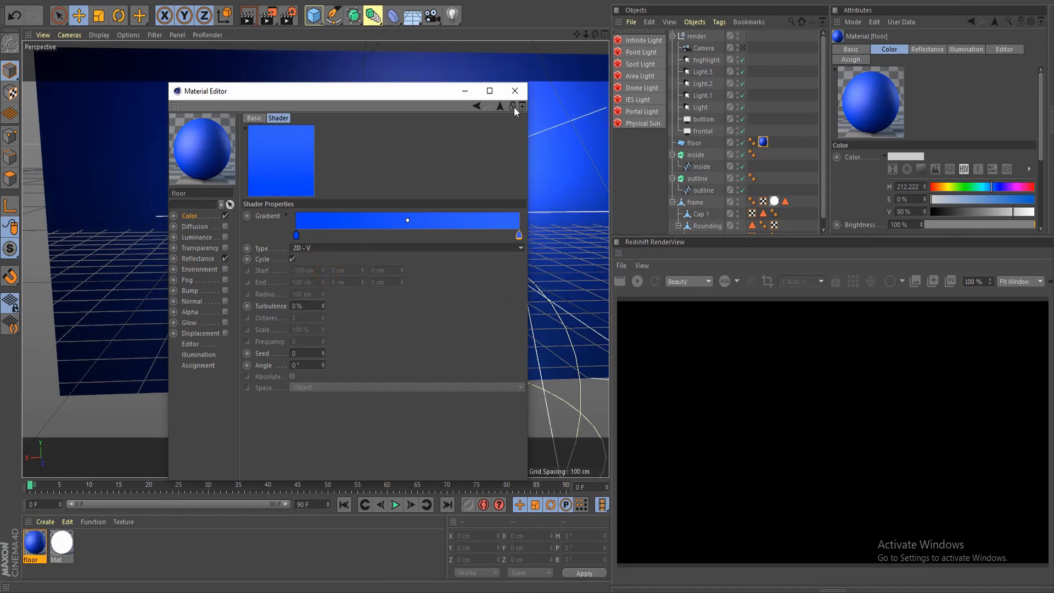
pyautogui.moveTo(332, 94); pyautogui.dragTo(390, 115)
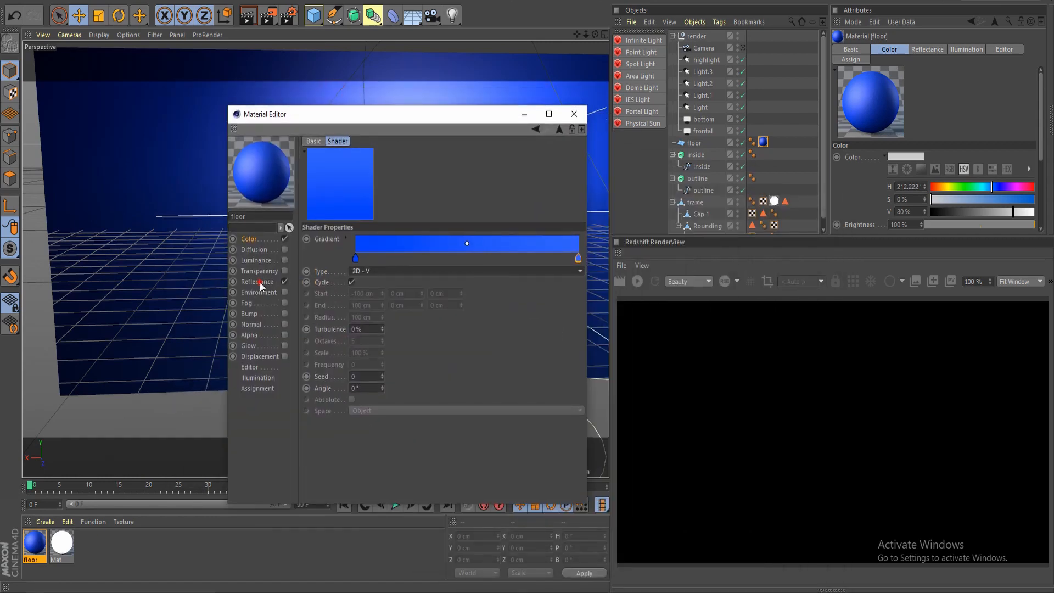
pyautogui.click(258, 282)
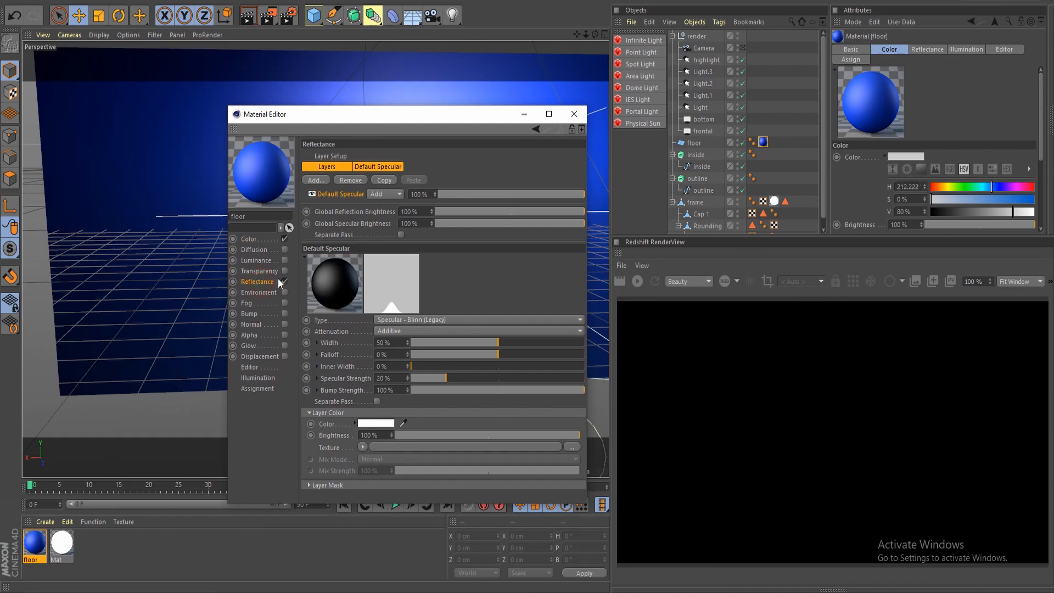
# - Replace the floor material's Default Specular layer with a GGX reflectance layer and set its attenuation to Additive
pyautogui.click(341, 181)
pyautogui.click(325, 180)
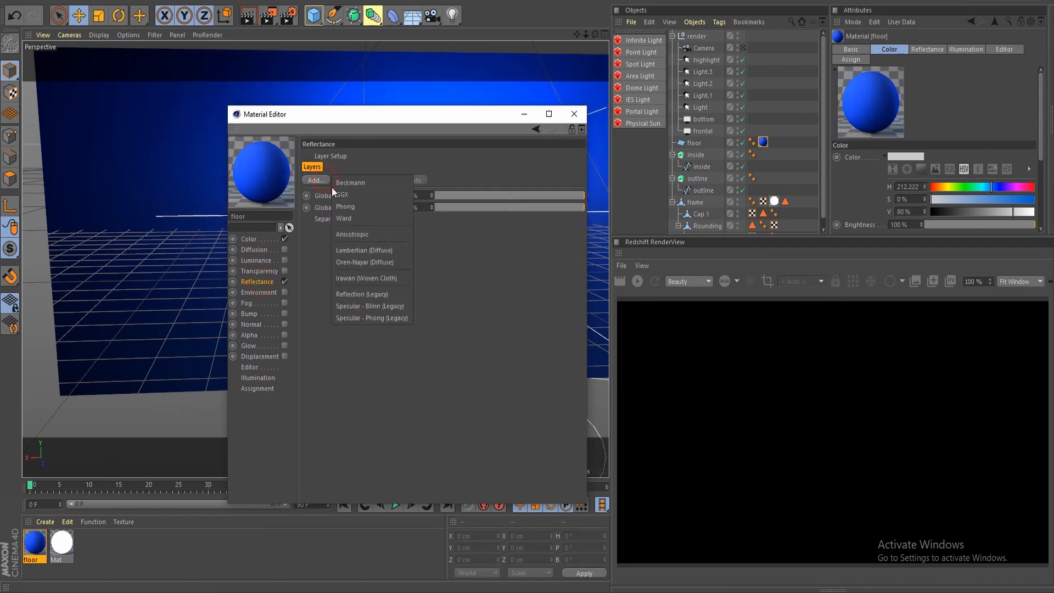
pyautogui.click(387, 194)
pyautogui.click(412, 329)
pyautogui.click(421, 365)
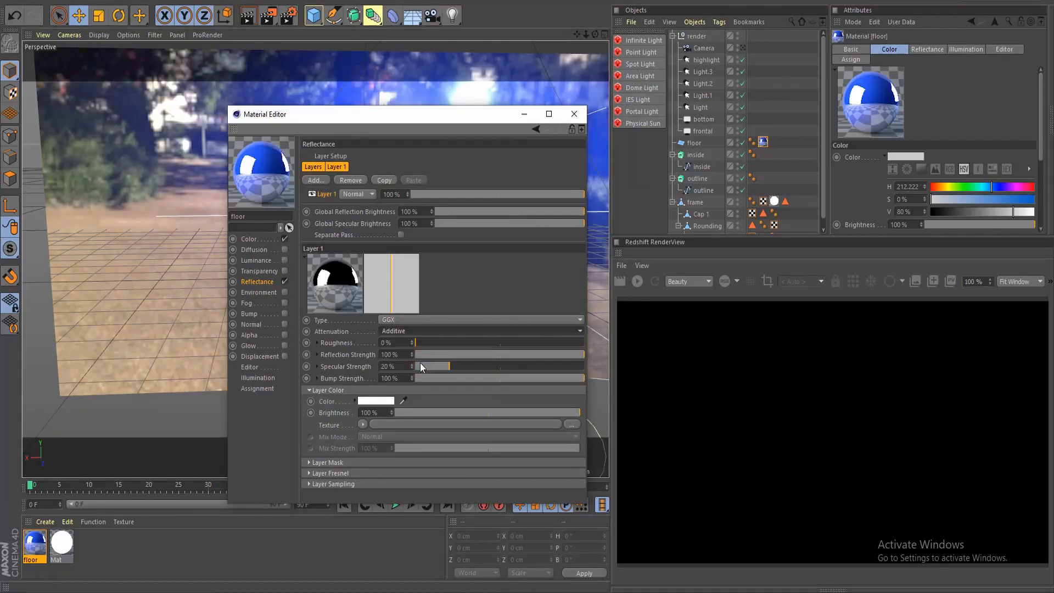
# - Set the GGX layer's roughness to 10% and its layer opacity to 30%
pyautogui.doubleClick(399, 342)
pyautogui.write('10')
pyautogui.press('Return')
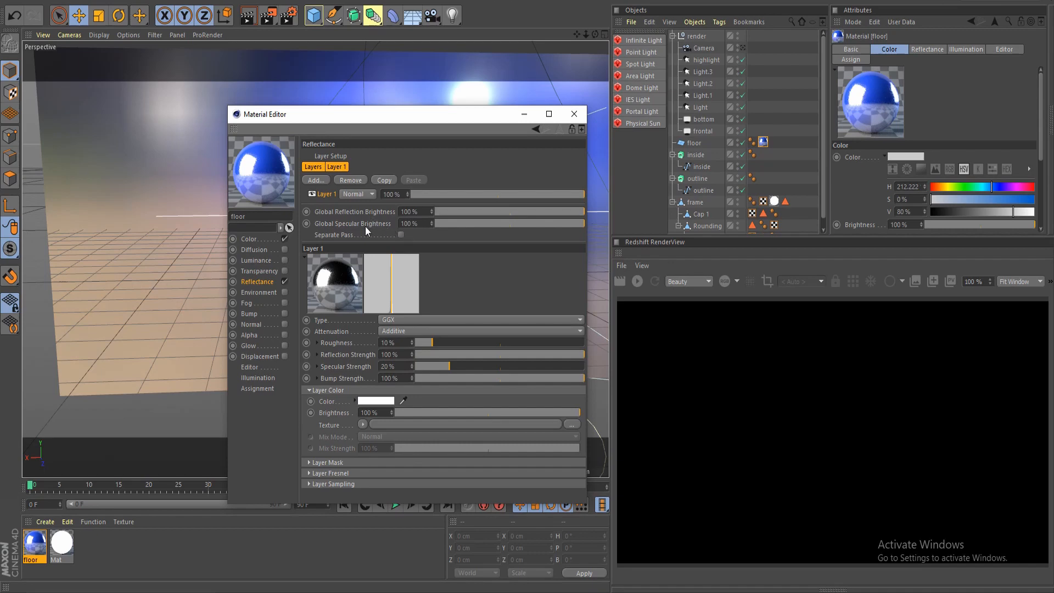
pyautogui.click(400, 193)
pyautogui.write('30')
# - Set the floor material's global reflection brightness to 10% and global specular brightness to 15%
pyautogui.click(424, 212)
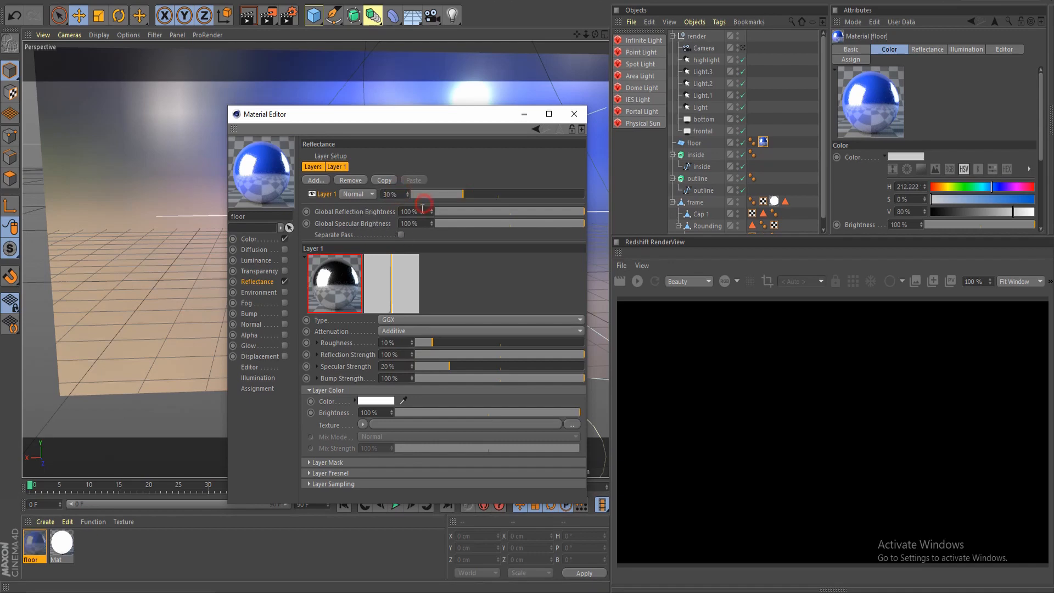
pyautogui.write('10')
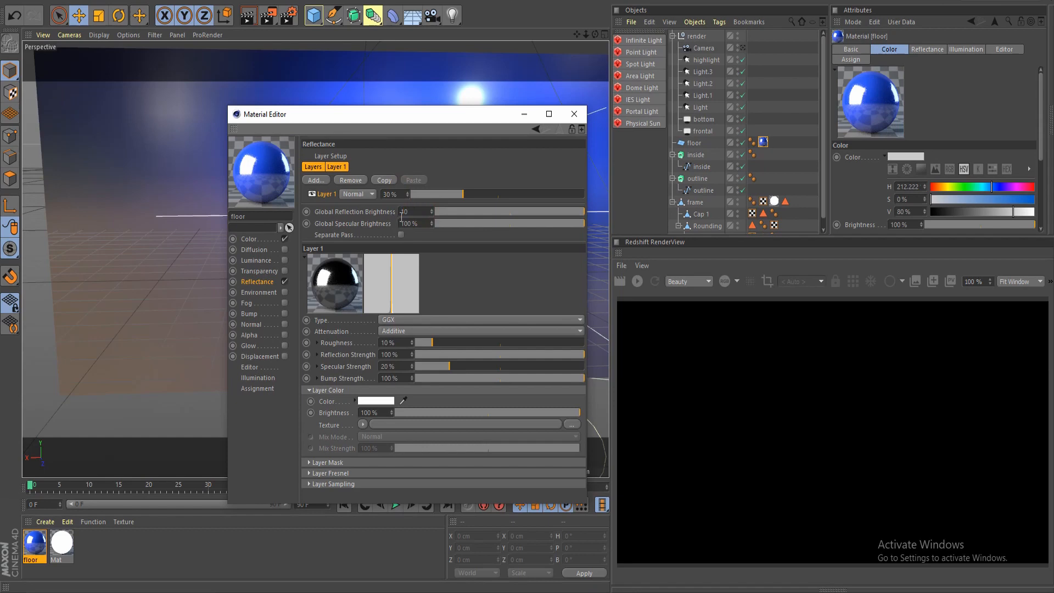
pyautogui.click(395, 222)
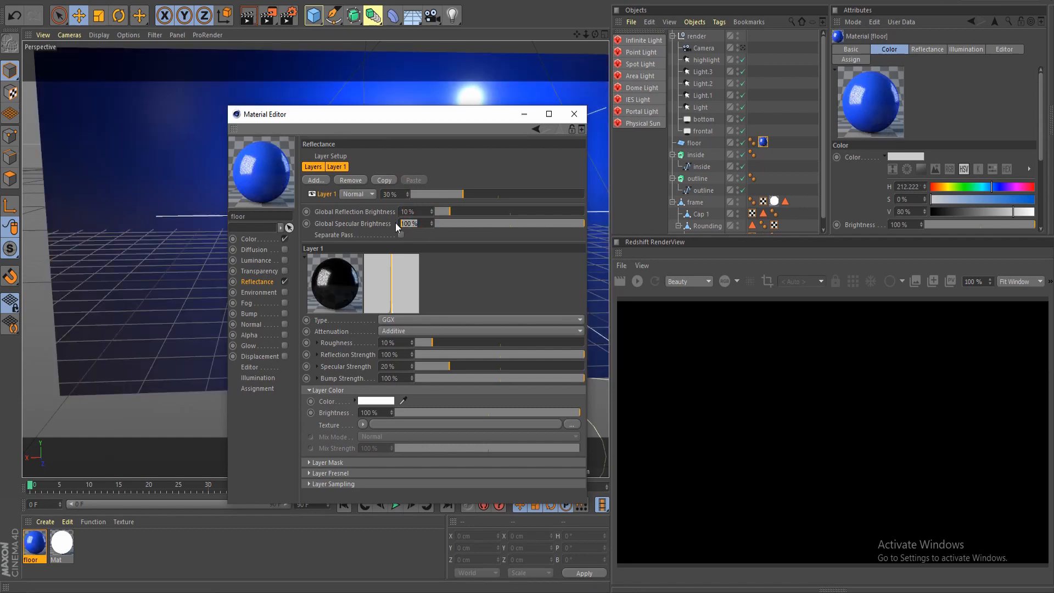
pyautogui.write('15')
pyautogui.click(425, 211)
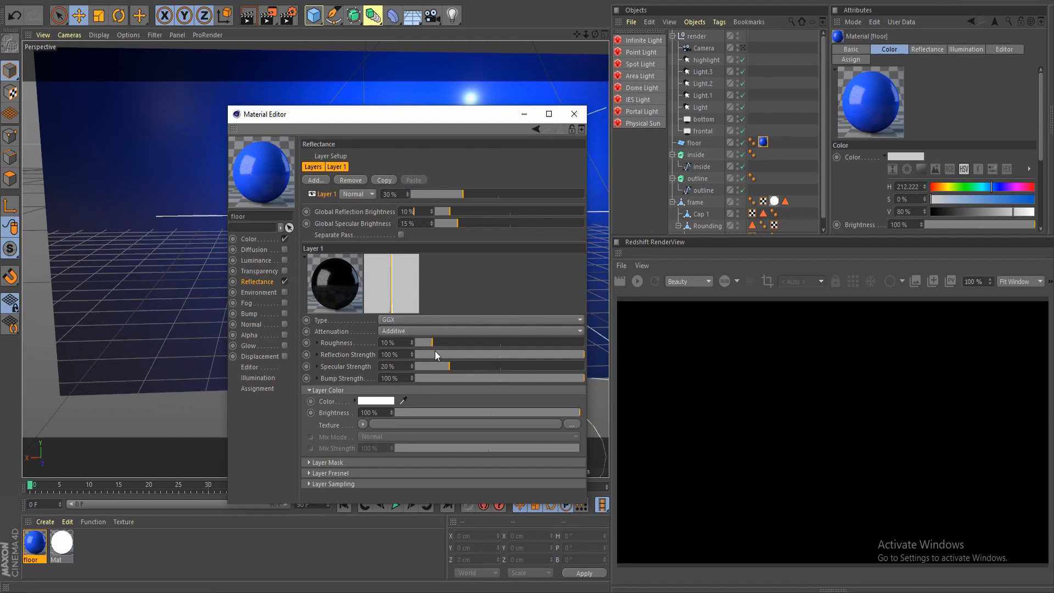
# - Add a Noise shader as the GGX layer's bump strength texture and set its noise type to Electric
pyautogui.click(317, 378)
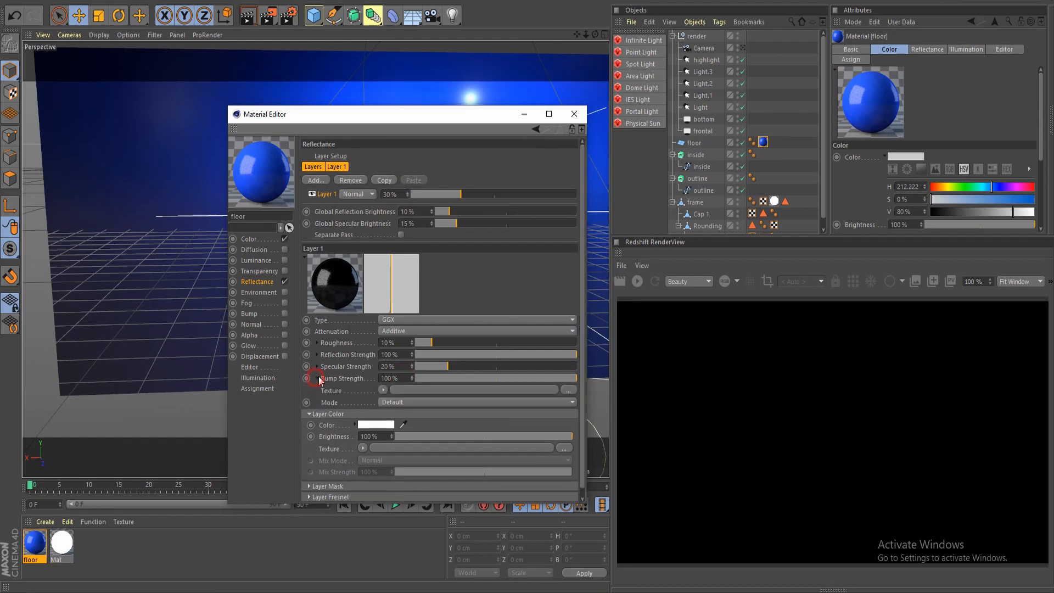
pyautogui.click(383, 390)
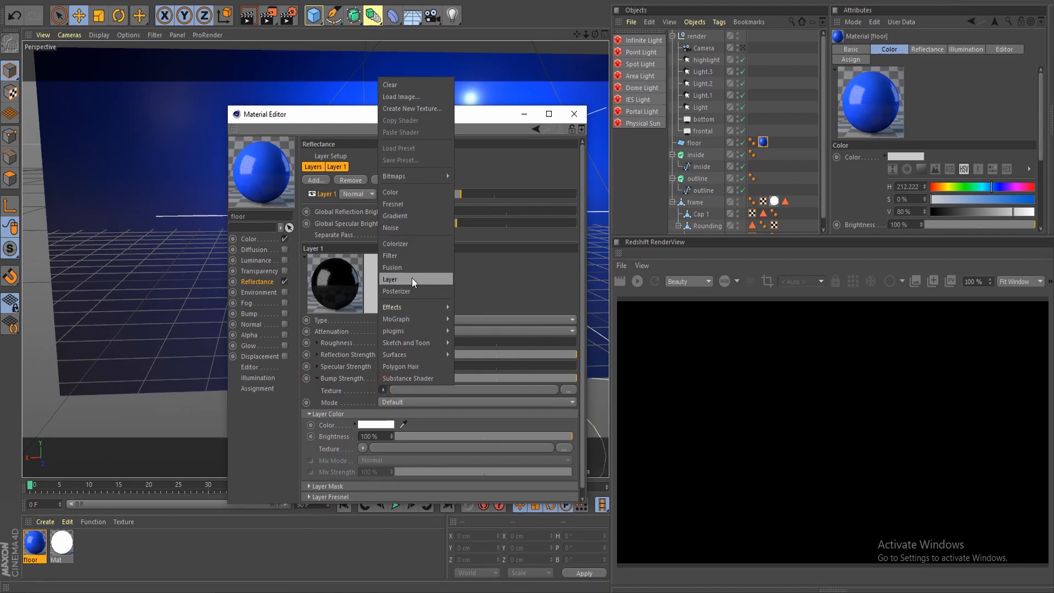
pyautogui.click(416, 226)
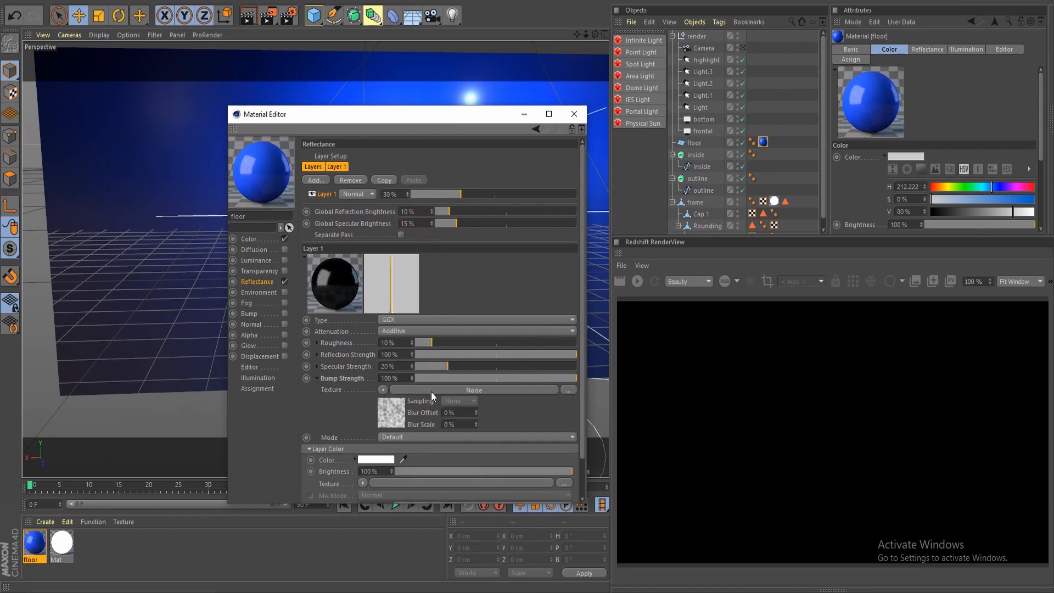
pyautogui.click(430, 390)
pyautogui.click(408, 273)
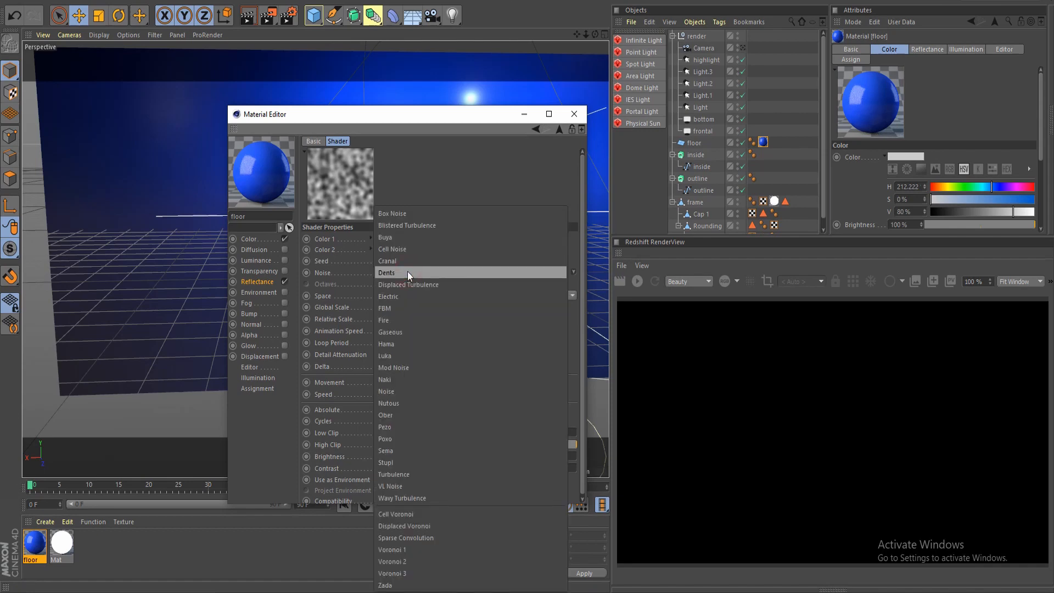
pyautogui.click(407, 296)
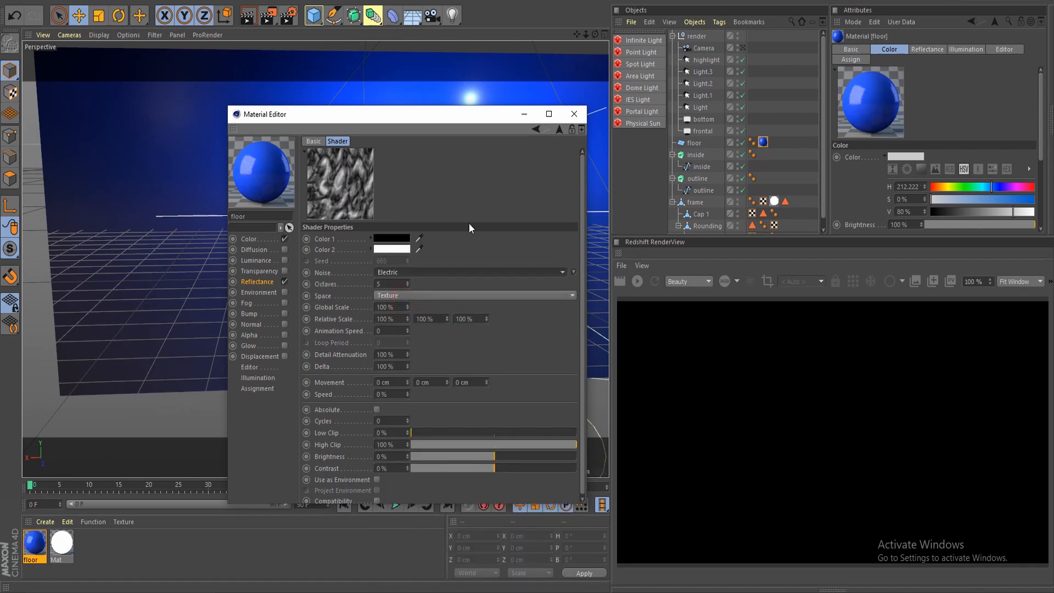
pyautogui.click(535, 131)
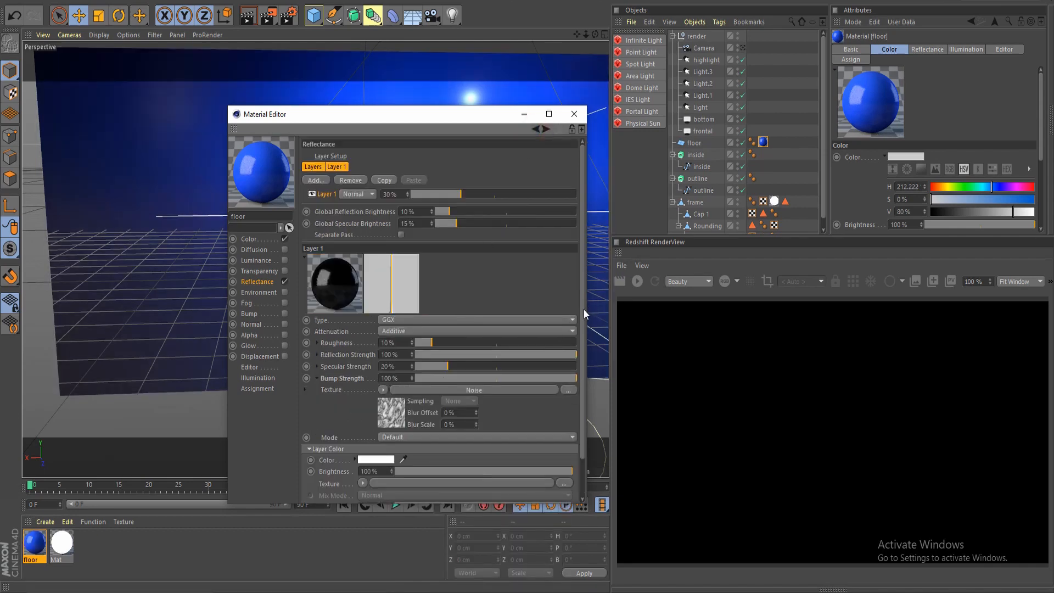
# - Set the layer's bump mode to Custom Bump Map, copy the Noise shader into its custom texture and set the strength to 5%
pyautogui.scroll(-2, 452, 408)
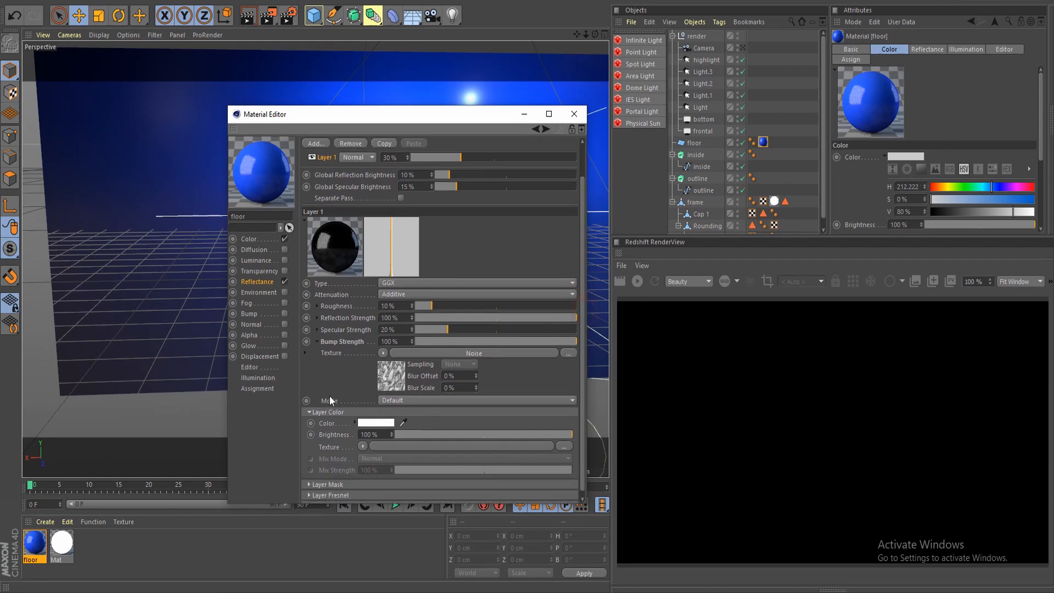
pyautogui.click(415, 399)
pyautogui.click(437, 428)
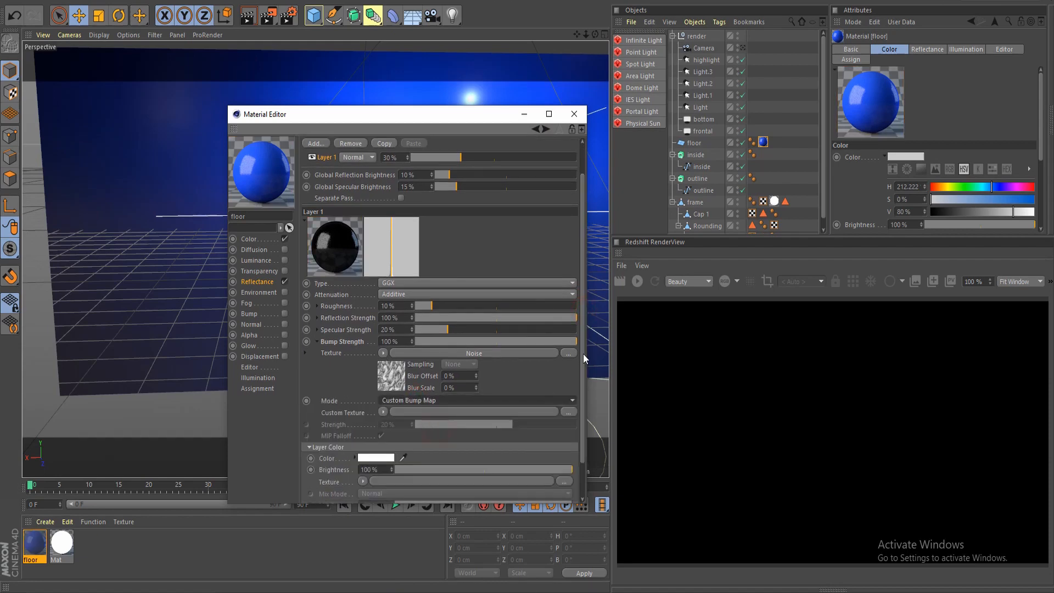
pyautogui.moveTo(393, 381); pyautogui.dragTo(383, 411)
pyautogui.moveTo(396, 458); pyautogui.dragTo(374, 460)
pyautogui.write('5')
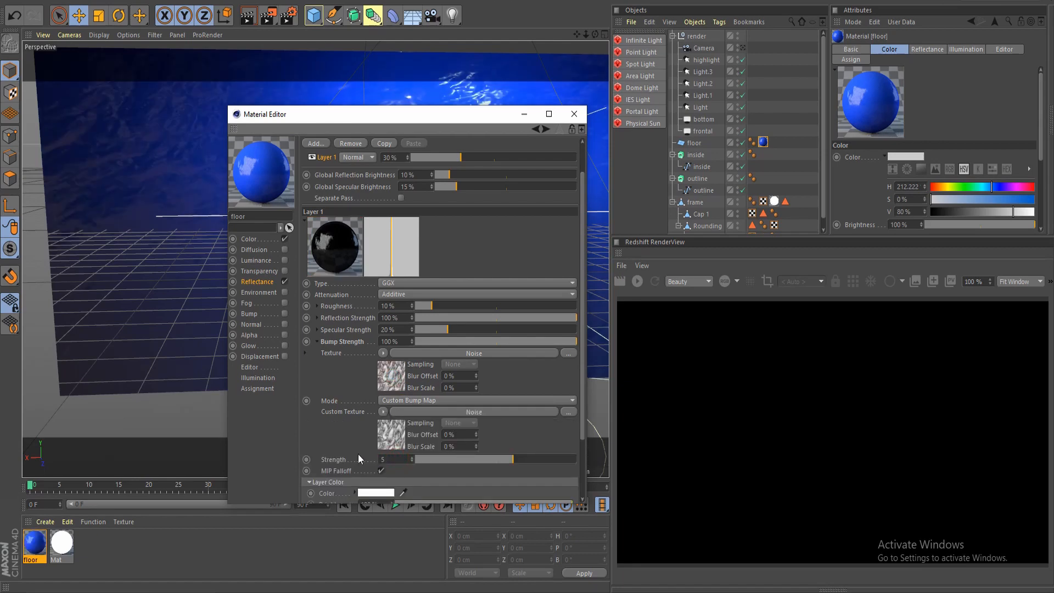
pyautogui.click(351, 377)
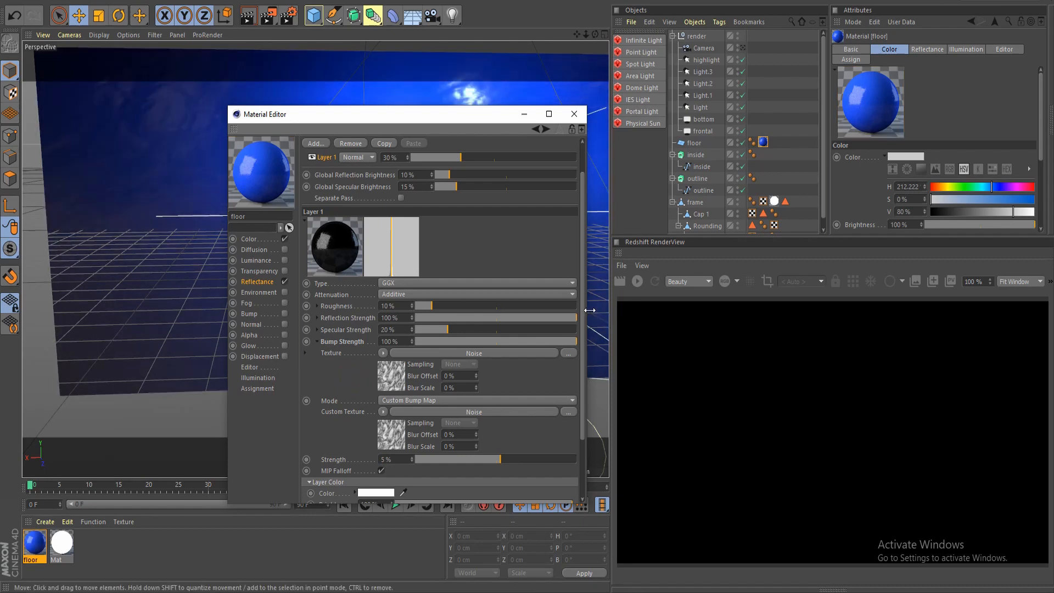
# - Add a Fresnel shader as the GGX layer's roughness texture
pyautogui.scroll(-3, 585, 370)
pyautogui.scroll(-1, 585, 370)
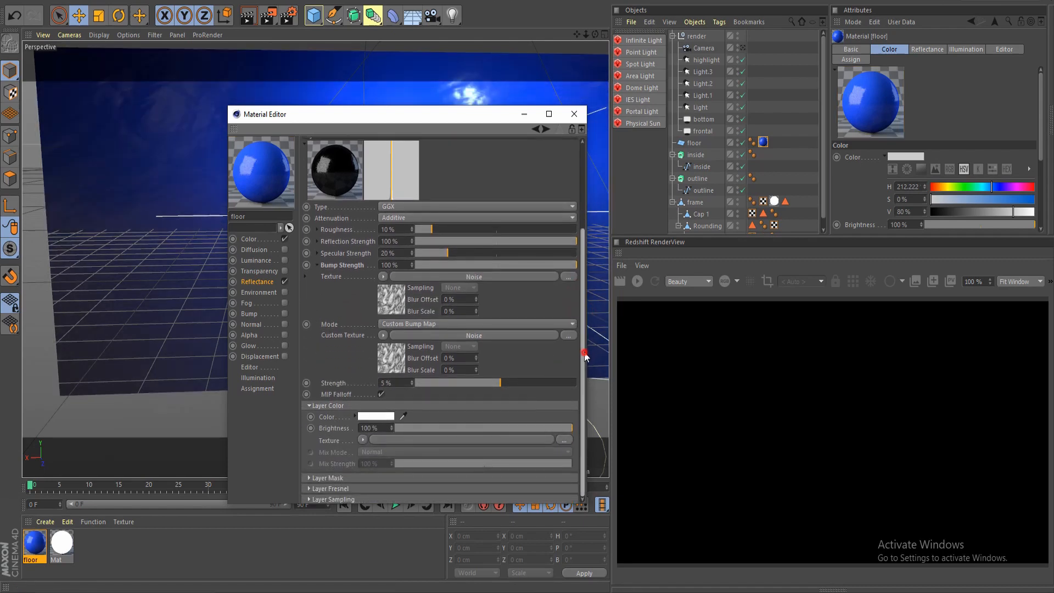
pyautogui.scroll(1, 585, 351)
pyautogui.scroll(2, 585, 334)
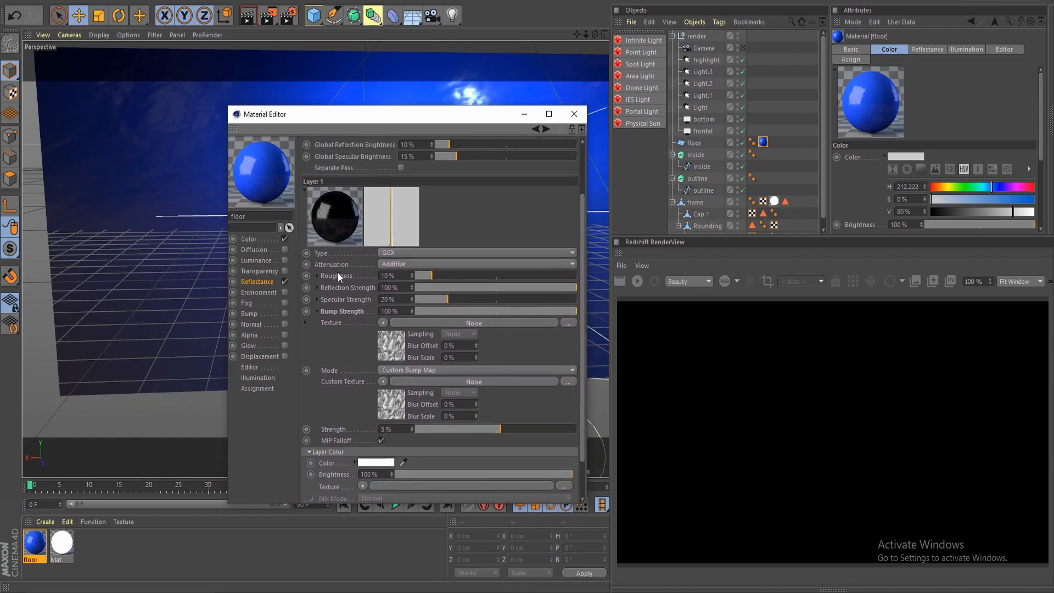
pyautogui.click(317, 275)
pyautogui.click(317, 275)
pyautogui.click(316, 275)
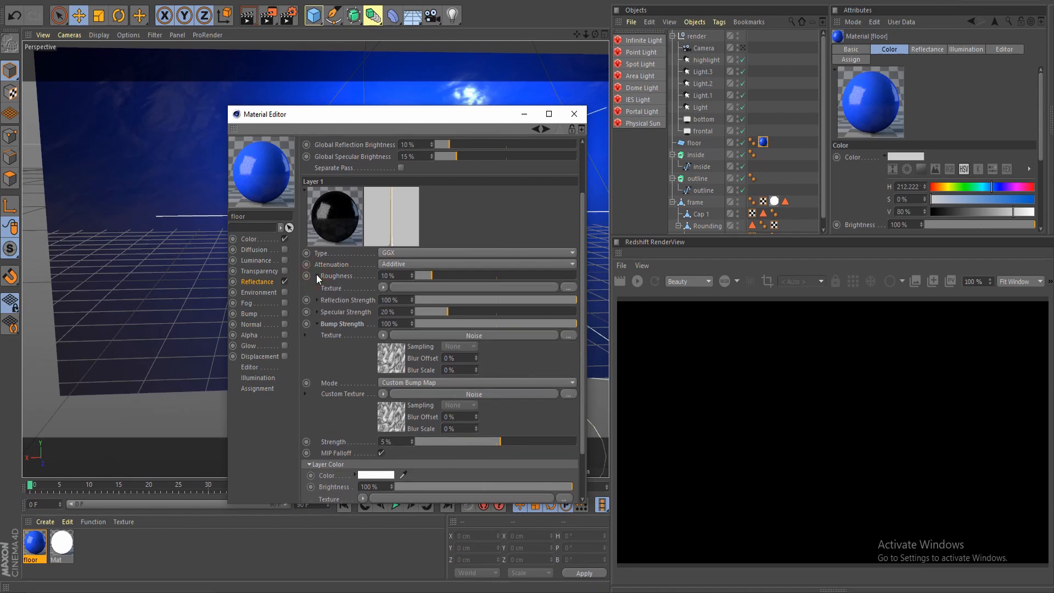
pyautogui.click(384, 291)
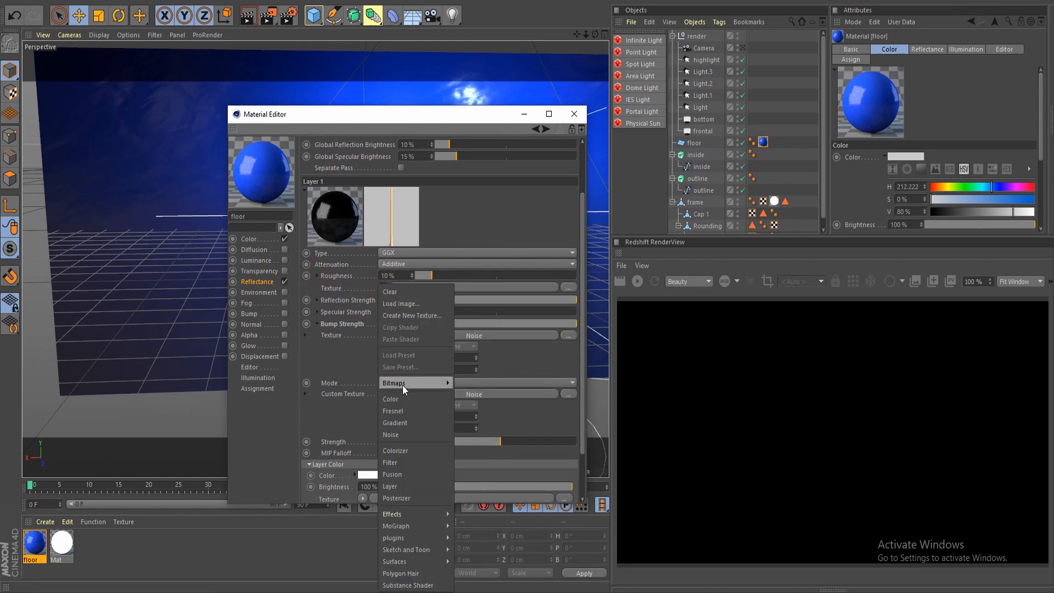
pyautogui.click(414, 408)
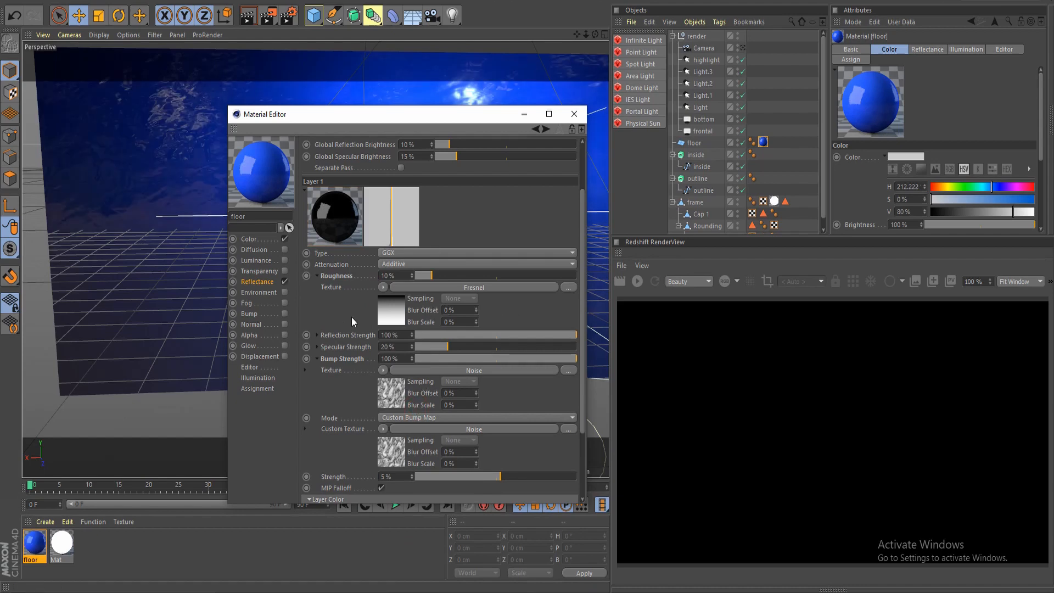
# - Enable the floor material's Bump channel with a Wood surface shader and set the bump strength to 5%
pyautogui.click(262, 313)
pyautogui.click(285, 313)
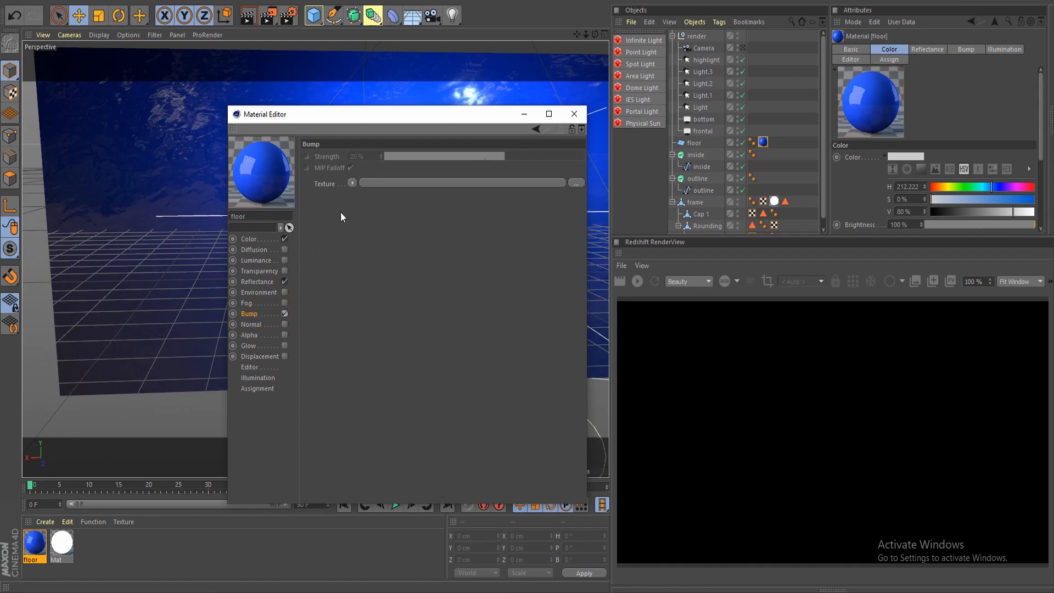
pyautogui.click(352, 183)
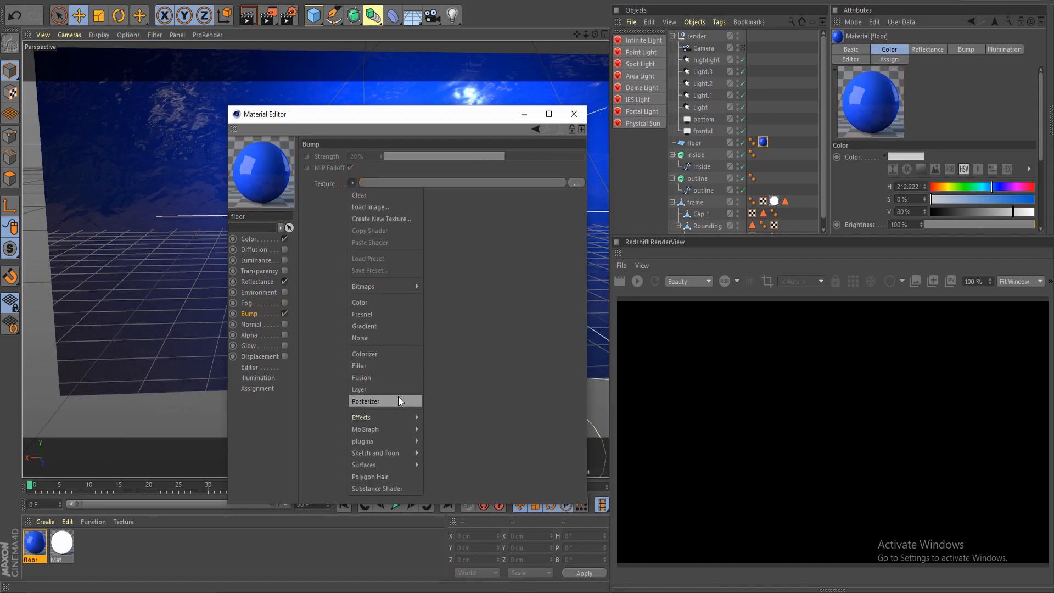
pyautogui.moveTo(399, 420)
pyautogui.moveTo(394, 441)
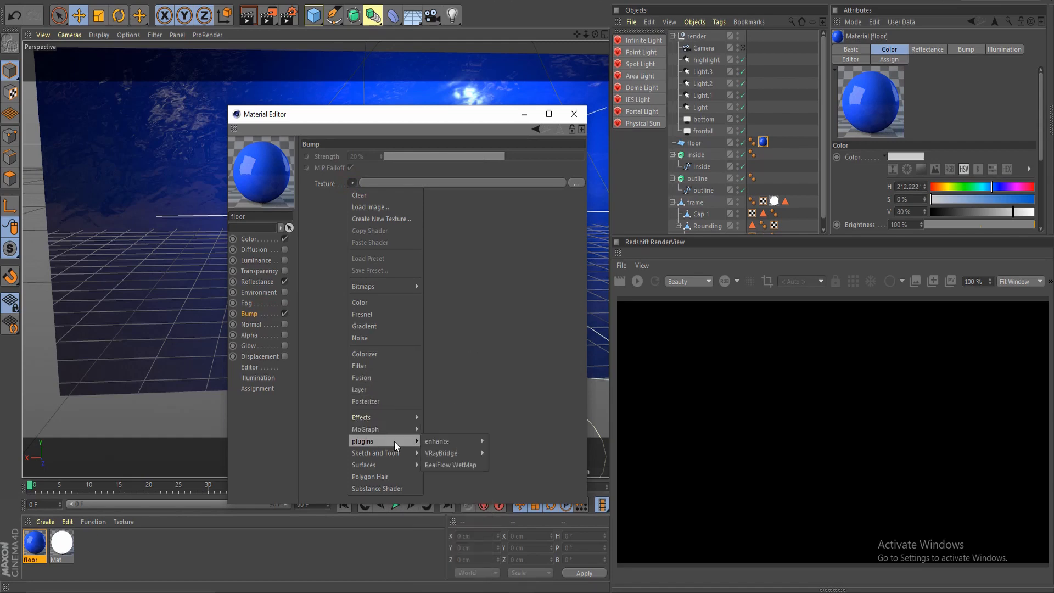
pyautogui.moveTo(396, 462)
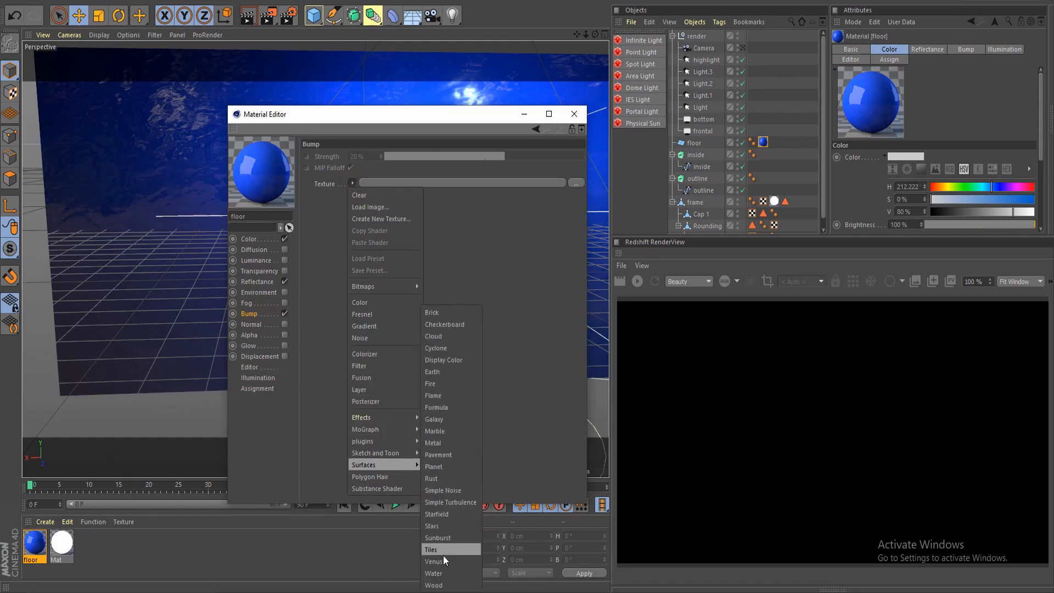
pyautogui.click(436, 584)
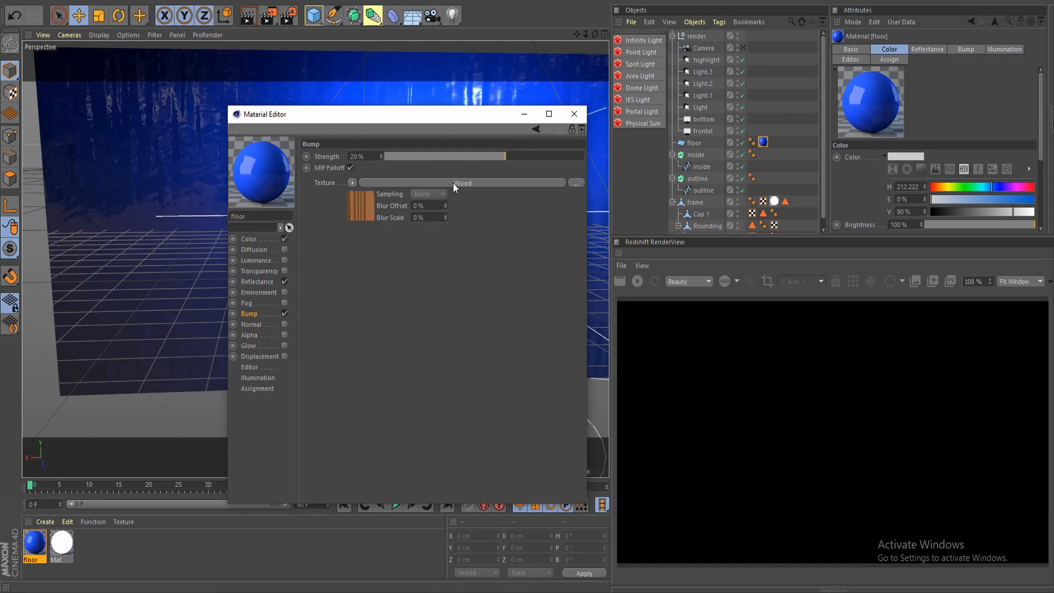
pyautogui.moveTo(373, 157); pyautogui.dragTo(317, 151)
pyautogui.write('5')
pyautogui.click(437, 243)
# - Change the first knot of the Wood shader's color gradient to white, with 0% saturation and full value
pyautogui.click(452, 184)
pyautogui.doubleClick(372, 270)
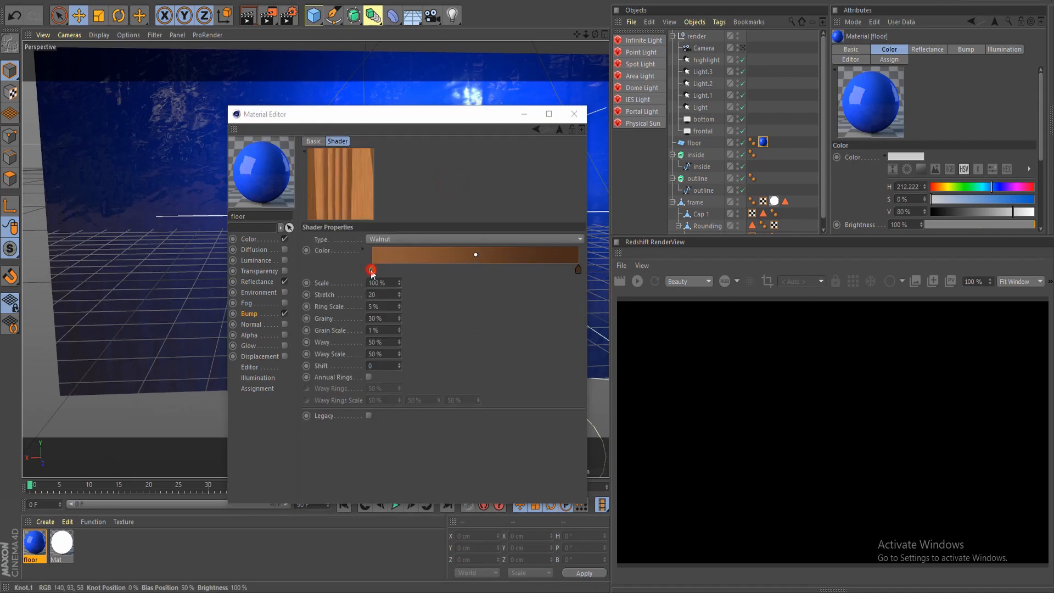
pyautogui.moveTo(403, 294); pyautogui.dragTo(302, 293)
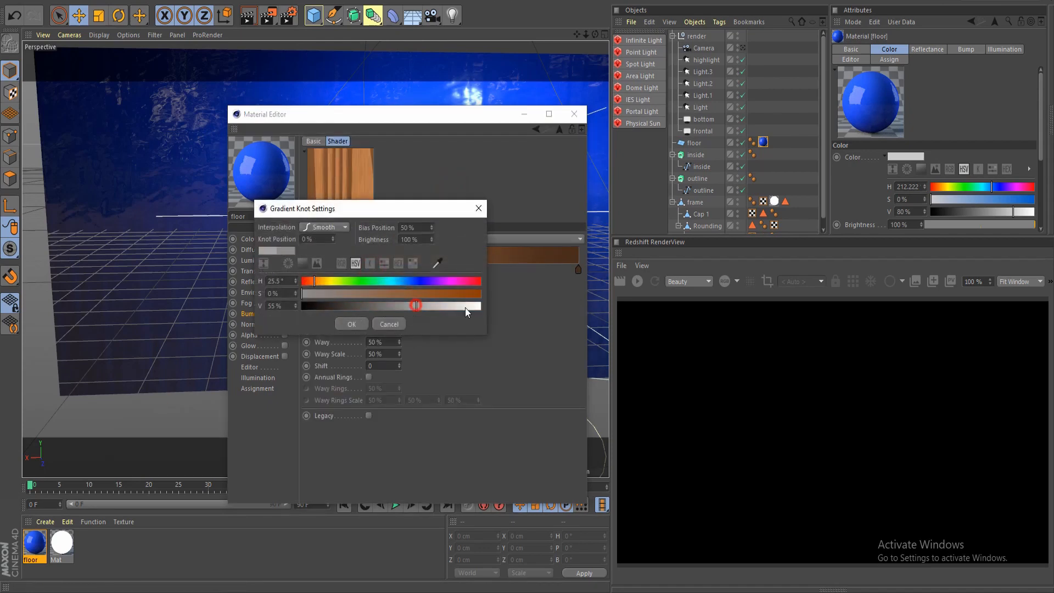
pyautogui.moveTo(416, 308); pyautogui.dragTo(482, 306)
pyautogui.click(352, 323)
# - Change the last knot of the Wood shader's color gradient to black with a value of 0%
pyautogui.doubleClick(578, 270)
pyautogui.moveTo(570, 309); pyautogui.dragTo(473, 310)
pyautogui.moveTo(630, 297); pyautogui.dragTo(692, 297)
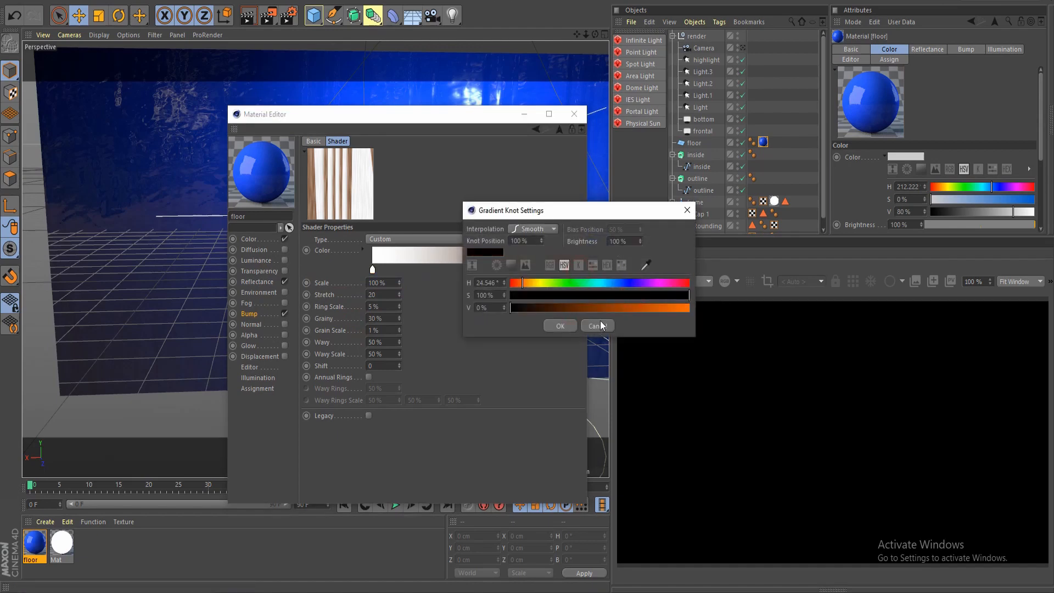
pyautogui.click(561, 326)
pyautogui.moveTo(439, 135)
pyautogui.mouseDown()
pyautogui.moveTo(375, 318)
pyautogui.moveTo(333, 369)
pyautogui.moveTo(453, 148)
pyautogui.mouseUp()
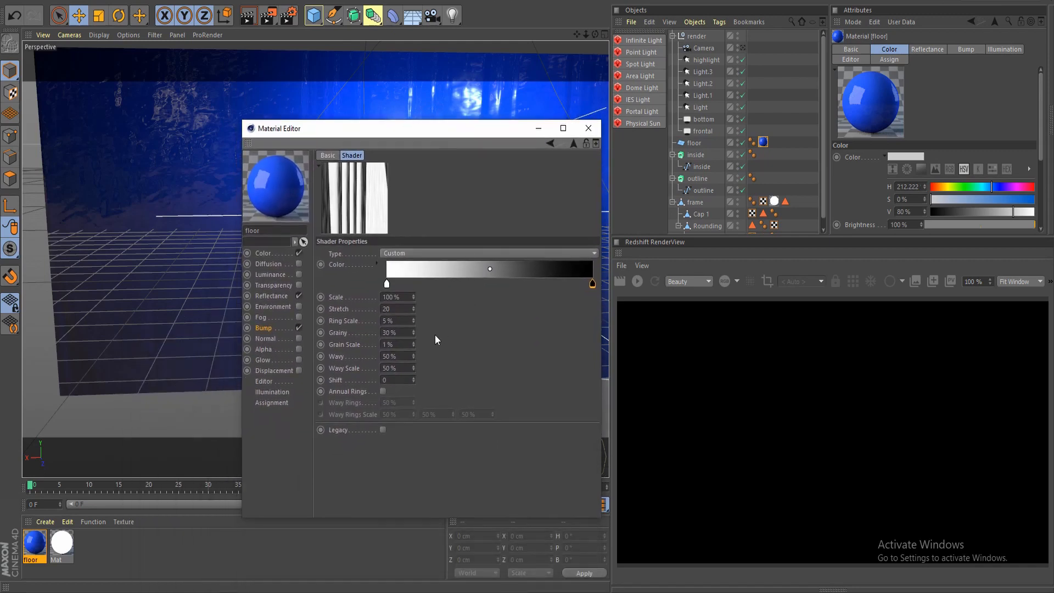
pyautogui.click(400, 333)
pyautogui.press('Return')
pyautogui.moveTo(412, 310); pyautogui.dragTo(415, 308)
pyautogui.hotkey('ctrl', 'z')
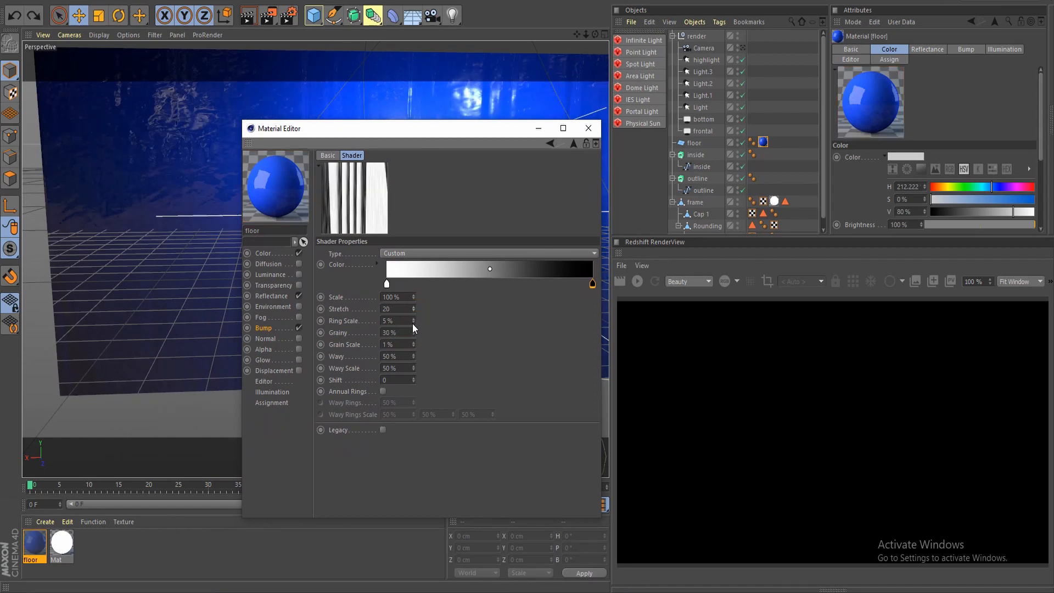
# - Set the Wood shader's scale to 145%, close the floor material's editor and inspect the logo scene from another angle
pyautogui.moveTo(413, 295); pyautogui.dragTo(413, 299)
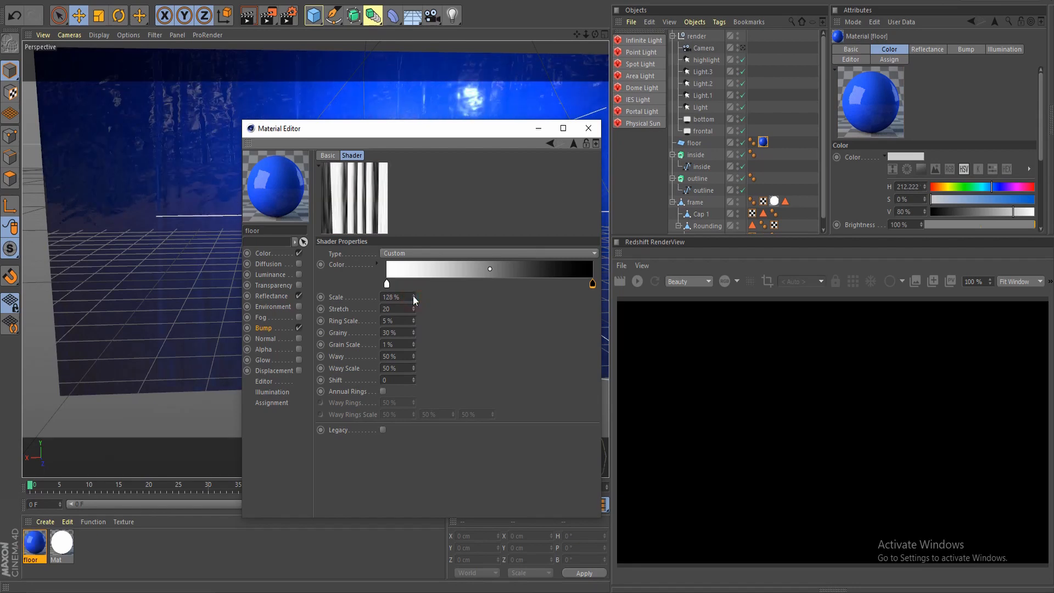
pyautogui.doubleClick(406, 296)
pyautogui.write('145')
pyautogui.press('Return')
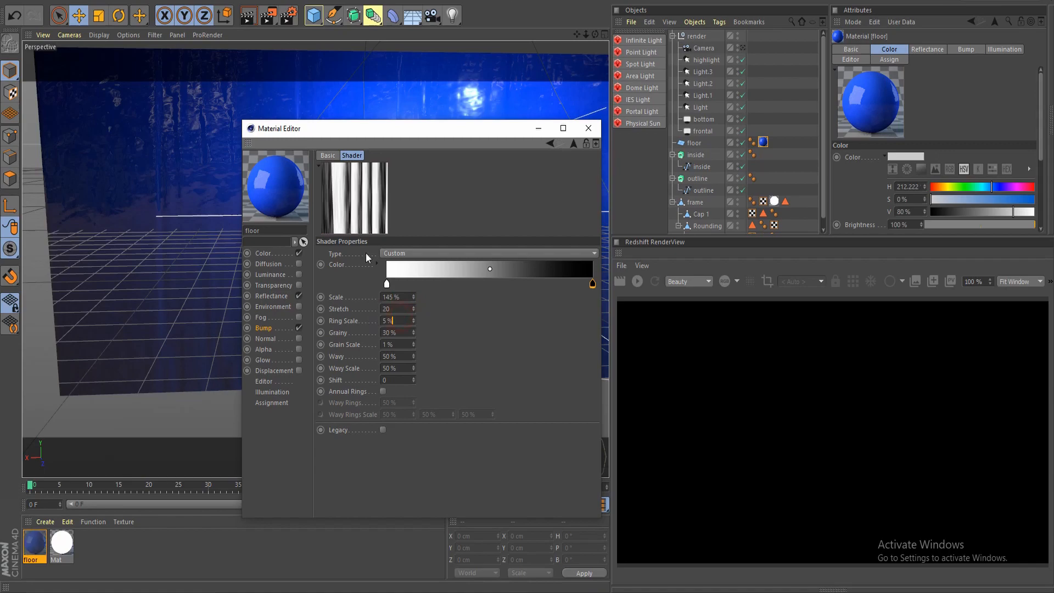
pyautogui.click(586, 128)
pyautogui.keyDown('alt'); pyautogui.moveTo(414, 214); pyautogui.dragTo(413, 183); pyautogui.keyUp('alt')
pyautogui.keyDown('alt'); pyautogui.moveTo(479, 223); pyautogui.dragTo(565, 156); pyautogui.keyUp('alt')
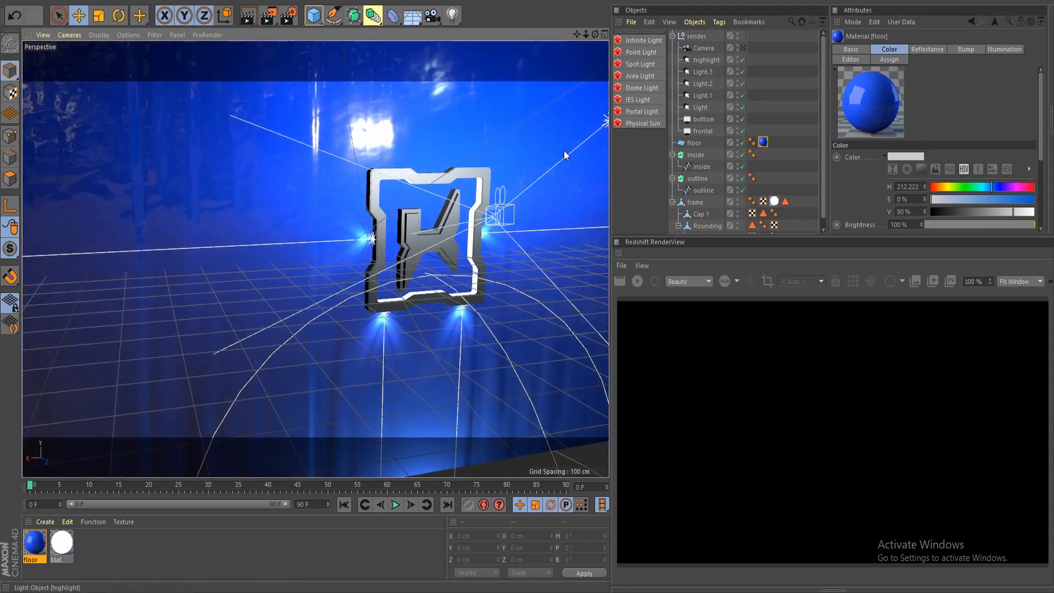
# - Collapse the render group, create a new material and name it frame
pyautogui.click(671, 36)
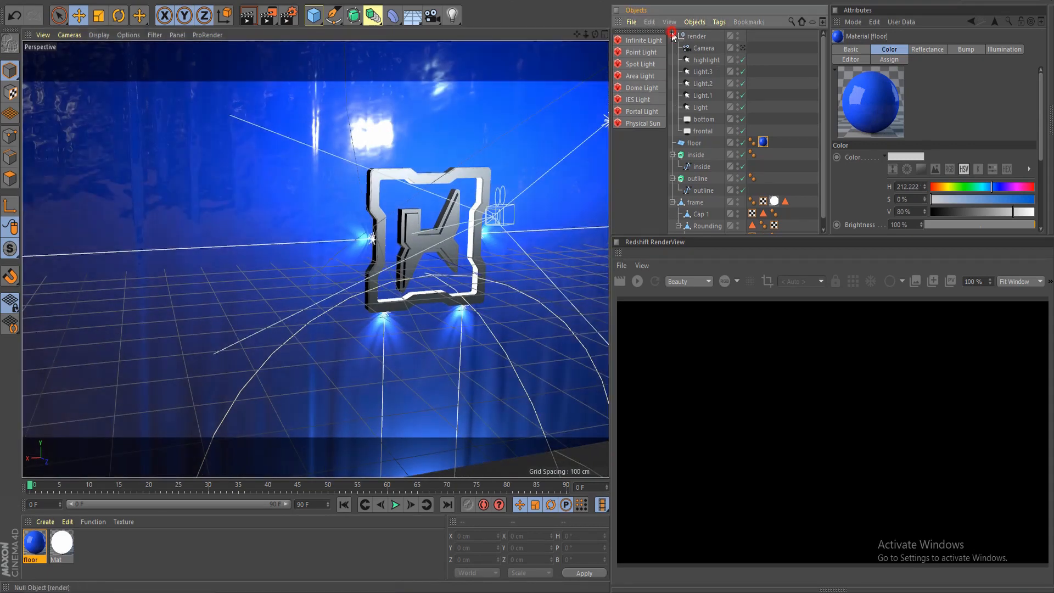
pyautogui.doubleClick(87, 547)
pyautogui.scroll(2, 433, 302)
pyautogui.scroll(3, 434, 302)
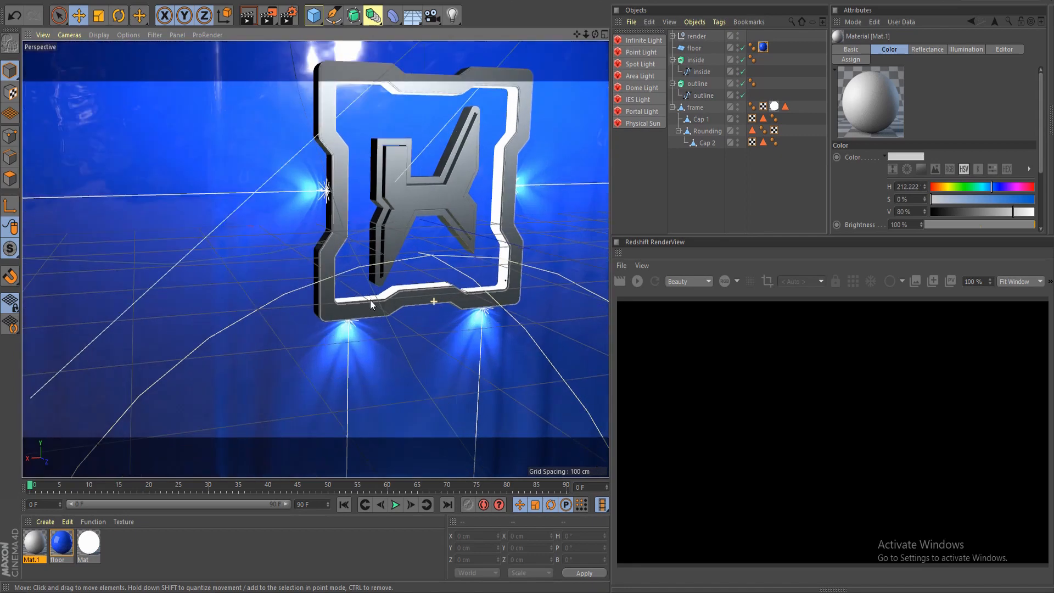
pyautogui.doubleClick(35, 542)
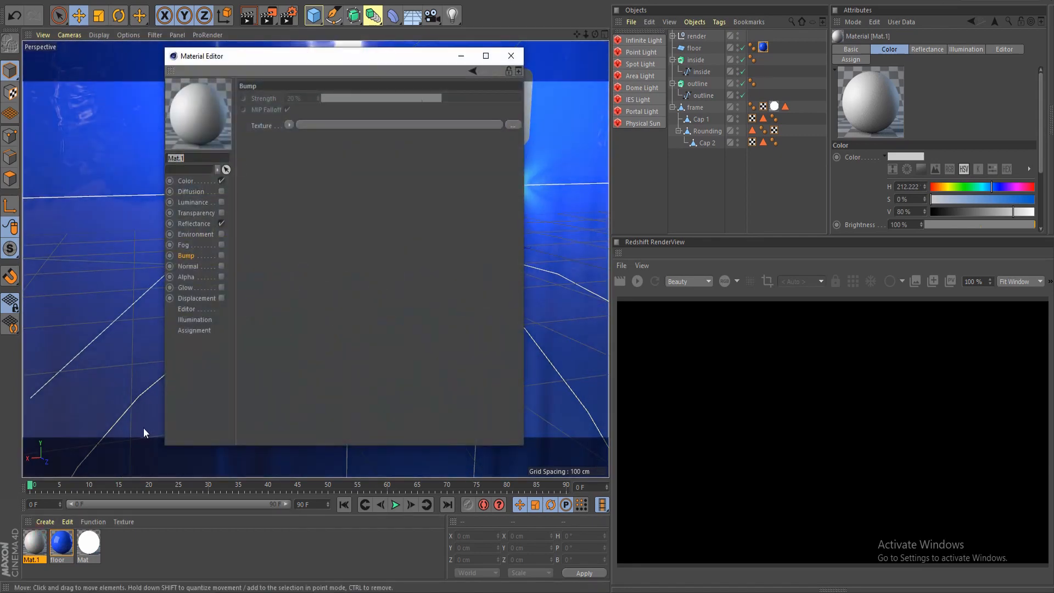
pyautogui.click(510, 56)
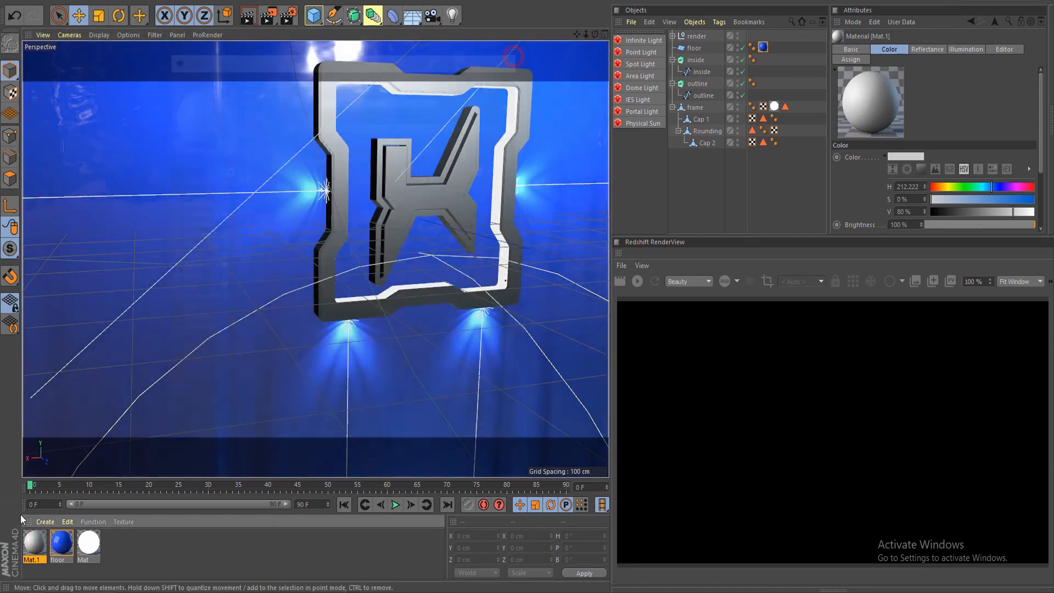
pyautogui.doubleClick(38, 560)
pyautogui.write('frame')
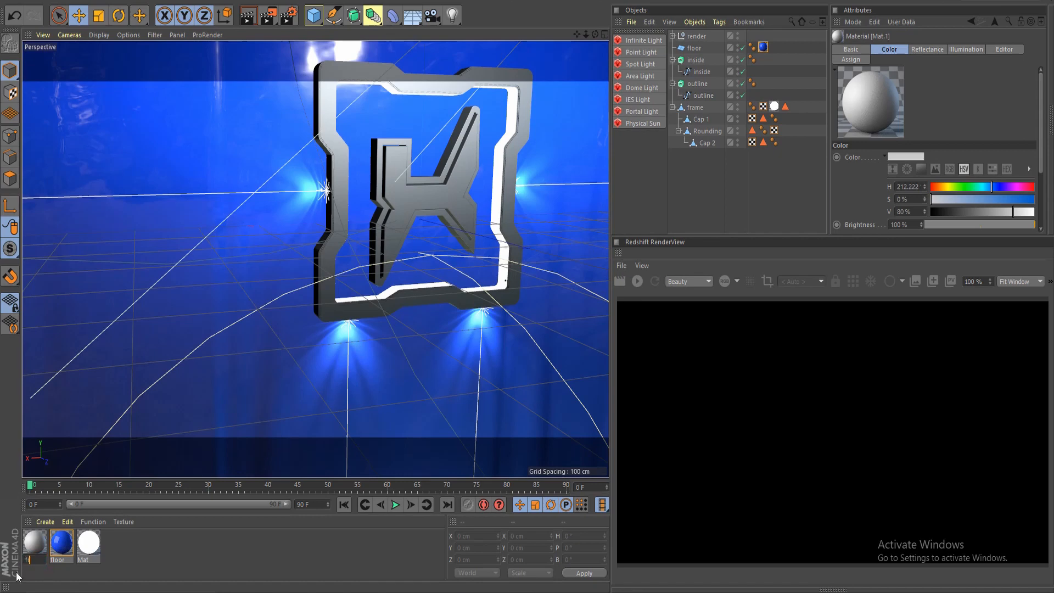
pyautogui.press('Return')
pyautogui.click(37, 545)
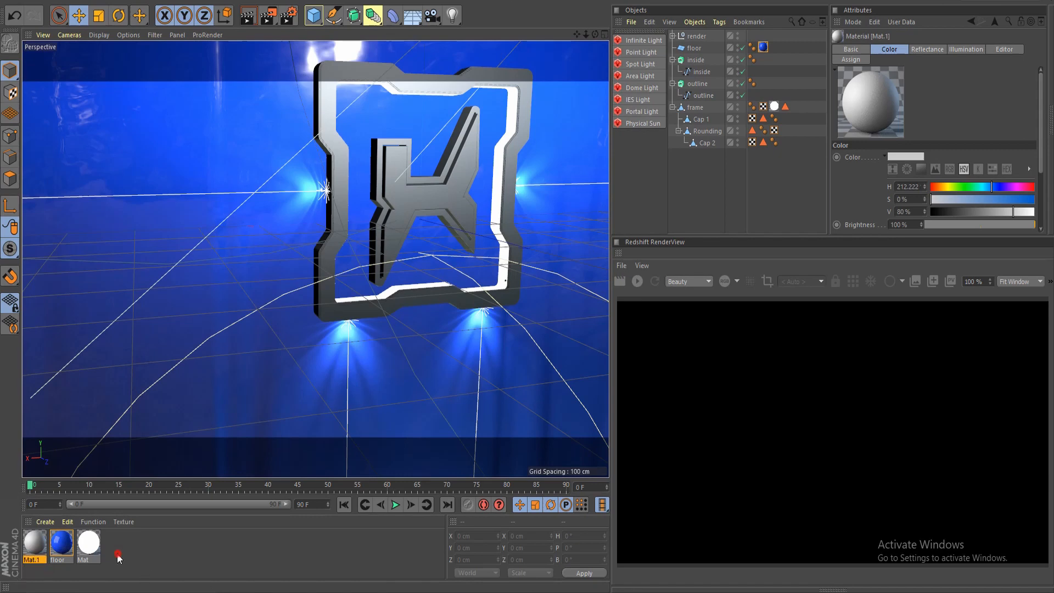
# - Set the frame material's color to light blue with hue 209°, saturation 74% and value 100%
pyautogui.doubleClick(34, 545)
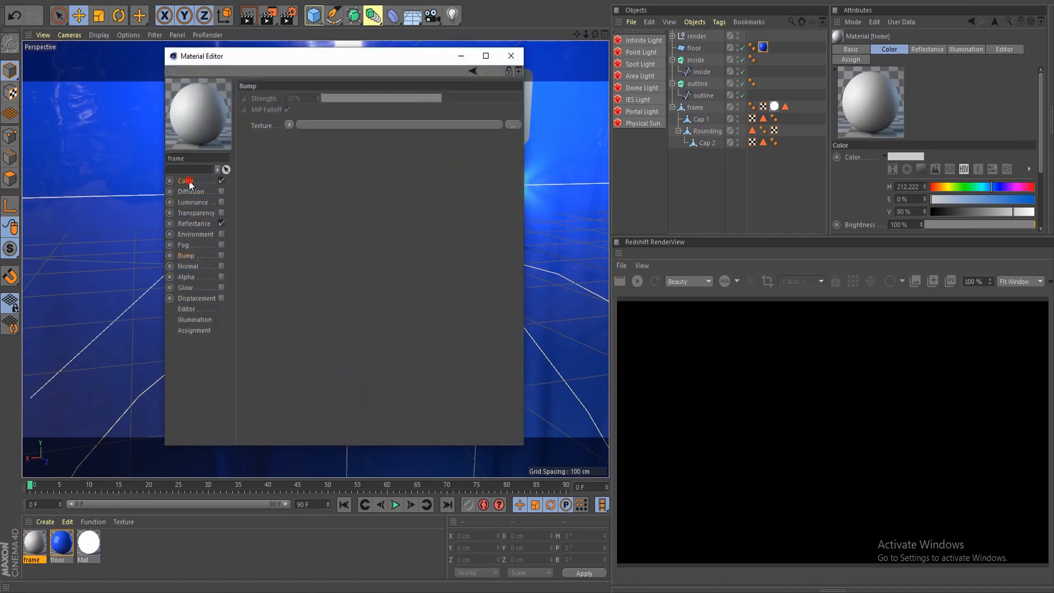
pyautogui.click(187, 182)
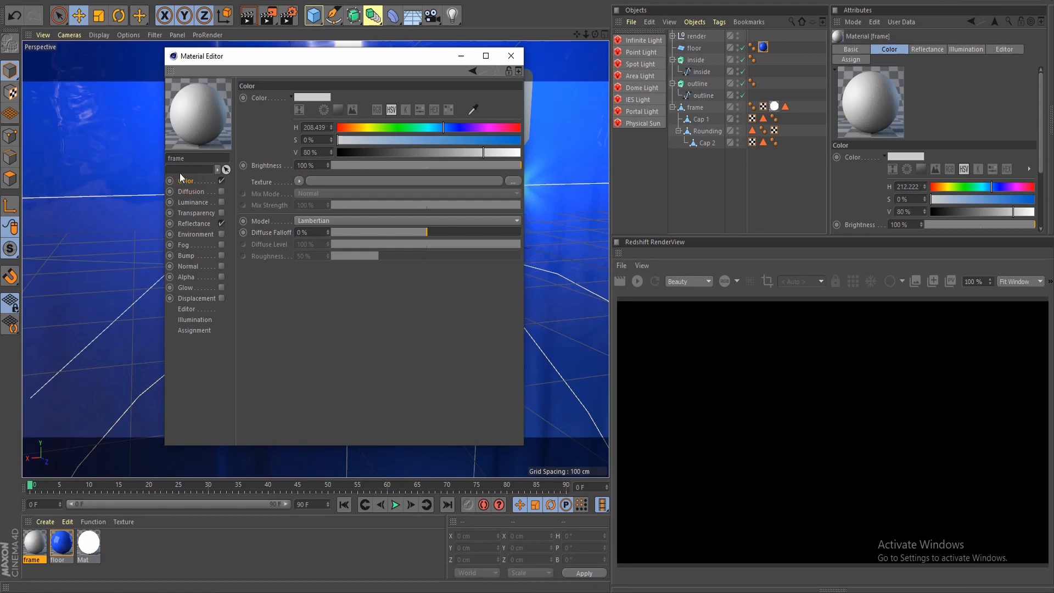
pyautogui.click(327, 98)
pyautogui.click(350, 97)
pyautogui.moveTo(361, 98); pyautogui.dragTo(435, 121)
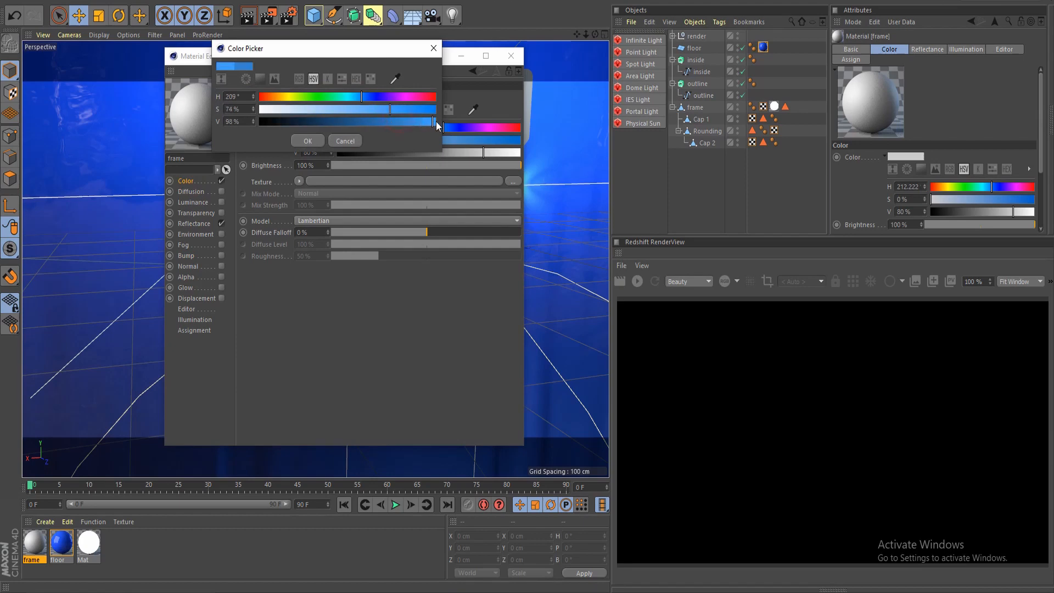
pyautogui.click(307, 141)
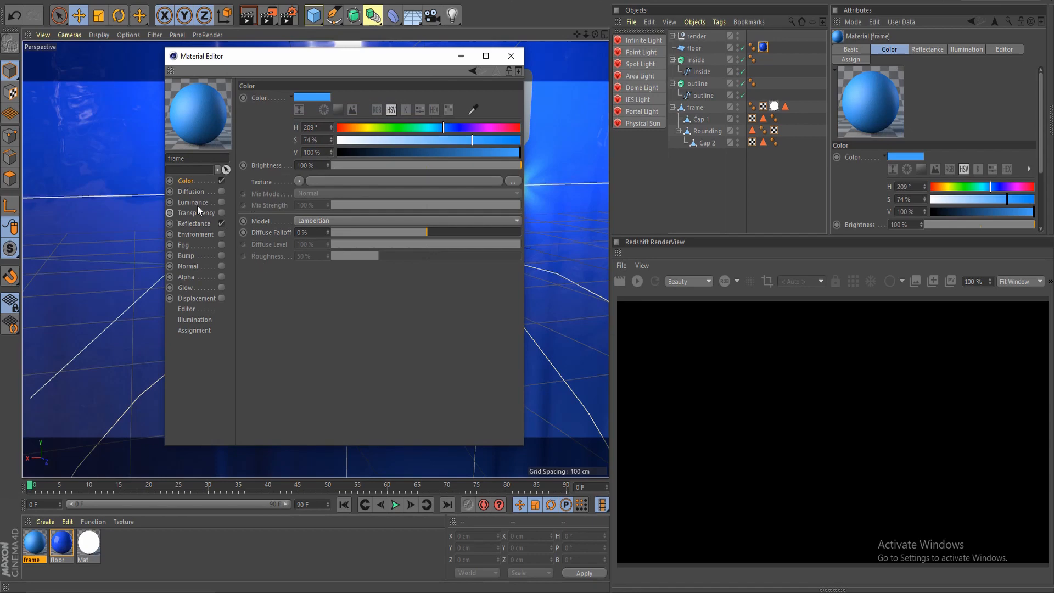
# - Replace the frame material's default specular with a Beckmann reflectance layer using Additive attenuation
pyautogui.click(206, 219)
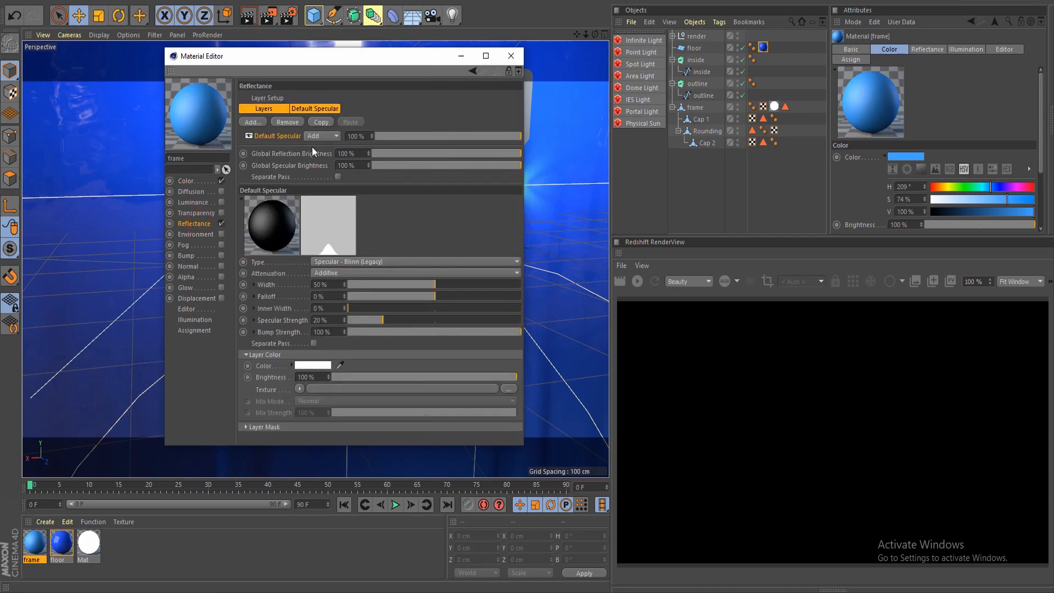
pyautogui.press('Delete')
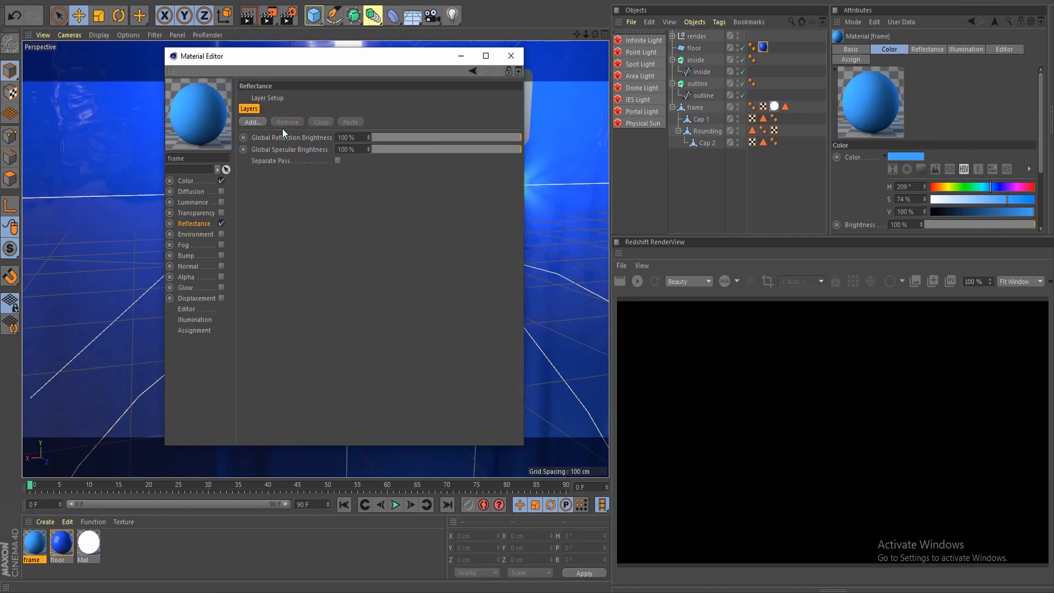
pyautogui.click(259, 123)
pyautogui.click(299, 126)
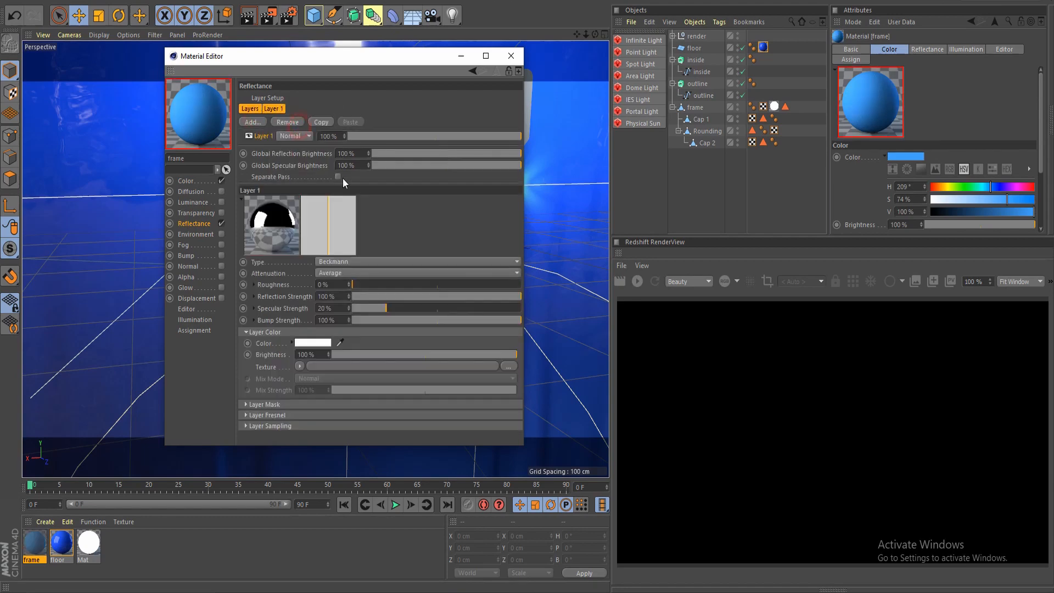
pyautogui.click(340, 272)
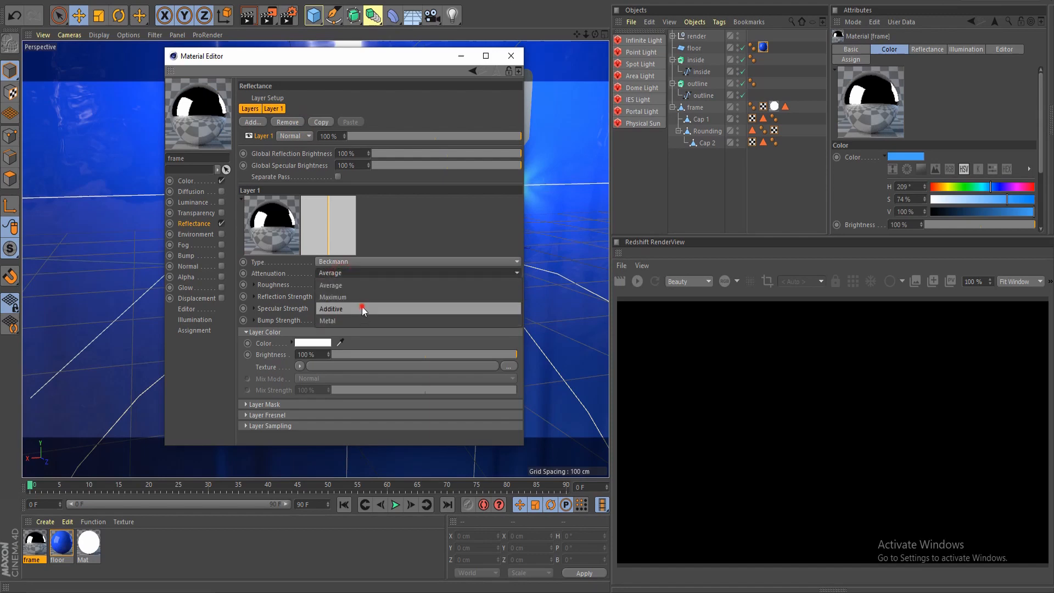
pyautogui.click(361, 307)
# - Set the Beckmann layer's roughness to 10% and load a Fresnel shader as its layer color texture
pyautogui.doubleClick(323, 284)
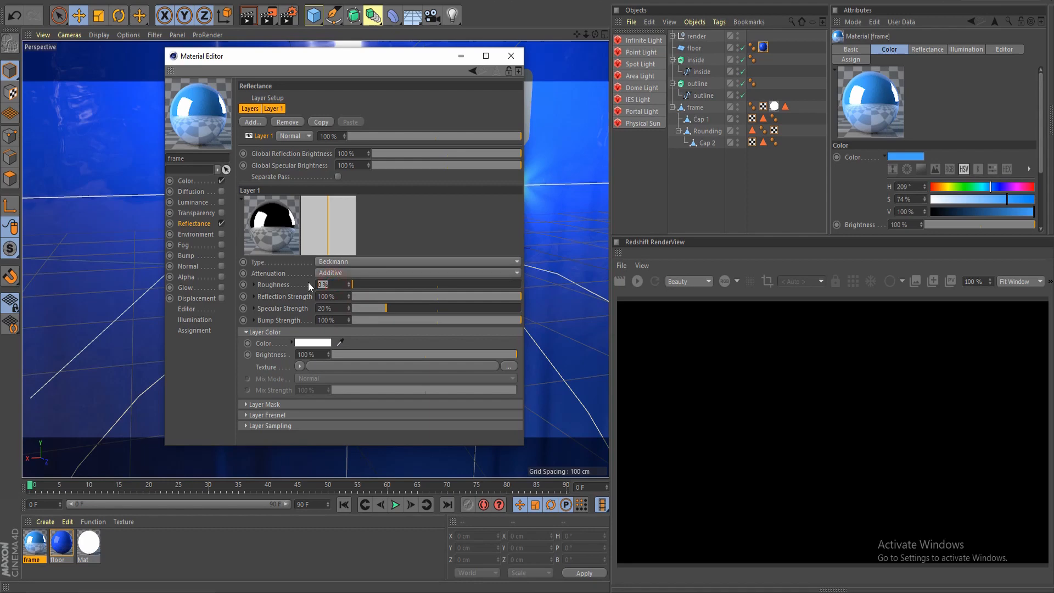
pyautogui.write('10')
pyautogui.click(330, 297)
pyautogui.click(300, 366)
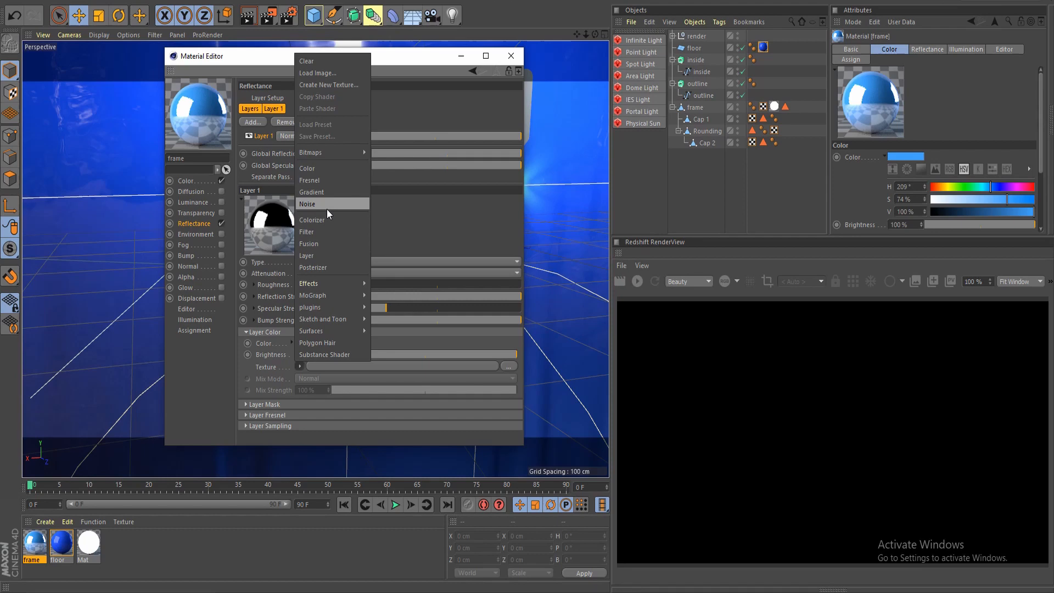
pyautogui.click(325, 181)
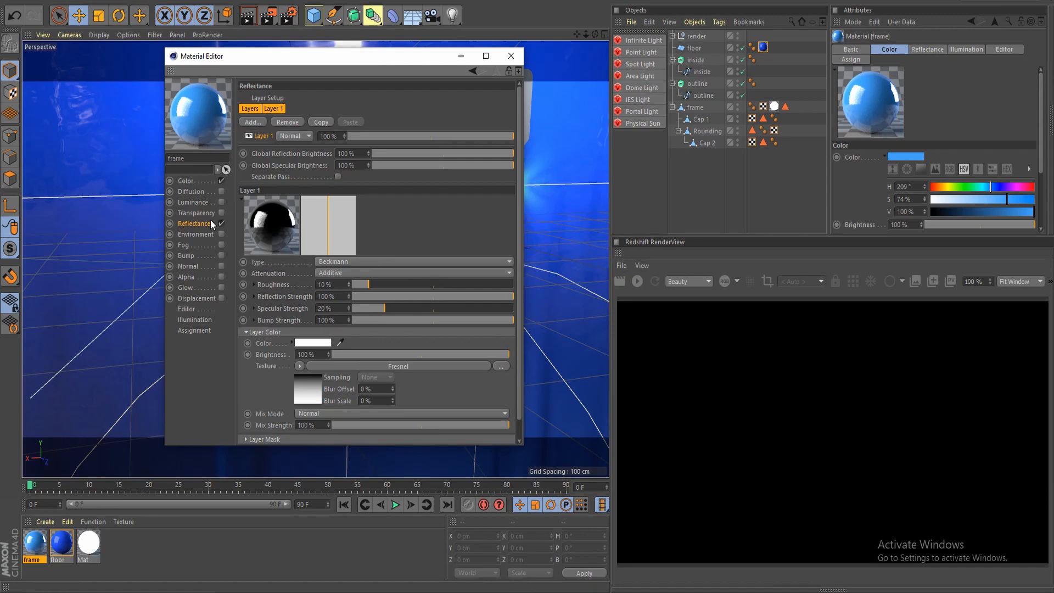
# - Copy the Wood shader from the floor material's bump and paste it into the frame material's enabled Bump channel
pyautogui.click(63, 545)
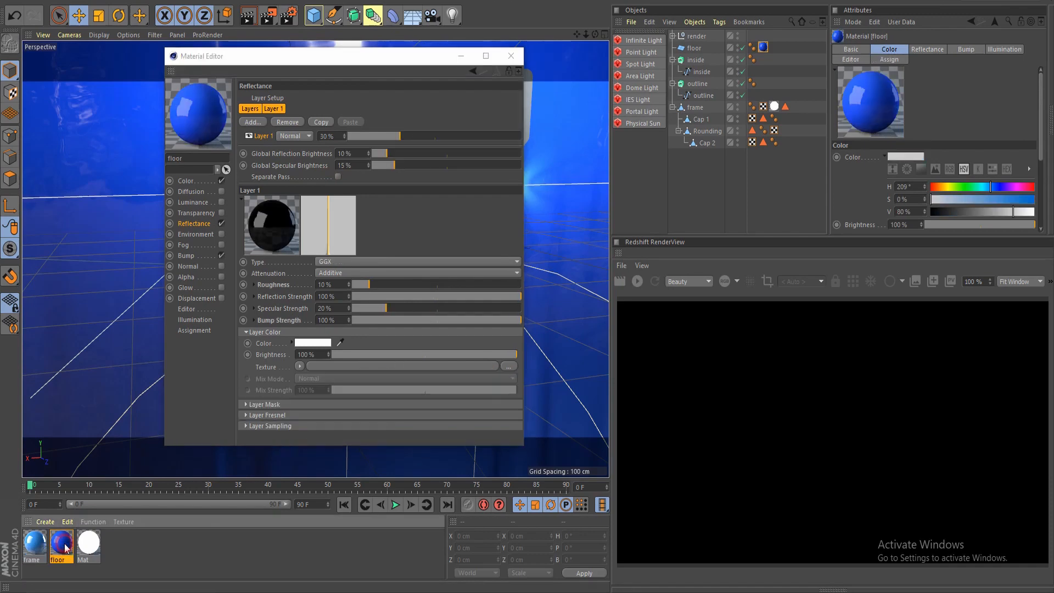
pyautogui.click(192, 256)
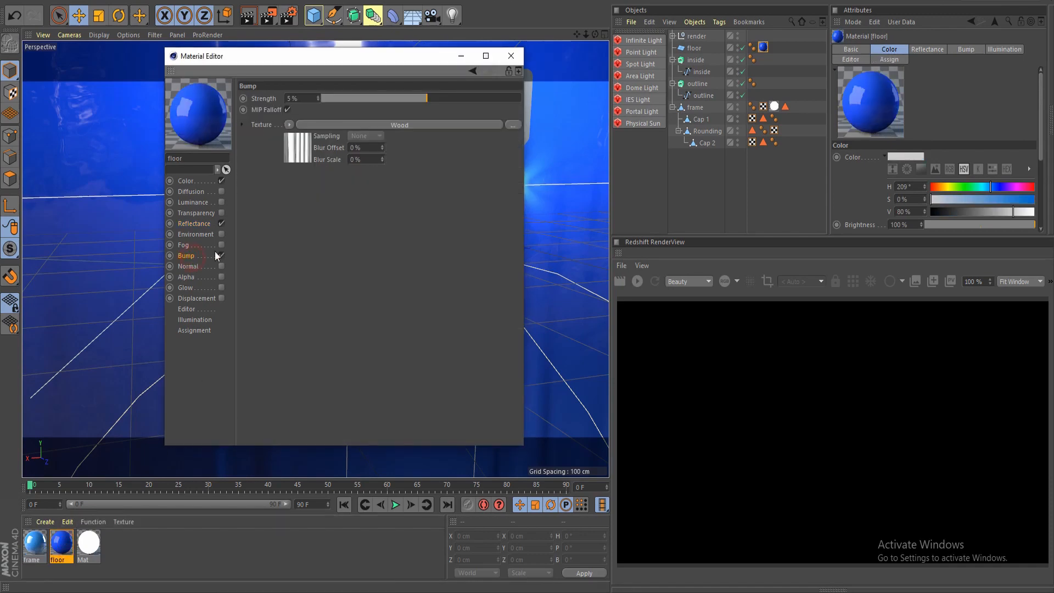
pyautogui.rightClick(264, 122)
pyautogui.click(294, 159)
pyautogui.click(35, 543)
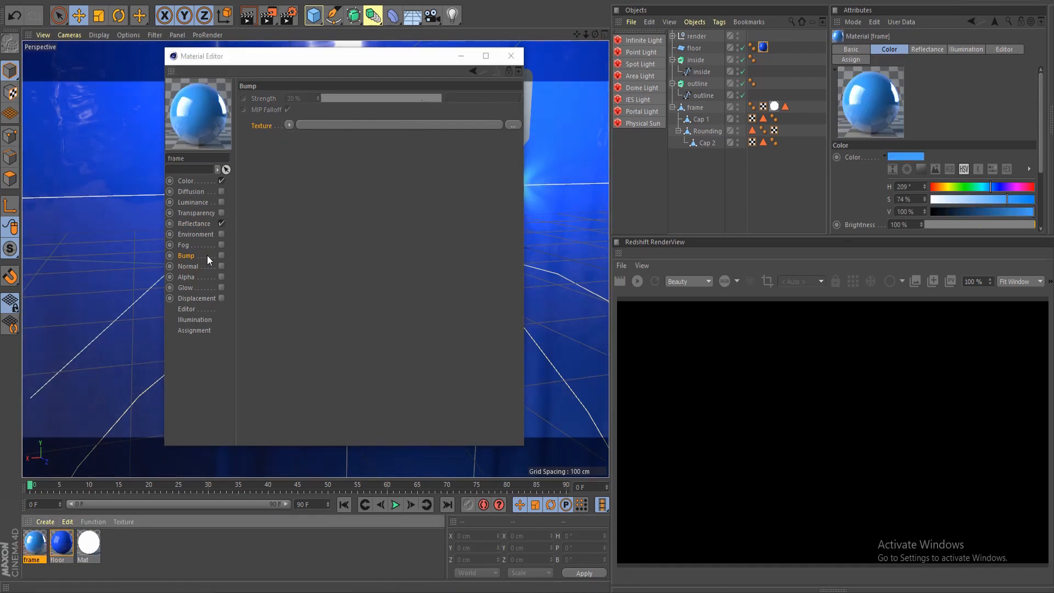
pyautogui.click(221, 255)
pyautogui.rightClick(272, 124)
pyautogui.click(292, 172)
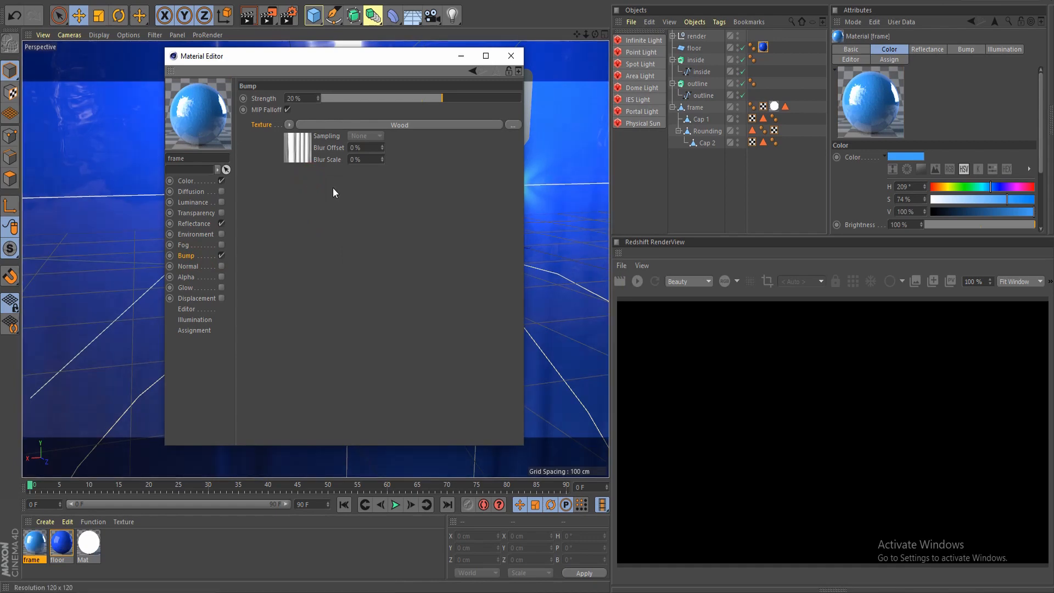
# - Add a Specular - Blinn (Legacy) layer to the frame material at 80% with -11% falloff, and reduce Layer 1 to 60%
pyautogui.click(194, 224)
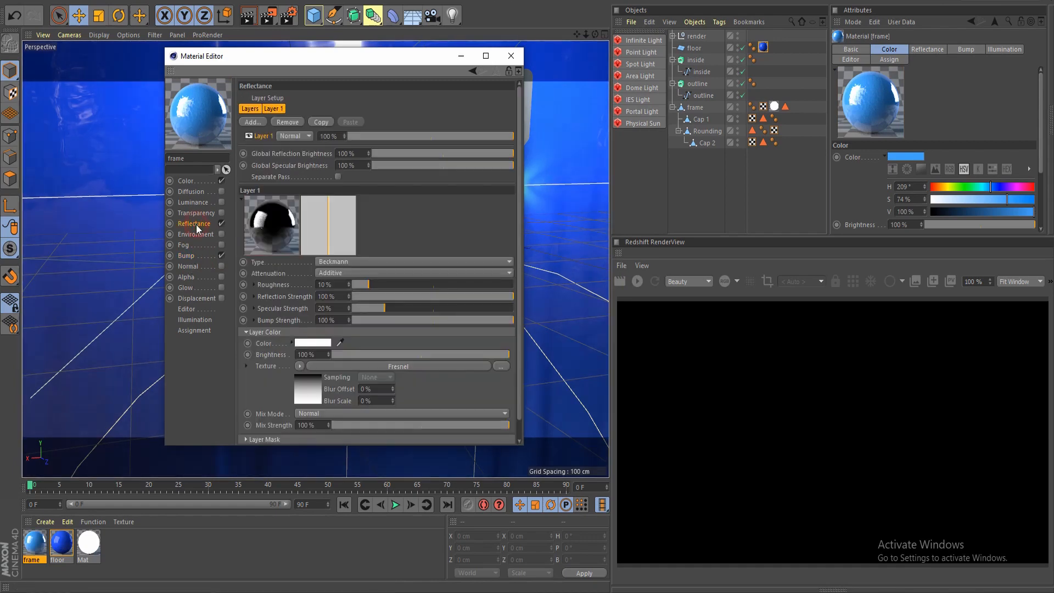
pyautogui.click(253, 122)
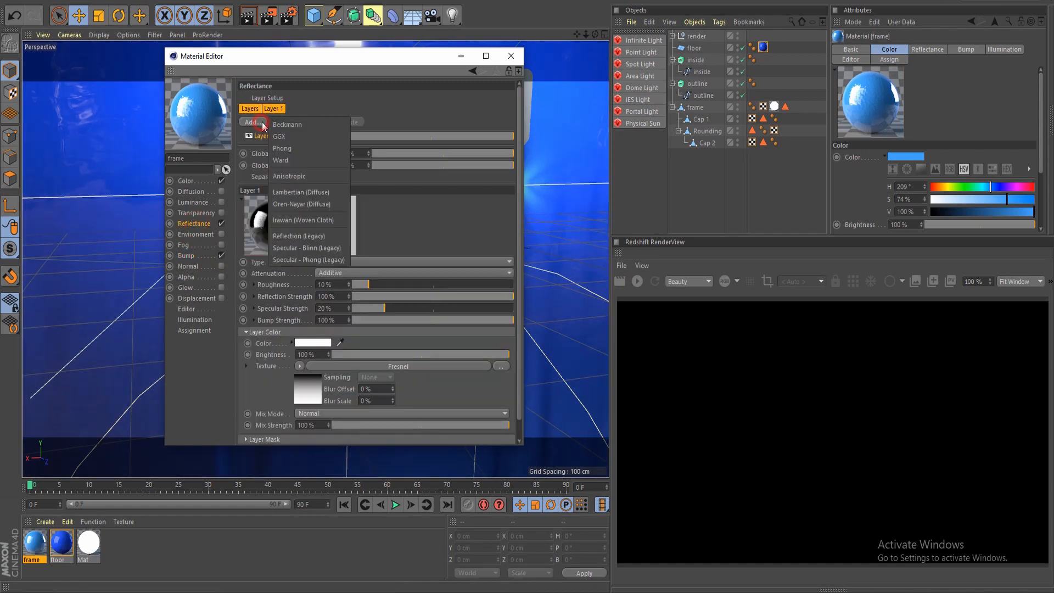
pyautogui.click(328, 248)
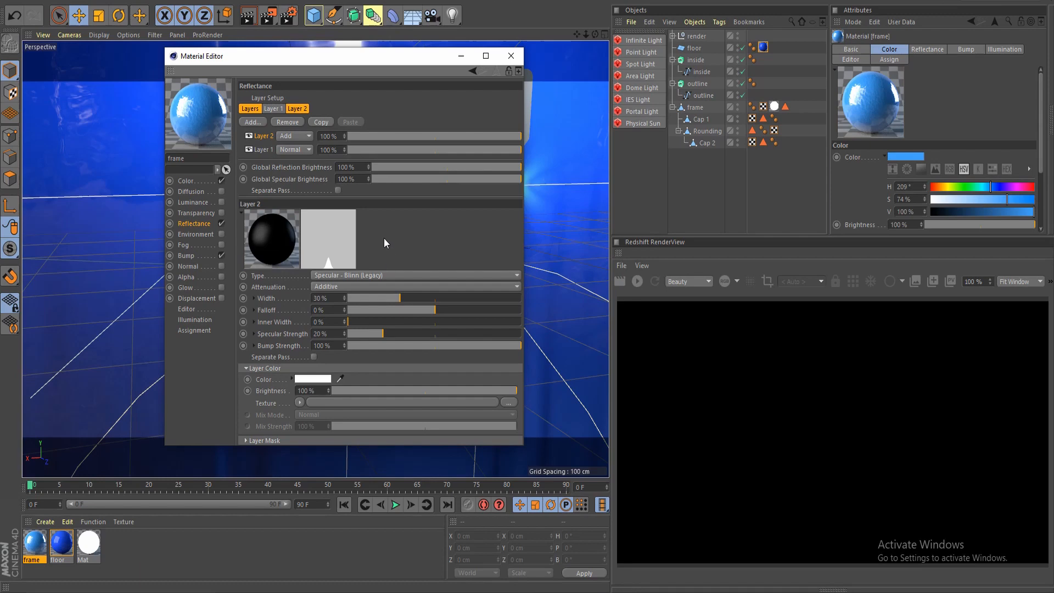
pyautogui.click(410, 148)
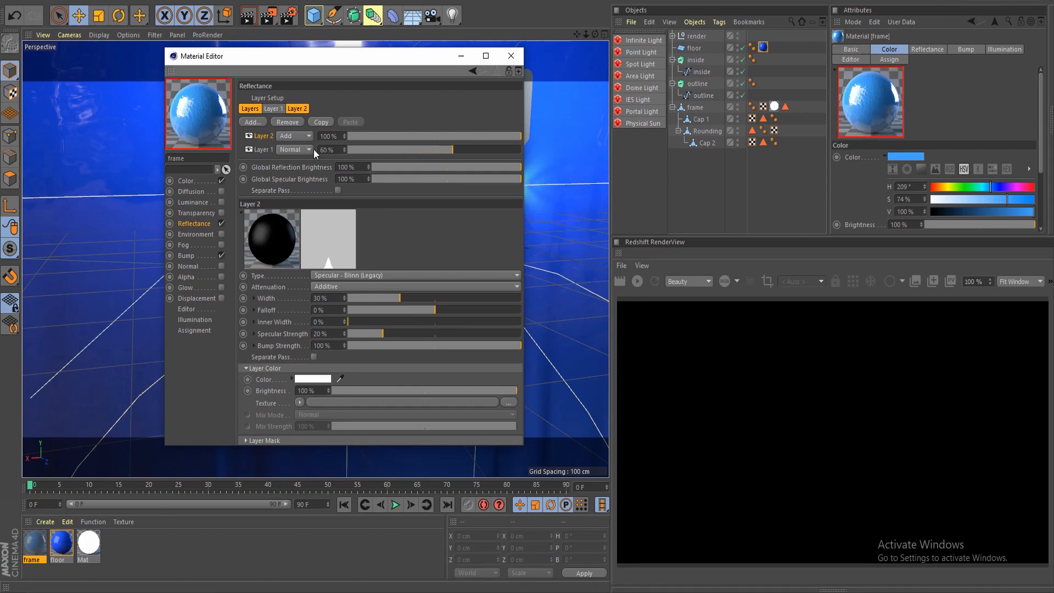
pyautogui.click(506, 136)
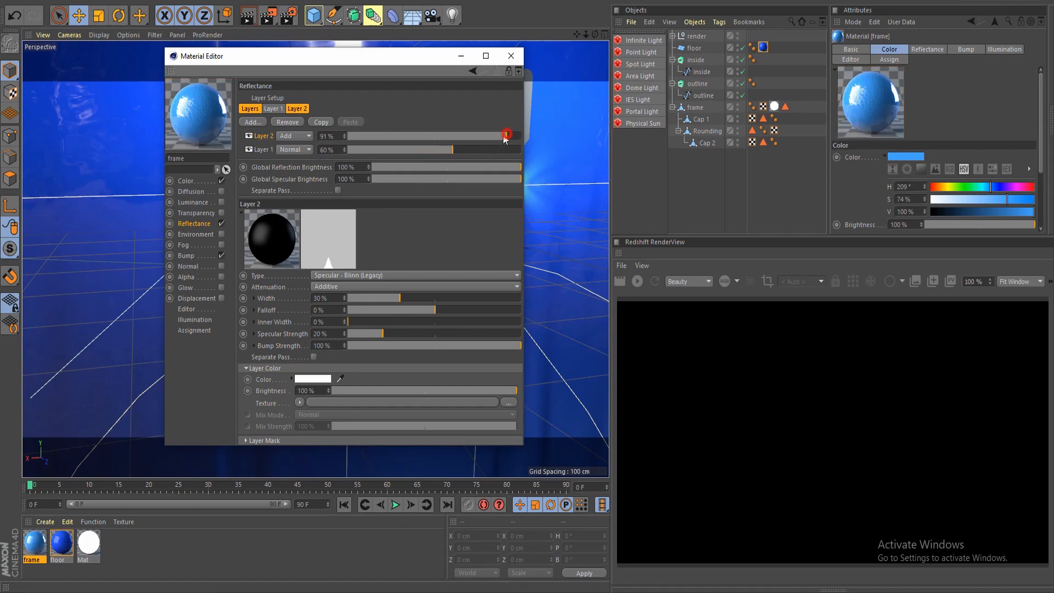
pyautogui.moveTo(489, 135); pyautogui.dragTo(487, 136)
pyautogui.moveTo(437, 310); pyautogui.dragTo(426, 313)
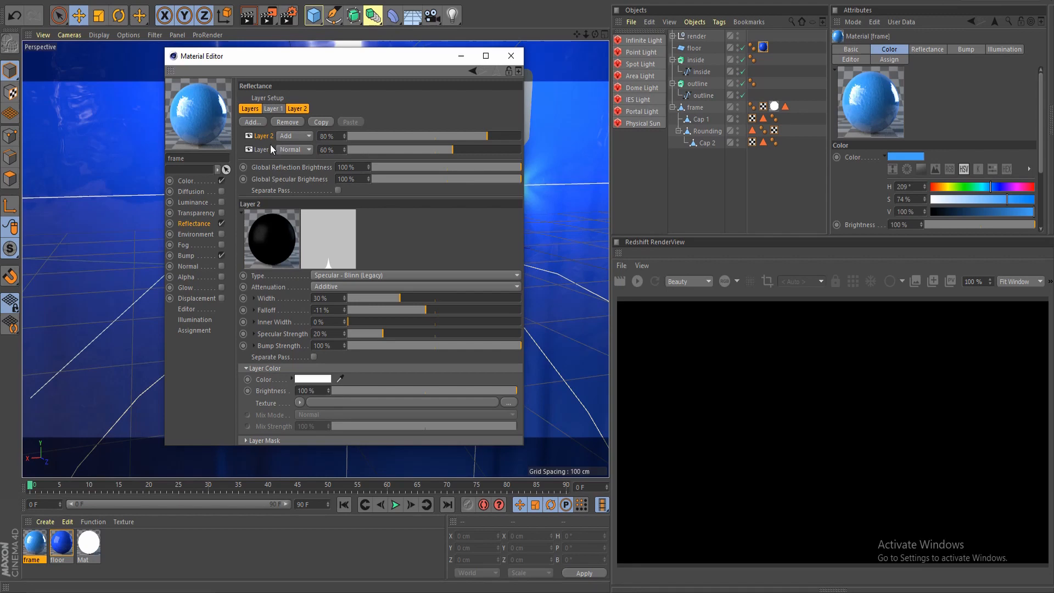
# - Duplicate the Blinn specular layer and set the copy to 100% opacity, 10% width and 100% specular strength
pyautogui.keyDown('ctrl'); pyautogui.moveTo(265, 138); pyautogui.dragTo(263, 131); pyautogui.keyUp('ctrl')
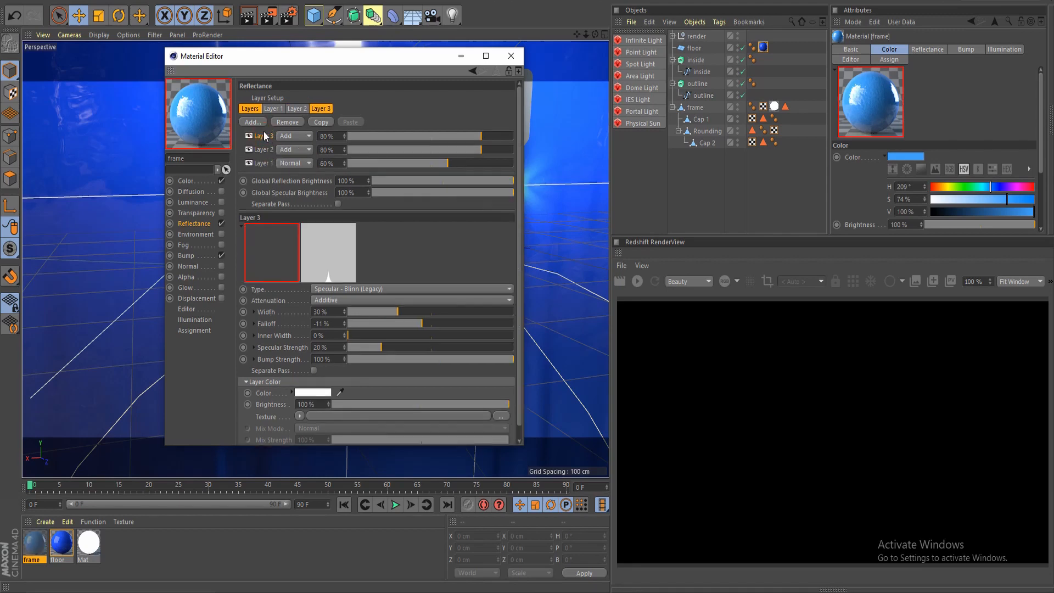
pyautogui.moveTo(480, 138); pyautogui.dragTo(543, 136)
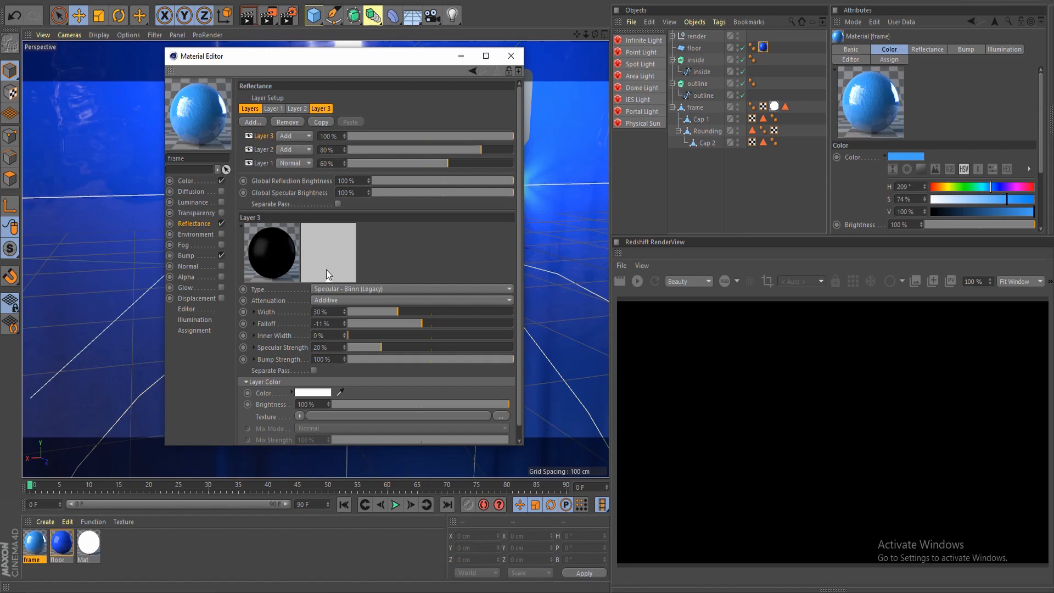
pyautogui.moveTo(393, 312); pyautogui.dragTo(372, 317)
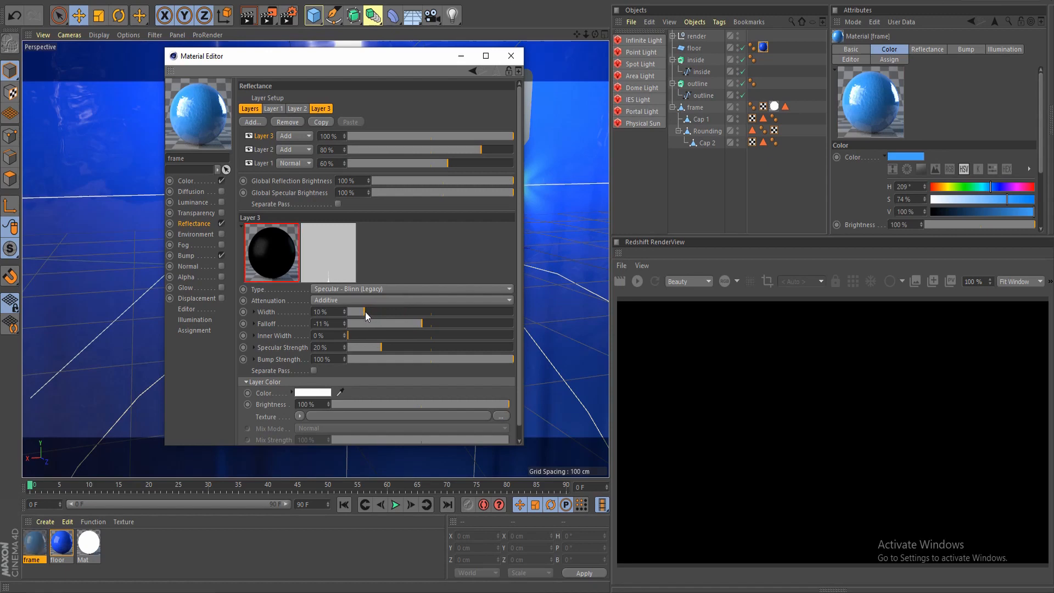
pyautogui.moveTo(374, 348); pyautogui.dragTo(536, 344)
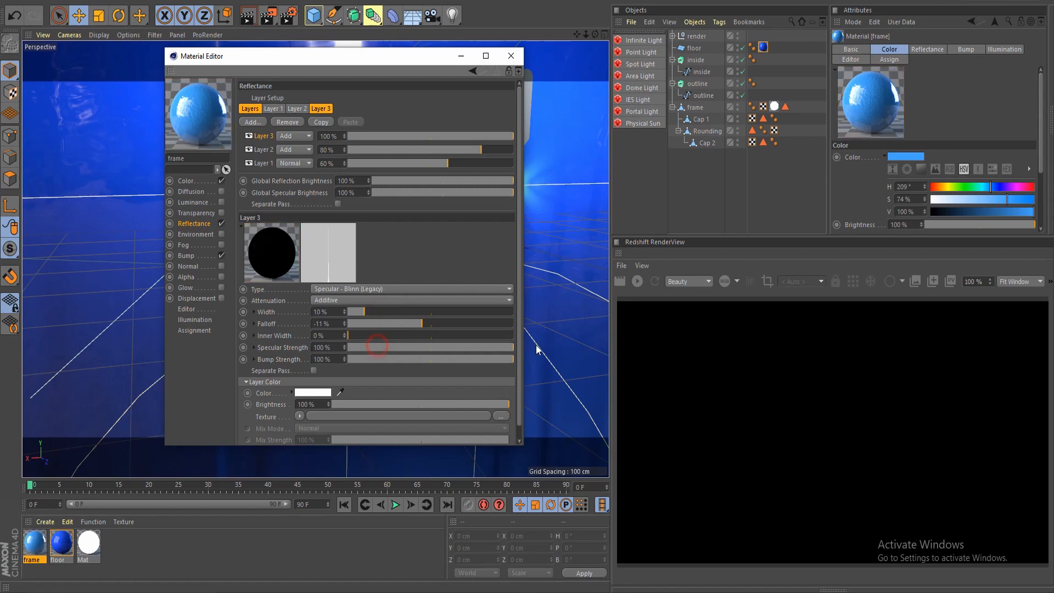
# - Set Layer 2's specular strength to 80% and its layer color to a grey with 73% value
pyautogui.click(263, 149)
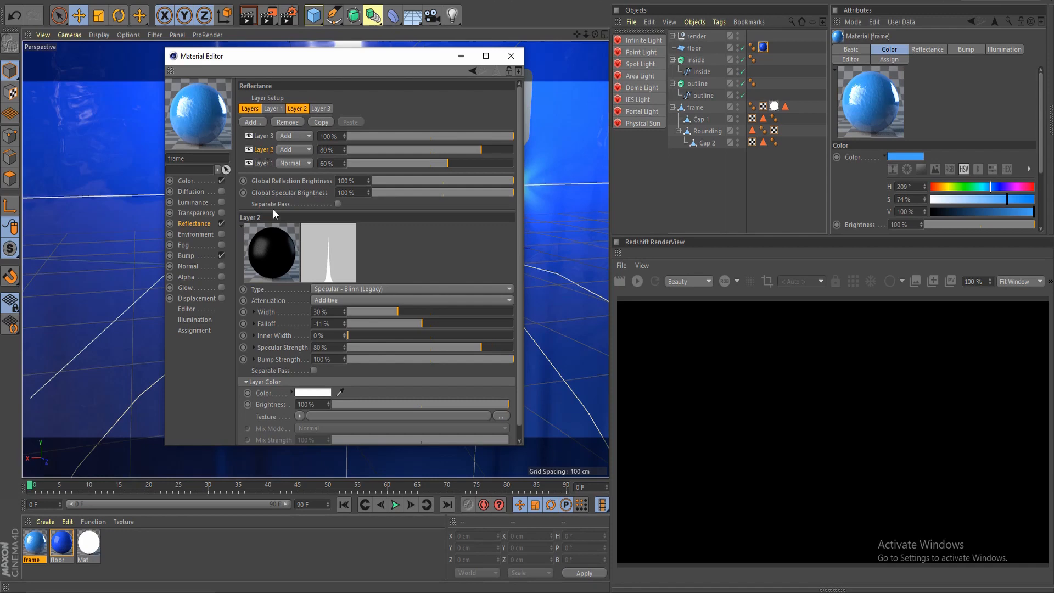
pyautogui.click(319, 394)
pyautogui.click(380, 413)
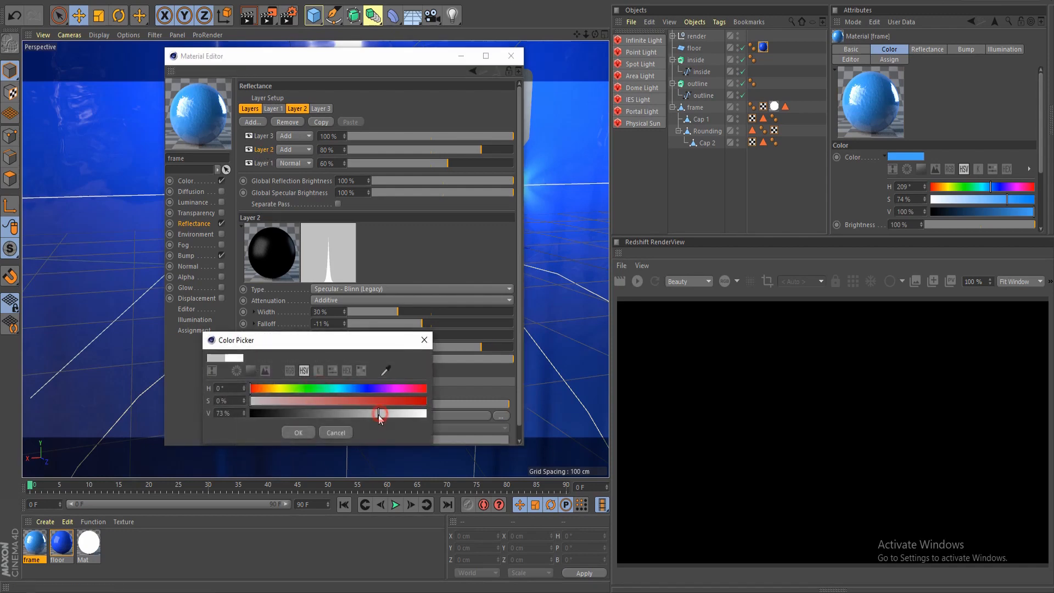
pyautogui.click(300, 433)
pyautogui.click(268, 138)
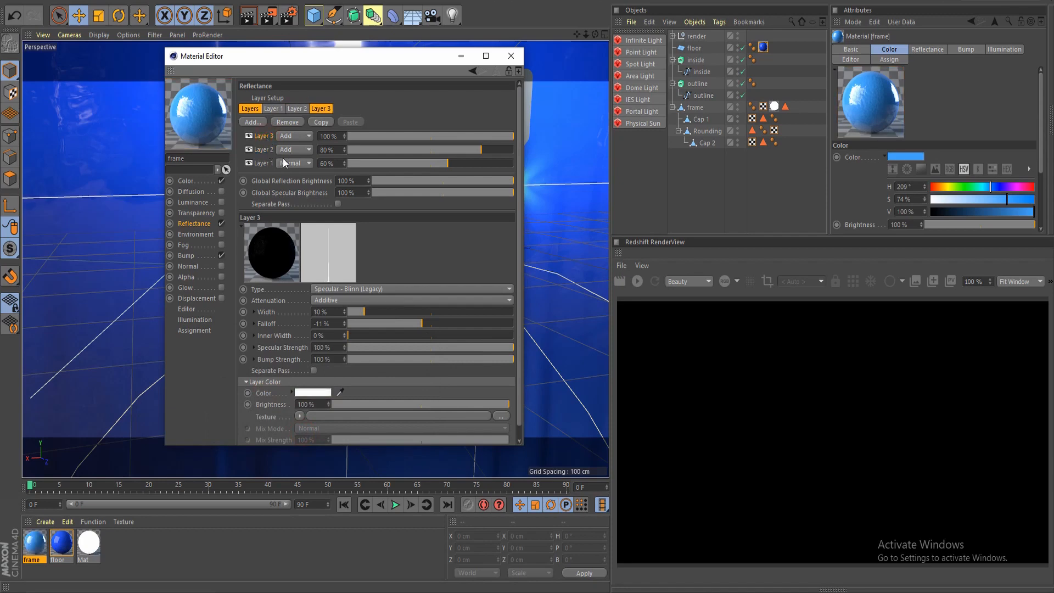
pyautogui.click(196, 254)
pyautogui.keyDown('ctrl'); pyautogui.click(194, 226); pyautogui.keyUp('ctrl')
pyautogui.click(195, 181)
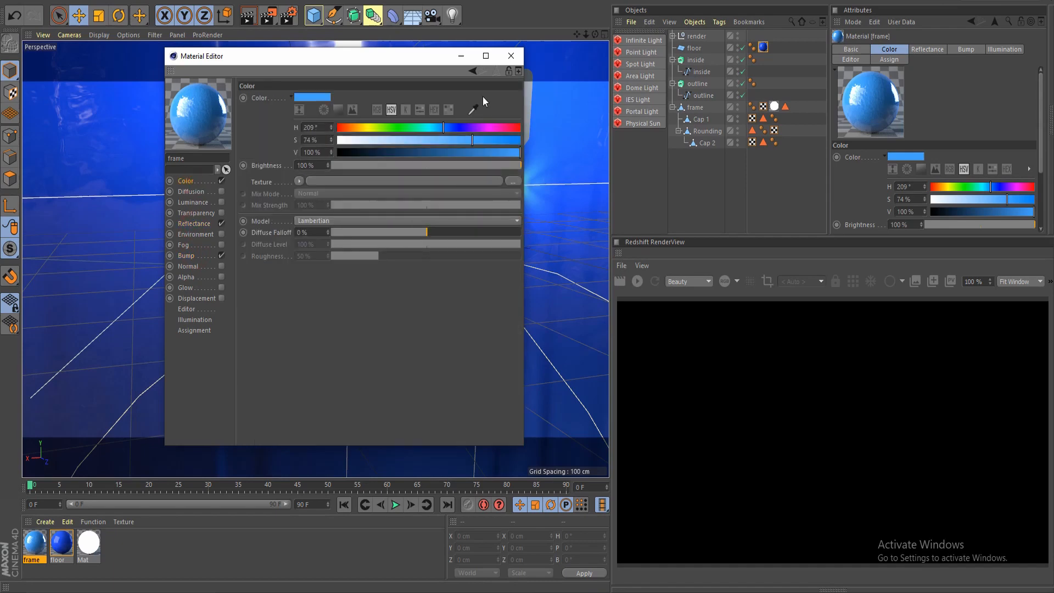
# - Apply the frame material to the frame object and reapply the white material over it, restricted to Polygon Selection.1
pyautogui.click(511, 56)
pyautogui.moveTo(324, 368); pyautogui.dragTo(696, 104)
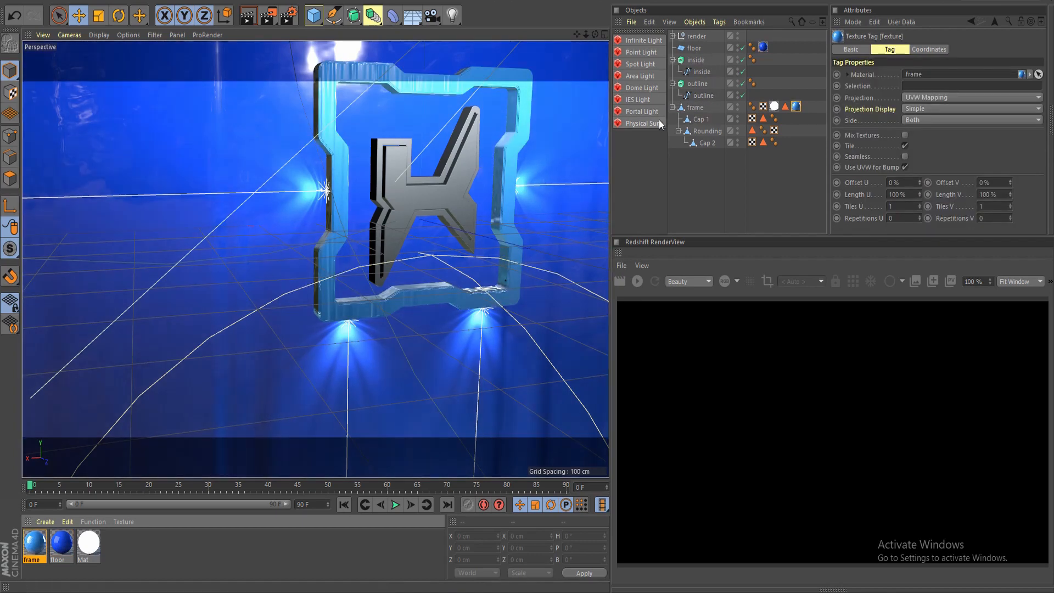
pyautogui.click(774, 106)
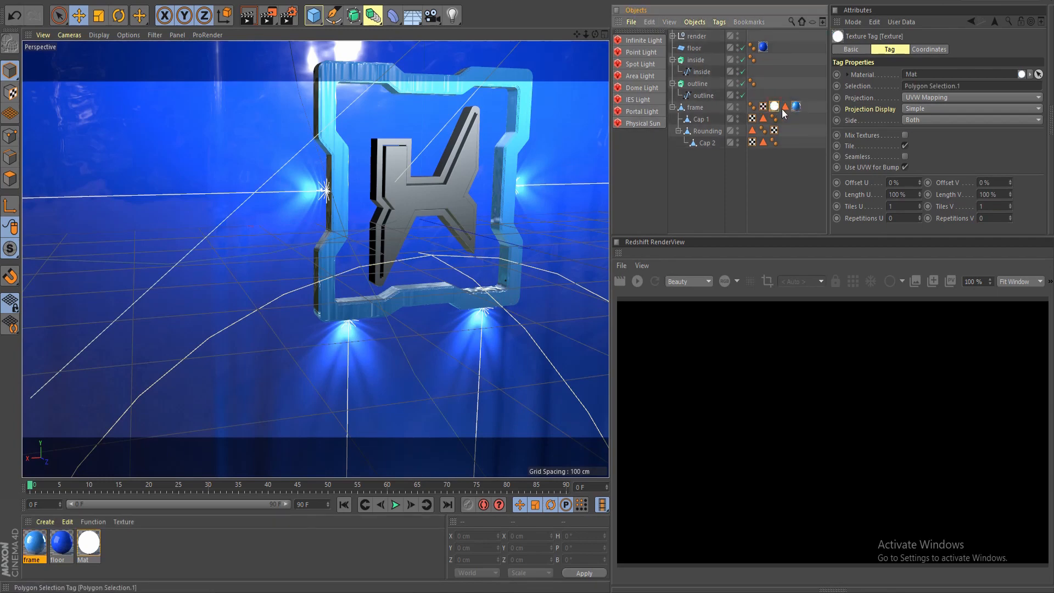
pyautogui.press('Delete')
pyautogui.click(774, 108)
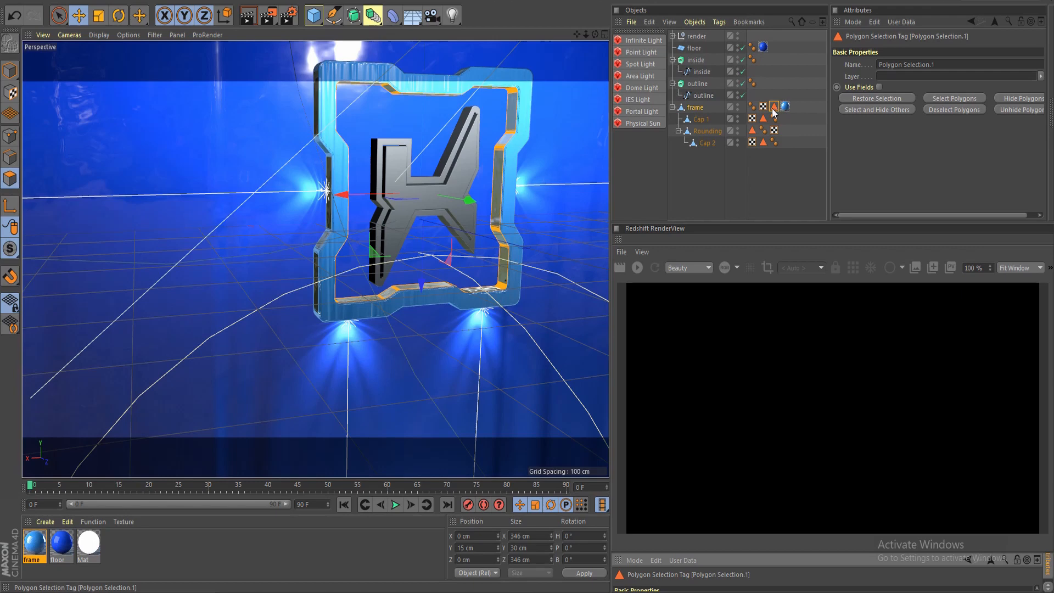
pyautogui.moveTo(88, 542); pyautogui.dragTo(496, 211)
pyautogui.click(9, 71)
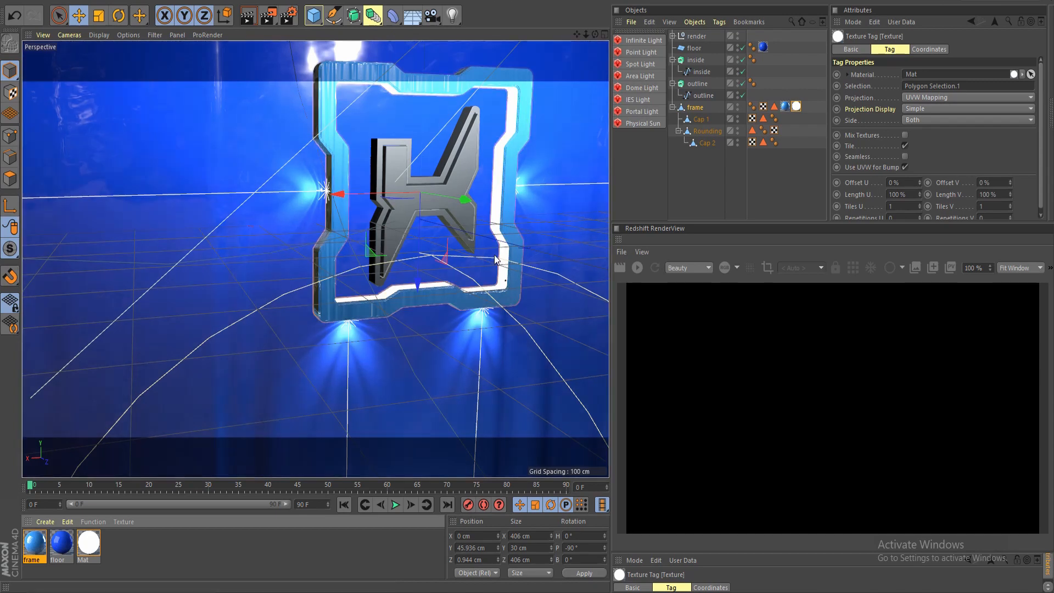
# - Set the frame material's Wood bump strength to 5%
pyautogui.click(59, 546)
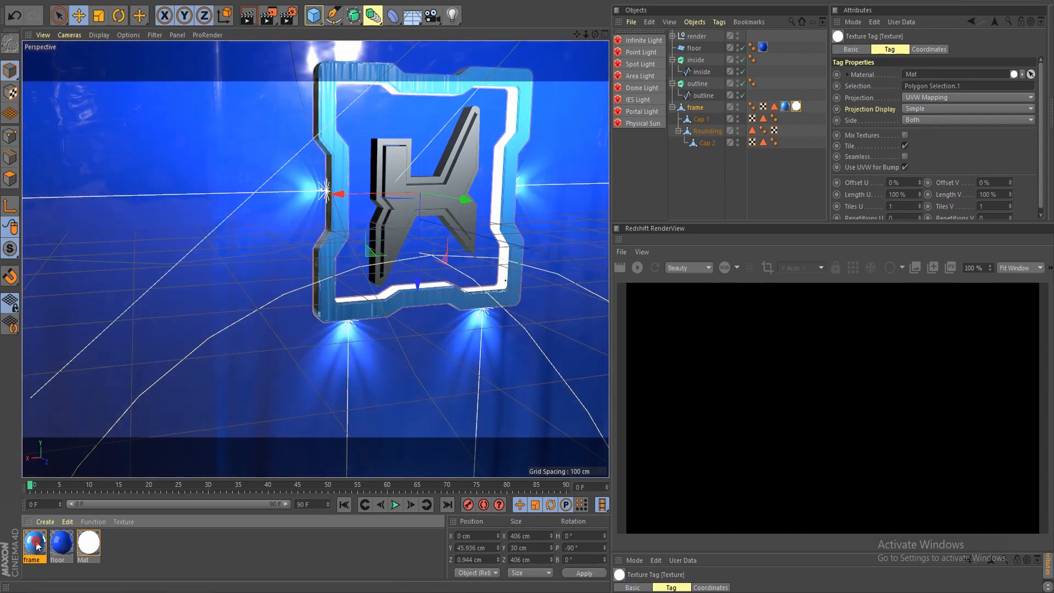
pyautogui.scroll(1, 351, 301)
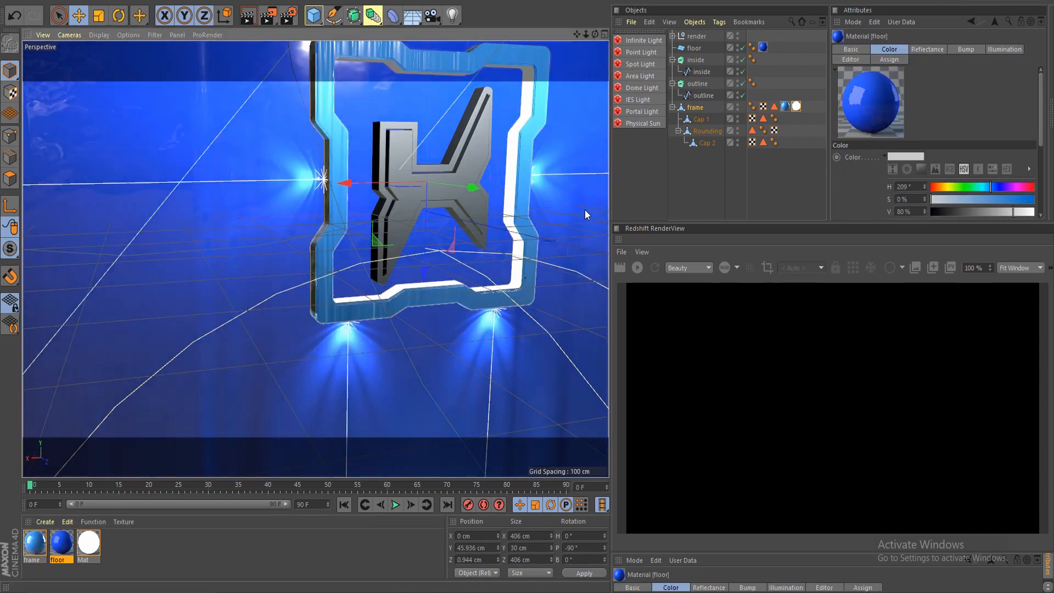
pyautogui.click(672, 36)
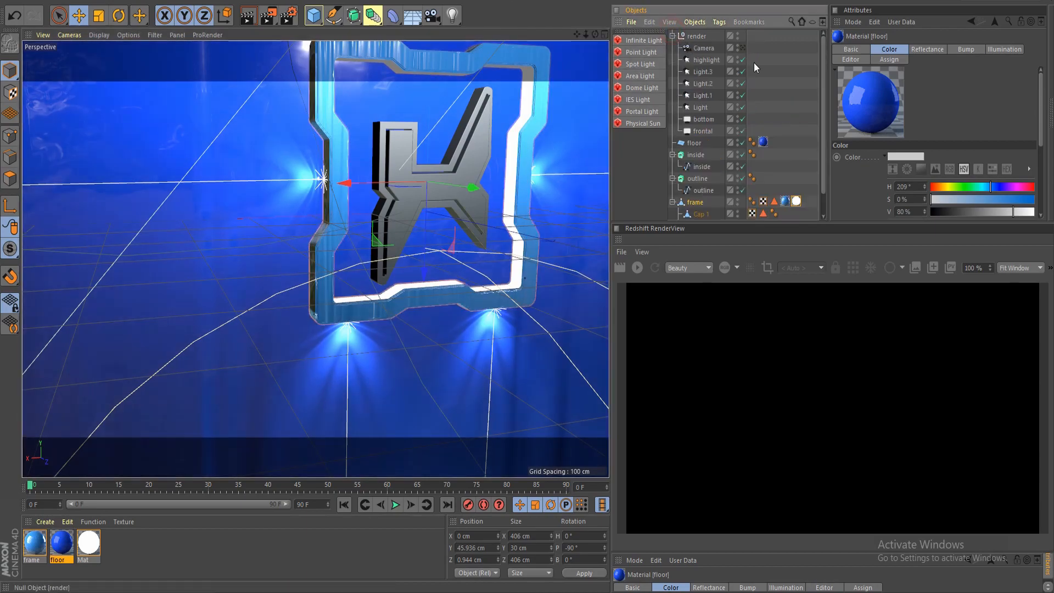
pyautogui.scroll(4, 320, 233)
pyautogui.keyDown('alt'); pyautogui.moveTo(320, 233); pyautogui.dragTo(216, 413); pyautogui.keyUp('alt')
pyautogui.doubleClick(34, 542)
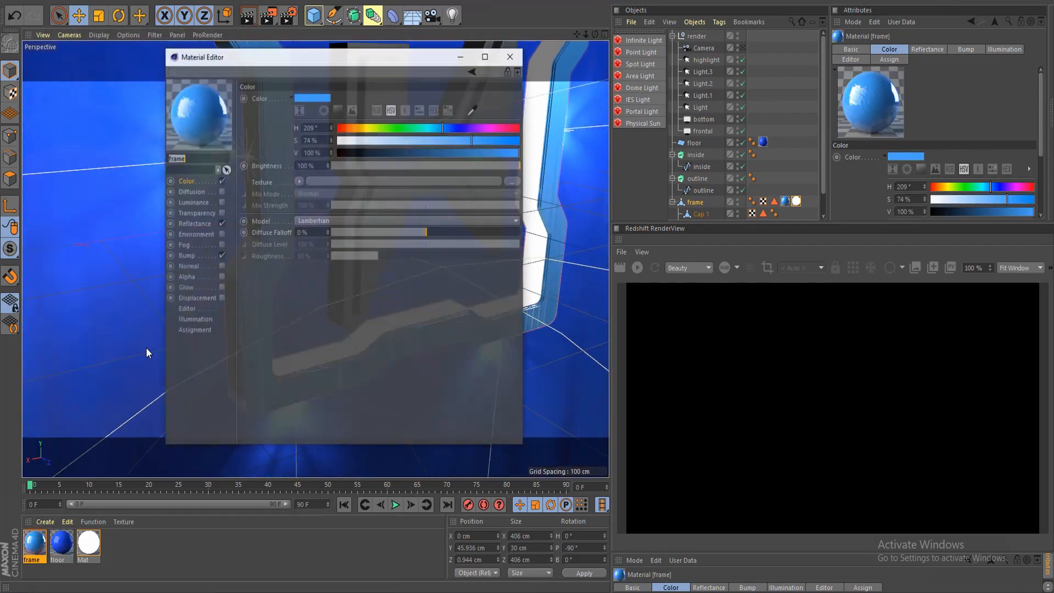
pyautogui.click(186, 256)
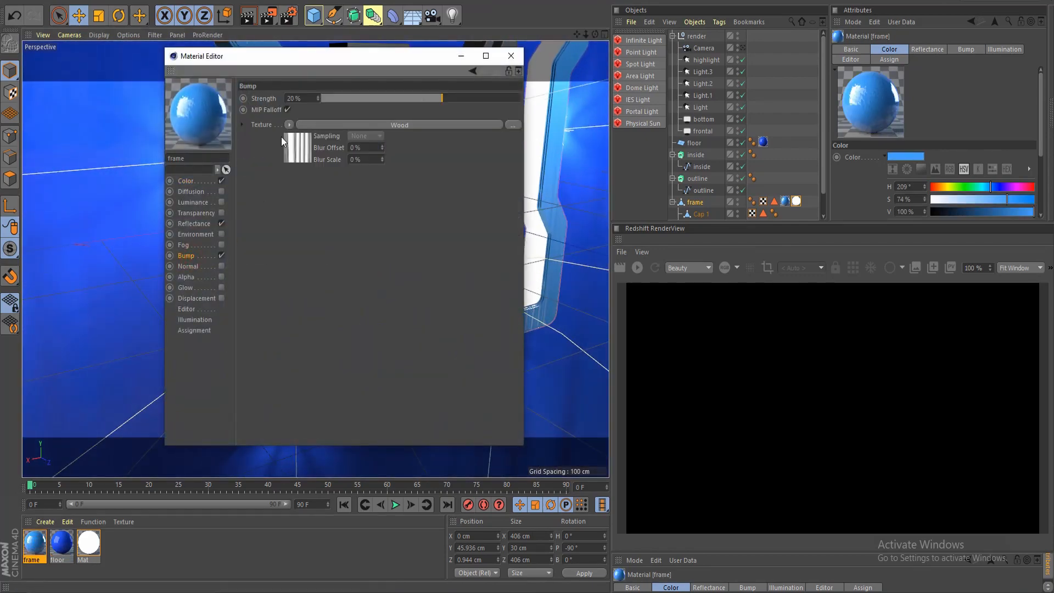
pyautogui.doubleClick(301, 98)
pyautogui.write('5')
pyautogui.press('Return')
pyautogui.click(512, 55)
# - Select the outline and inside extrudes of the logo and shift them together along their depth axis within the frame
pyautogui.keyDown('alt'); pyautogui.moveTo(305, 367); pyautogui.dragTo(249, 175); pyautogui.keyUp('alt')
pyautogui.click(248, 175)
pyautogui.keyDown('shift'); pyautogui.click(279, 196); pyautogui.keyUp('shift')
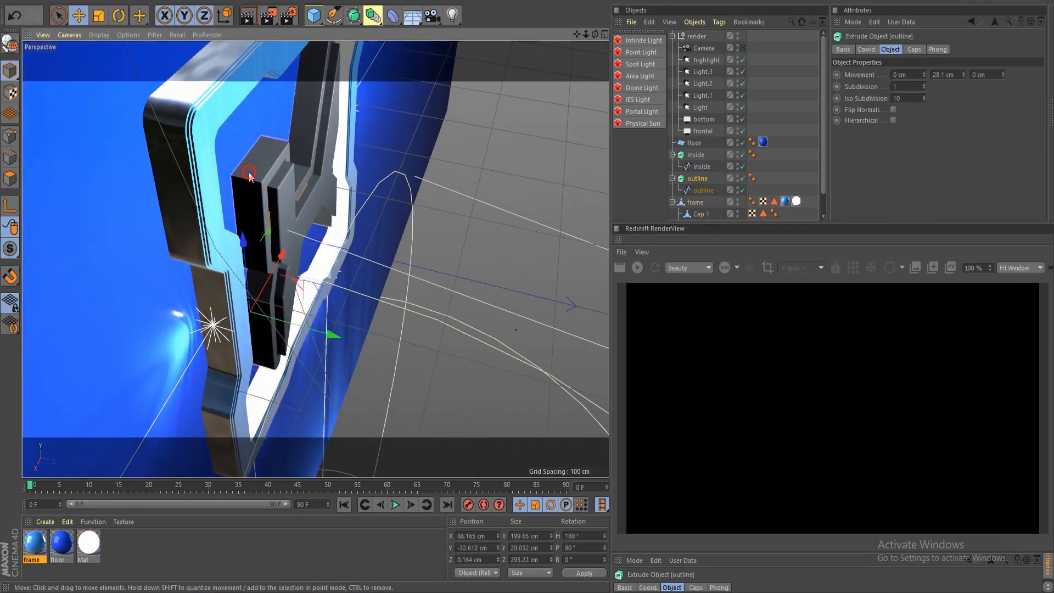
pyautogui.moveTo(332, 335); pyautogui.dragTo(255, 257)
pyautogui.keyDown('alt'); pyautogui.moveTo(326, 288); pyautogui.dragTo(423, 354, button='middle'); pyautogui.keyUp('alt')
pyautogui.doubleClick(154, 558)
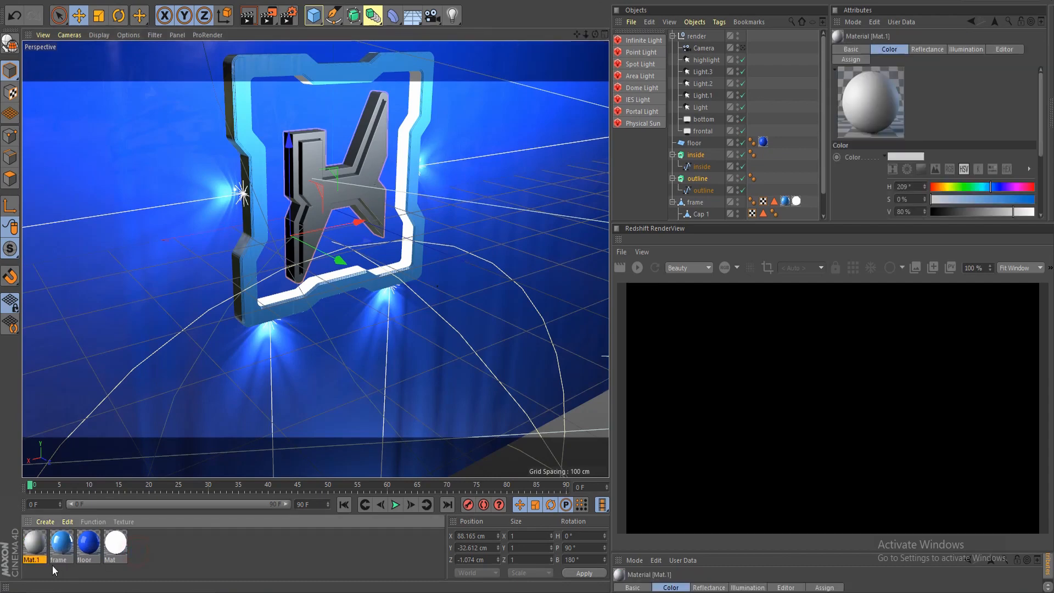
pyautogui.doubleClick(34, 559)
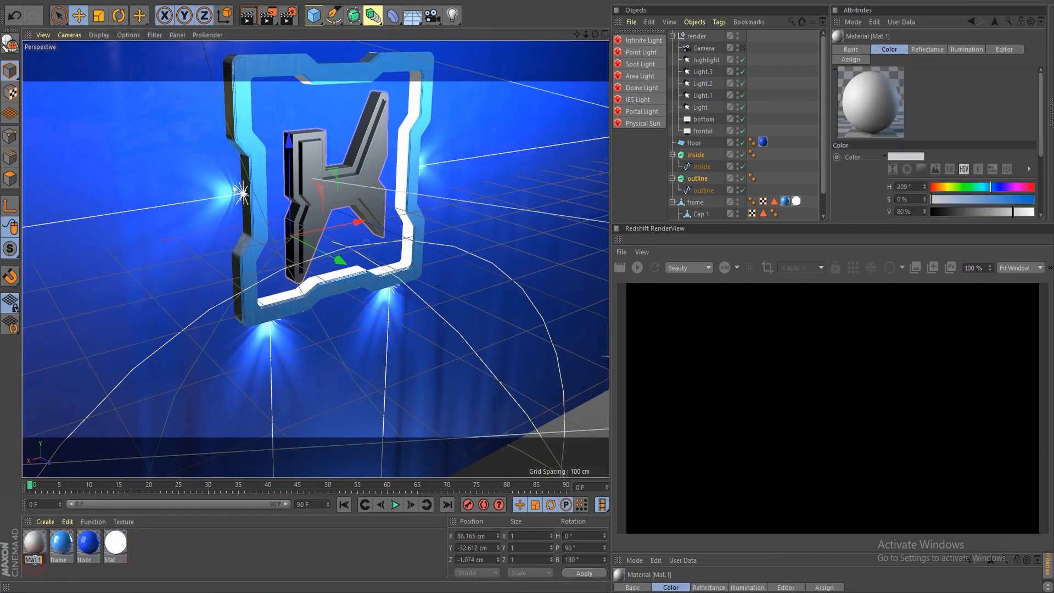
pyautogui.write('outline')
pyautogui.press('Return')
pyautogui.click(37, 545)
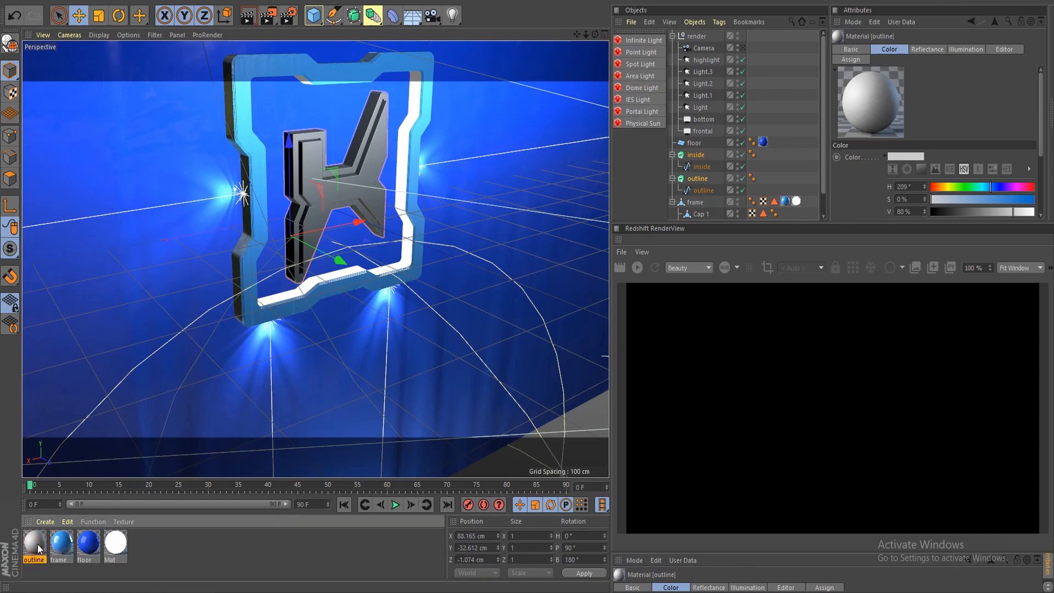
pyautogui.press('Delete')
# - Duplicate the frame material and rename the copy as outline
pyautogui.keyDown('ctrl'); pyautogui.moveTo(36, 544); pyautogui.dragTo(25, 550); pyautogui.keyUp('ctrl')
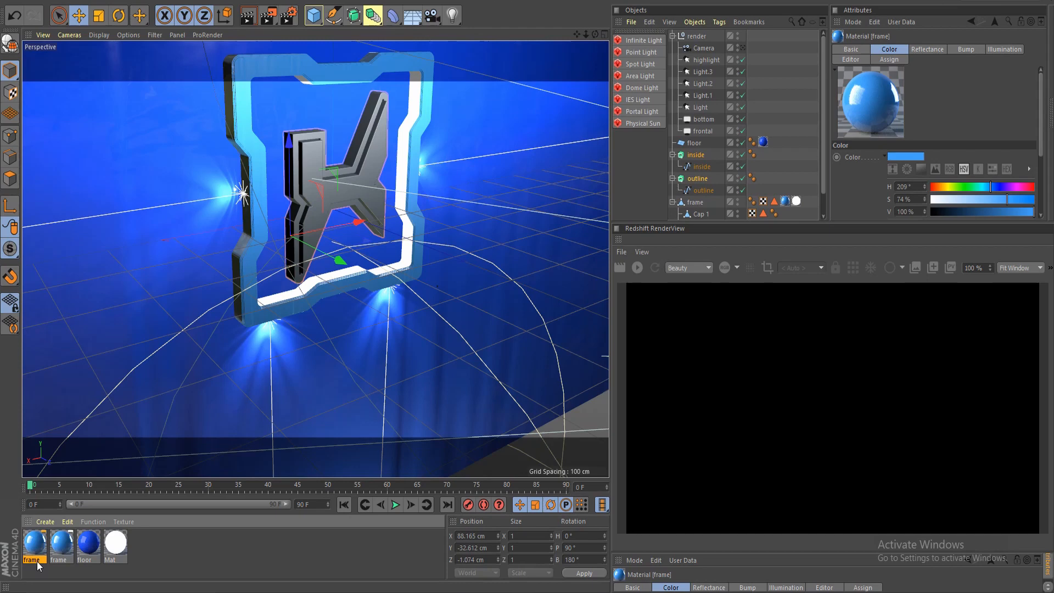
pyautogui.click(33, 554)
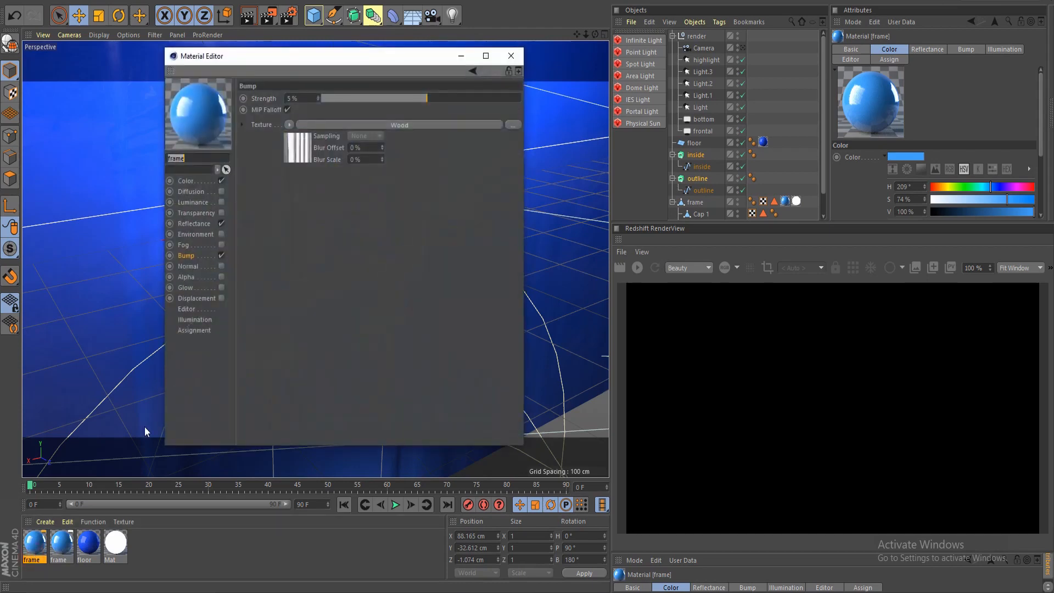
pyautogui.click(511, 55)
pyautogui.click(31, 560)
pyautogui.doubleClick(33, 560)
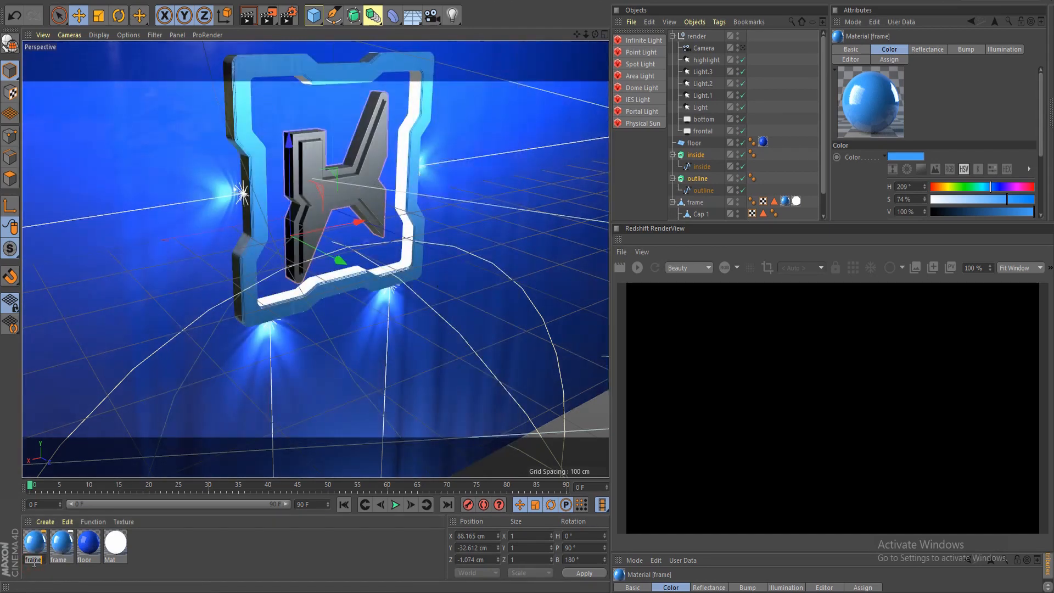
pyautogui.write('o')
pyautogui.press('Return')
# - Darken the outline material's blue color to a 60% value
pyautogui.doubleClick(35, 543)
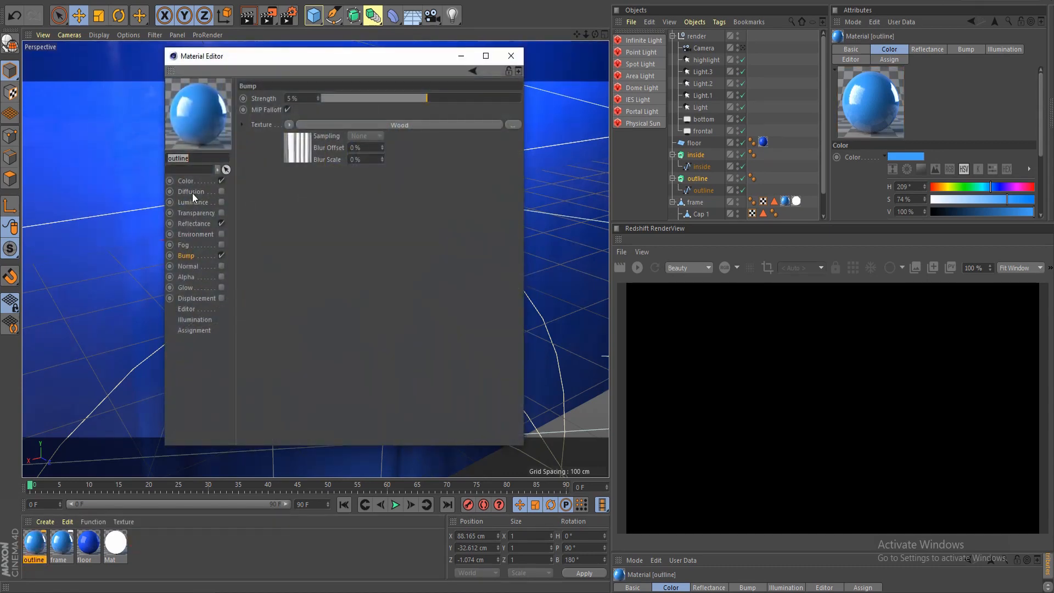
pyautogui.click(186, 180)
pyautogui.moveTo(487, 157); pyautogui.dragTo(442, 149)
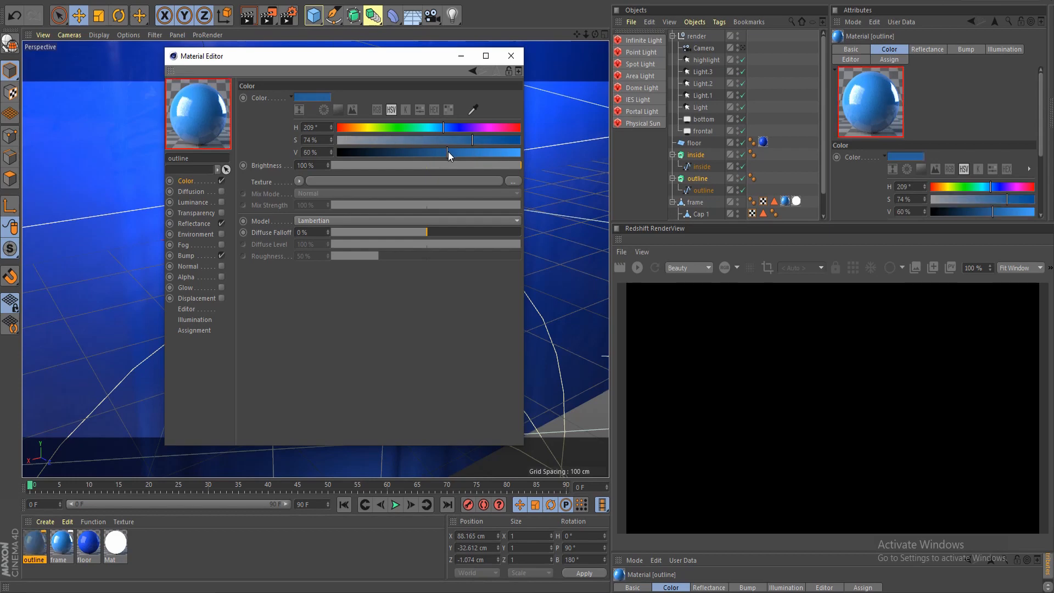
# - Give the outline material's reflectance Layer 3 a Custom Bump Map with a Noise texture at 9% strength
pyautogui.click(195, 224)
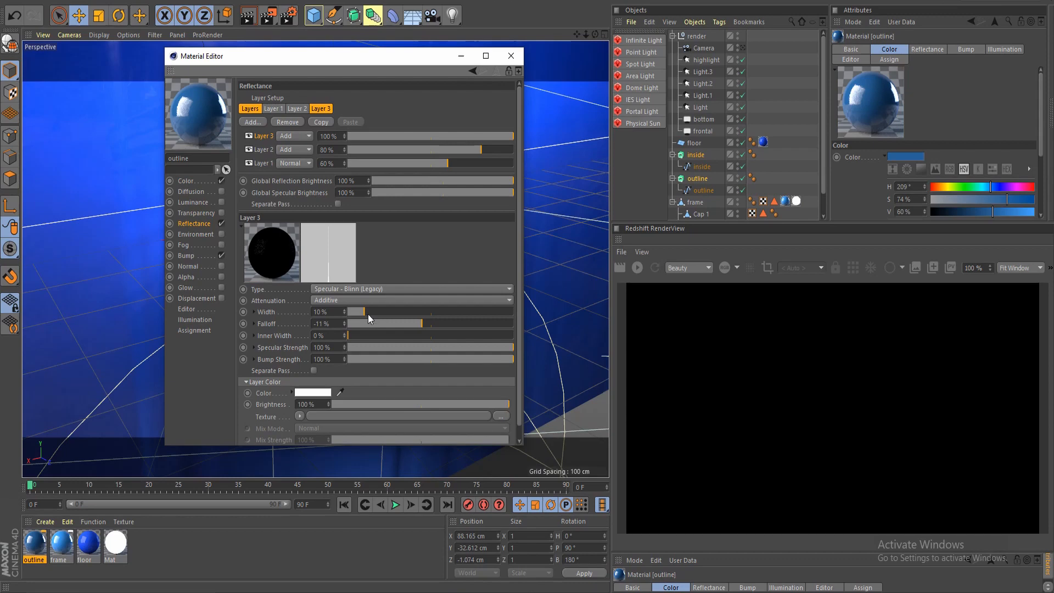
pyautogui.moveTo(520, 247); pyautogui.dragTo(519, 284)
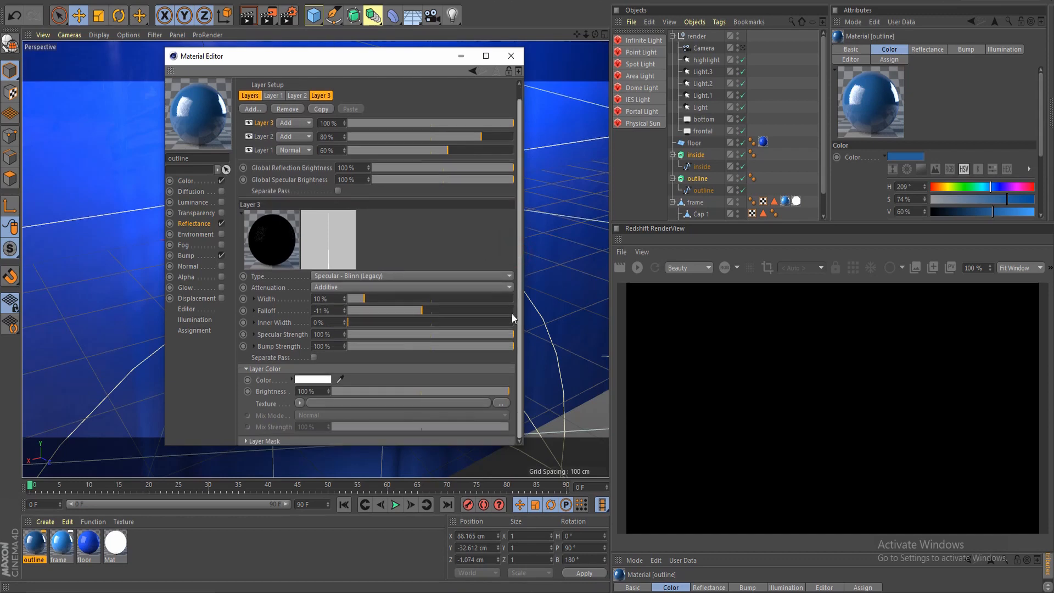
pyautogui.click(254, 346)
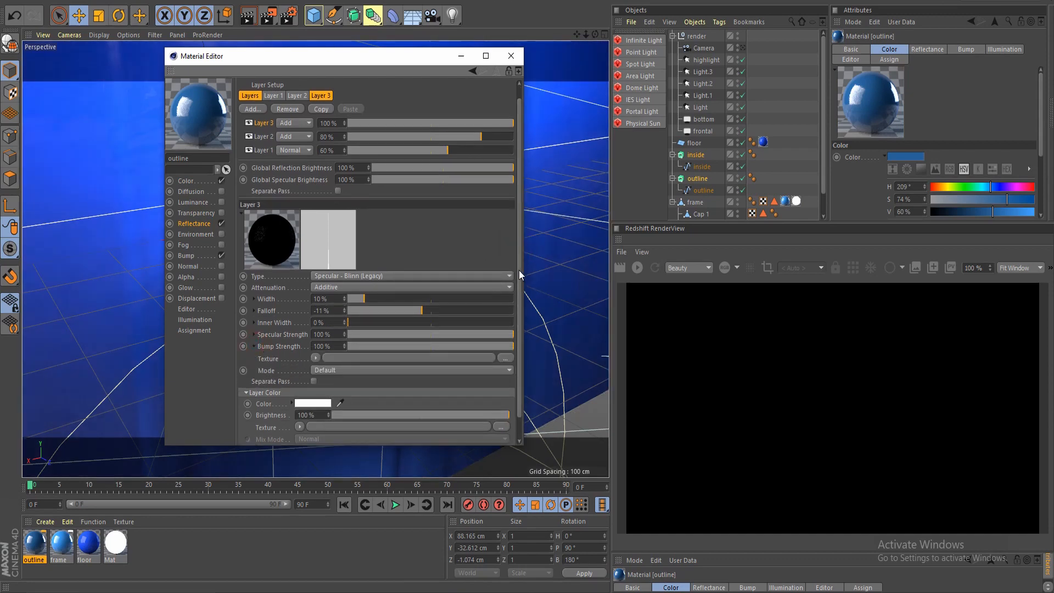
pyautogui.moveTo(519, 270); pyautogui.dragTo(515, 306)
pyautogui.click(319, 348)
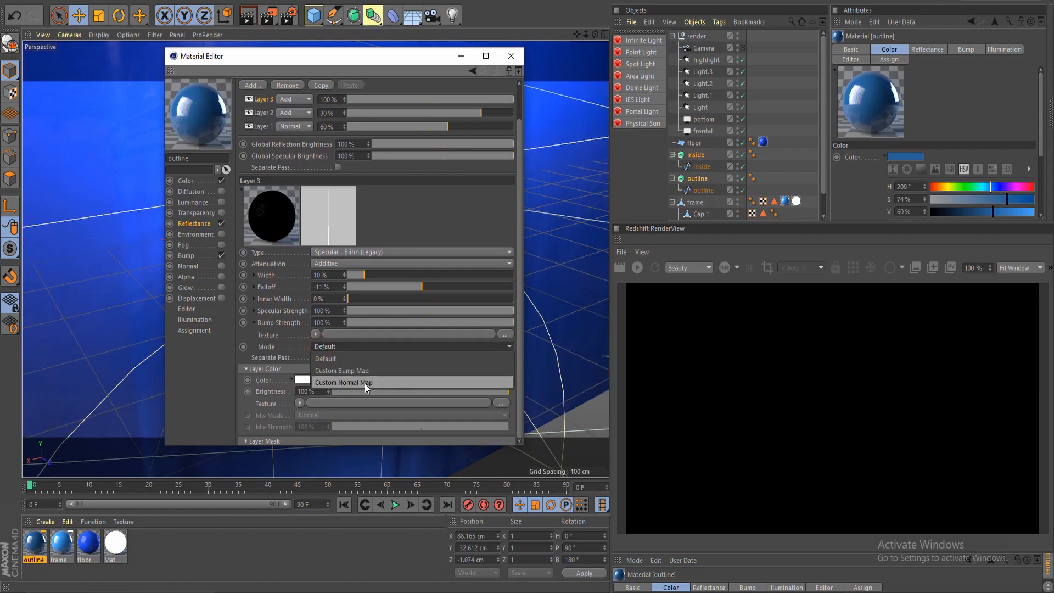
pyautogui.click(366, 371)
pyautogui.click(316, 358)
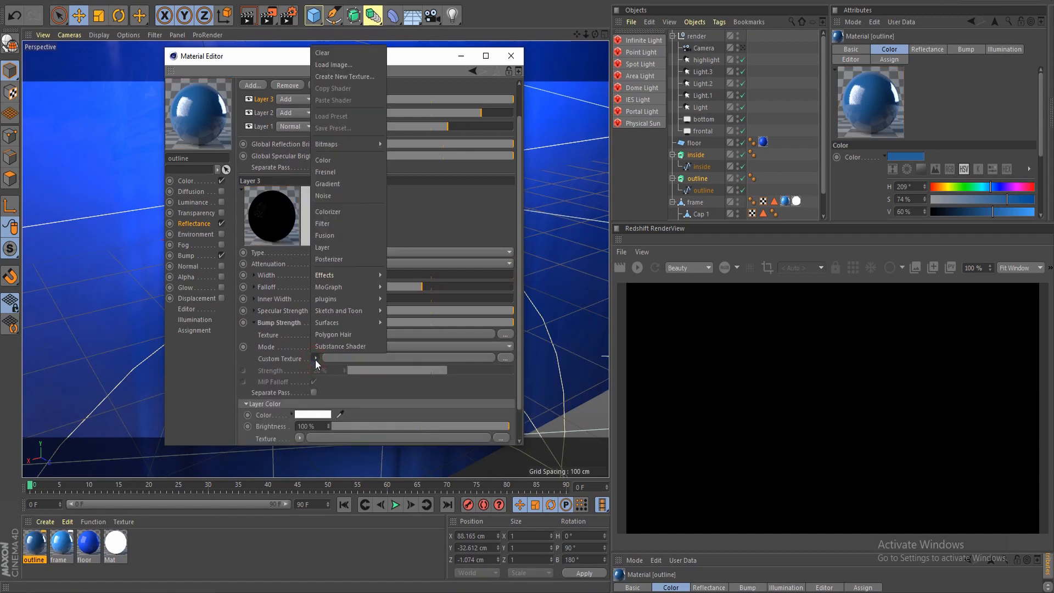
pyautogui.click(359, 195)
pyautogui.moveTo(519, 283); pyautogui.dragTo(499, 361)
pyautogui.moveTo(440, 336); pyautogui.dragTo(437, 340)
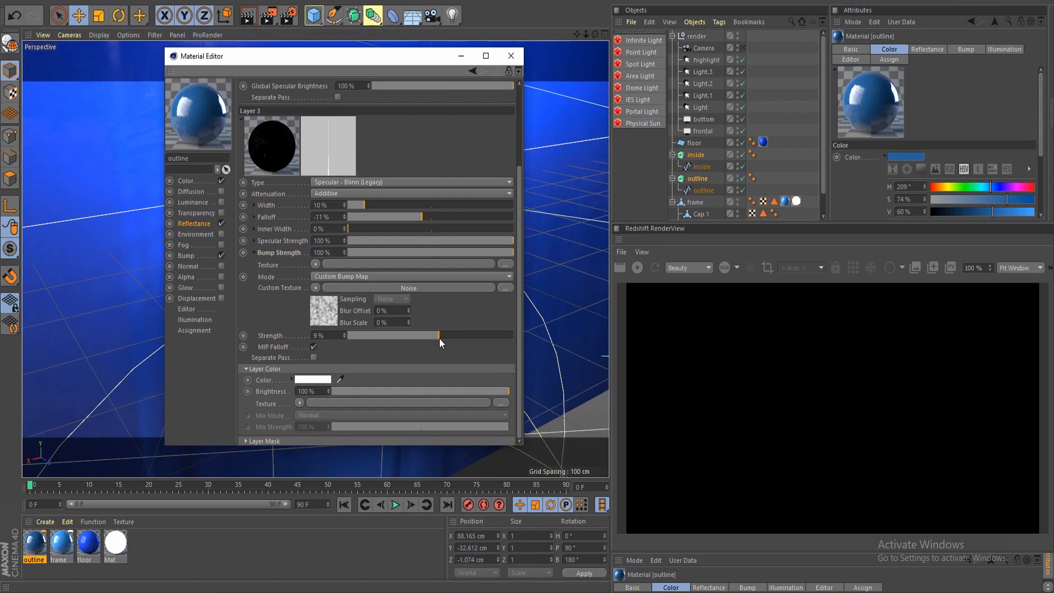
# - Change the noise type of Layer 3's custom bump texture to Dents and close the material
pyautogui.click(413, 289)
pyautogui.click(349, 212)
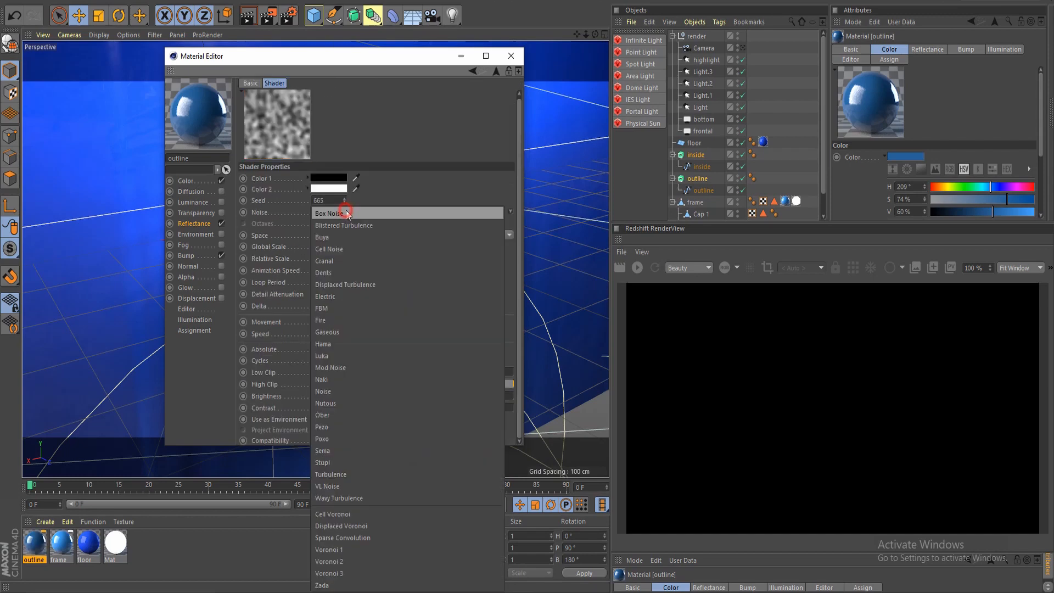
pyautogui.click(361, 277)
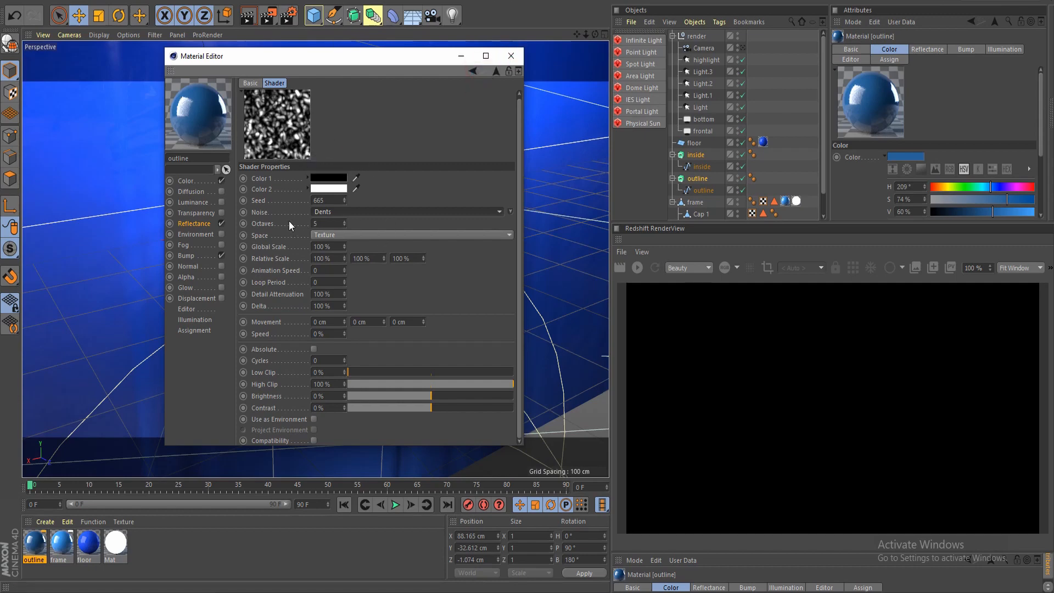
pyautogui.click(471, 71)
pyautogui.click(510, 56)
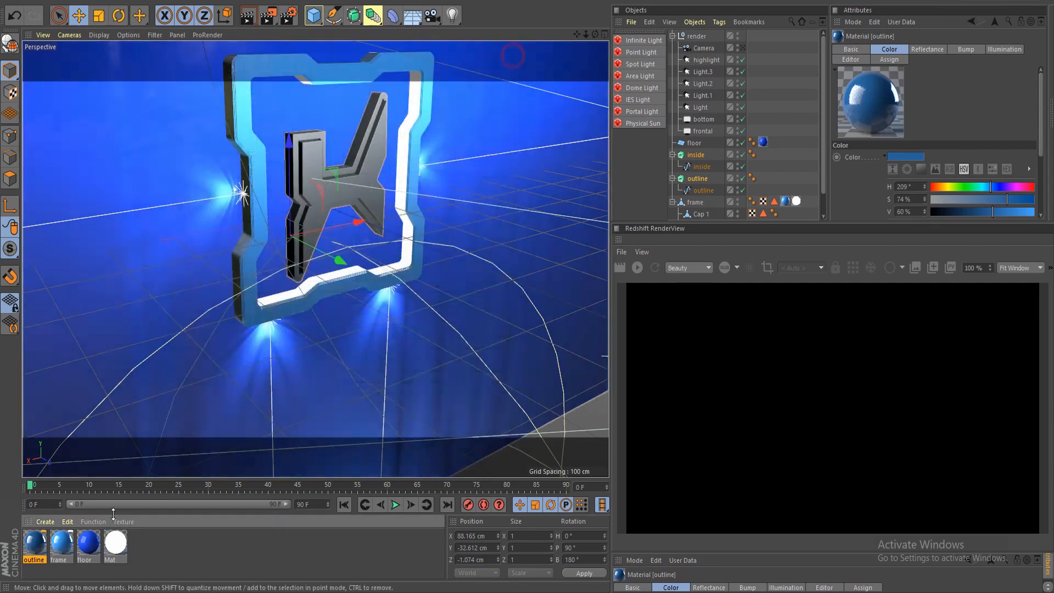
# - Apply the outline material to the outline extrude
pyautogui.moveTo(54, 554); pyautogui.dragTo(703, 178)
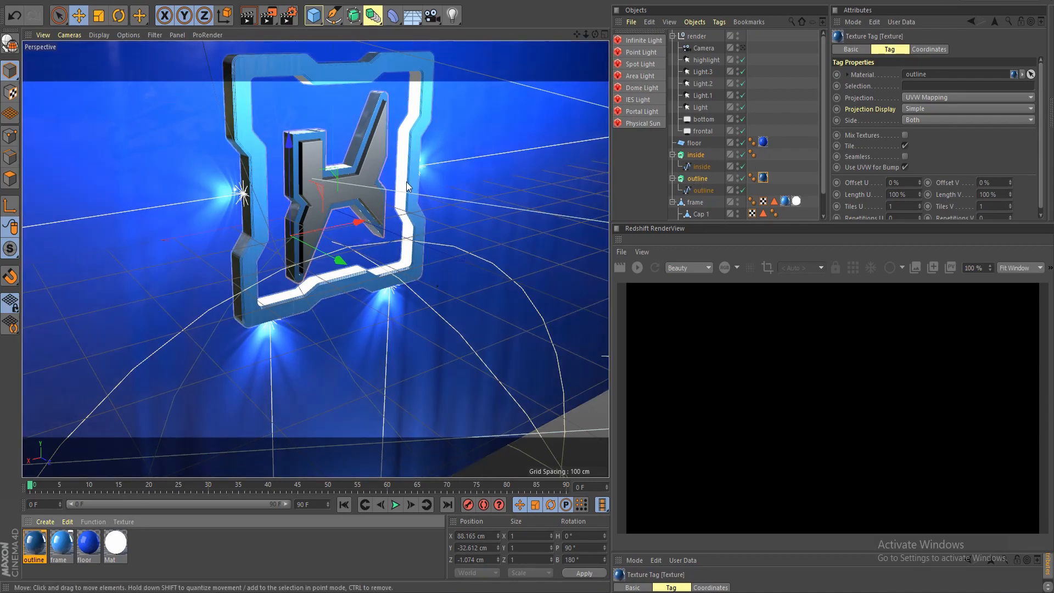
pyautogui.keyDown('alt'); pyautogui.moveTo(387, 190); pyautogui.dragTo(292, 198); pyautogui.keyUp('alt')
pyautogui.keyDown('alt'); pyautogui.moveTo(292, 199); pyautogui.dragTo(383, 215, button='right'); pyautogui.keyUp('alt')
pyautogui.keyDown('alt'); pyautogui.moveTo(383, 216); pyautogui.dragTo(449, 227); pyautogui.keyUp('alt')
pyautogui.keyDown('alt'); pyautogui.moveTo(469, 304); pyautogui.dragTo(434, 297); pyautogui.keyUp('alt')
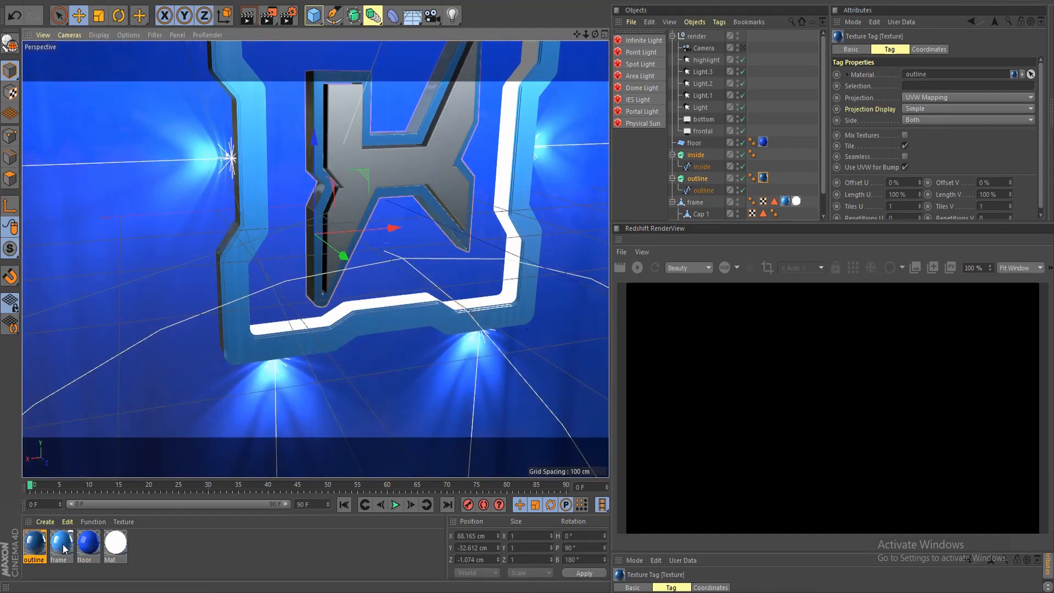
# - Apply the frame material to the inside extrude and delete the extra frame material tag from the outline extrude
pyautogui.moveTo(64, 548); pyautogui.dragTo(181, 442)
pyautogui.moveTo(413, 217); pyautogui.dragTo(397, 188)
pyautogui.scroll(-2, 819, 173)
pyautogui.click(696, 132)
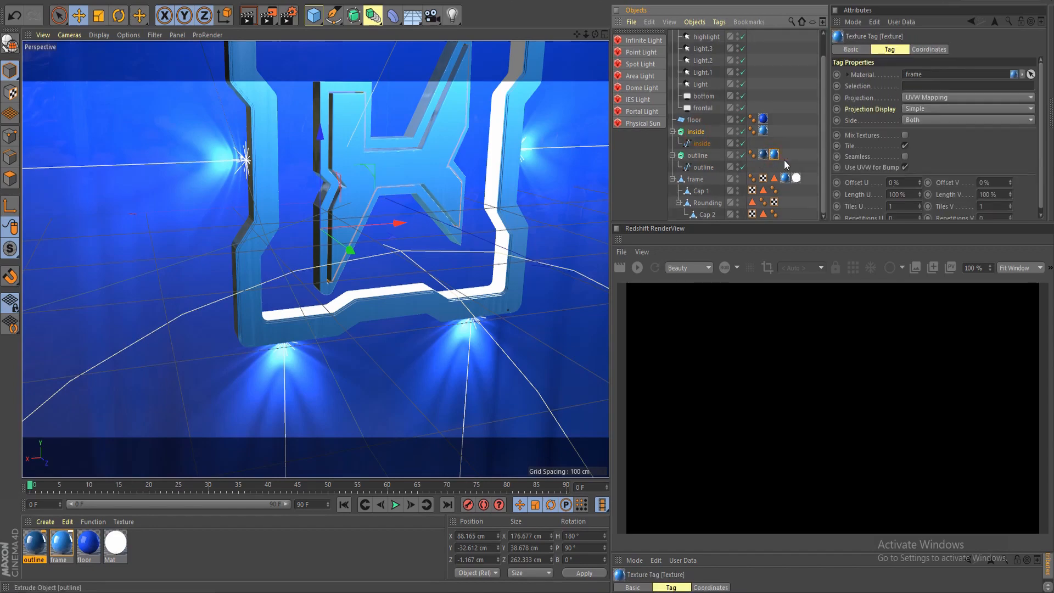
pyautogui.press('Delete')
pyautogui.keyDown('alt'); pyautogui.moveTo(417, 181); pyautogui.dragTo(401, 236); pyautogui.keyUp('alt')
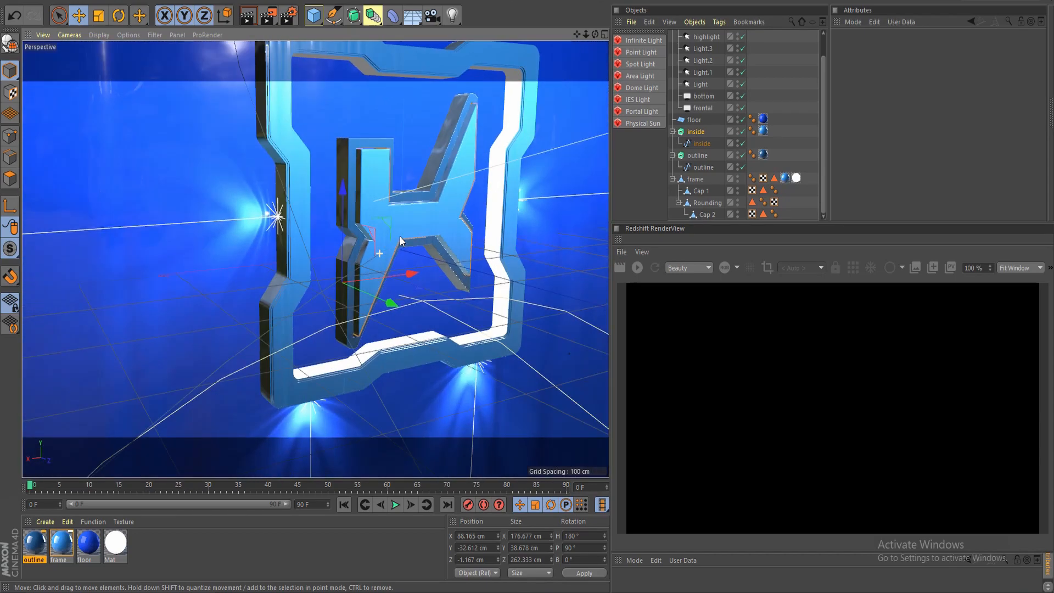
# - Set the Global Illumination primary method to Quasi-Monte Carlo (QMC) and the secondary method to Light Mapping in the render settings
pyautogui.scroll(-7, 368, 308)
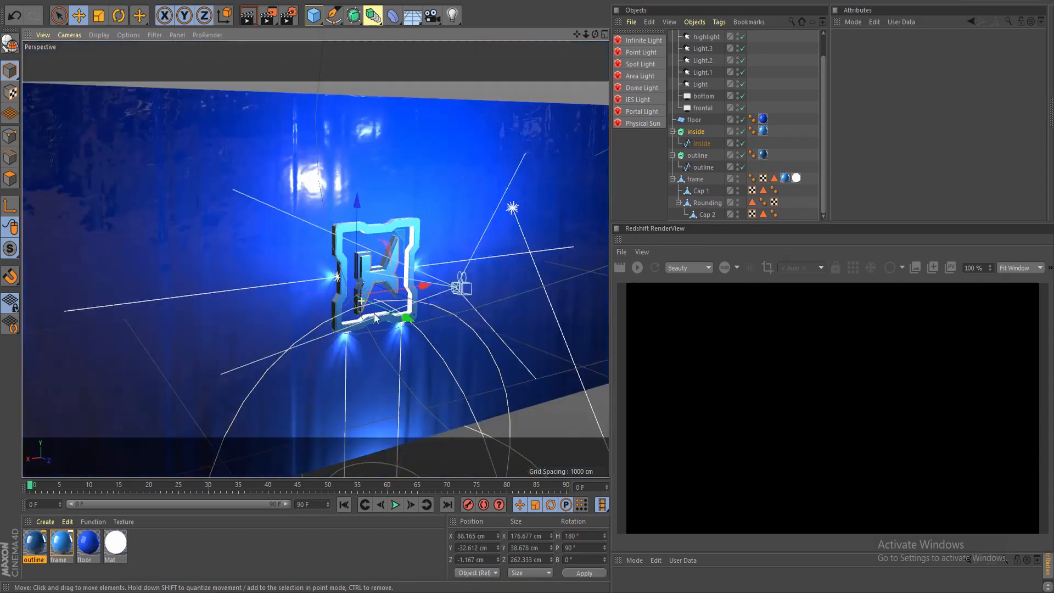
pyautogui.keyDown('alt'); pyautogui.moveTo(387, 317); pyautogui.dragTo(349, 315); pyautogui.keyUp('alt')
pyautogui.scroll(5, 379, 293)
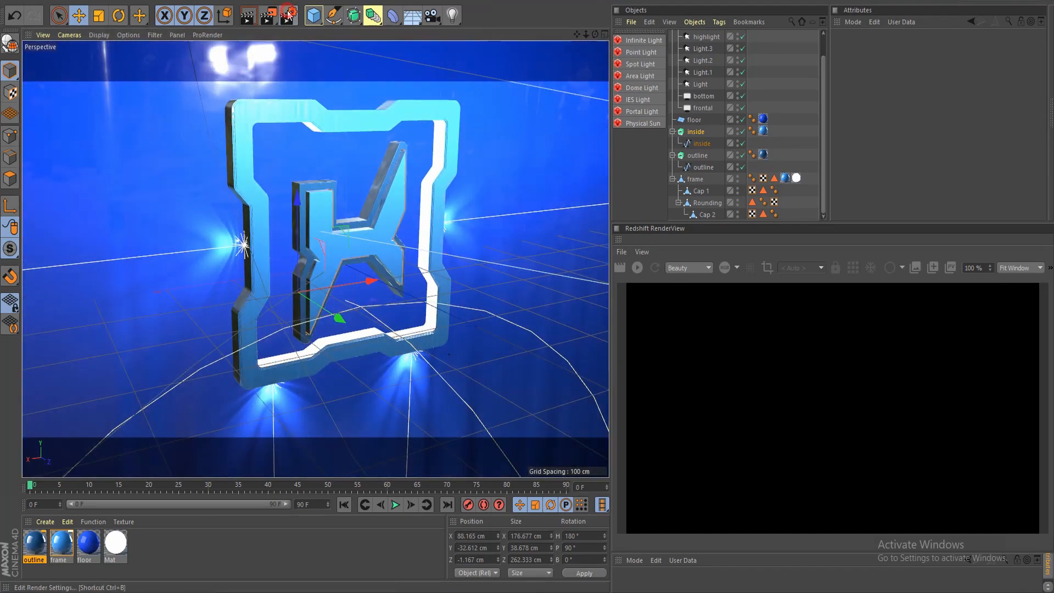
pyautogui.click(288, 15)
pyautogui.moveTo(501, 4); pyautogui.dragTo(432, 66)
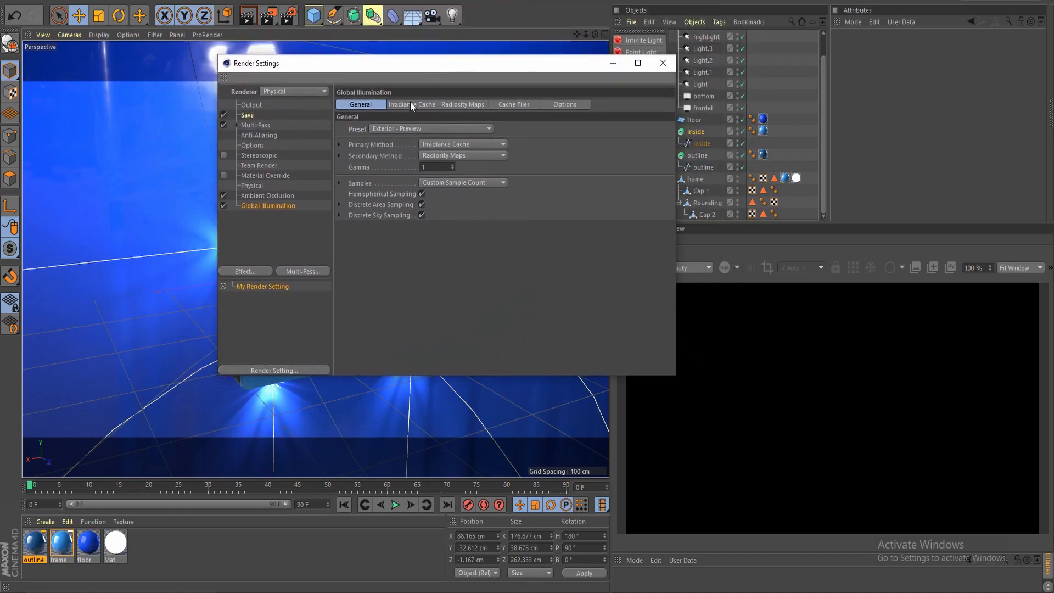
pyautogui.click(410, 130)
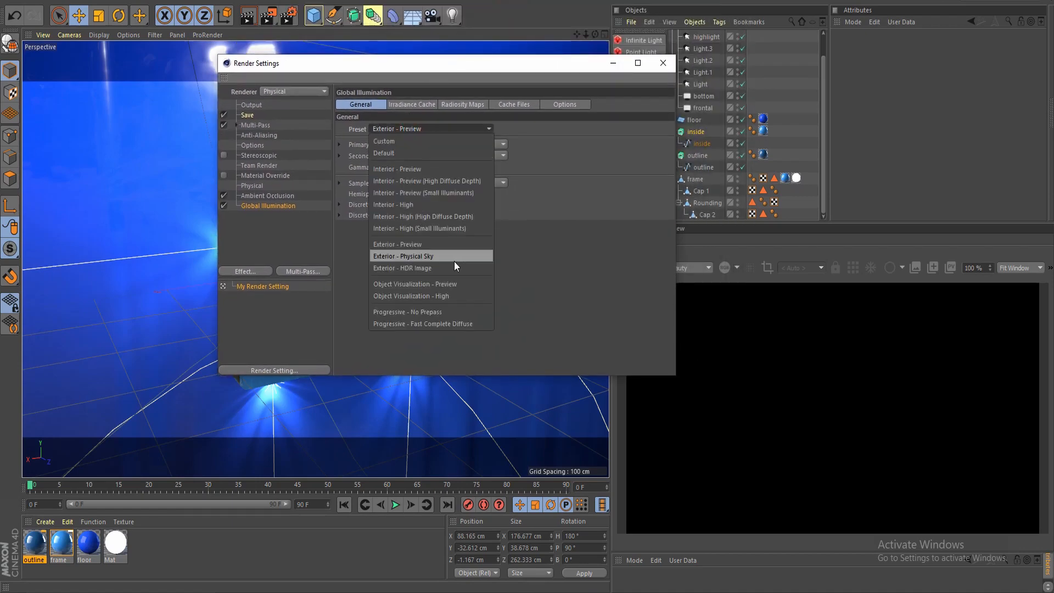
pyautogui.click(509, 252)
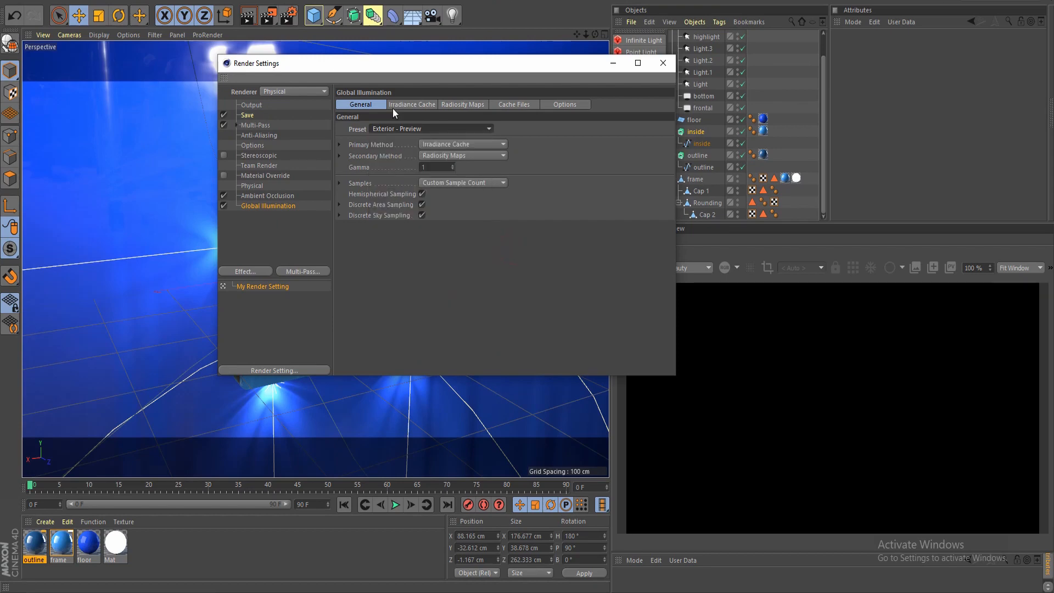
pyautogui.click(473, 144)
pyautogui.click(480, 157)
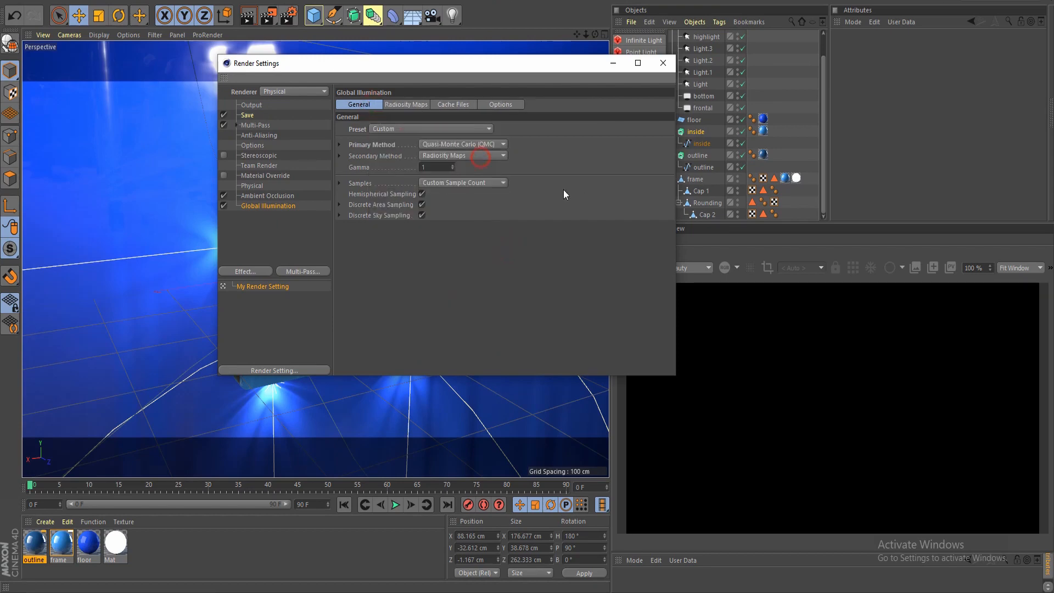
pyautogui.click(460, 156)
pyautogui.click(459, 204)
# - Set the Light Mapping path count (x1000) to 6000
pyautogui.click(410, 106)
pyautogui.doubleClick(433, 129)
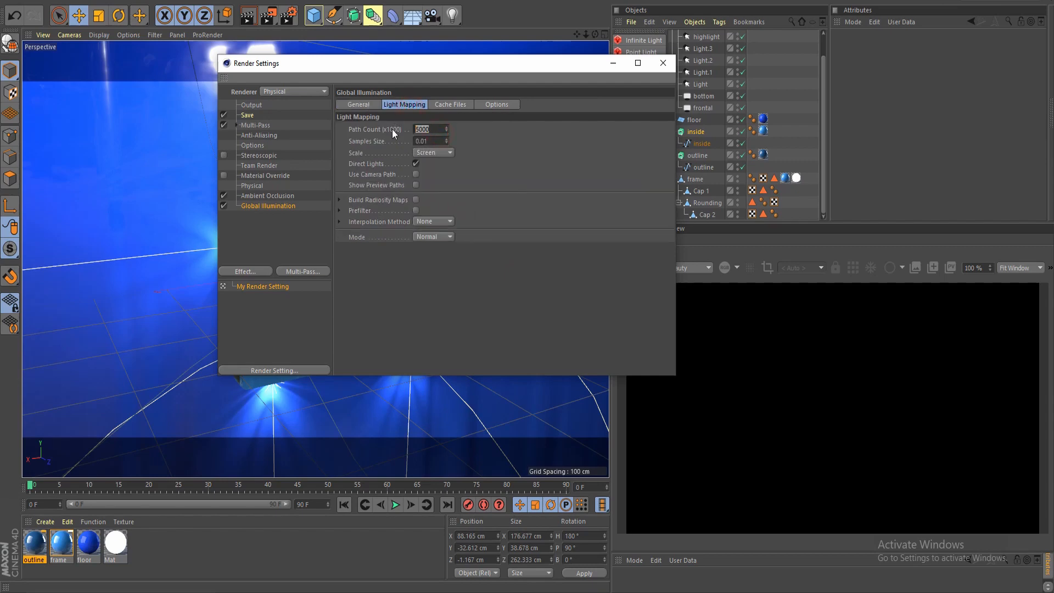
pyautogui.write('6000')
pyautogui.press('Return')
pyautogui.click(373, 104)
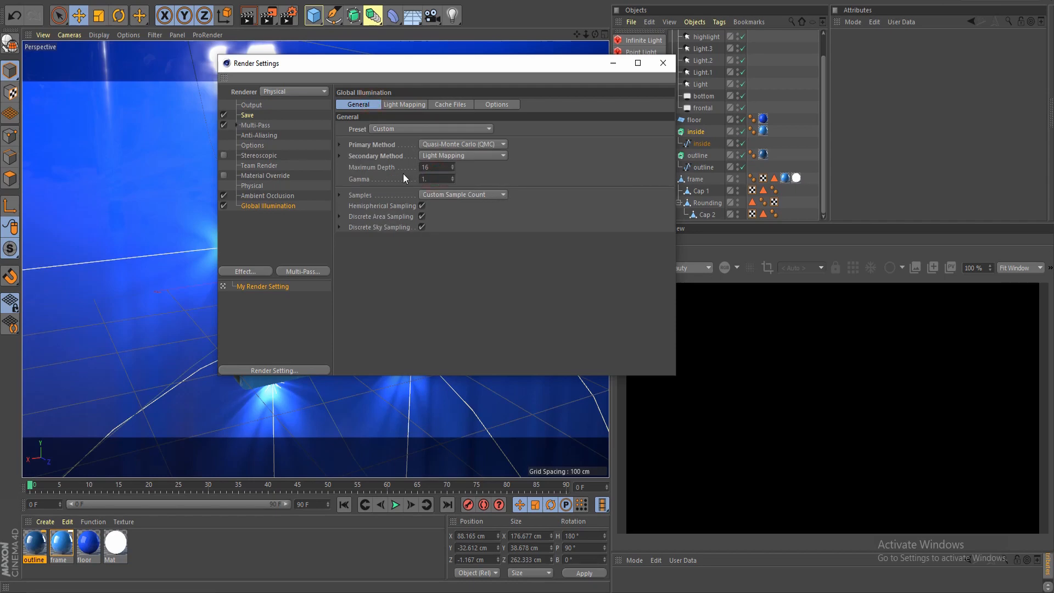
# - Set the Physical renderer's sampling quality to Automatic with a shading error threshold of 10%
pyautogui.click(259, 187)
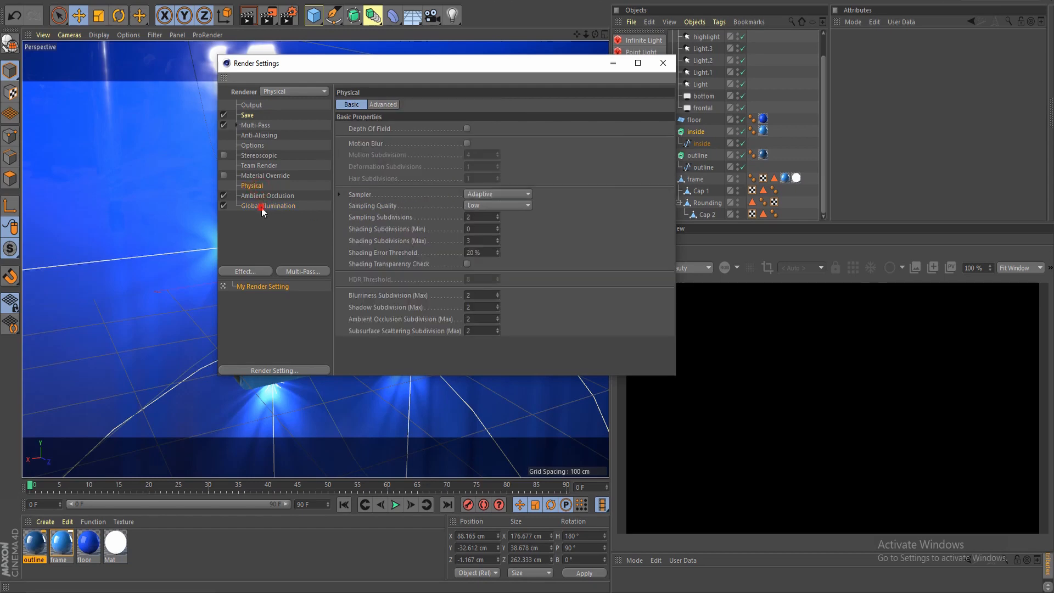
pyautogui.click(262, 198)
pyautogui.click(253, 186)
pyautogui.click(505, 205)
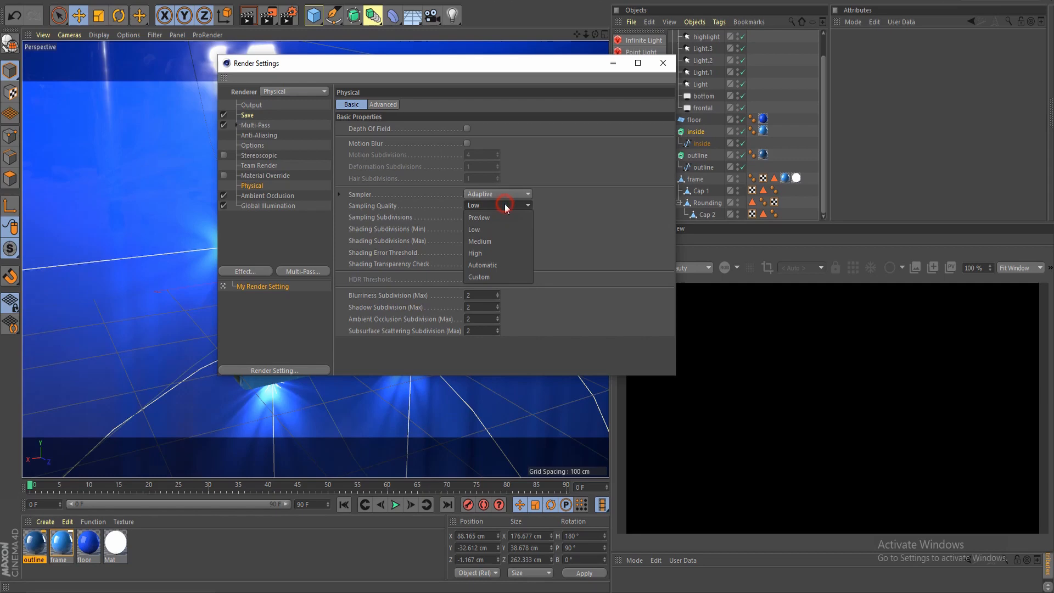
pyautogui.click(505, 206)
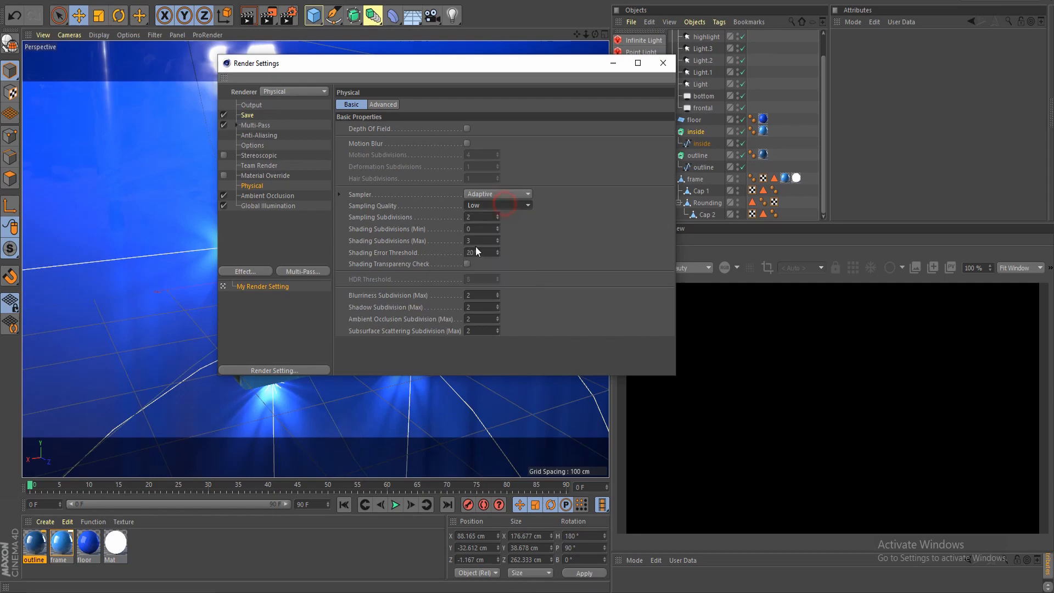
pyautogui.click(505, 195)
pyautogui.click(520, 214)
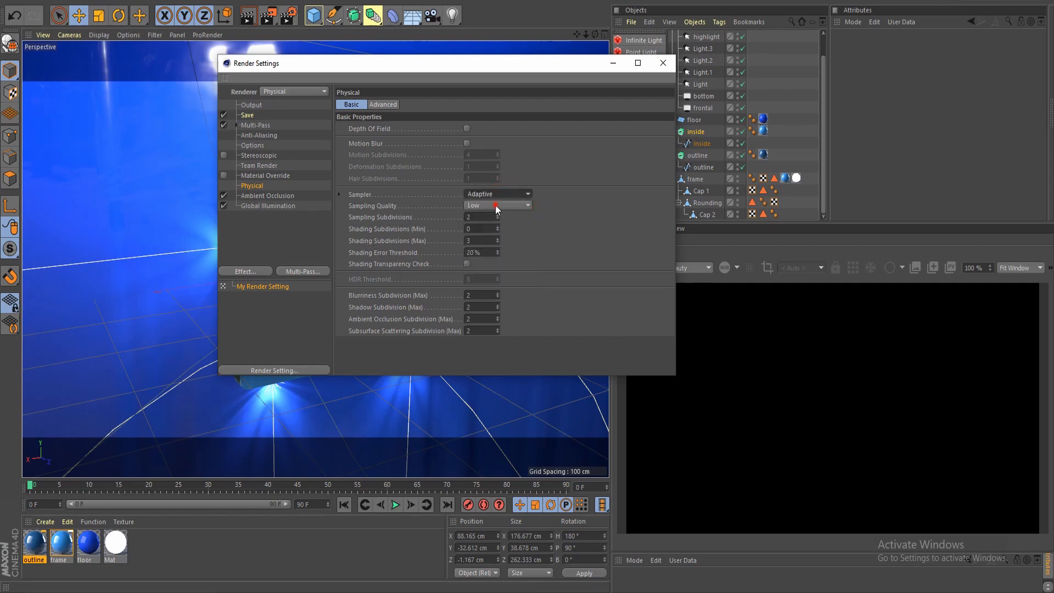
pyautogui.click(496, 206)
pyautogui.click(504, 265)
pyautogui.click(486, 252)
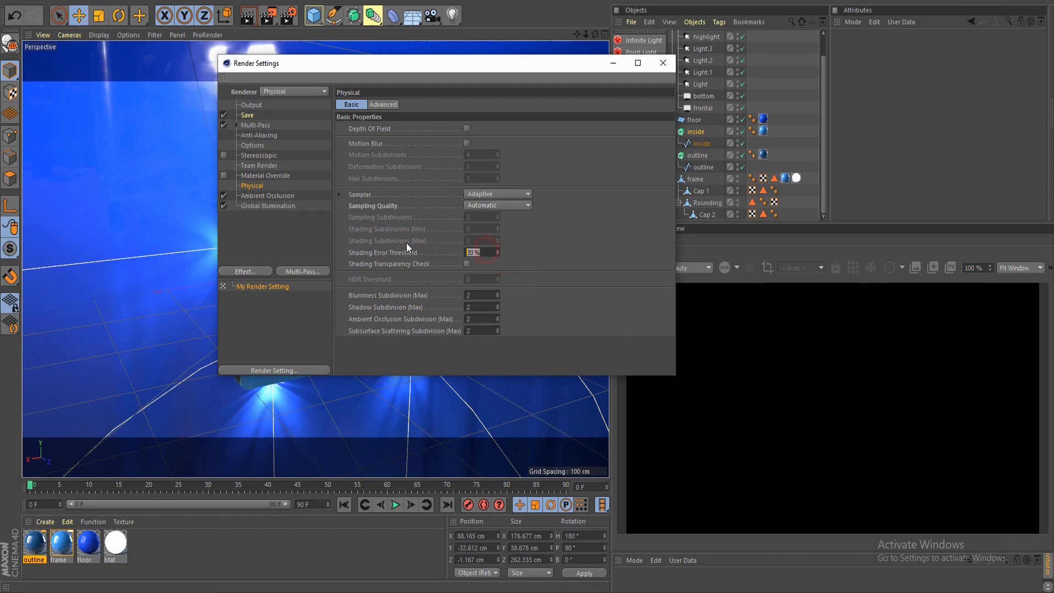
pyautogui.write('10')
# - Set the maximum shadow subdivision to 4 and ambient occlusion subdivision to 3, and close the render settings
pyautogui.click(490, 295)
pyautogui.click(473, 308)
pyautogui.click(475, 316)
pyautogui.write('6')
pyautogui.click(490, 322)
pyautogui.click(492, 311)
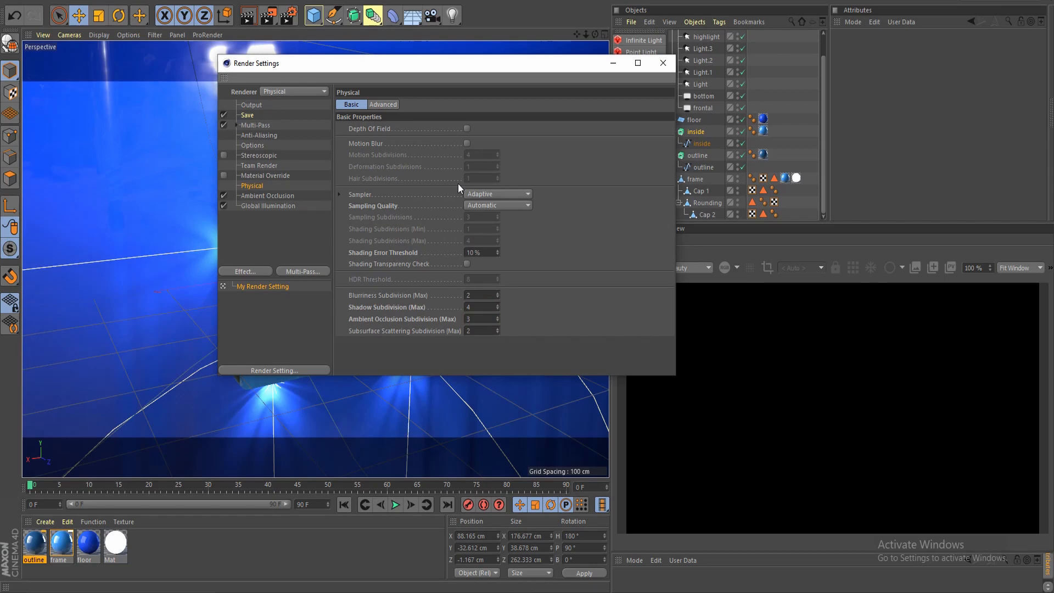
pyautogui.click(672, 73)
# - Set the intensity of the bottom area light to 60%
pyautogui.moveTo(824, 153); pyautogui.dragTo(827, 123)
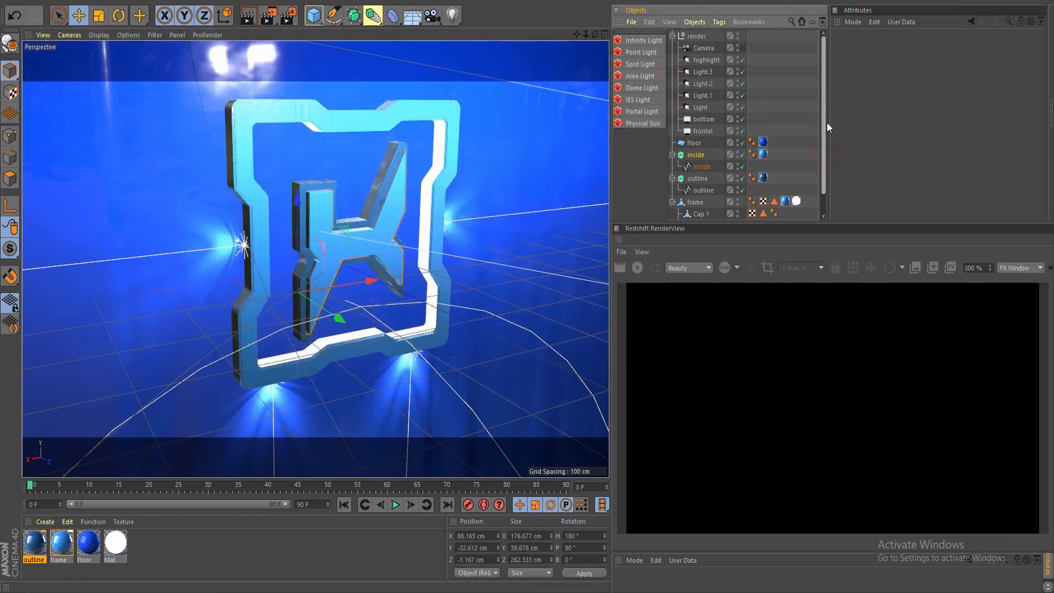
pyautogui.click(709, 118)
pyautogui.click(927, 59)
pyautogui.click(928, 49)
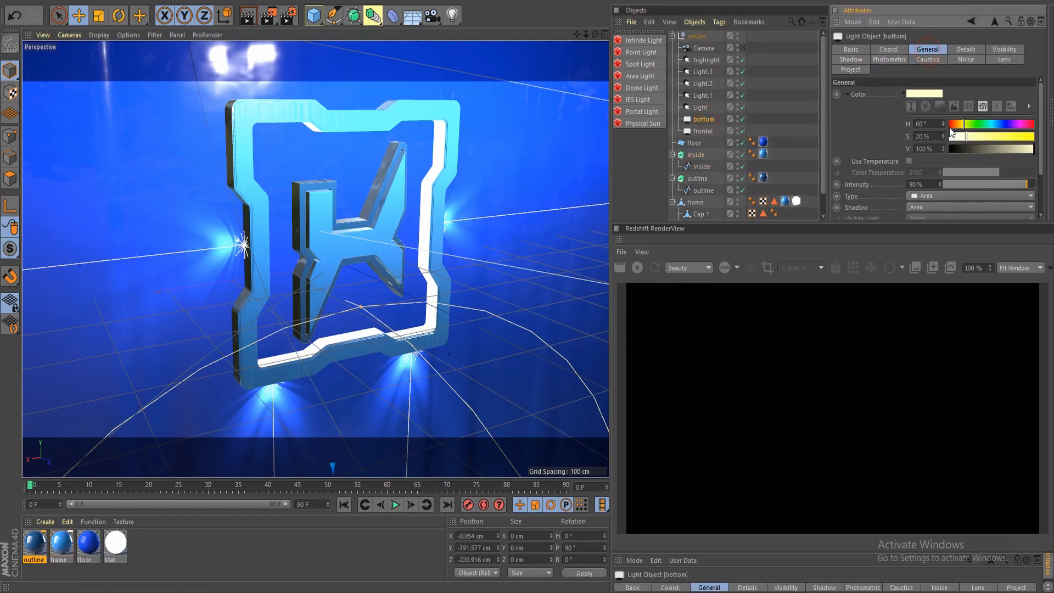
pyautogui.click(916, 183)
pyautogui.write('60')
pyautogui.click(877, 147)
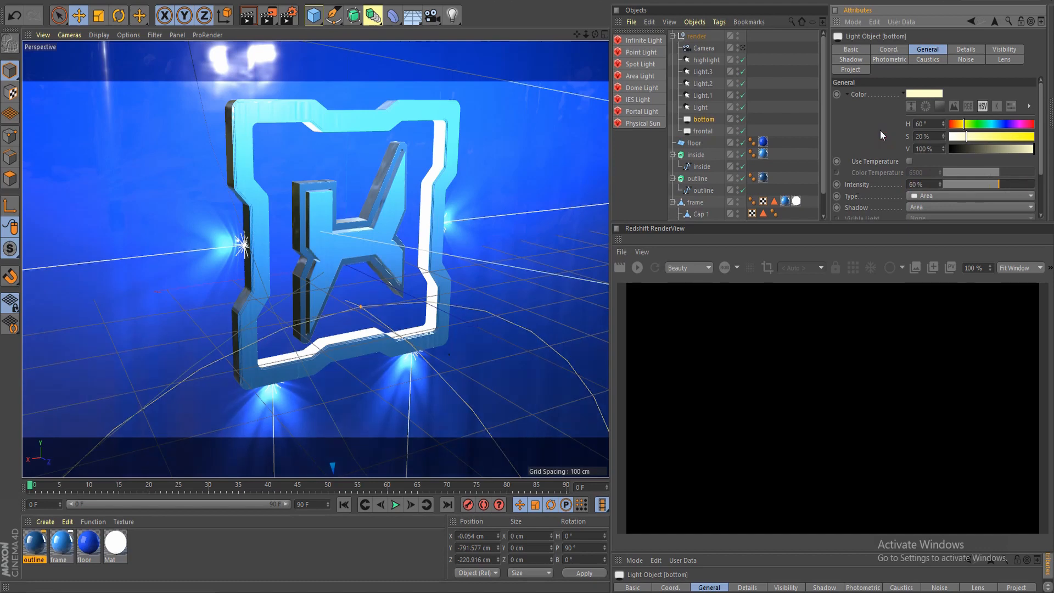
# - Switch the bottom light off and on to compare its effect on the logo
pyautogui.scroll(-3, 440, 294)
pyautogui.scroll(-3, 440, 294)
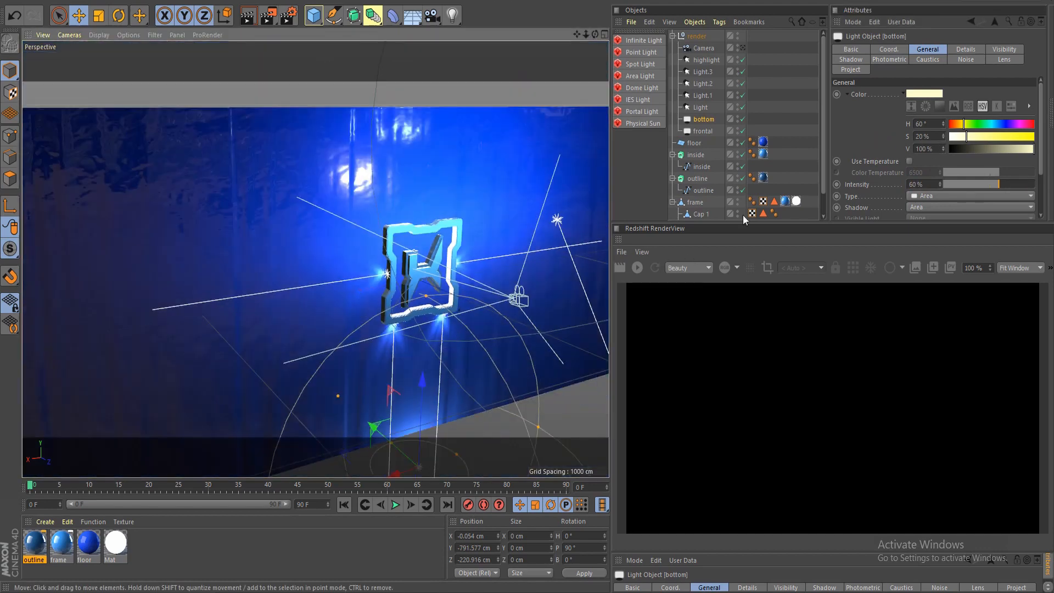
pyautogui.click(742, 119)
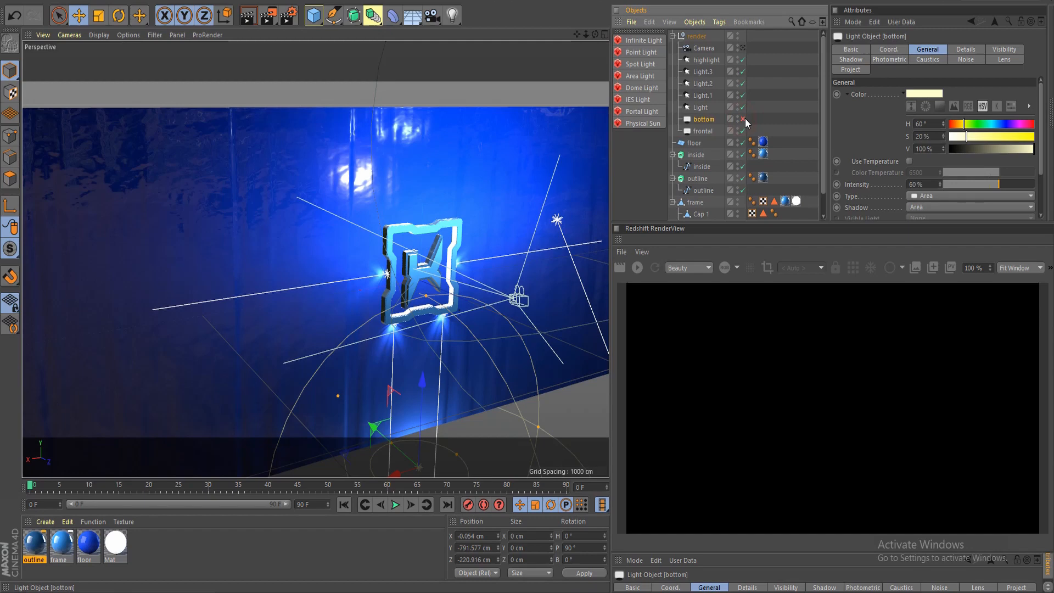
pyautogui.click(744, 120)
pyautogui.click(744, 120)
pyautogui.click(743, 120)
pyautogui.click(743, 120)
pyautogui.click(743, 120)
# - Switch the frontal light off and on and examine its effect on the wall and logo from several angles
pyautogui.click(704, 131)
pyautogui.click(741, 130)
pyautogui.click(741, 130)
pyautogui.click(741, 130)
pyautogui.click(741, 130)
pyautogui.click(741, 130)
pyautogui.click(741, 130)
pyautogui.click(712, 131)
pyautogui.scroll(-4, 535, 228)
pyautogui.keyDown('alt'); pyautogui.moveTo(443, 236); pyautogui.dragTo(480, 259); pyautogui.keyUp('alt')
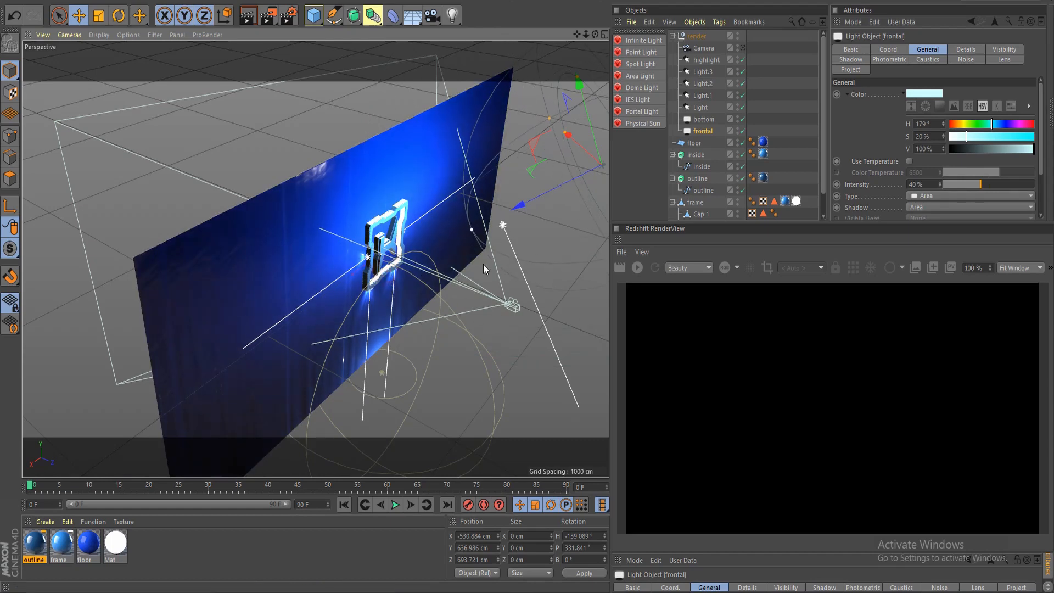
pyautogui.keyDown('alt'); pyautogui.moveTo(488, 318); pyautogui.dragTo(417, 285); pyautogui.keyUp('alt')
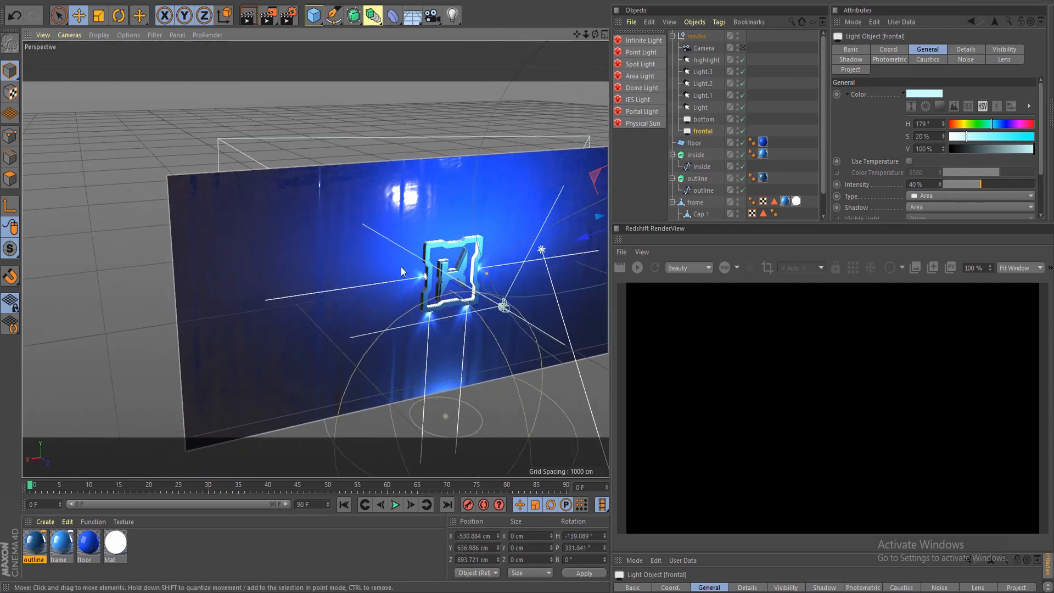
pyautogui.keyDown('alt'); pyautogui.moveTo(463, 296); pyautogui.dragTo(381, 263, button='middle'); pyautogui.keyUp('alt')
pyautogui.click(742, 131)
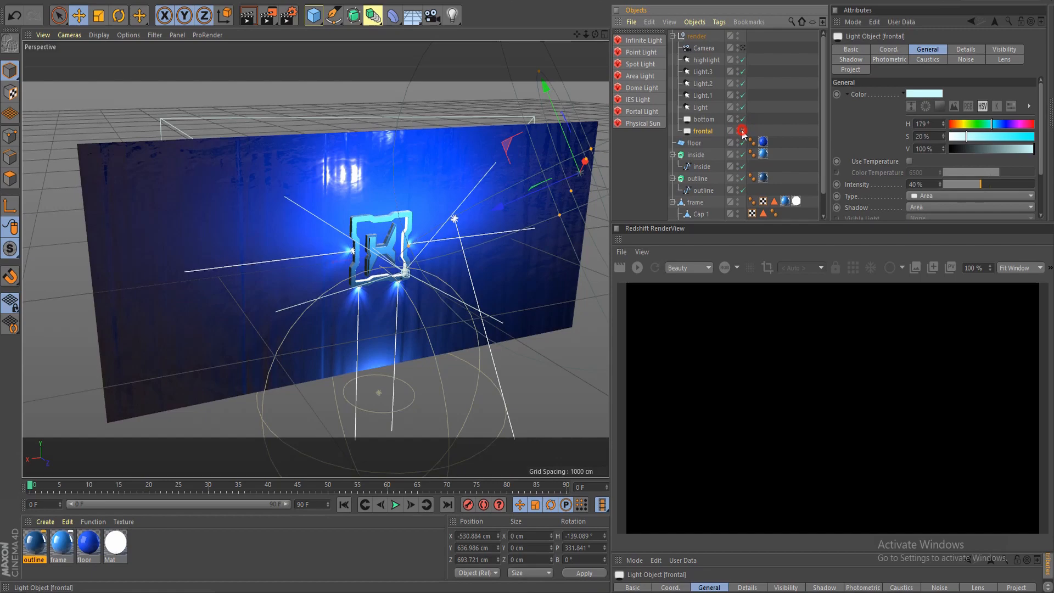
pyautogui.scroll(5, 392, 258)
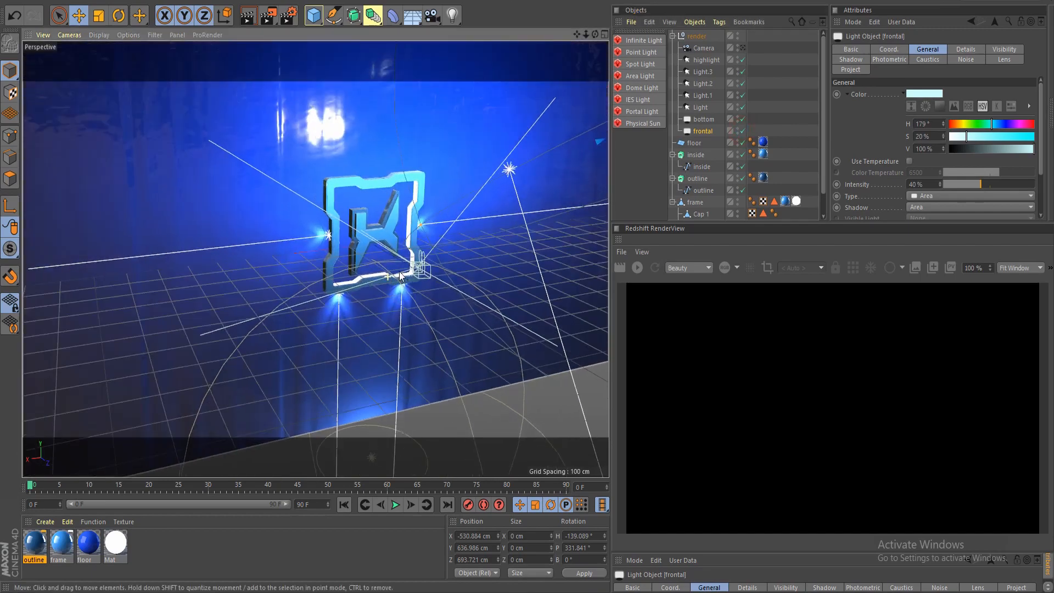
pyautogui.keyDown('alt'); pyautogui.moveTo(392, 254); pyautogui.dragTo(426, 304); pyautogui.keyUp('alt')
pyautogui.keyDown('alt'); pyautogui.moveTo(426, 304); pyautogui.dragTo(459, 338, button='middle'); pyautogui.keyUp('alt')
# - Select the highlight light and switch it off and on to compare its effect on the scene
pyautogui.click(707, 60)
pyautogui.scroll(-3, 528, 209)
pyautogui.keyDown('alt'); pyautogui.moveTo(462, 215); pyautogui.dragTo(434, 231); pyautogui.keyUp('alt')
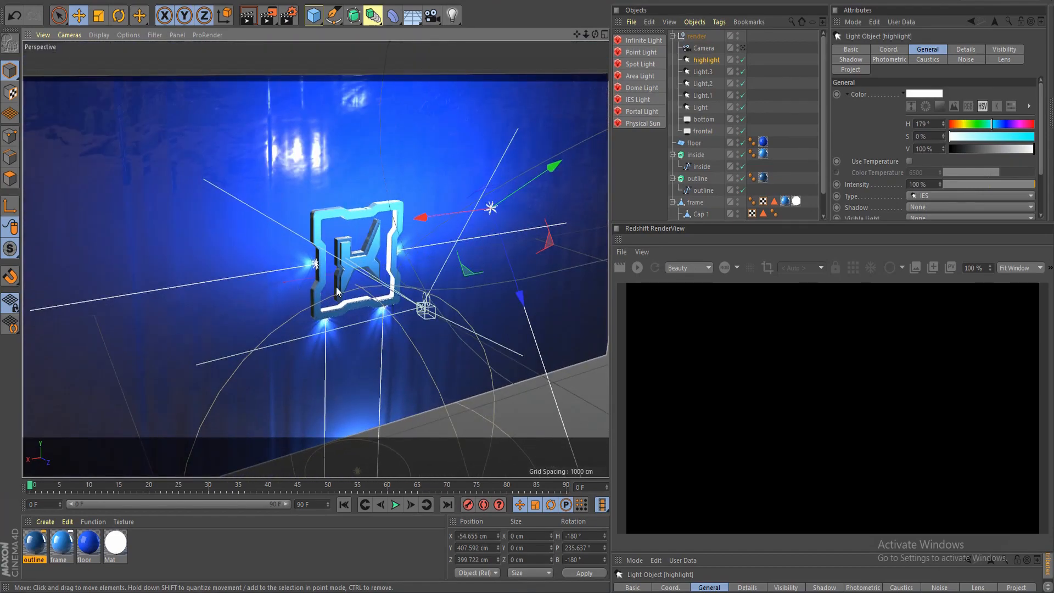
pyautogui.click(742, 58)
pyautogui.click(741, 59)
pyautogui.click(741, 59)
pyautogui.click(741, 59)
pyautogui.scroll(-3, 435, 304)
pyautogui.keyDown('alt'); pyautogui.moveTo(435, 304); pyautogui.dragTo(475, 321); pyautogui.keyUp('alt')
# - In the right view, move the highlight light up and toward the wall, to about Y 531 cm and Z 131 cm
pyautogui.middleClick(476, 321)
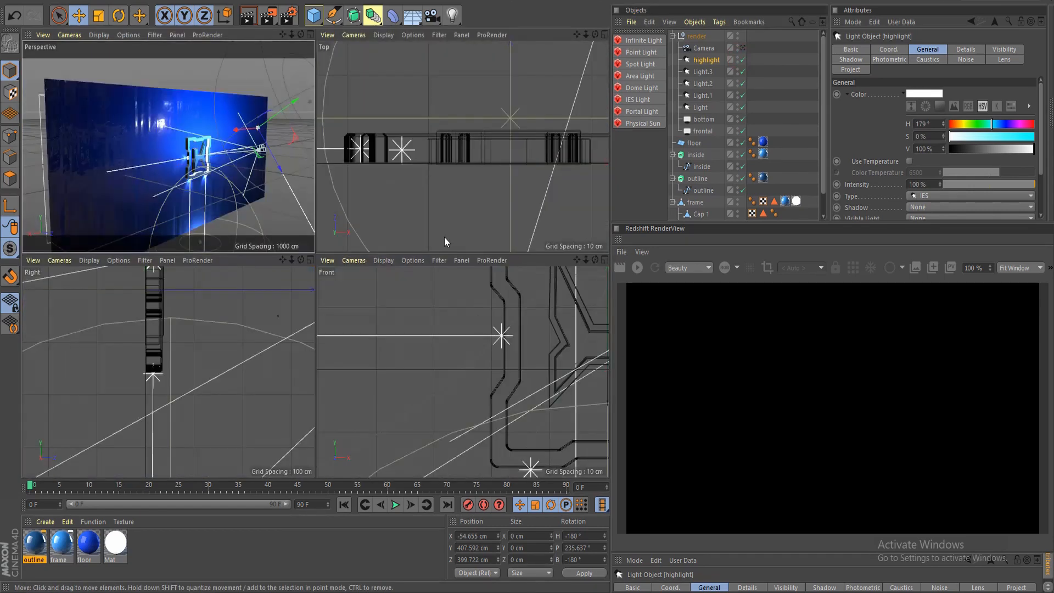
pyautogui.scroll(-3, 199, 355)
pyautogui.middleClick(209, 349)
pyautogui.scroll(-3, 210, 347)
pyautogui.scroll(4, 258, 332)
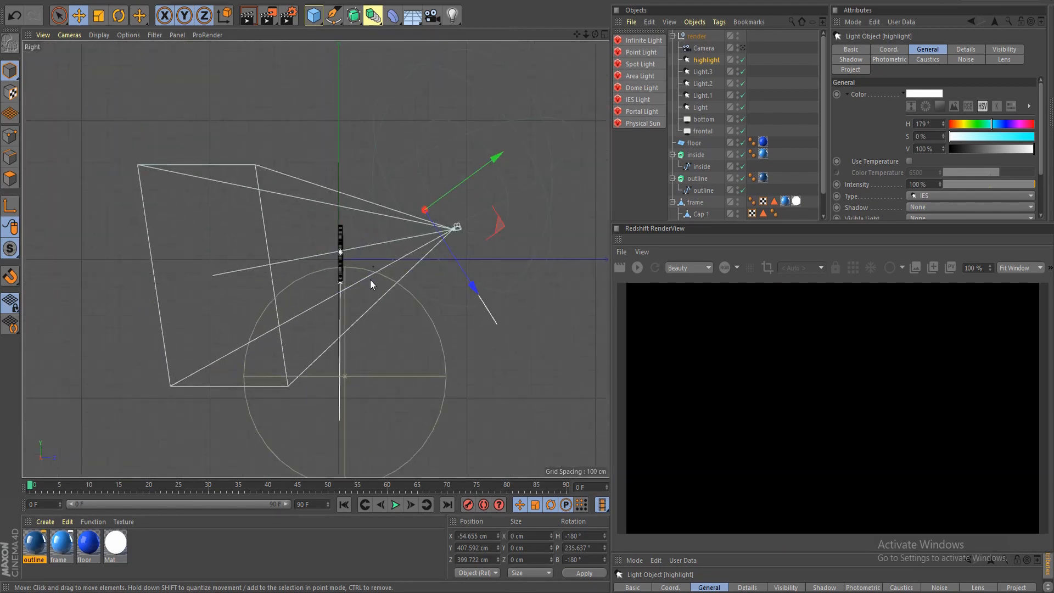
pyautogui.keyDown('alt'); pyautogui.moveTo(485, 241); pyautogui.dragTo(459, 275, button='middle'); pyautogui.keyUp('alt')
pyautogui.moveTo(470, 259); pyautogui.dragTo(428, 237)
# - Rotate the highlight light to a pitch of about 219° and return to the perspective view
pyautogui.press('r')
pyautogui.moveTo(407, 198); pyautogui.dragTo(405, 181)
pyautogui.middleClick(363, 269)
pyautogui.middleClick(235, 166)
pyautogui.keyDown('alt'); pyautogui.moveTo(414, 287); pyautogui.dragTo(520, 136); pyautogui.keyUp('alt')
pyautogui.scroll(5, 394, 307)
pyautogui.press('e')
pyautogui.moveTo(514, 134); pyautogui.dragTo(510, 134)
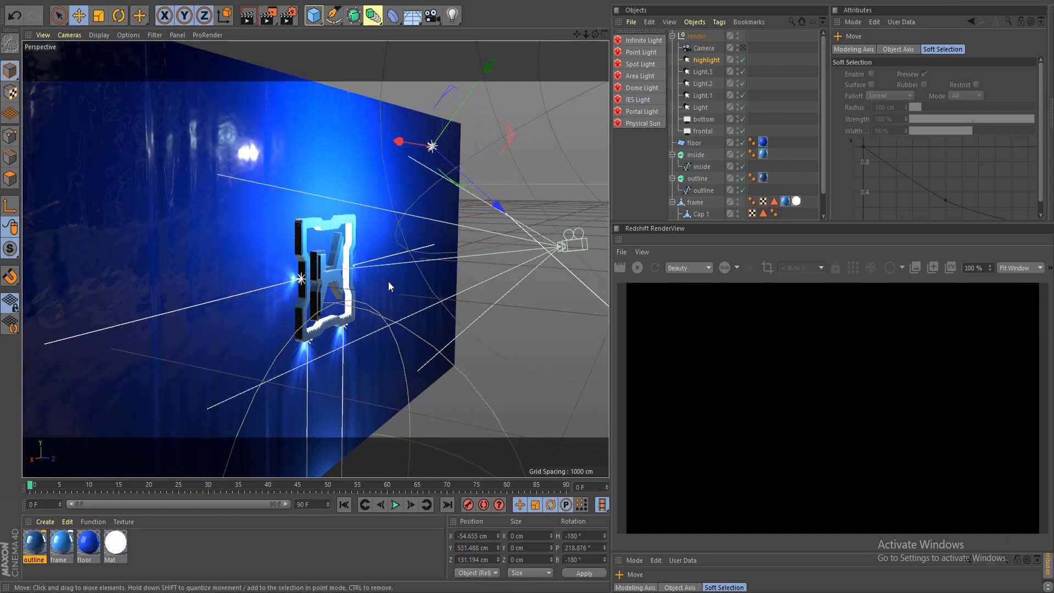
pyautogui.scroll(-3, 387, 290)
pyautogui.moveTo(368, 320)
pyautogui.keyDown('alt'); pyautogui.mouseDown()
pyautogui.moveTo(256, 308)
pyautogui.moveTo(377, 321)
pyautogui.mouseUp(); pyautogui.keyUp('alt')
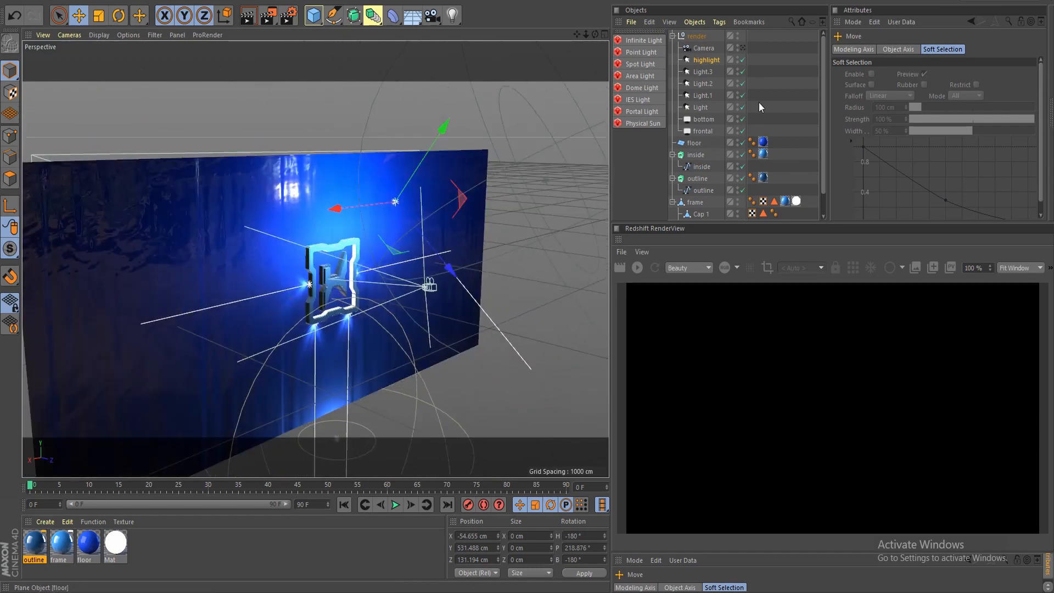
# - Look through the scene camera and render the scene to the Picture Viewer
pyautogui.click(741, 49)
pyautogui.keyDown('alt'); pyautogui.moveTo(486, 216); pyautogui.dragTo(352, 280); pyautogui.keyUp('alt')
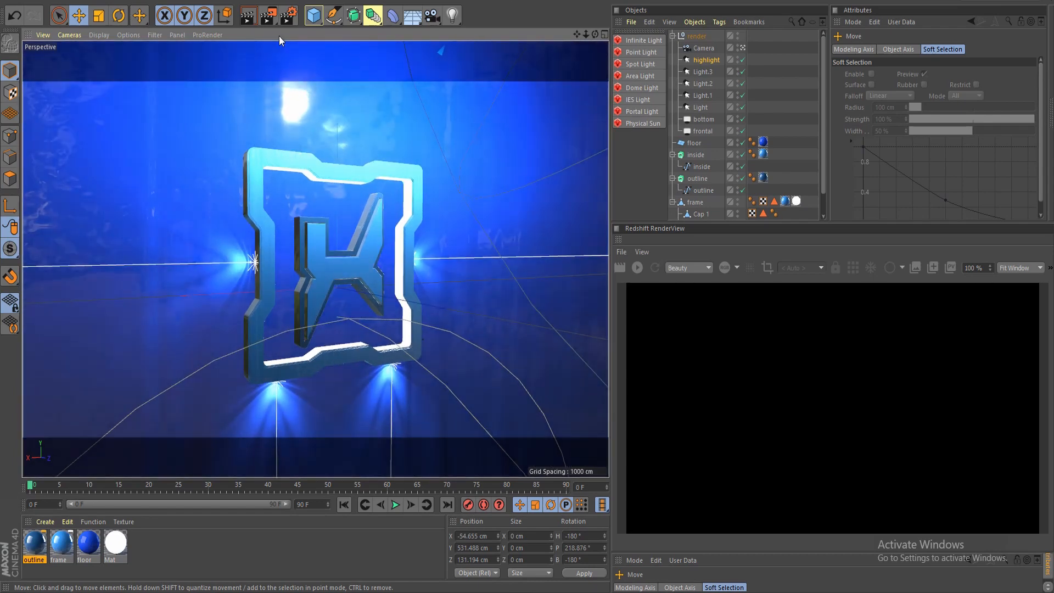
pyautogui.click(269, 17)
# - Examine the finished render of the logo up close and as a whole image
pyautogui.scroll(-2, 525, 246)
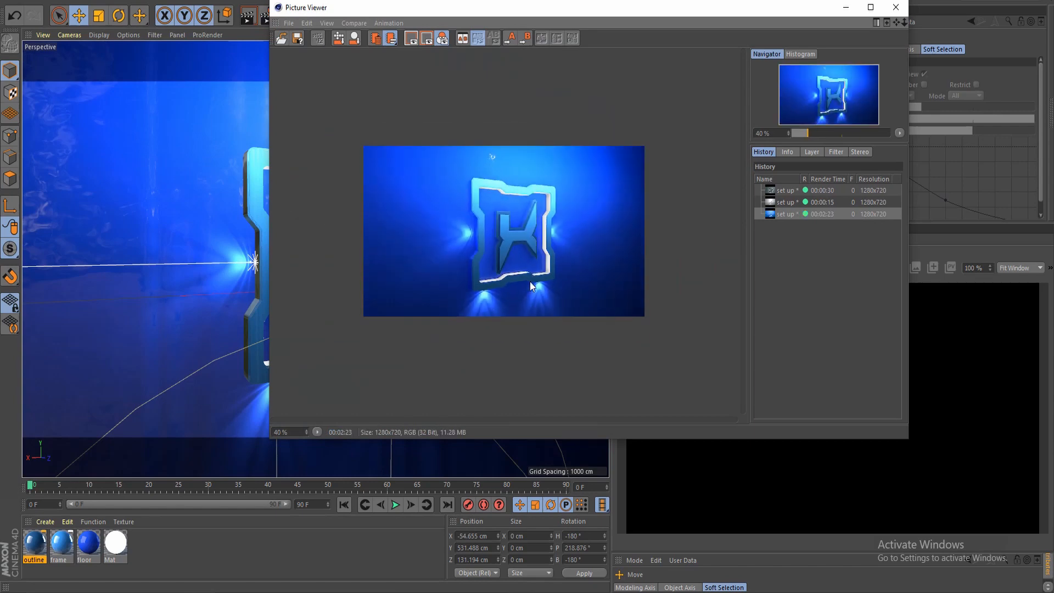
pyautogui.scroll(3, 530, 284)
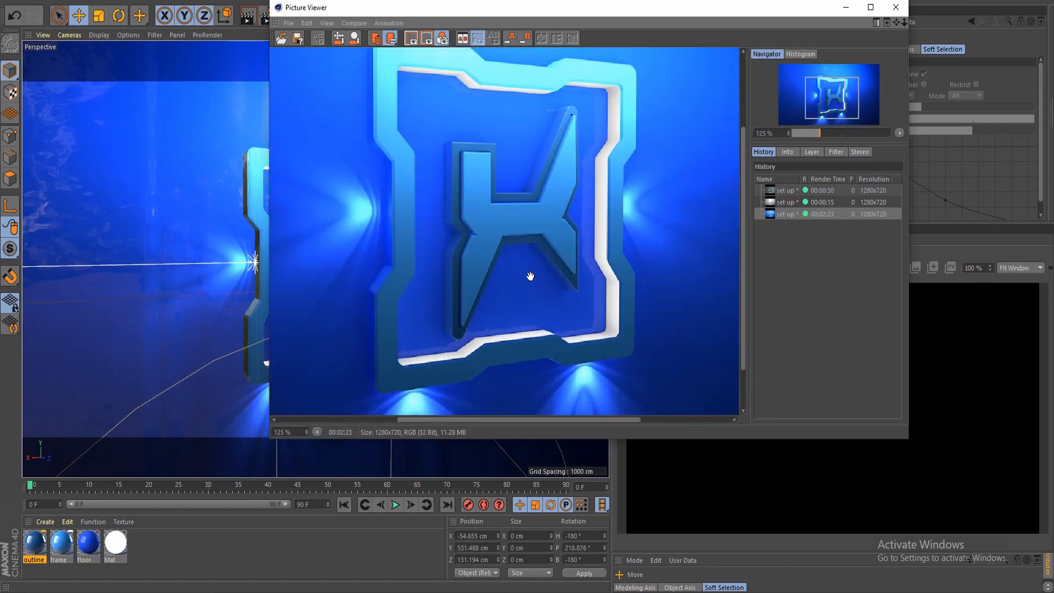
pyautogui.scroll(-1, 530, 277)
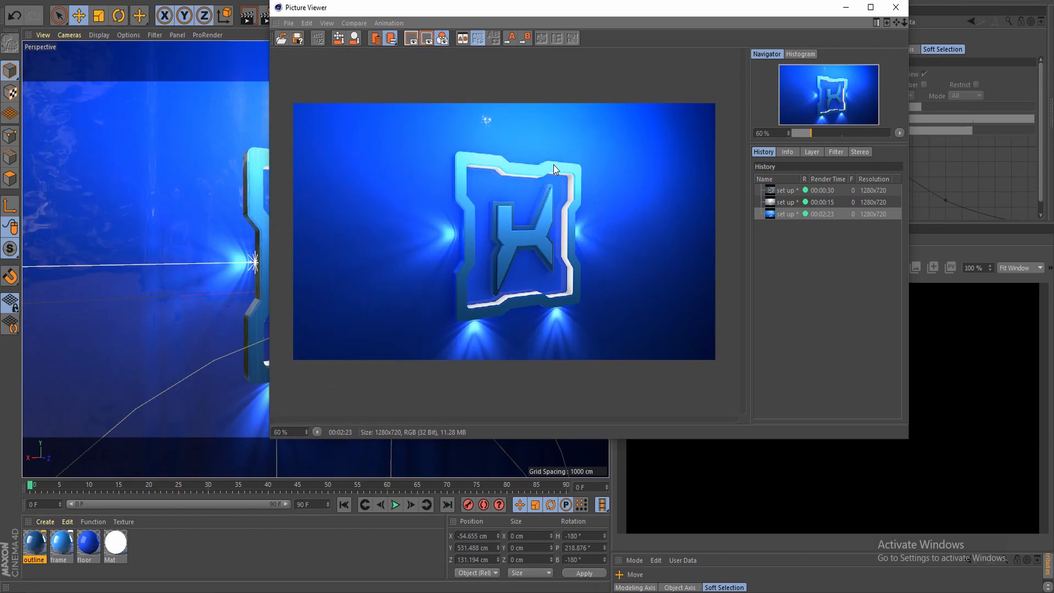
pyautogui.scroll(2, 522, 176)
pyautogui.scroll(-3, 491, 139)
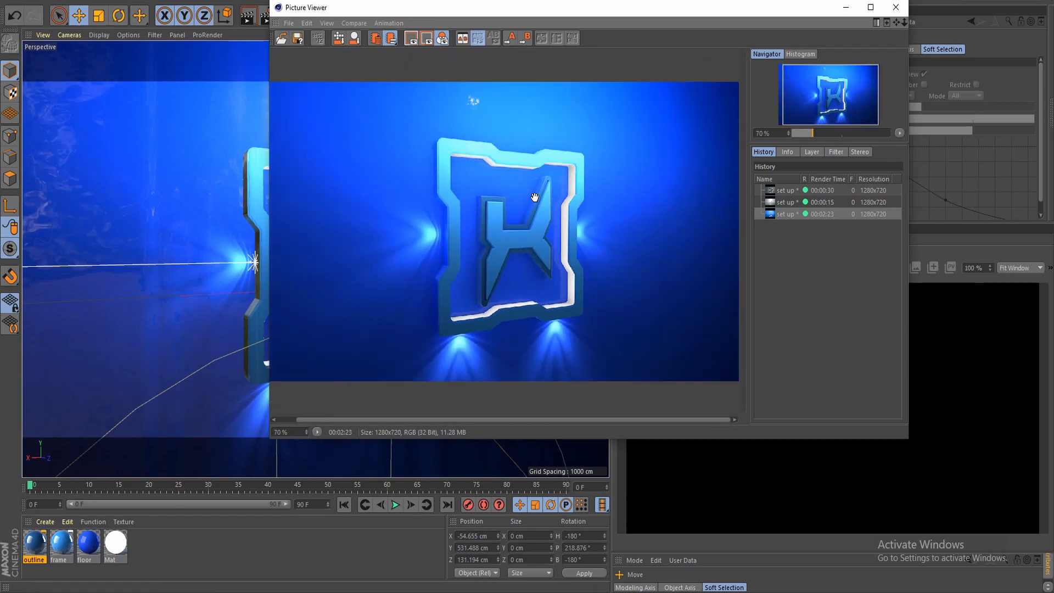
pyautogui.scroll(3, 519, 199)
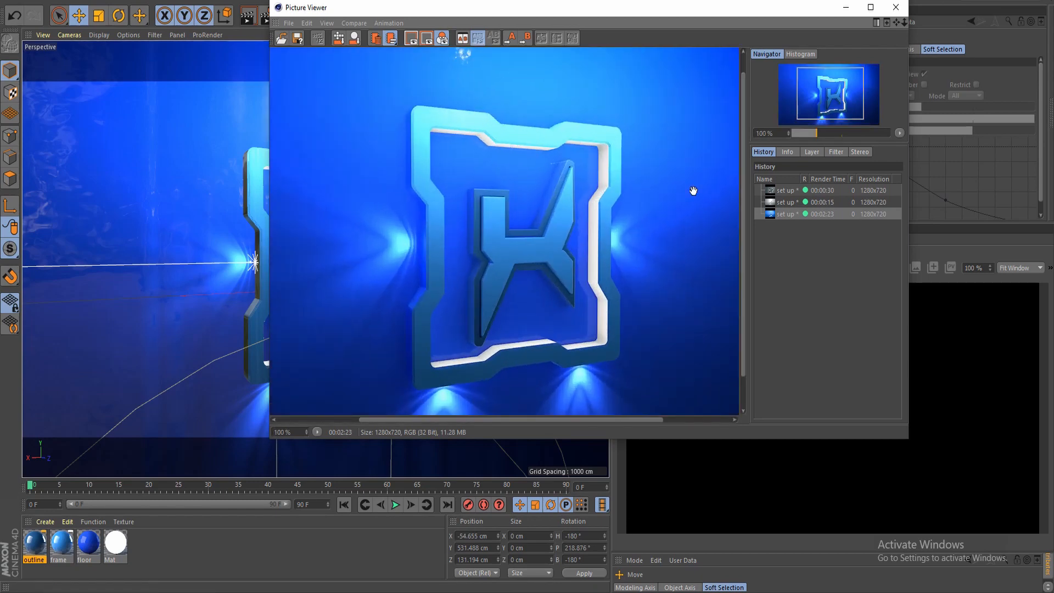
pyautogui.scroll(-4, 477, 183)
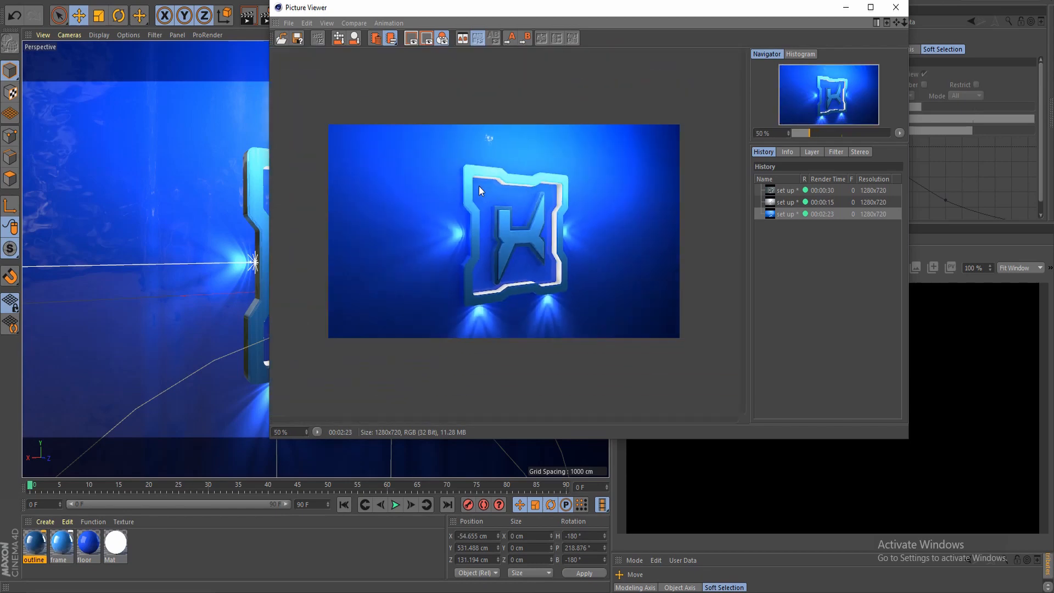
# - Inspect the latest logo render at several magnifications and close the Picture Viewer
pyautogui.scroll(3, 478, 323)
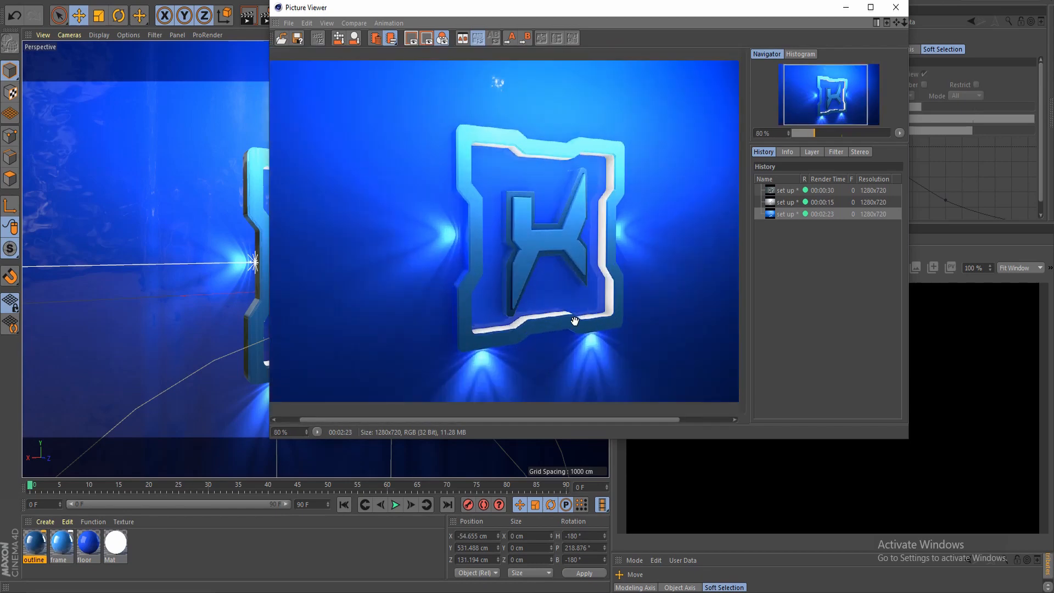
pyautogui.scroll(2, 499, 317)
pyautogui.scroll(-4, 593, 272)
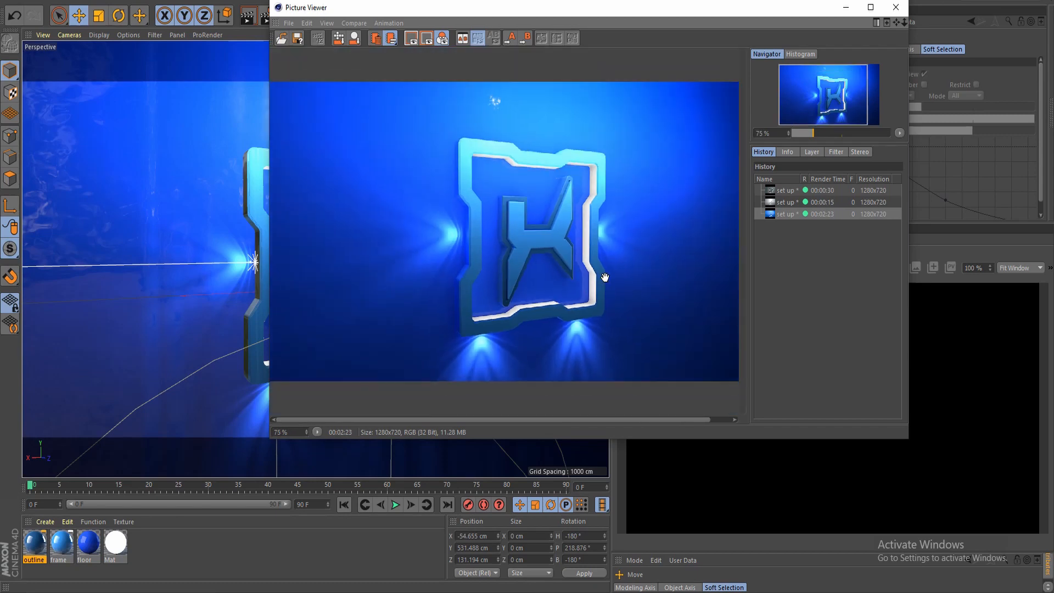
pyautogui.scroll(1, 538, 268)
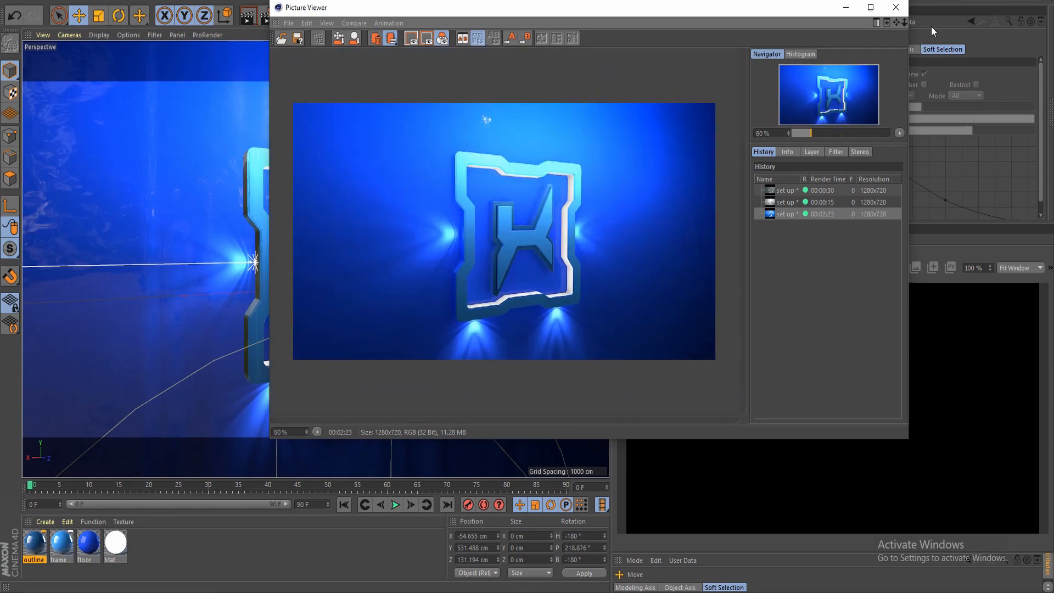
pyautogui.click(895, 7)
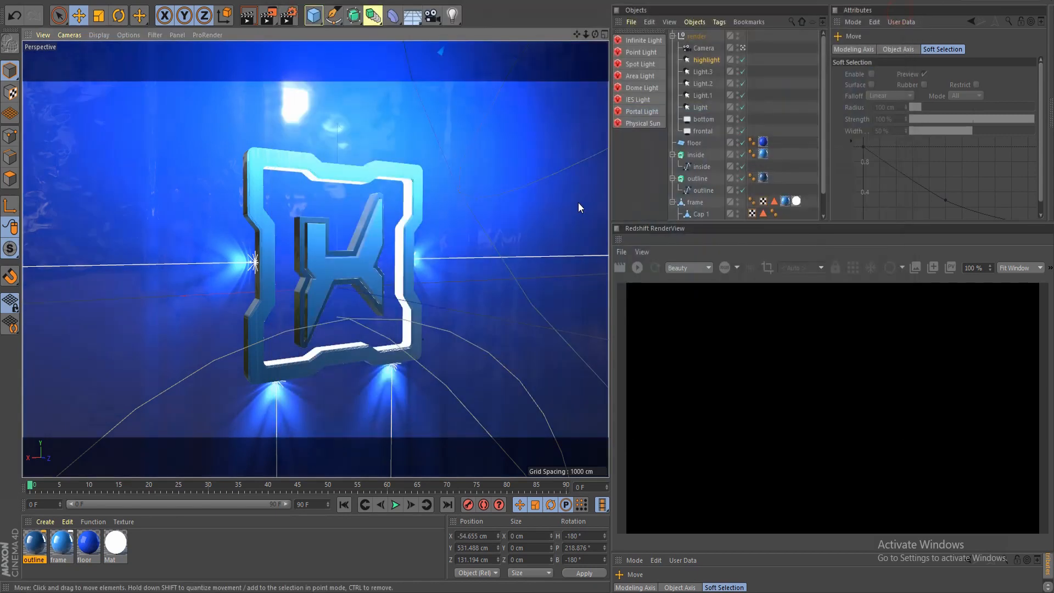
# - Leave the scene camera view and move the highlight light closer to the wall, to about Y 596 cm and Z 31 cm
pyautogui.click(743, 48)
pyautogui.keyDown('alt'); pyautogui.moveTo(437, 262); pyautogui.dragTo(511, 202); pyautogui.keyUp('alt')
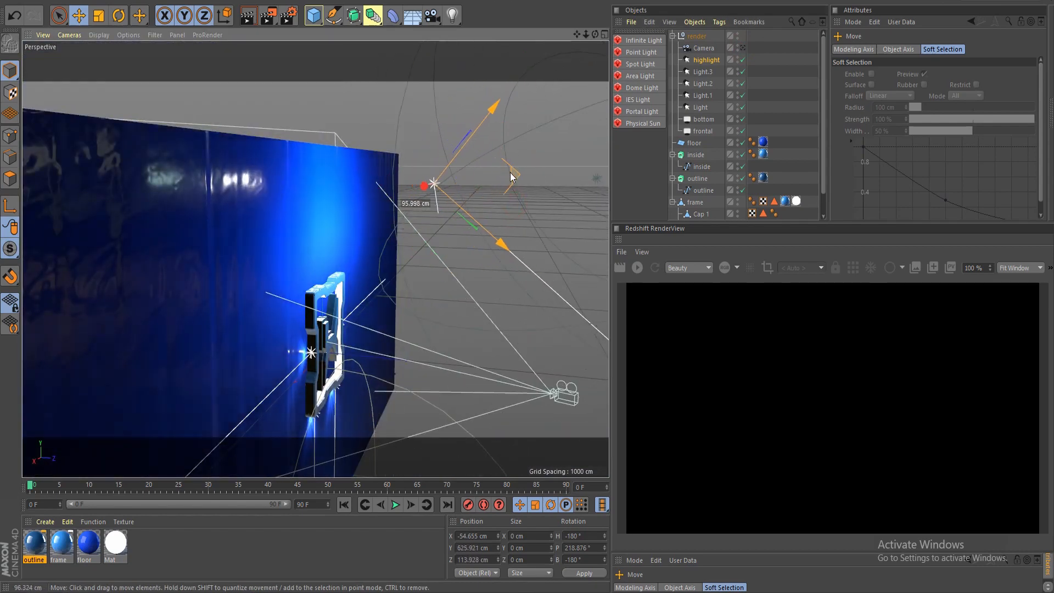
pyautogui.moveTo(488, 184); pyautogui.dragTo(486, 182)
pyautogui.scroll(-5, 432, 338)
pyautogui.scroll(4, 427, 355)
pyautogui.keyDown('alt'); pyautogui.moveTo(436, 393); pyautogui.dragTo(416, 338); pyautogui.keyUp('alt')
pyautogui.scroll(4, 416, 338)
pyautogui.keyDown('alt'); pyautogui.moveTo(465, 270); pyautogui.dragTo(438, 319); pyautogui.keyUp('alt')
# - Switch to the open project Untitled 1.c4d and select its highlight light to show its settings
pyautogui.click(625, 2)
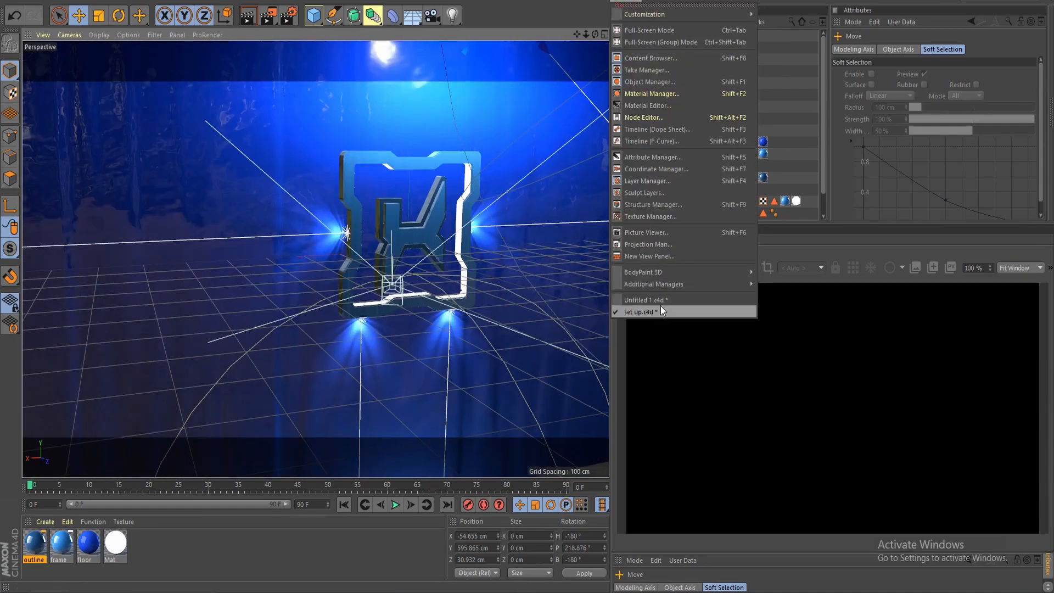
pyautogui.click(645, 300)
pyautogui.keyDown('alt'); pyautogui.moveTo(453, 279); pyautogui.dragTo(434, 198); pyautogui.keyUp('alt')
pyautogui.click(704, 71)
pyautogui.click(706, 60)
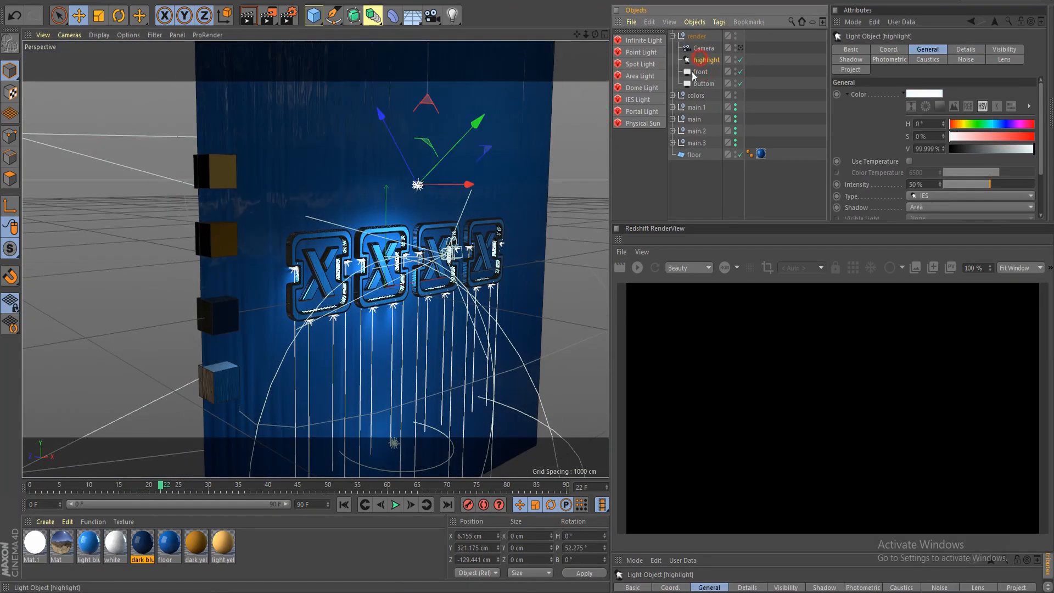
# - Try different heights and wall distances for the highlight light above the row of logos, and undo the move
pyautogui.keyDown('alt'); pyautogui.moveTo(452, 191); pyautogui.dragTo(491, 204); pyautogui.keyUp('alt')
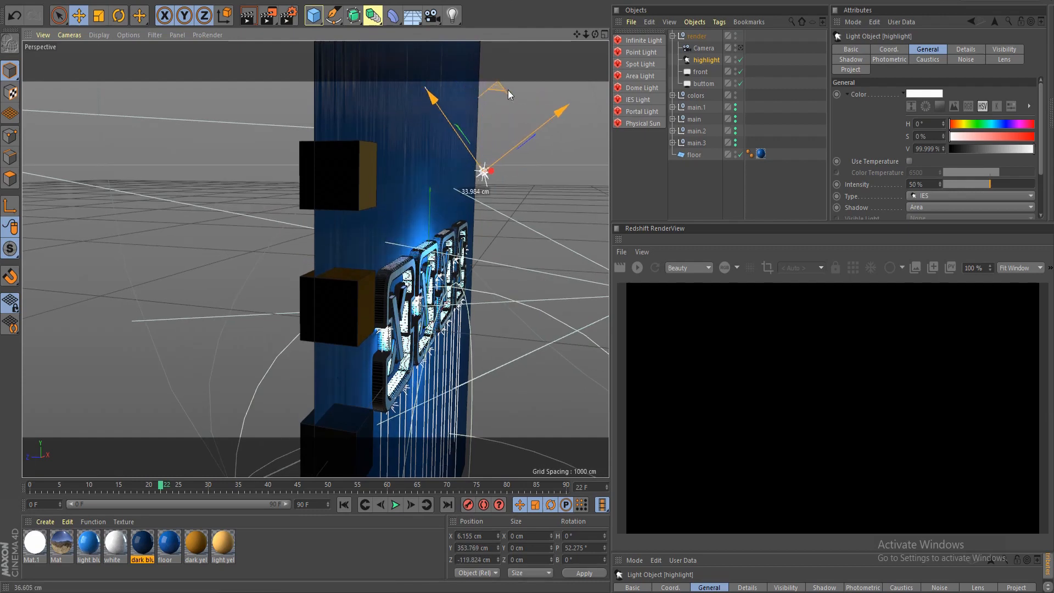
pyautogui.moveTo(477, 105)
pyautogui.mouseDown()
pyautogui.moveTo(487, 96)
pyautogui.moveTo(484, 117)
pyautogui.mouseUp()
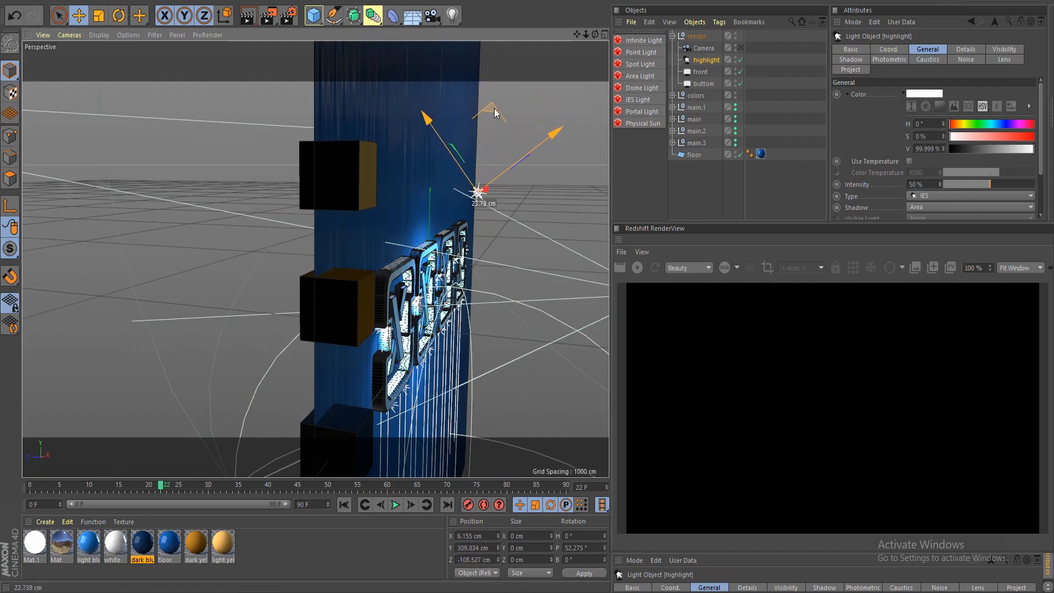
pyautogui.hotkey('ctrl', 'z')
pyautogui.scroll(-3, 479, 255)
pyautogui.keyDown('alt'); pyautogui.moveTo(479, 255); pyautogui.dragTo(317, 258); pyautogui.keyUp('alt')
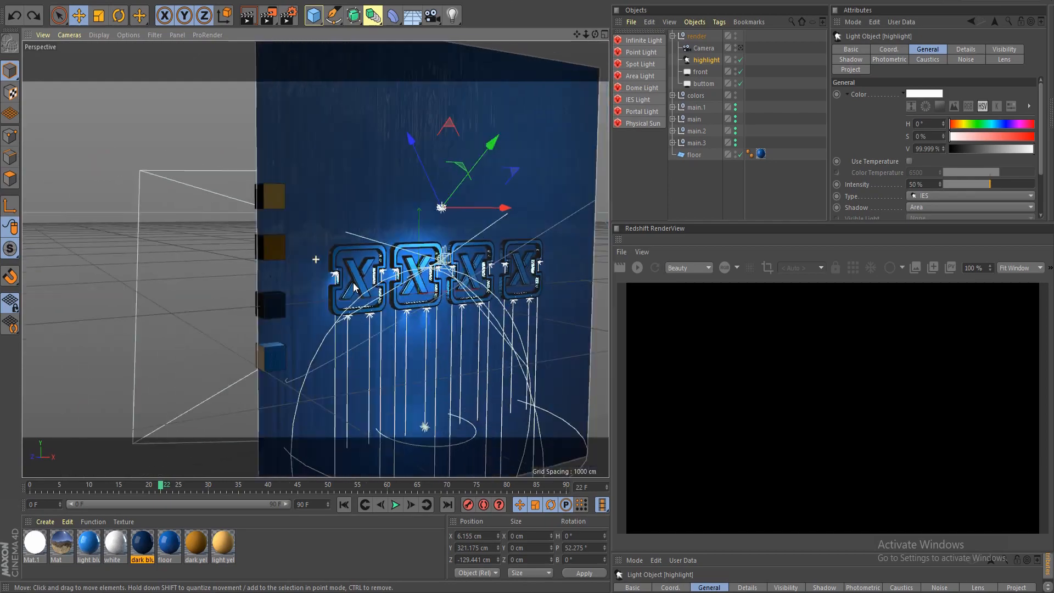
pyautogui.scroll(3, 339, 315)
pyautogui.scroll(2, 339, 315)
pyautogui.keyDown('alt'); pyautogui.moveTo(372, 287); pyautogui.dragTo(296, 304); pyautogui.keyUp('alt')
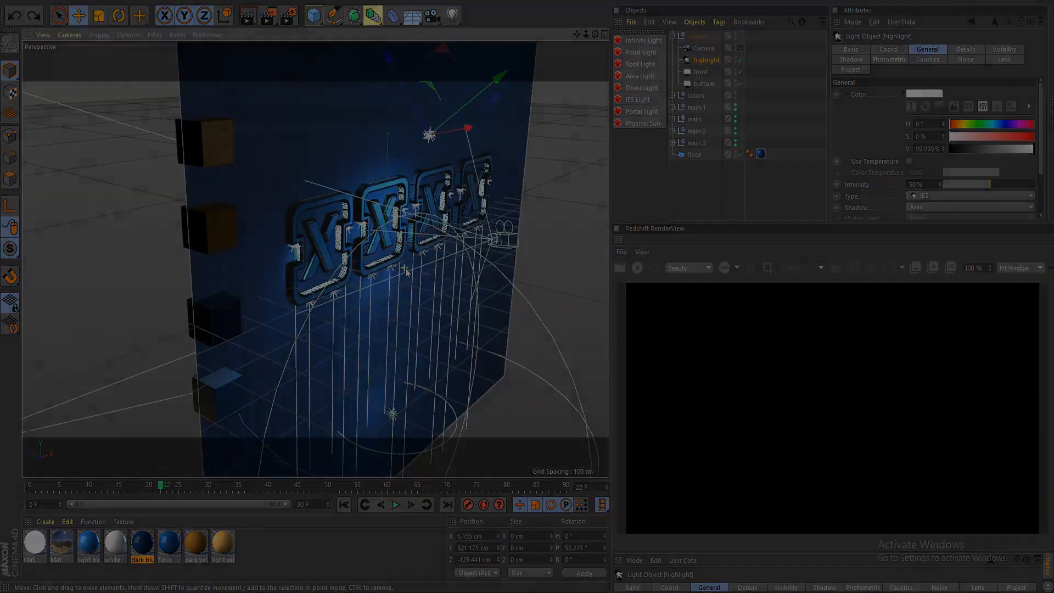